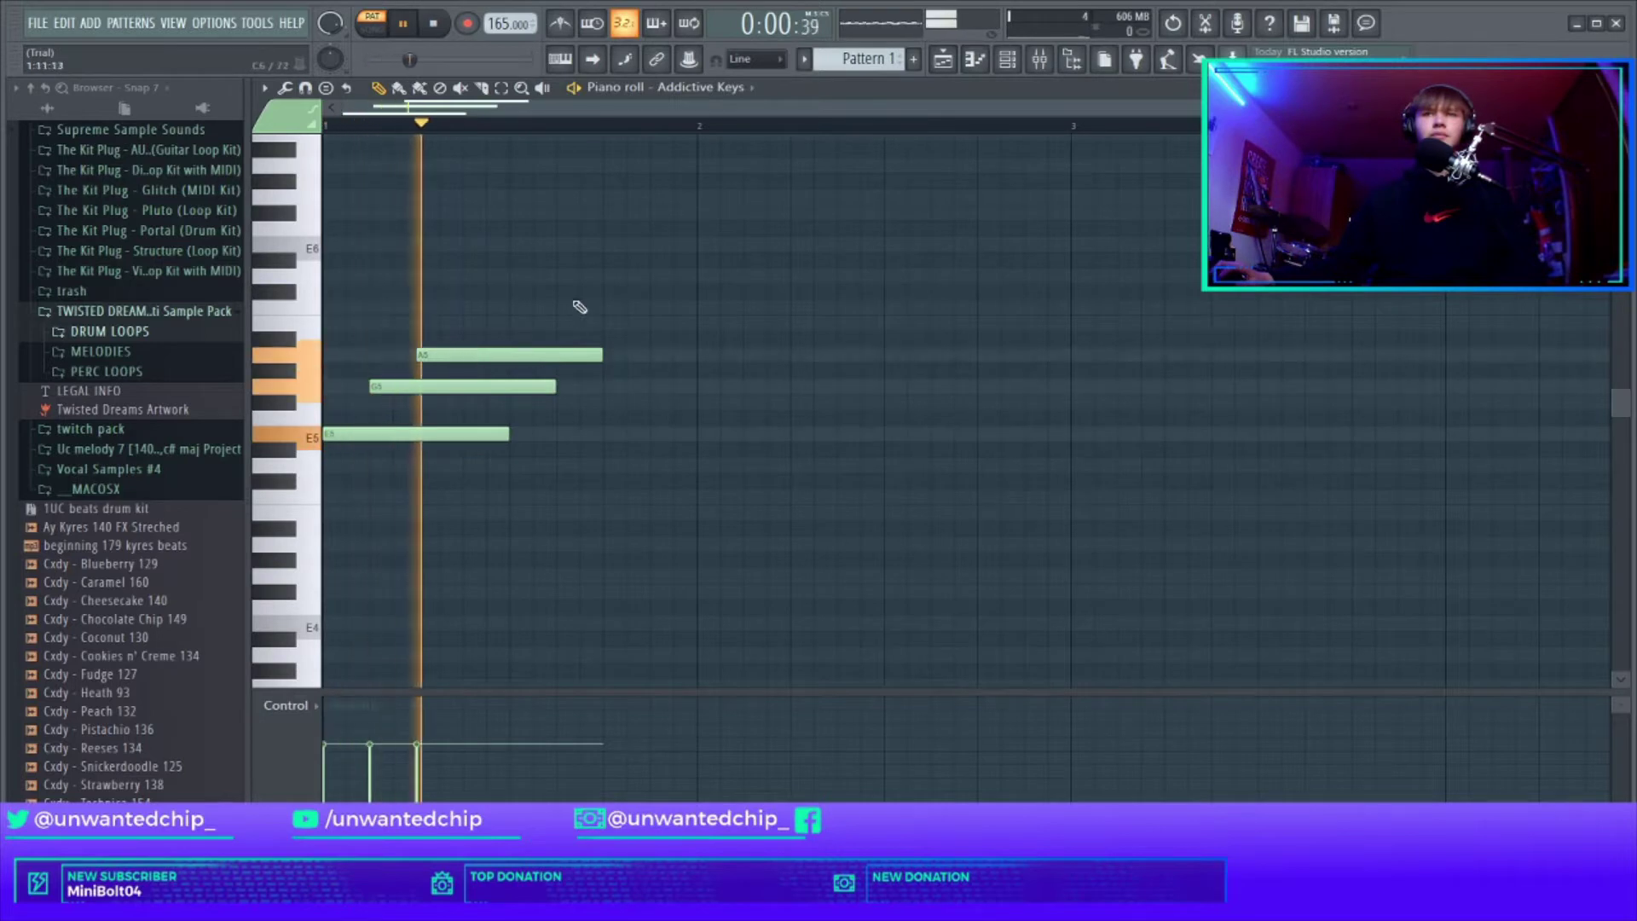
Step: Add a half-bar E6 note at the start of bar 1 and a D6 note at step 6 while auditioning the loop
left_click(552, 309)
left_click_drag(552, 308, 368, 311)
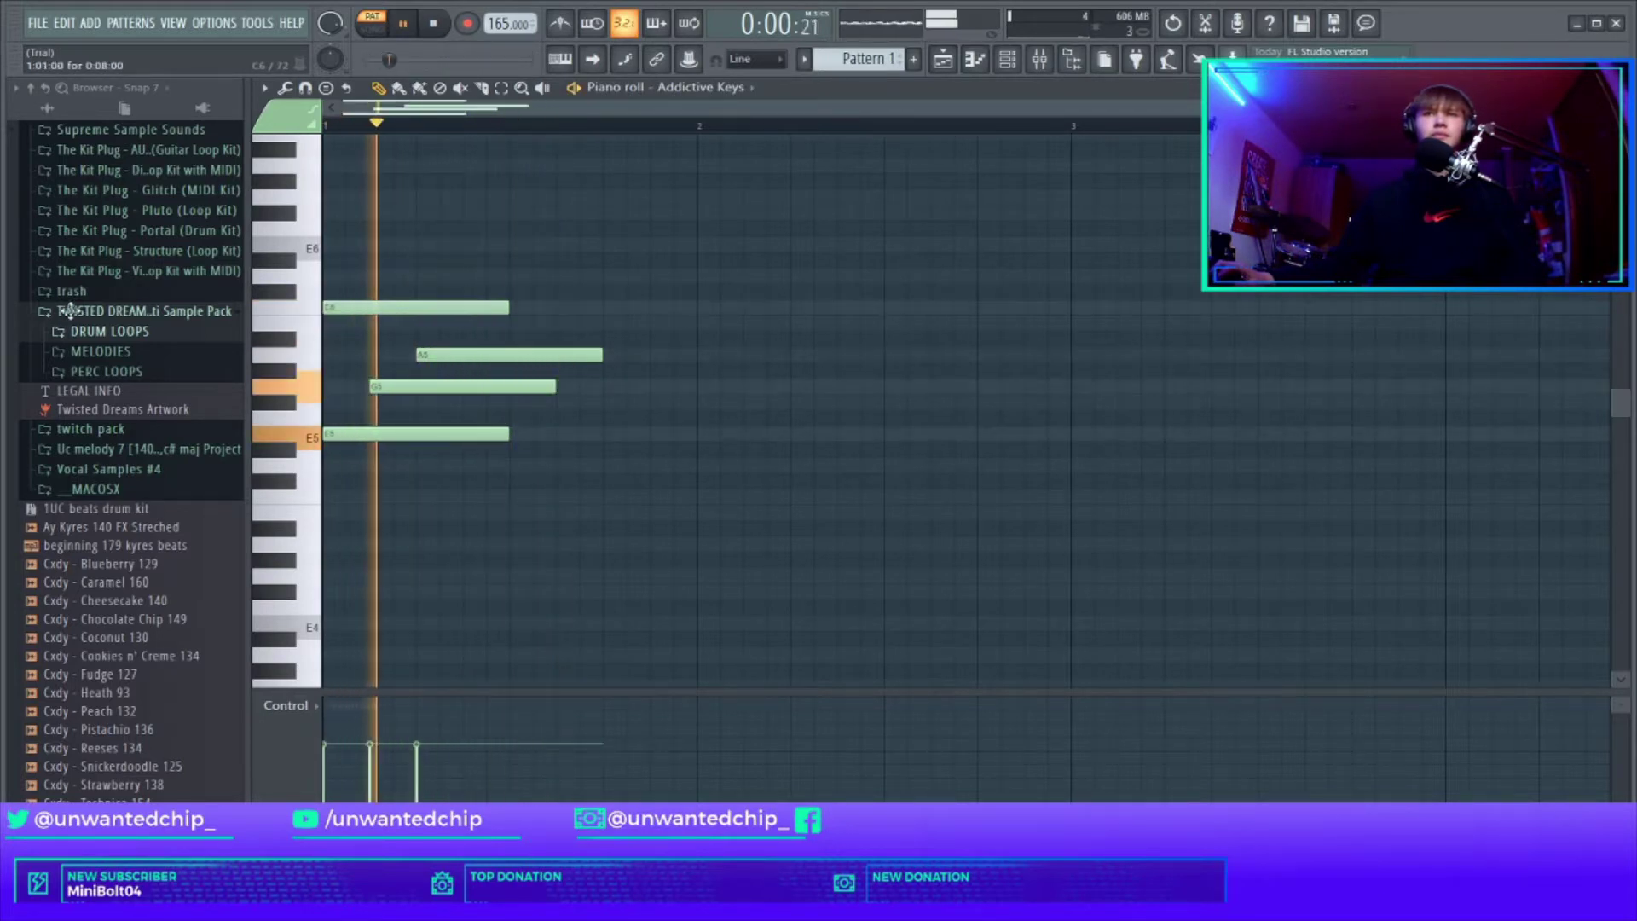
key("space")
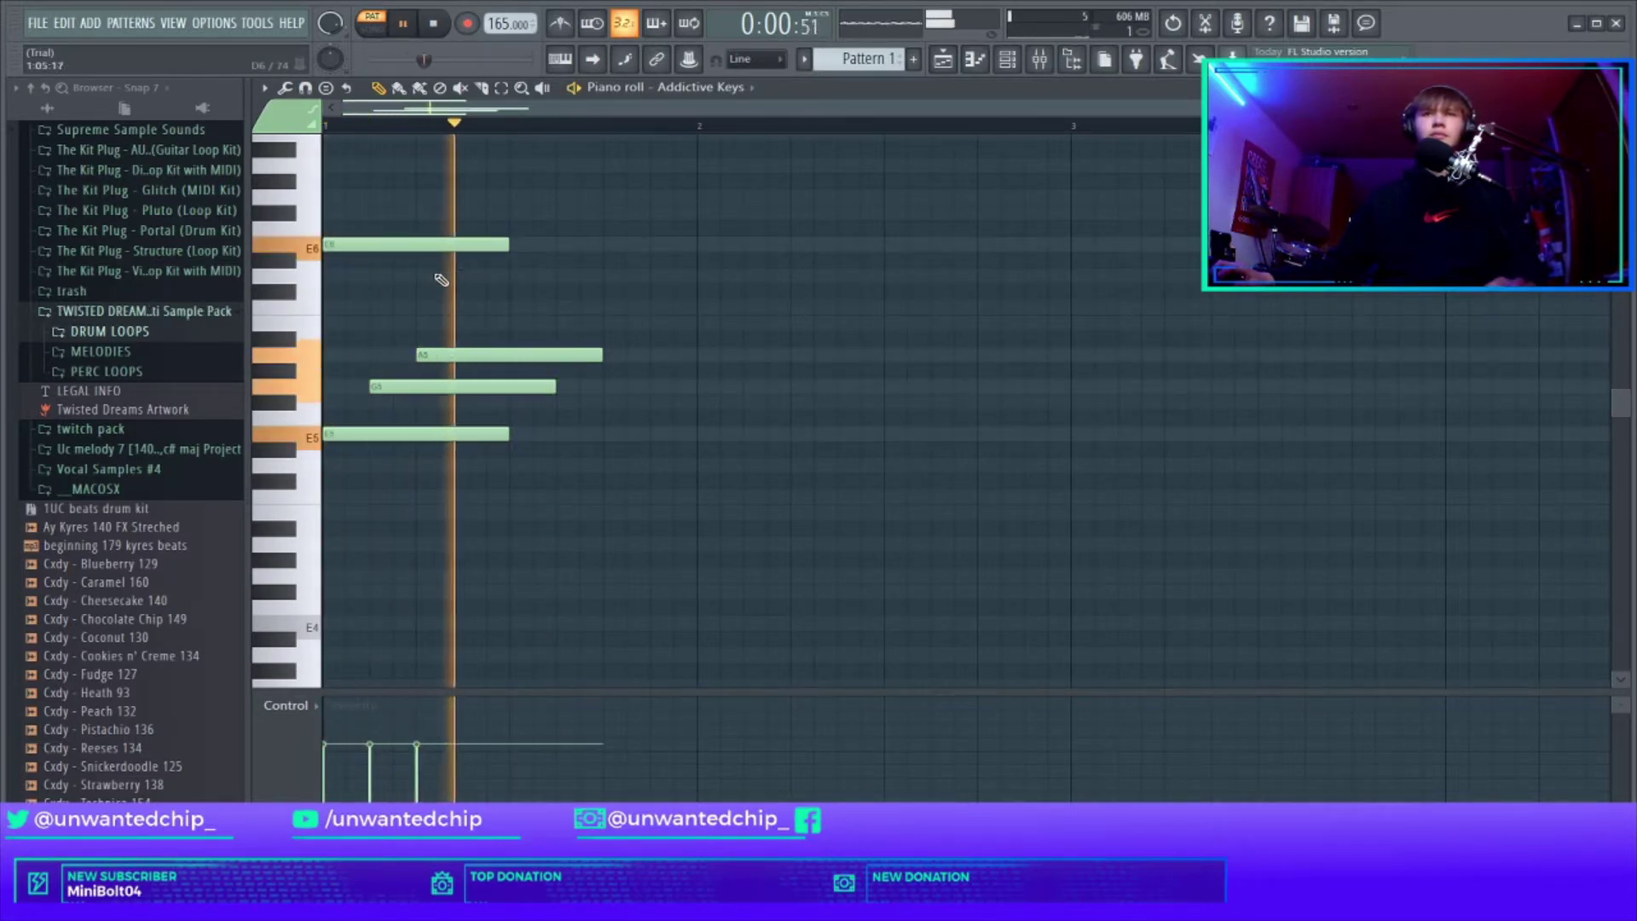
key("space")
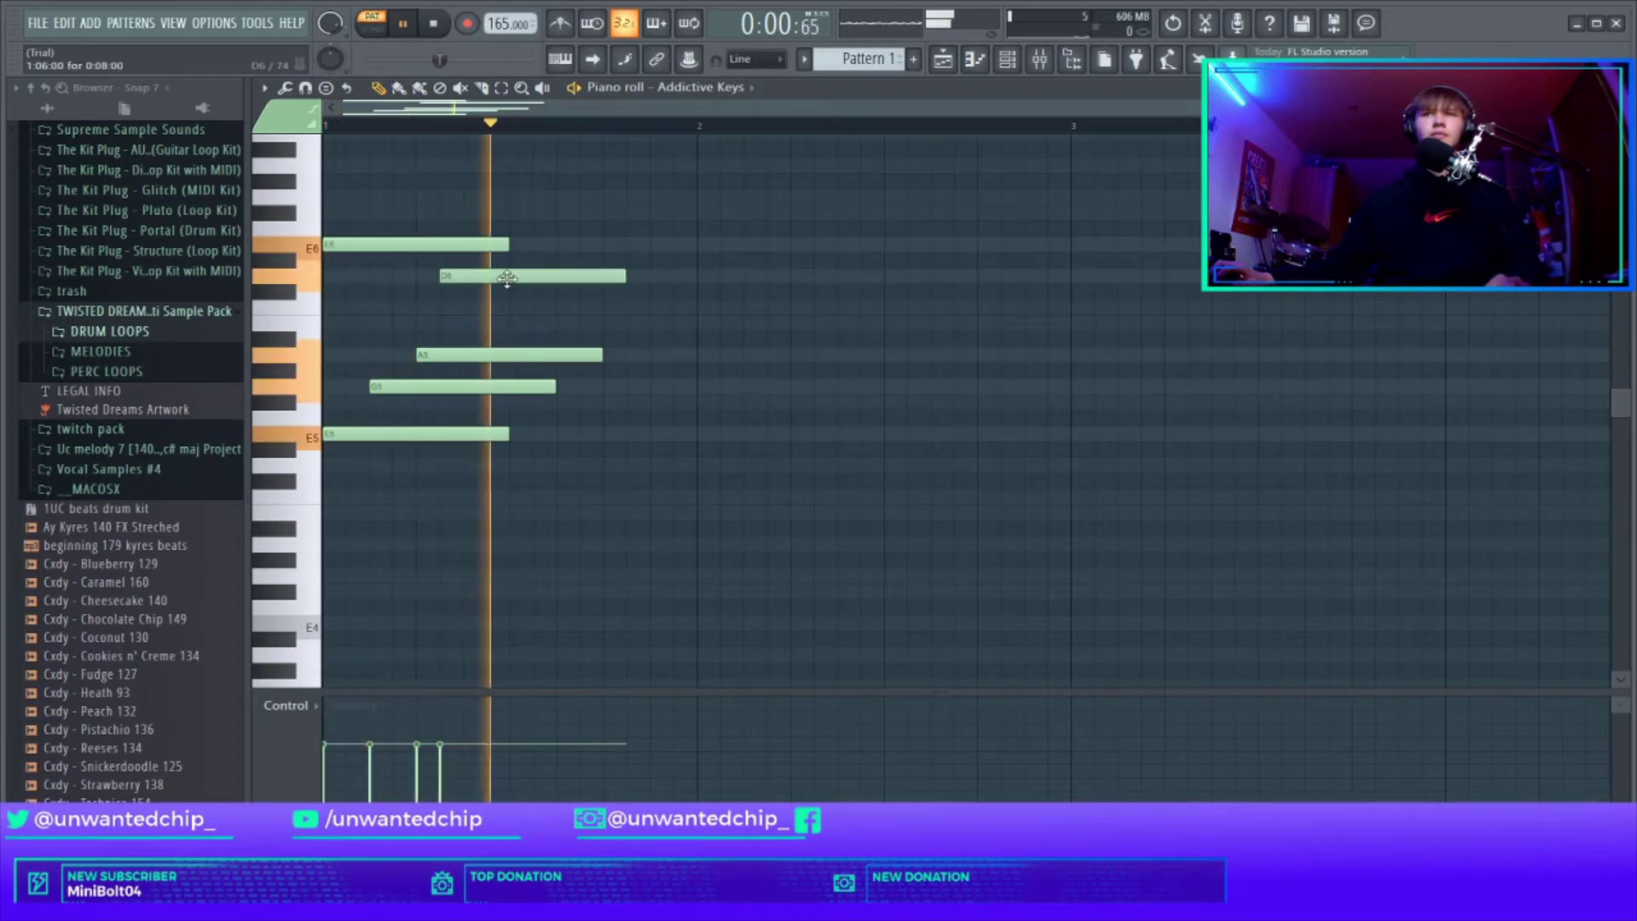
Step: Move the D6 note down to C6 at step 7 of bar 1 and audition the phrase
left_click_drag(501, 277, 521, 320)
key("space")
key("space")
key("space")
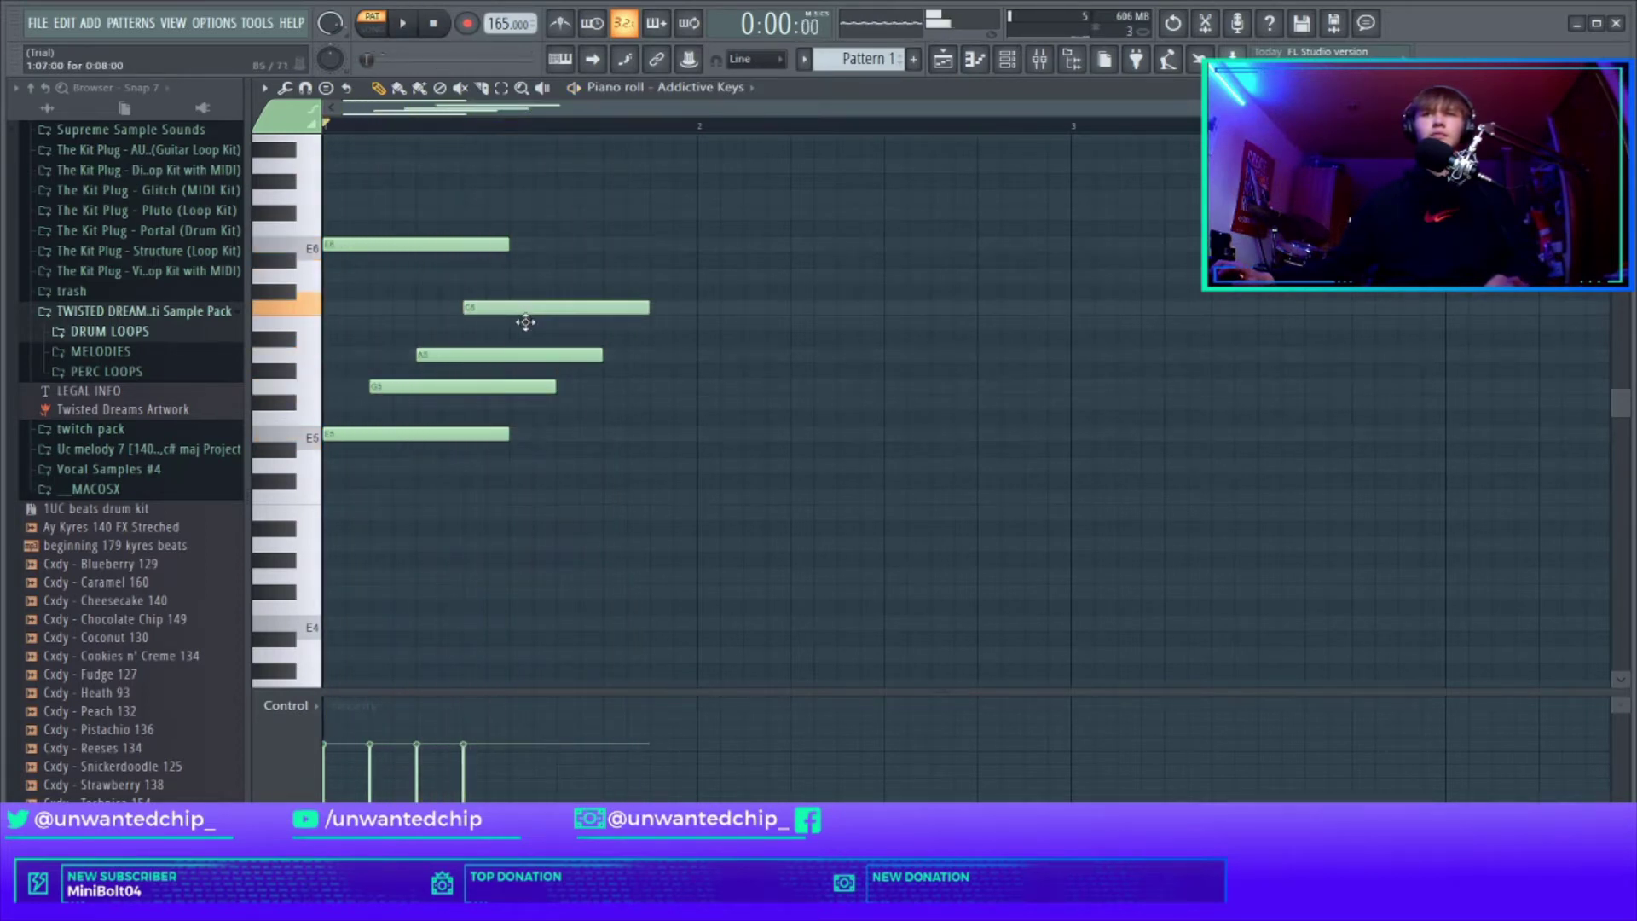
key("space")
Step: Fill bars 2 to 4 with half-bar chords E5-G5-B5 and D5-F#5-A5, followed by C5-E5-G5 held through bar 4
scroll(583, 440, "down", 2)
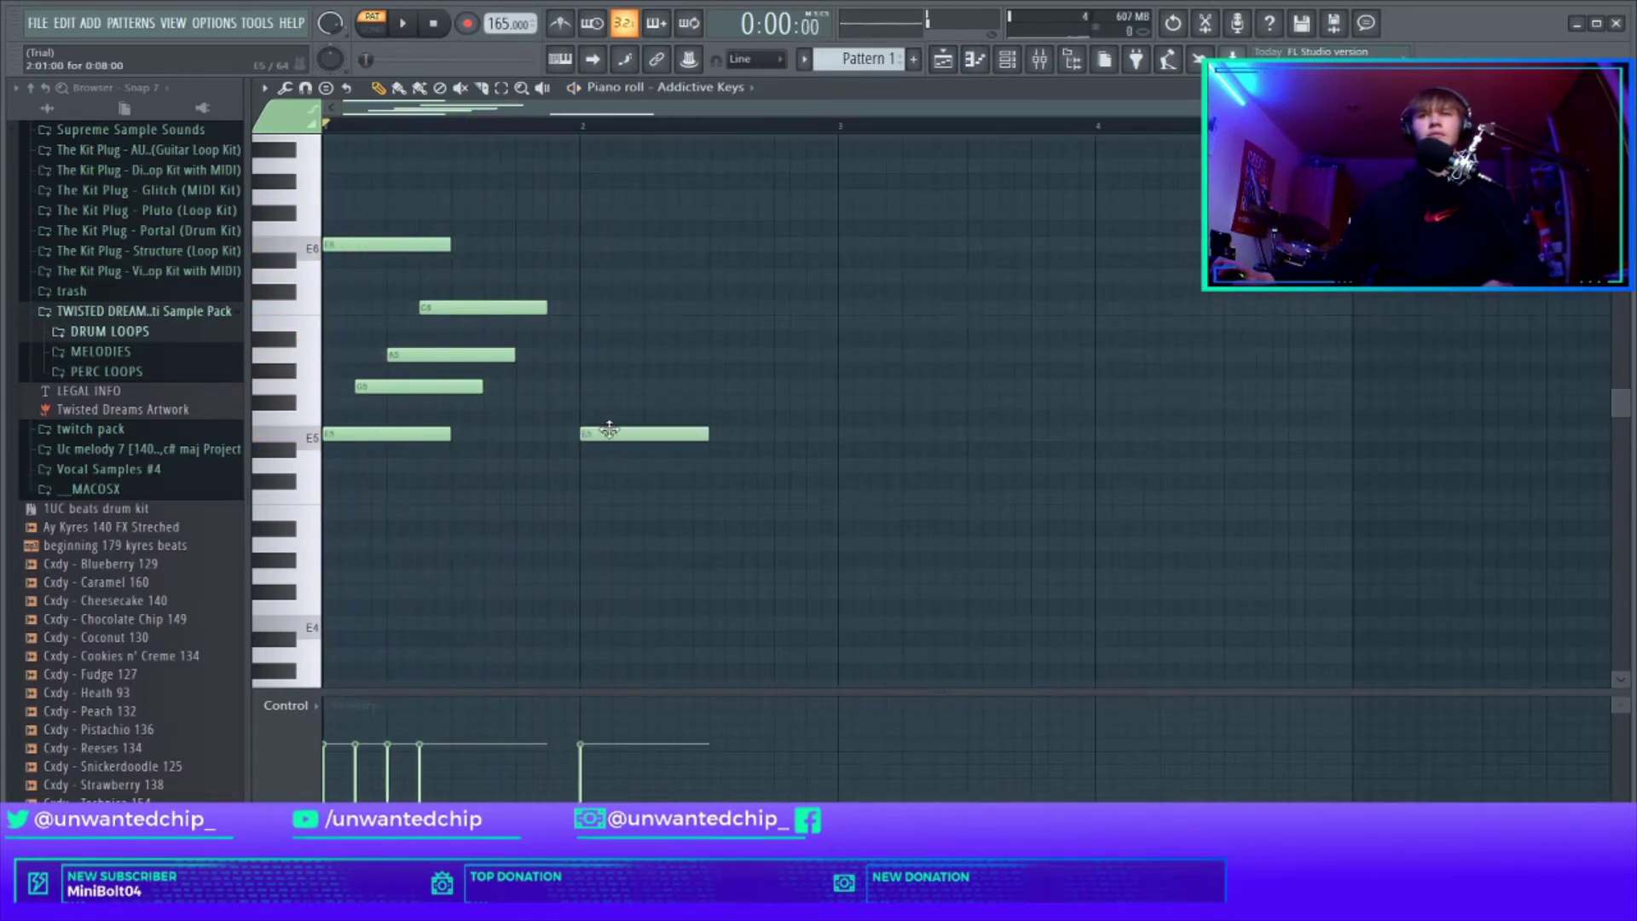
key("space")
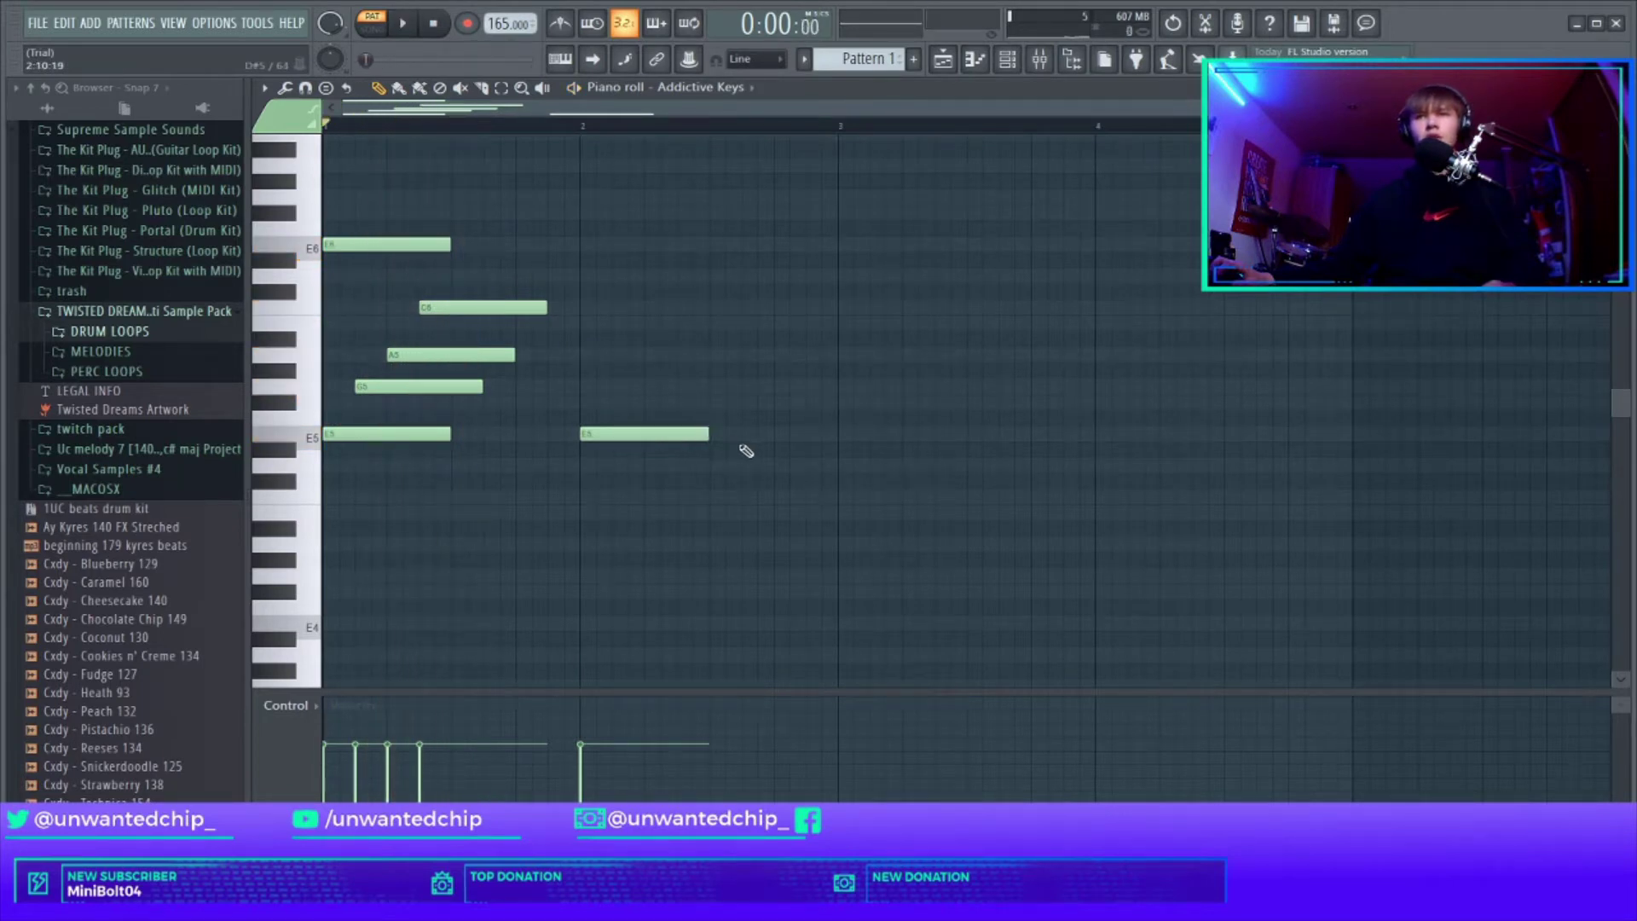
scroll(716, 461, "down", 1)
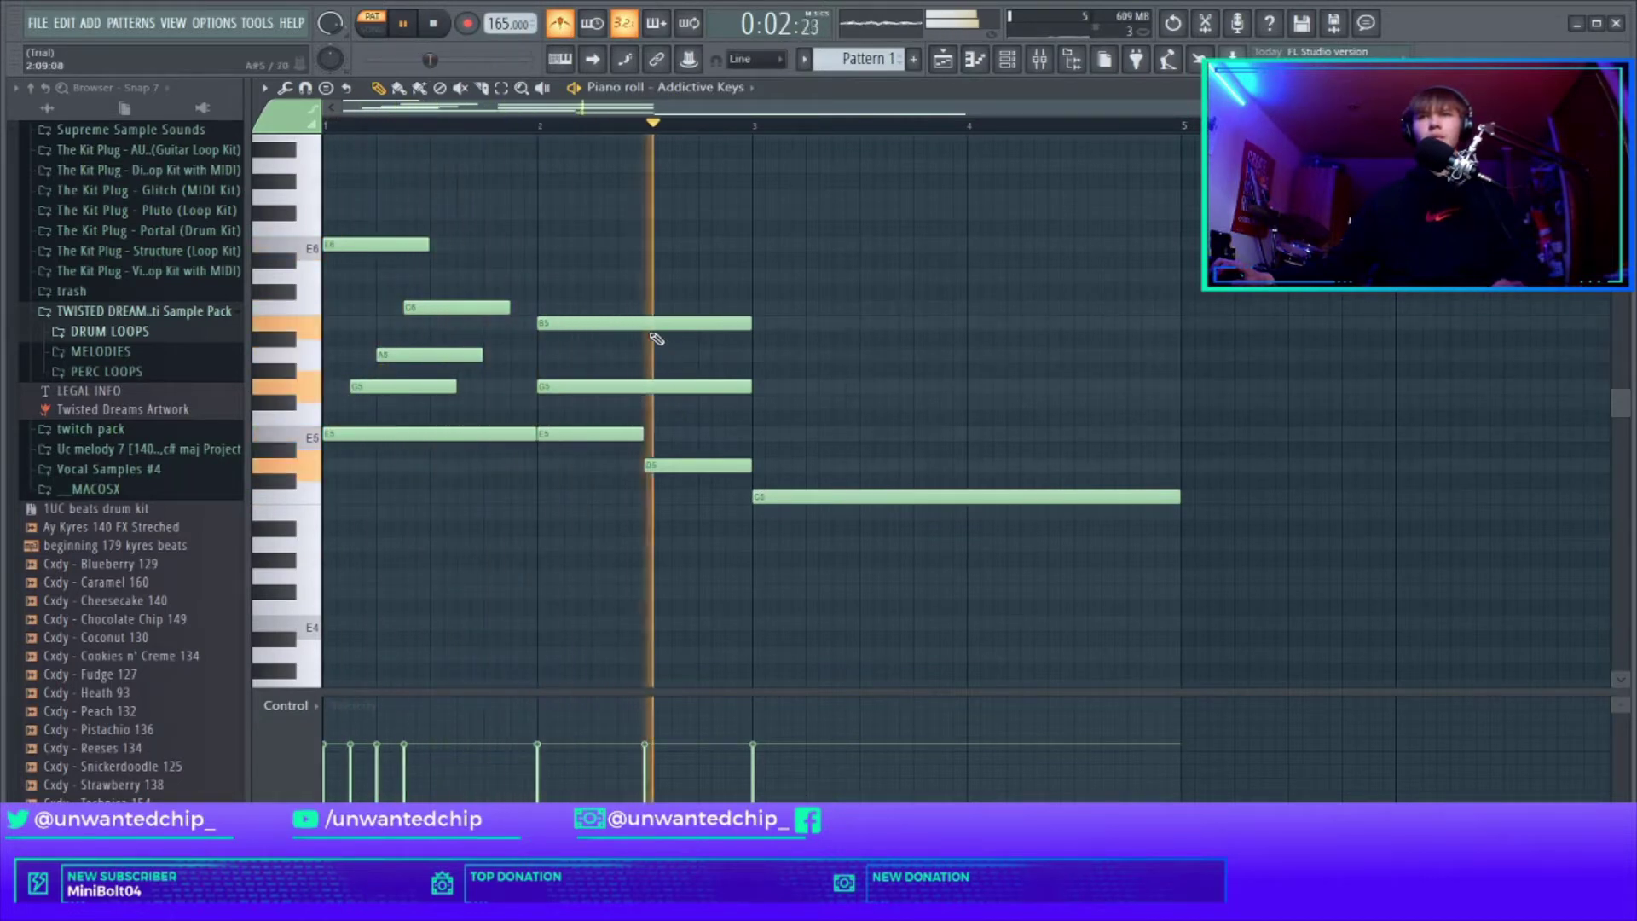
left_click_drag(656, 322, 671, 412)
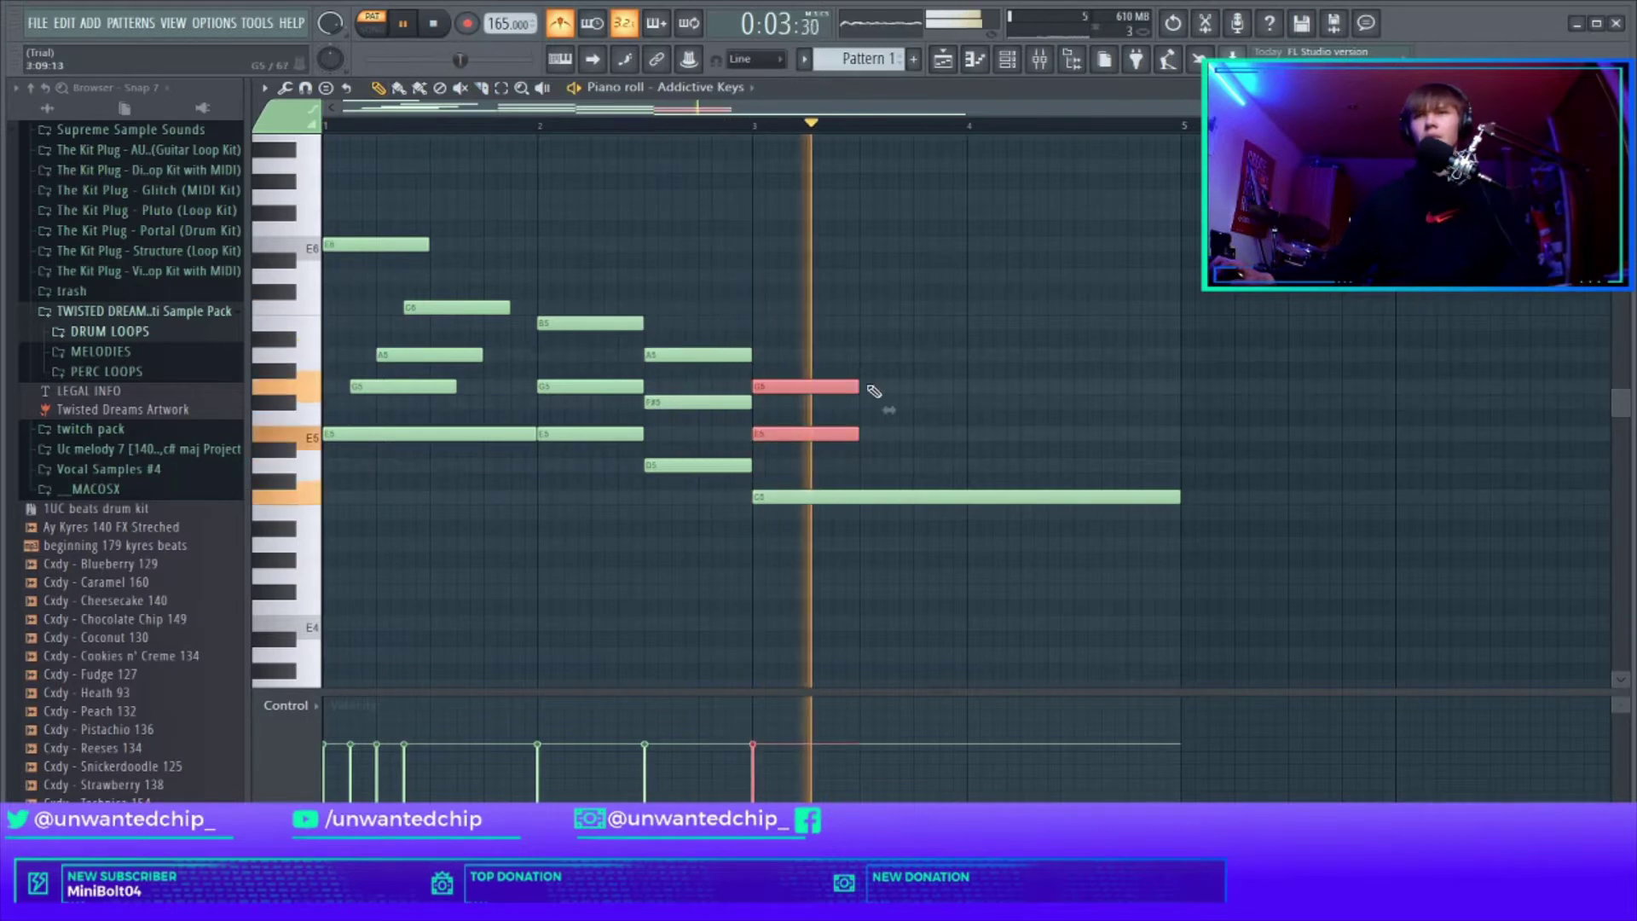
left_click_drag(869, 388, 1170, 392)
left_click(1004, 324)
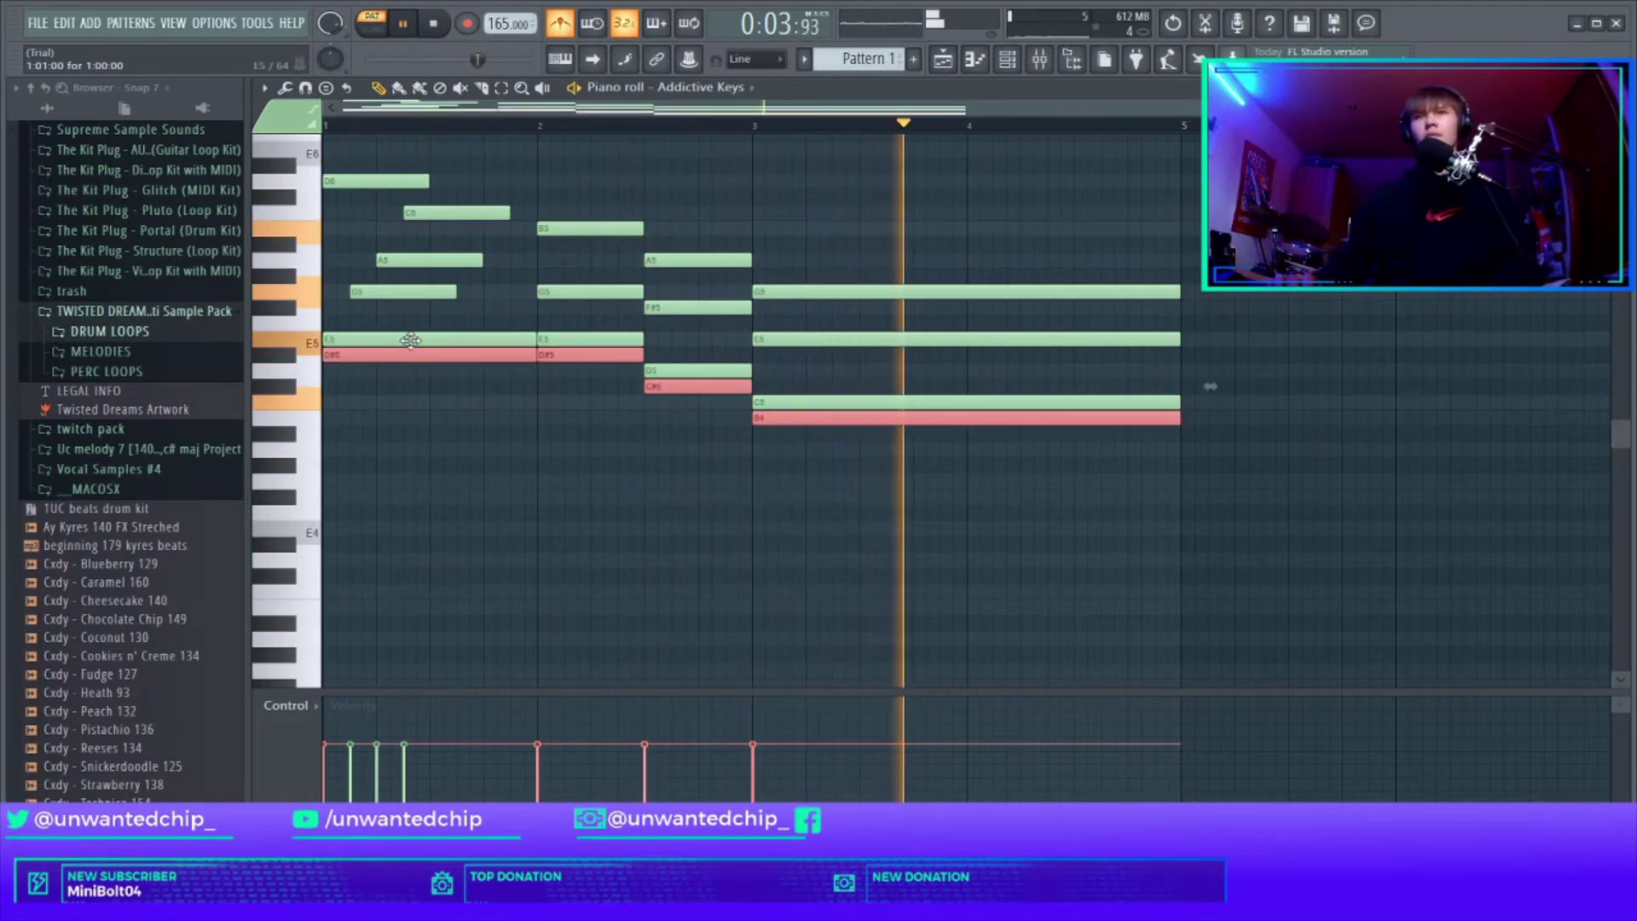
Step: Shift the copied root notes down two octaves to form an E3, D3 and C3 bass line under the chords
key("ctrl+Down")
scroll(624, 403, "down", 2)
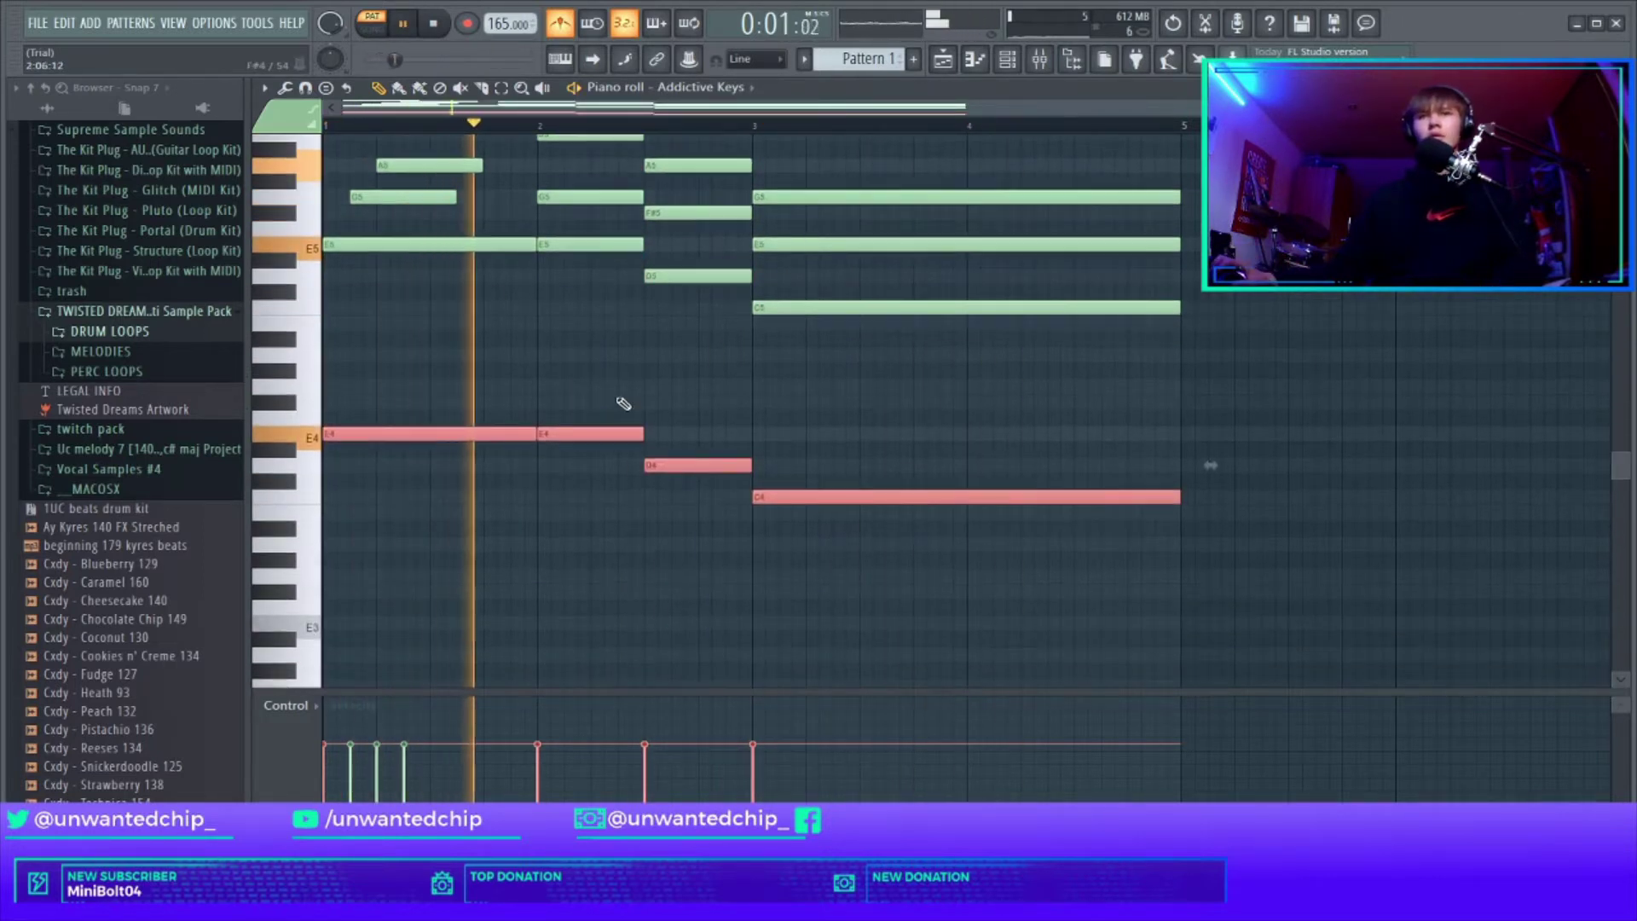
left_click(659, 380, "ctrl")
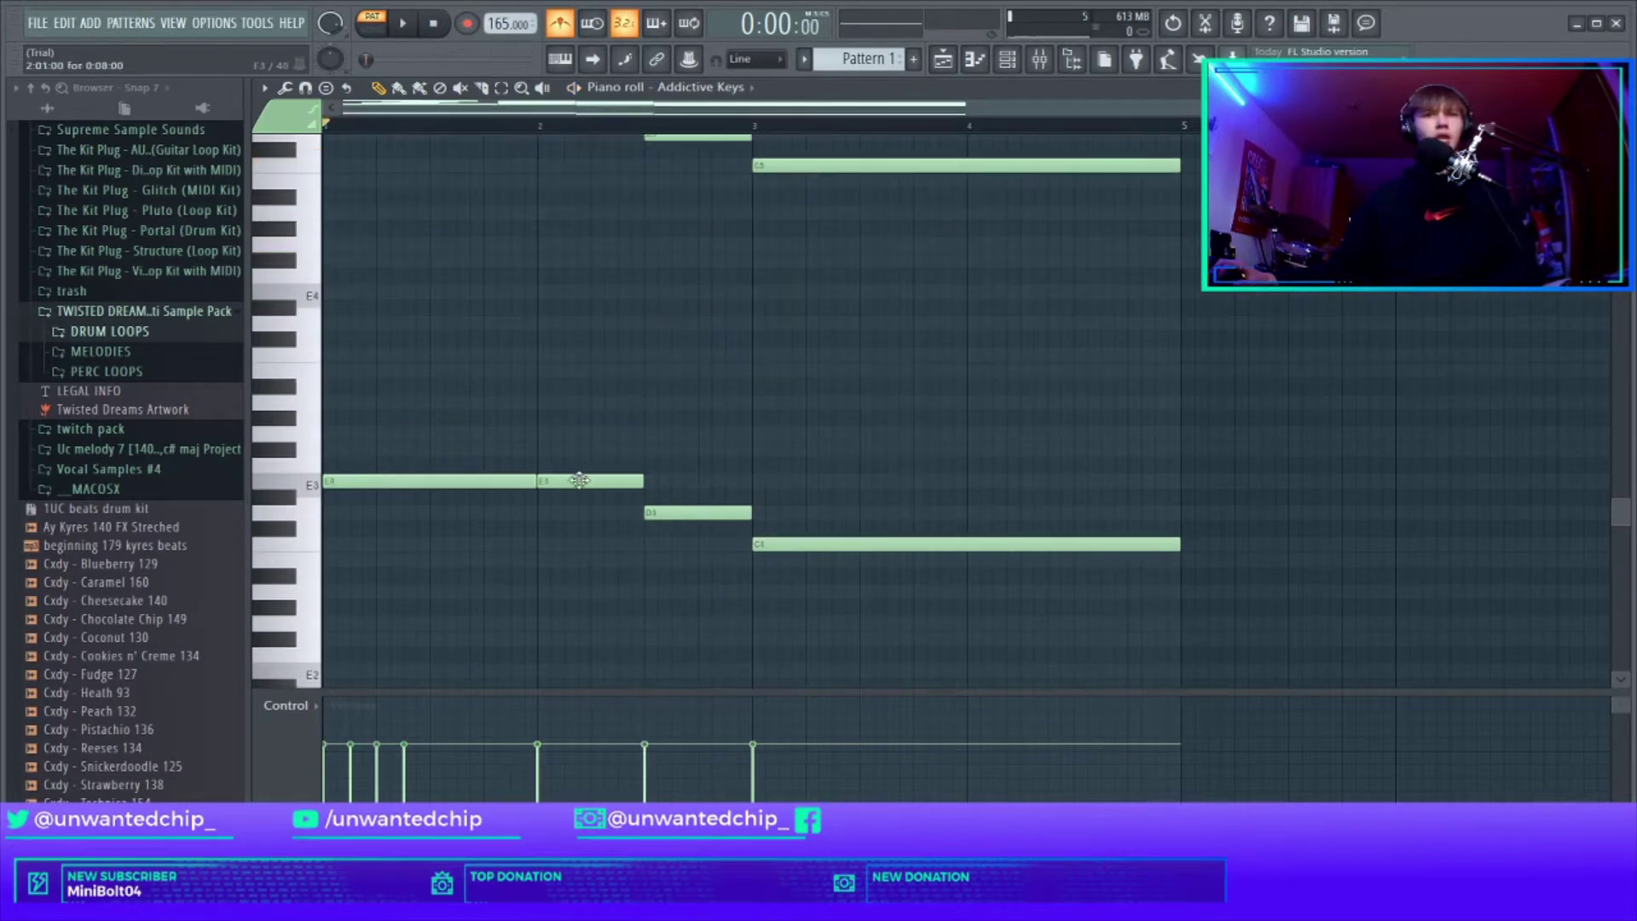
Step: Review the pattern's parts by highlighting the chords in bars 2 to 4, the opening arpeggio and the low bass notes
scroll(597, 426, "up", 8)
scroll(597, 443, "down", 3)
left_click_drag(512, 176, 1466, 676)
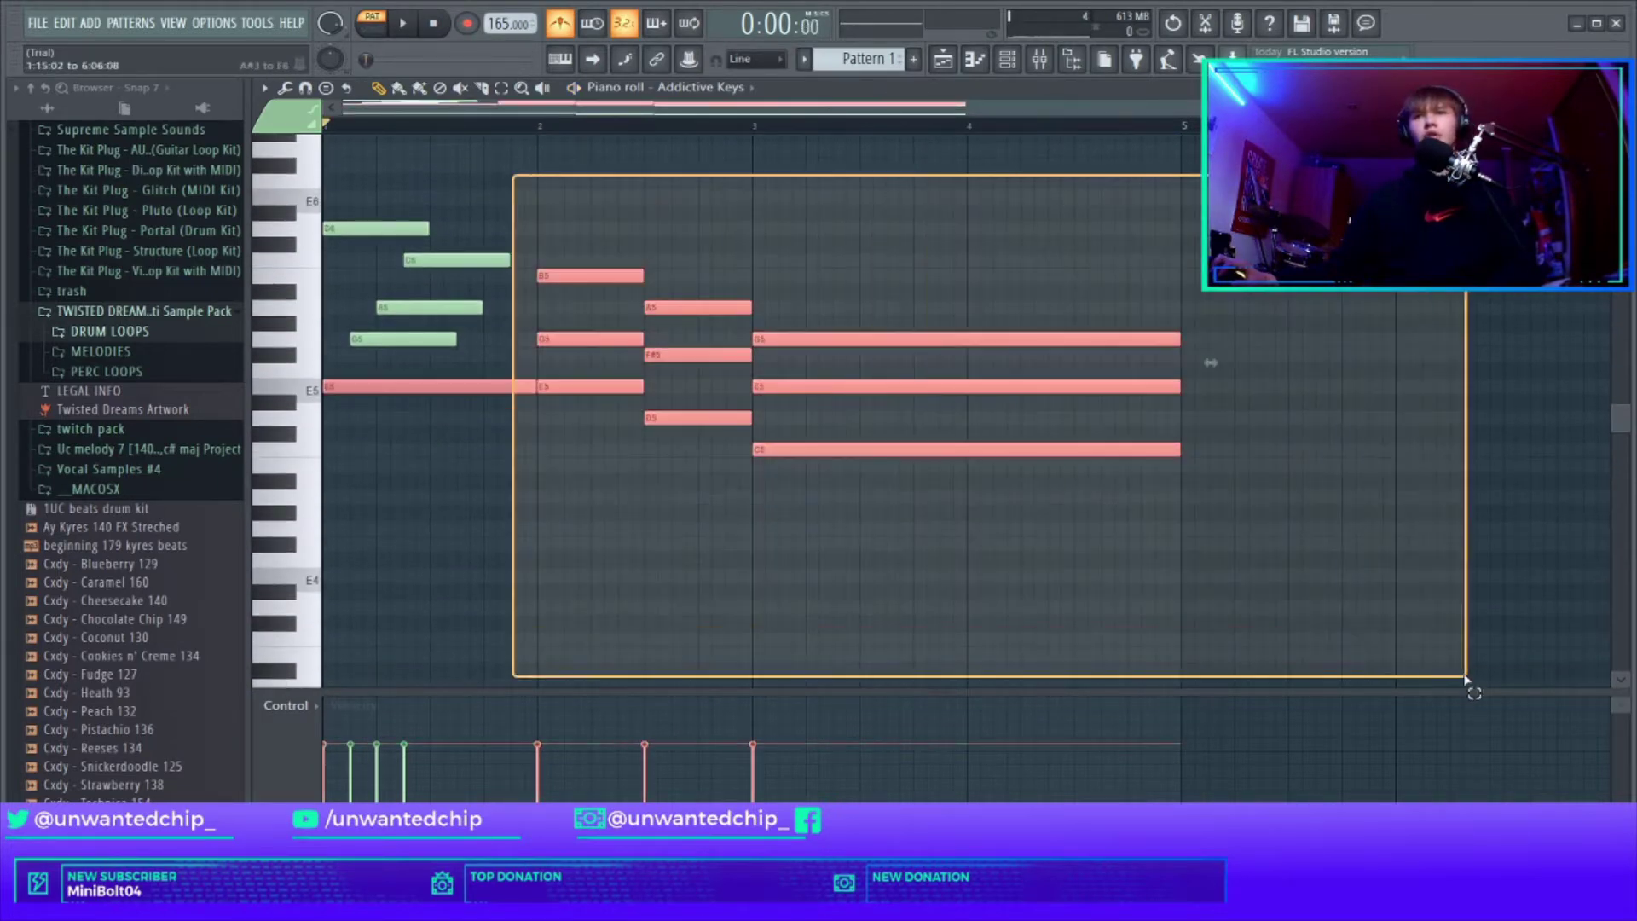
left_click(667, 467, "ctrl")
left_click_drag(354, 216, 512, 520)
left_click(550, 466)
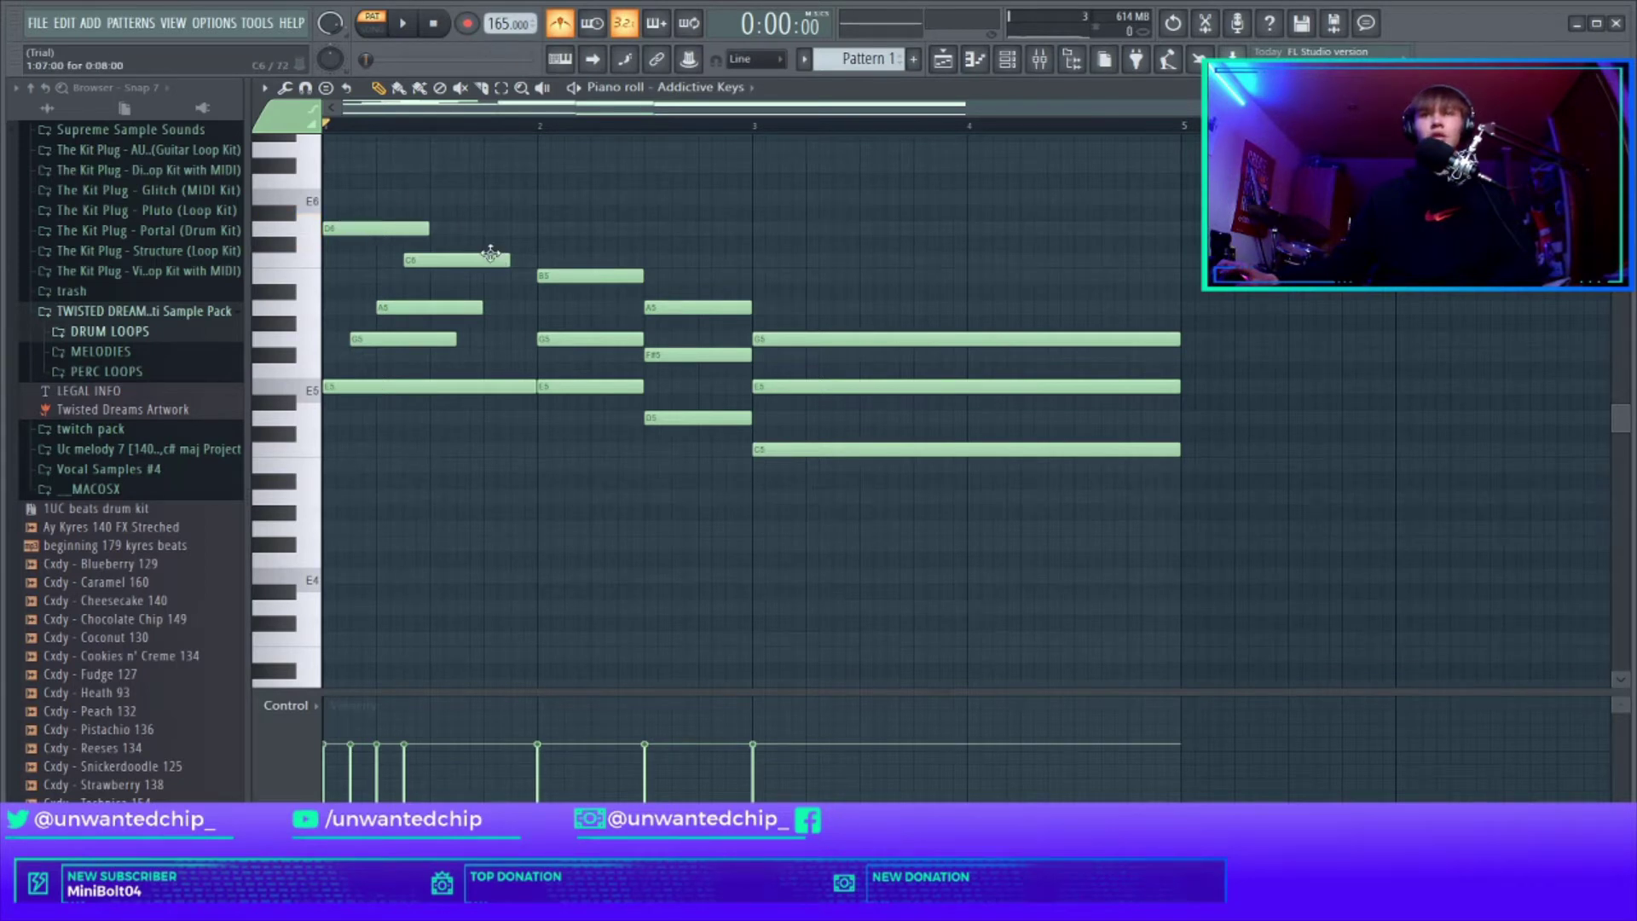
scroll(768, 324, "down", 5)
scroll(623, 459, "down", 1)
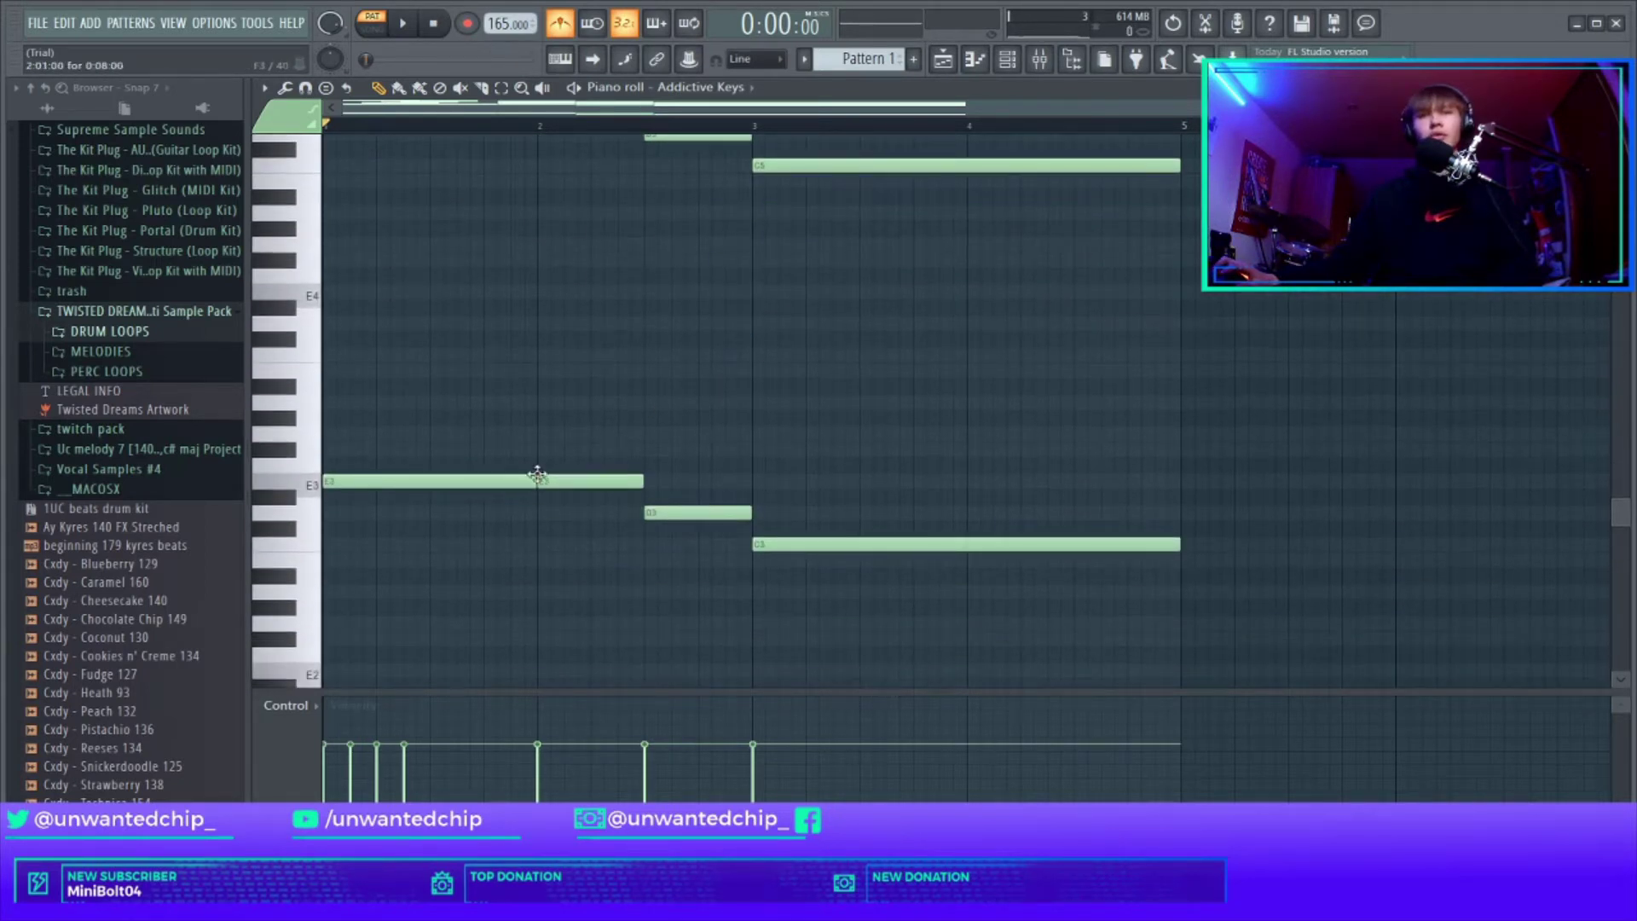
left_click_drag(401, 411, 1179, 649)
scroll(744, 637, "down", 1)
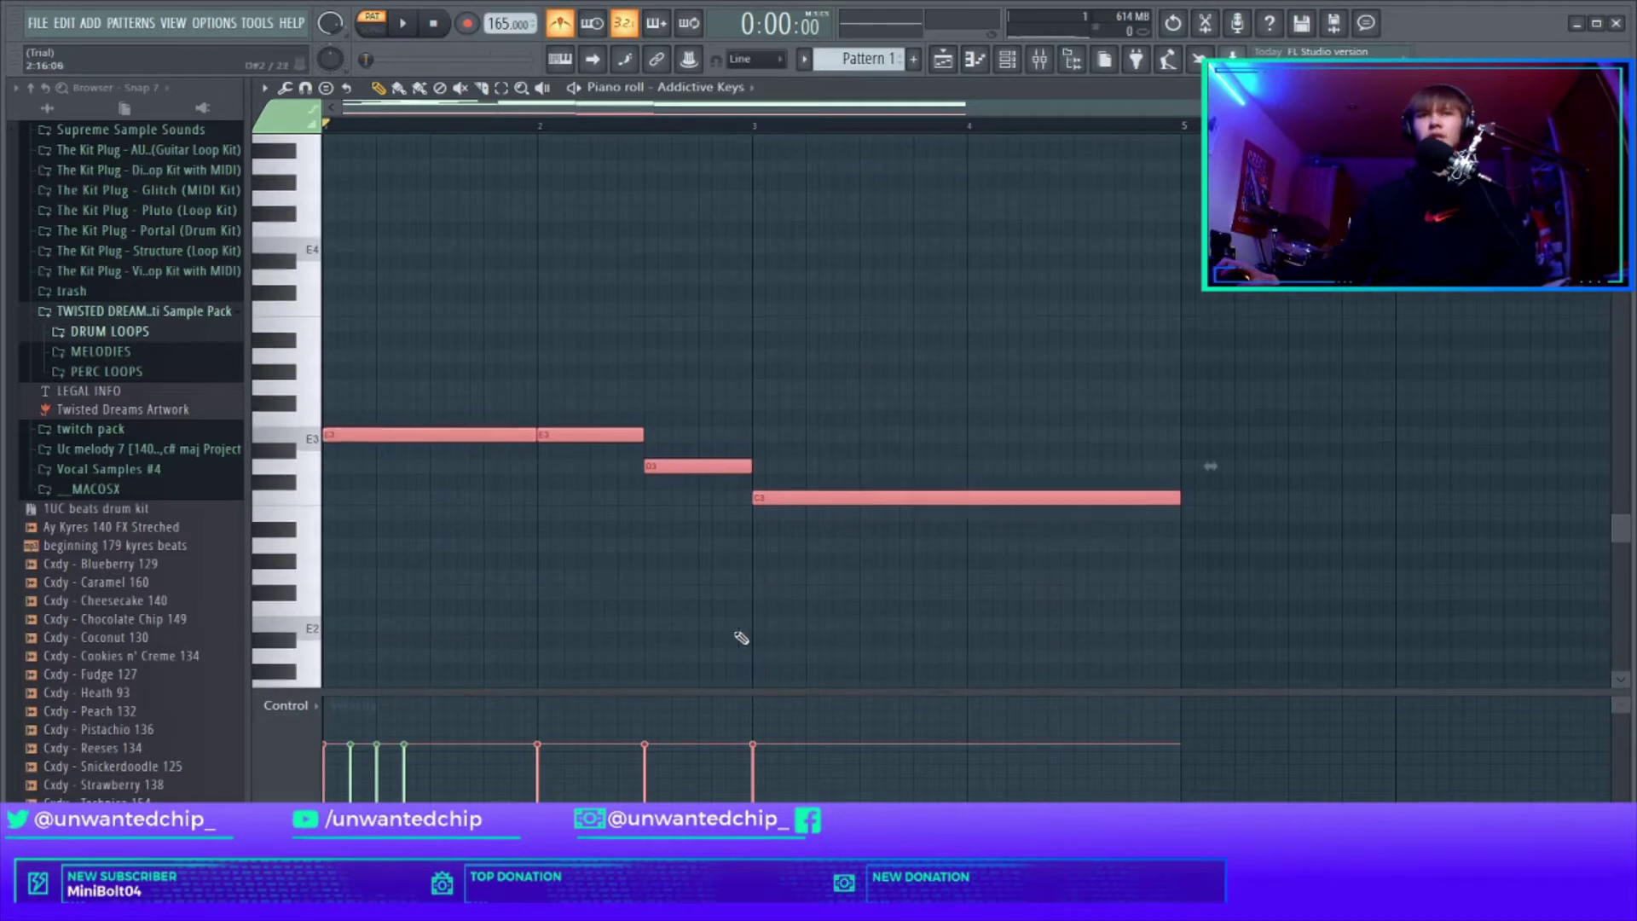
left_click(707, 605, "ctrl")
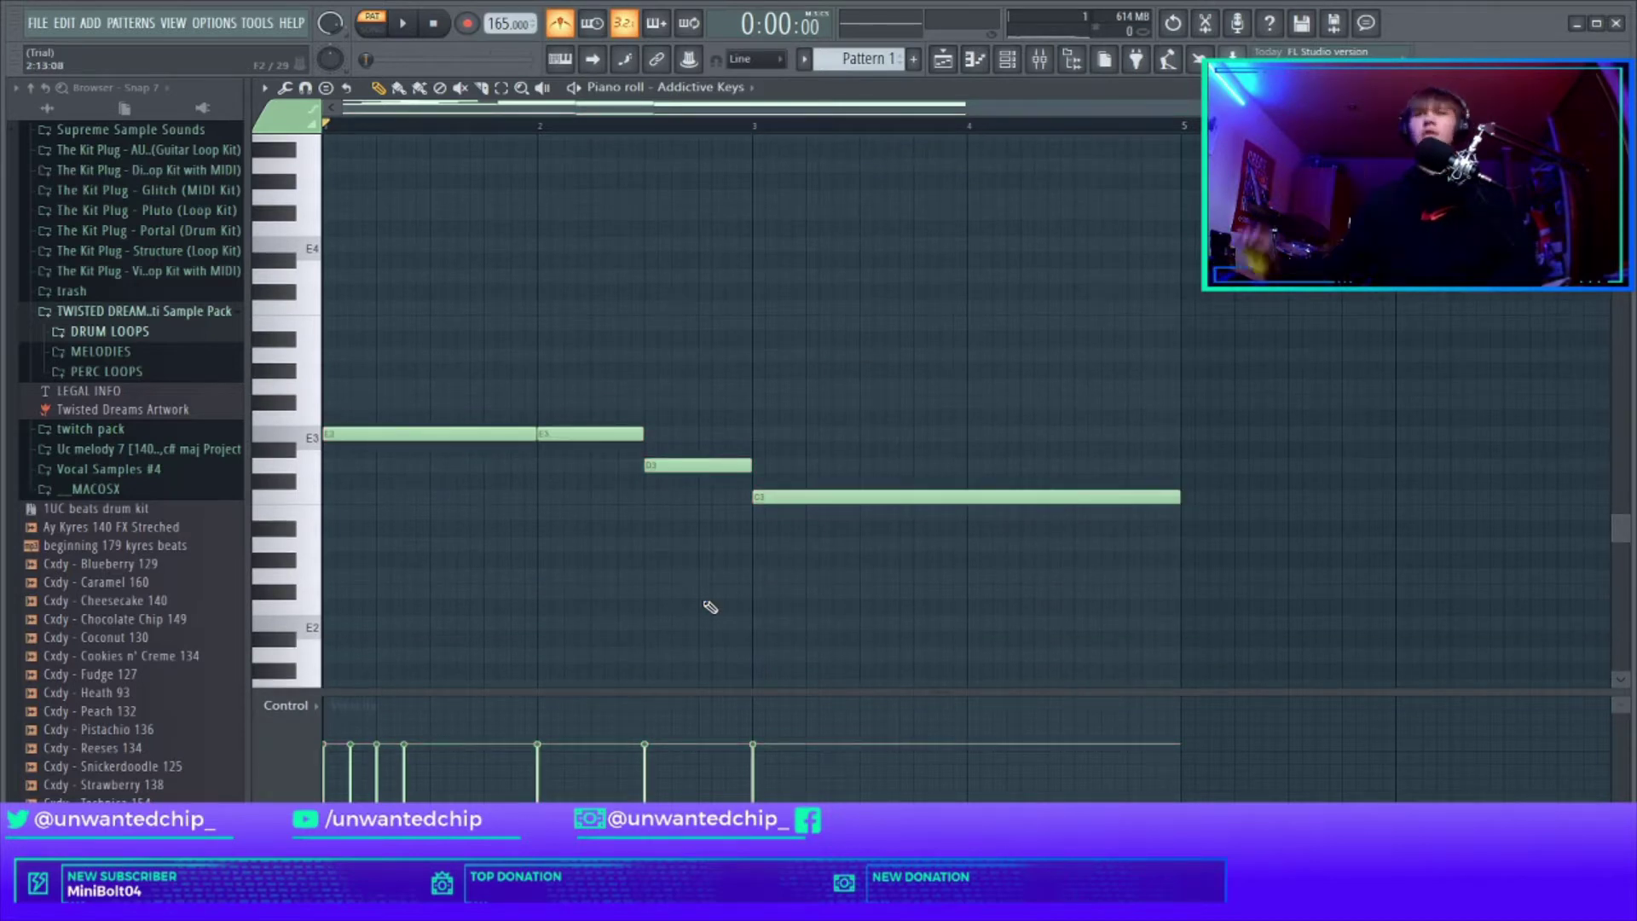
scroll(587, 504, "up", 2)
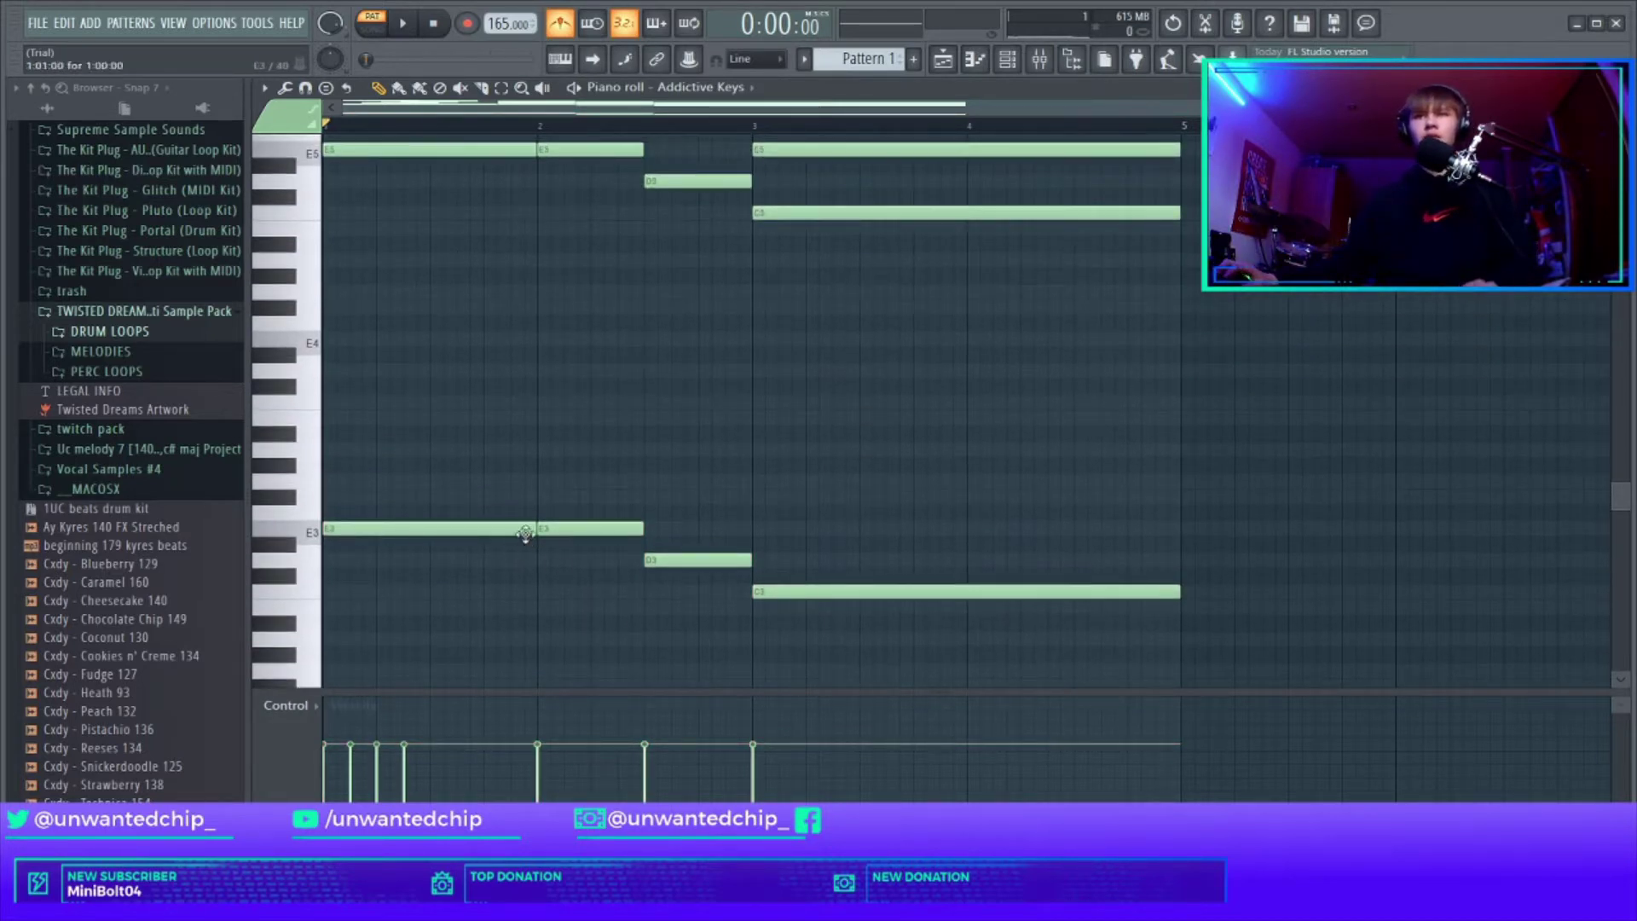
Step: Add a short E3 bass note near the end of bar 1 and extend the first E3 note up to it, auditioning the rhythm
key("space")
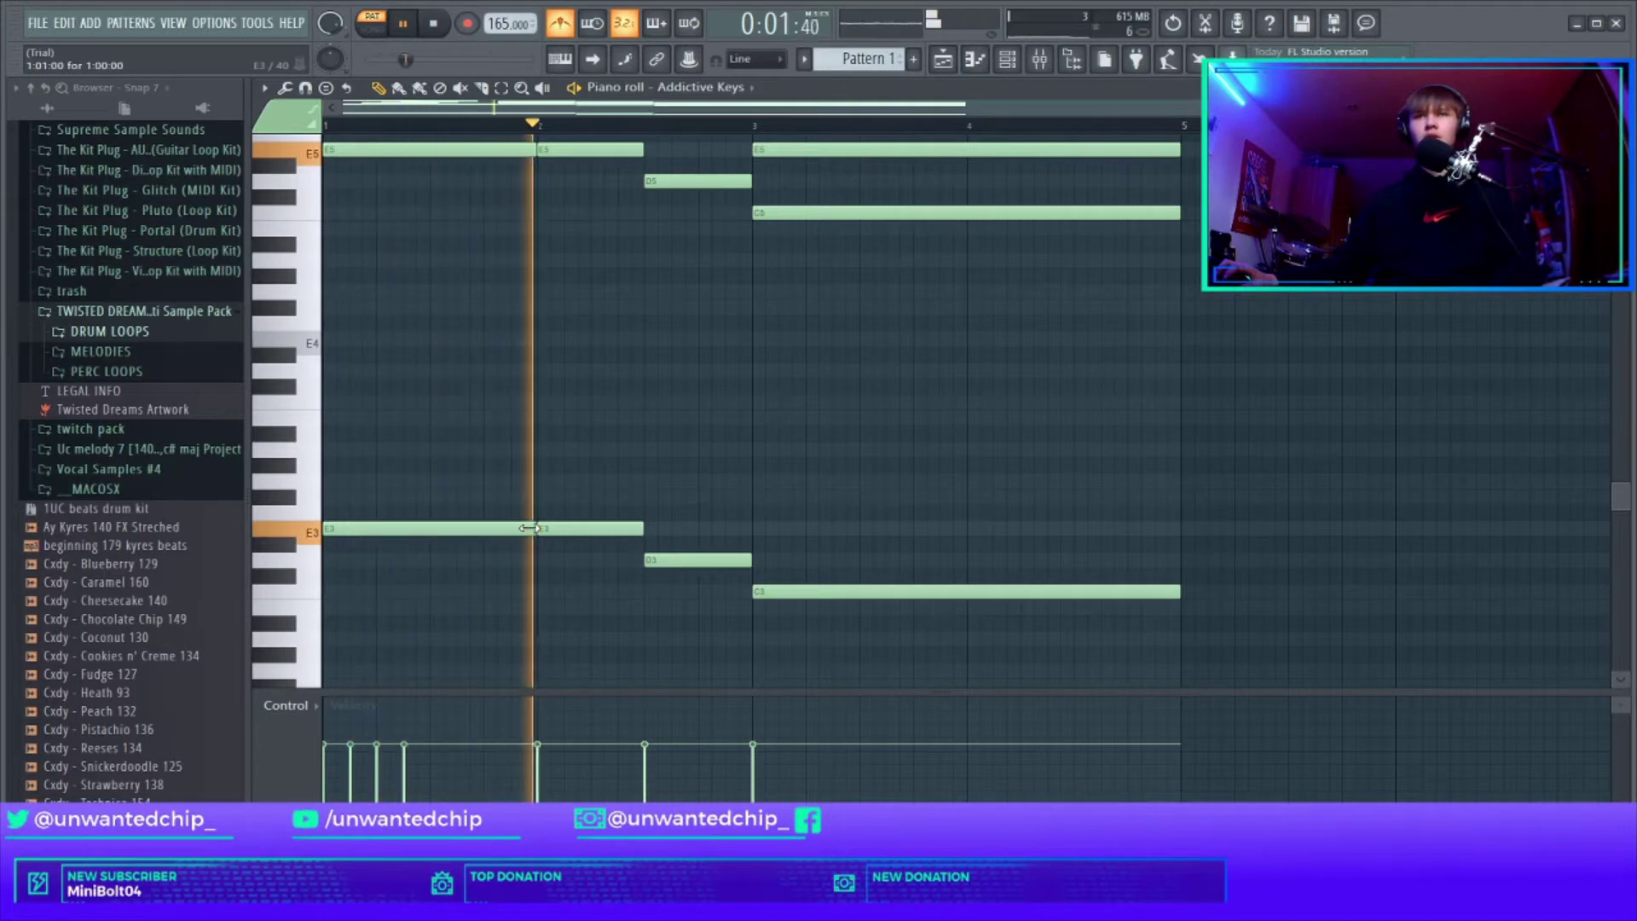
key("space")
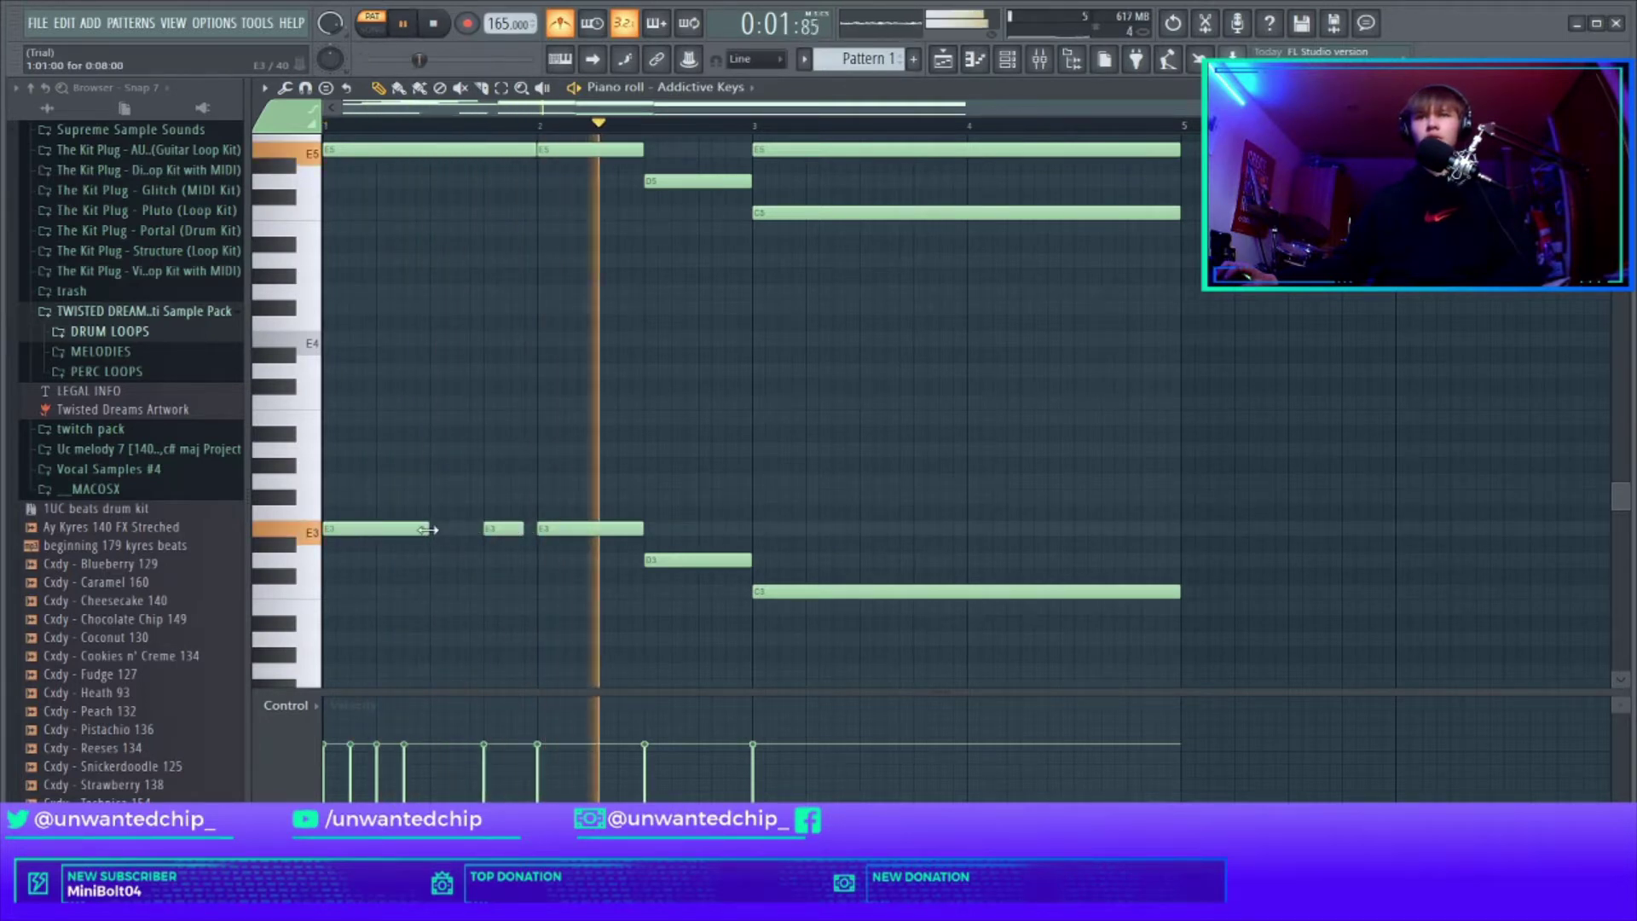
left_click_drag(430, 529, 484, 528)
key("space")
key("space")
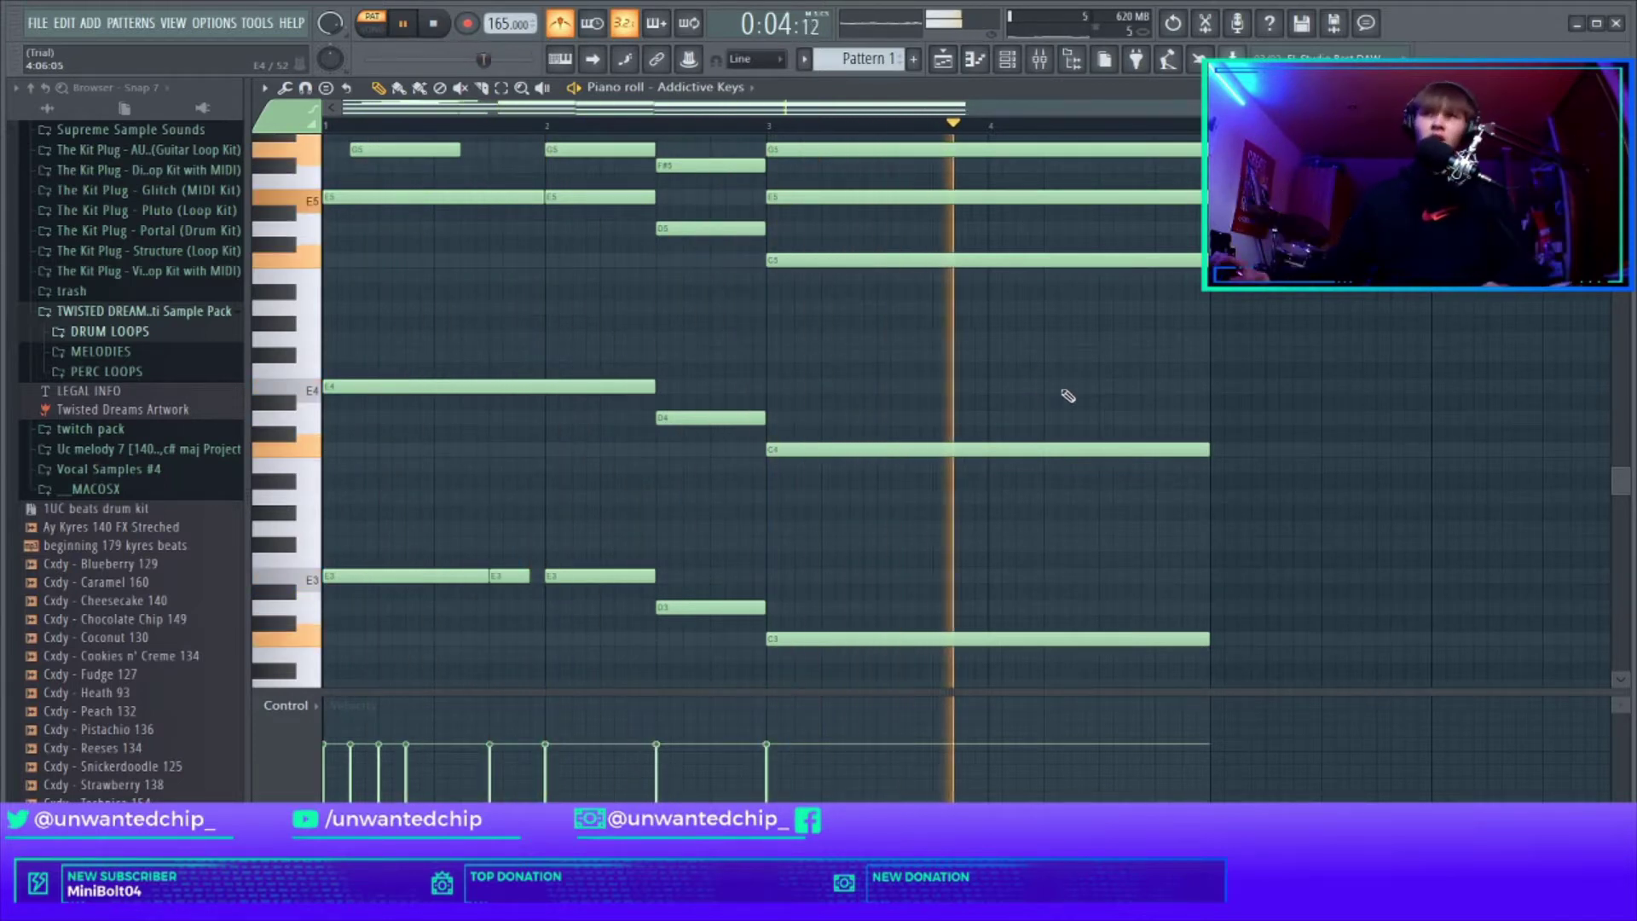
Step: Build a top line with D6 through the first half of bar 2, E6 in its second half and B5 held across bars 3 and 4
scroll(1067, 395, "up", 5)
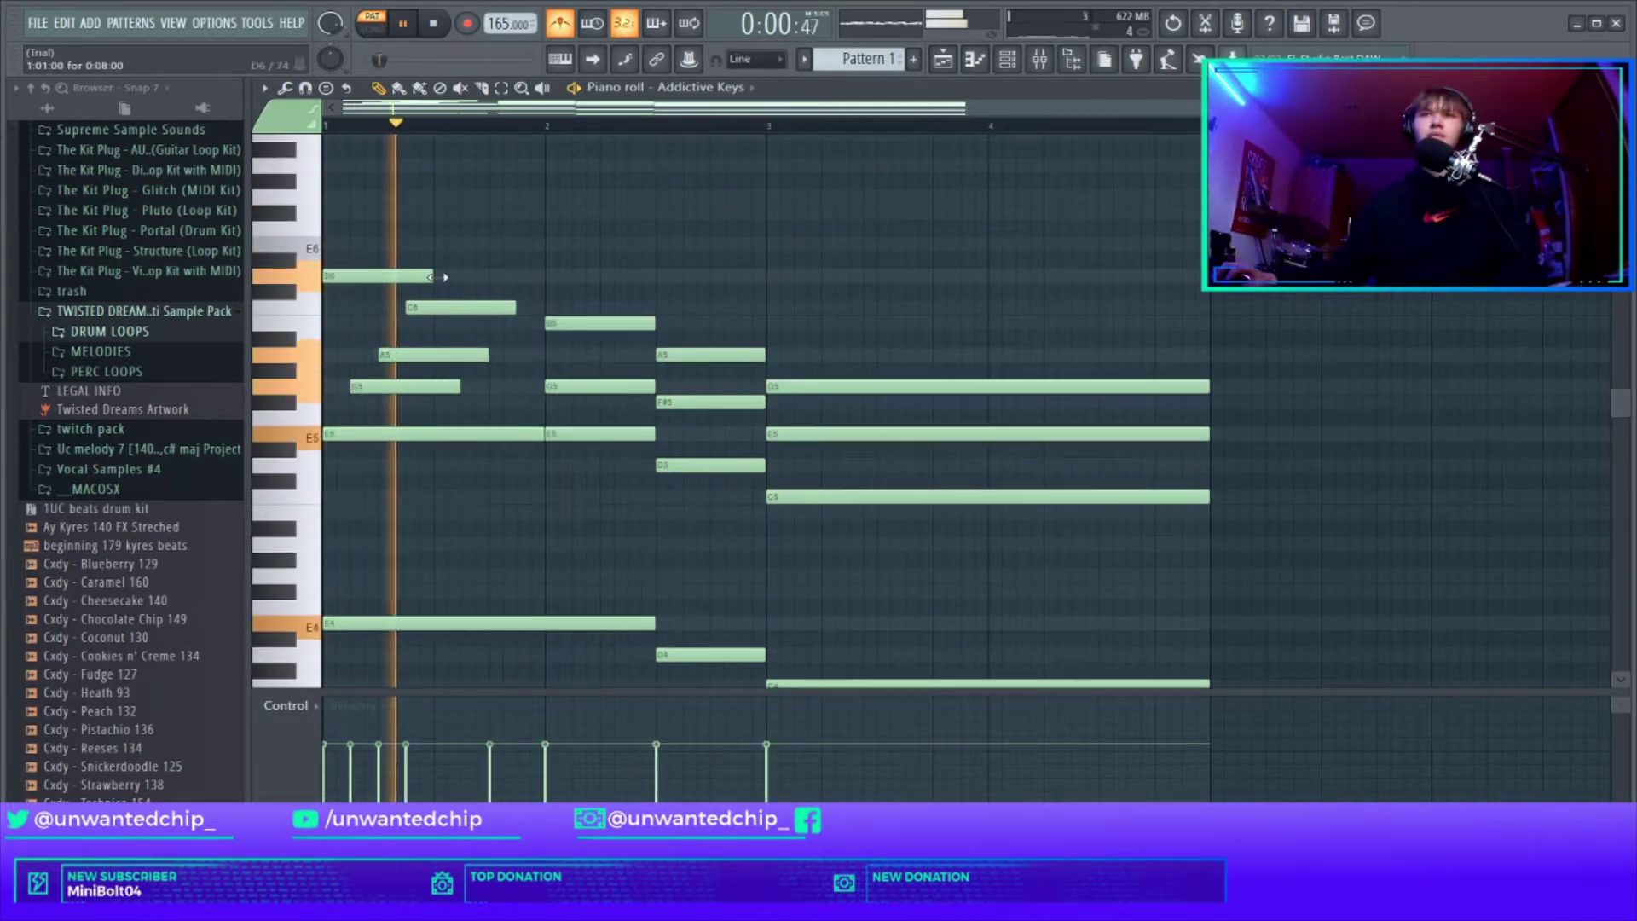
left_click(556, 275)
left_click(691, 275)
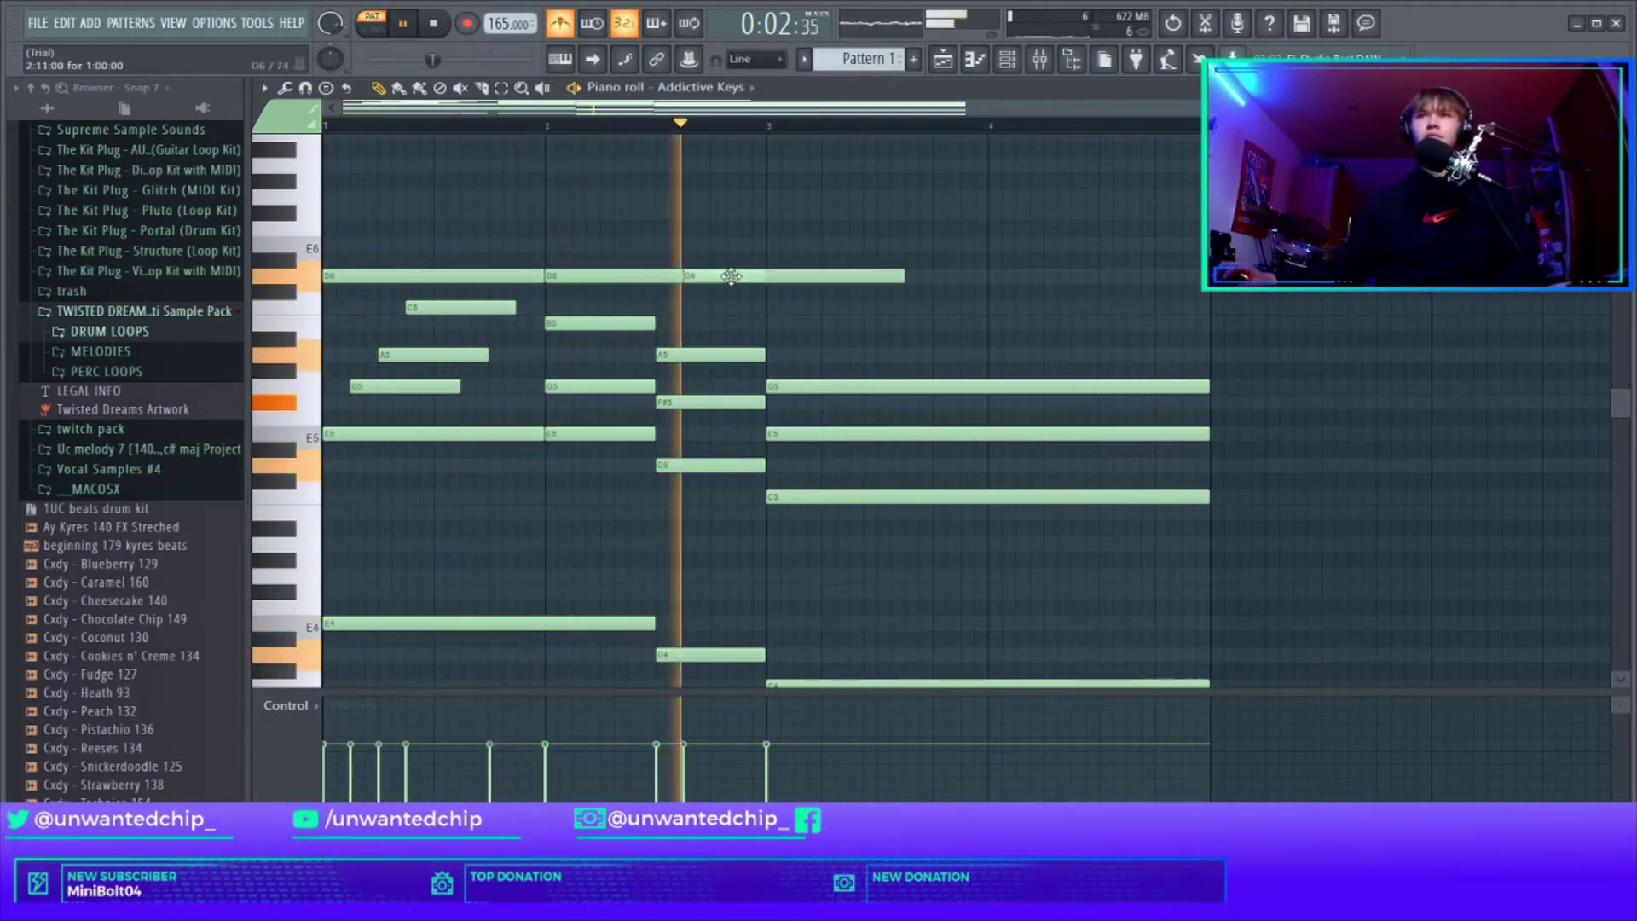
right_click(731, 275)
left_click(665, 245)
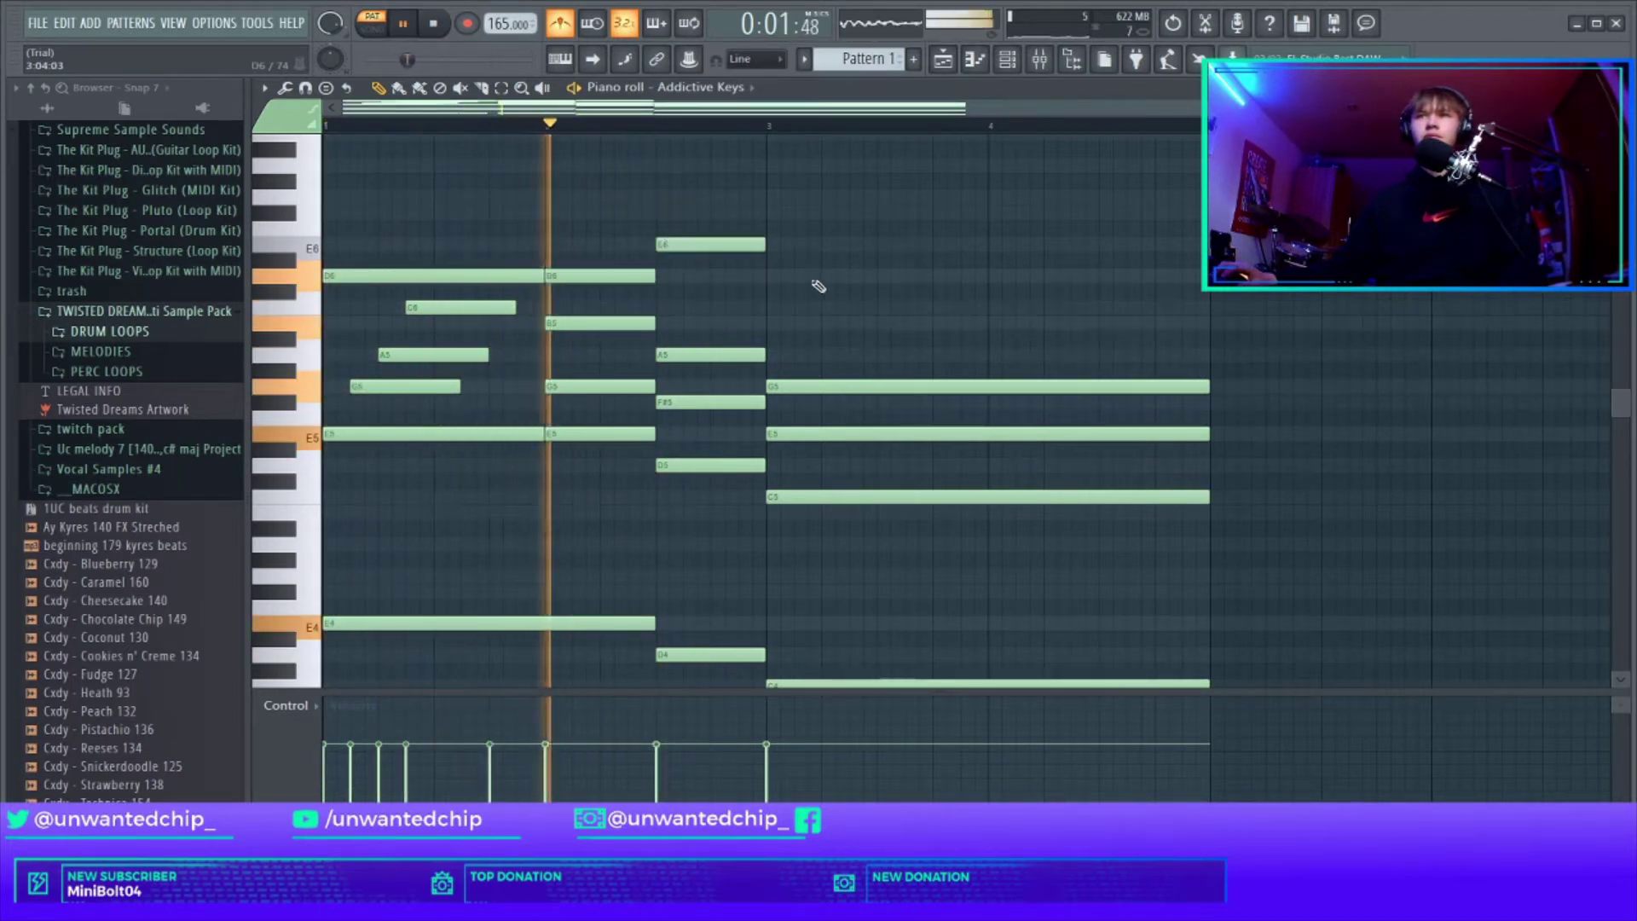
left_click(769, 326)
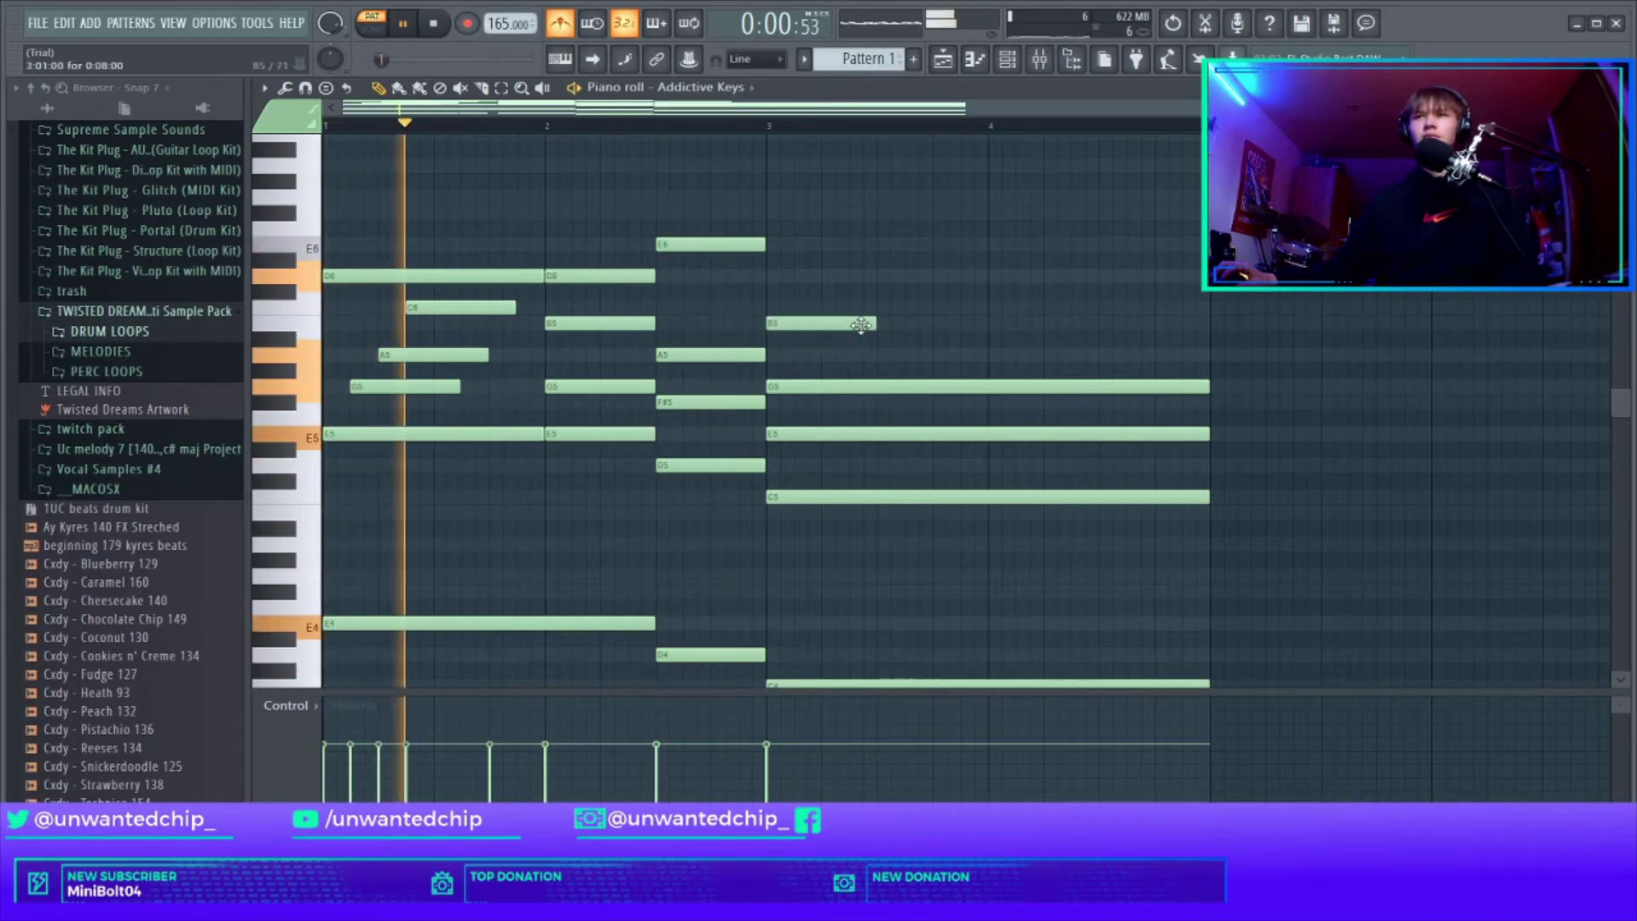
left_click_drag(874, 324, 1200, 331)
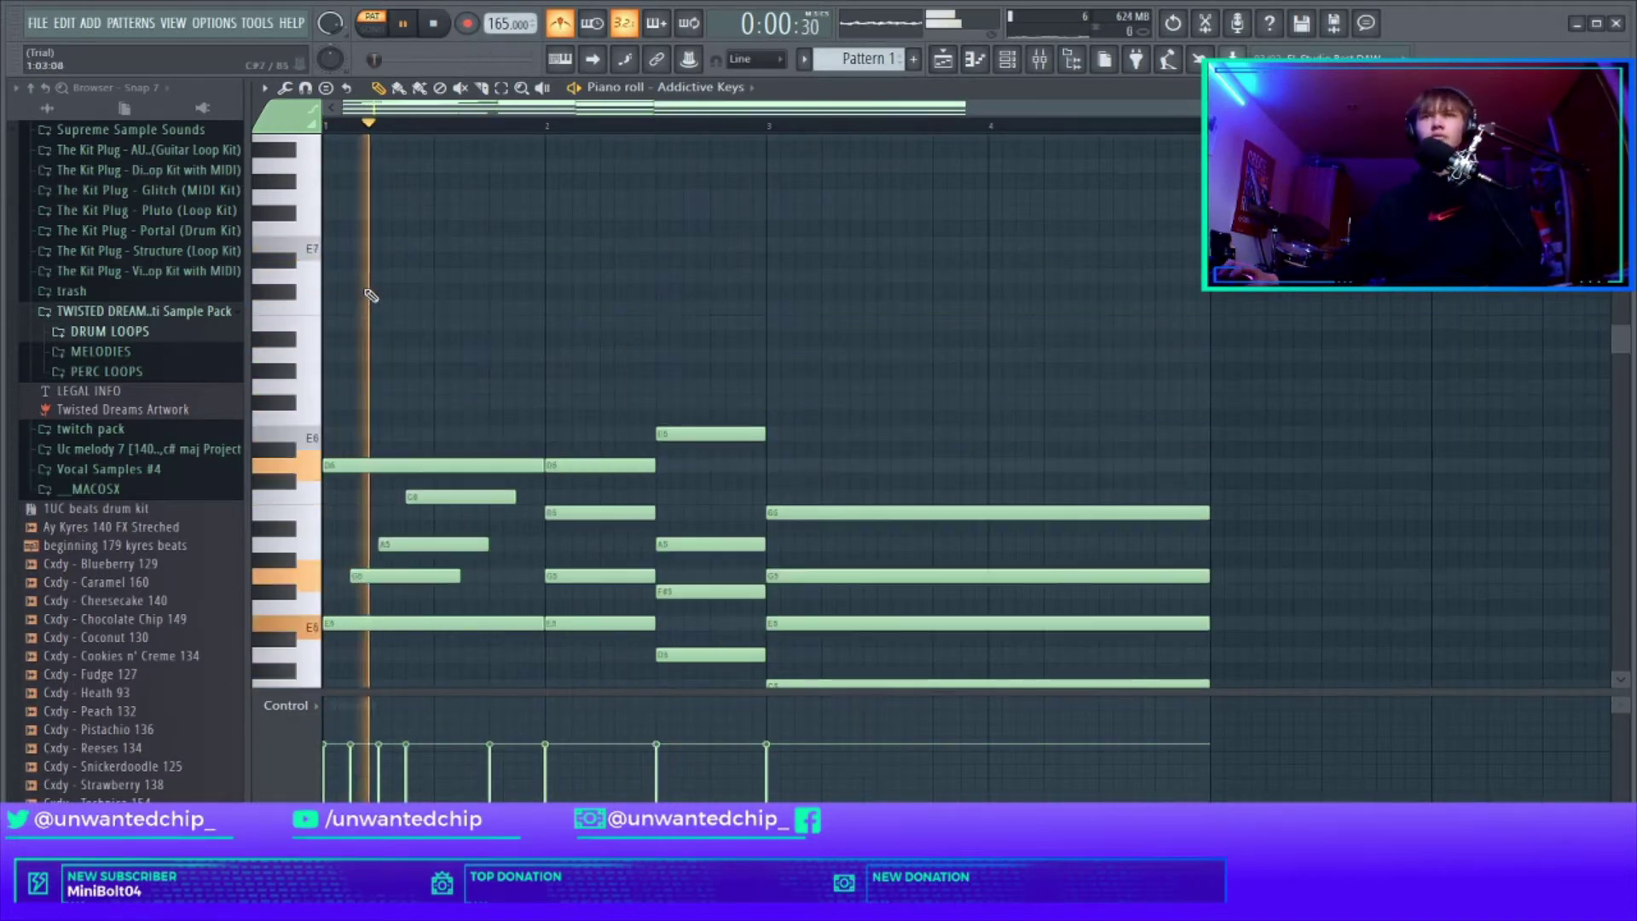
Step: Add a high lead line with a one-bar G7 in bar 1 and a half-bar F#7 starting midway through bar 2
left_click(373, 245)
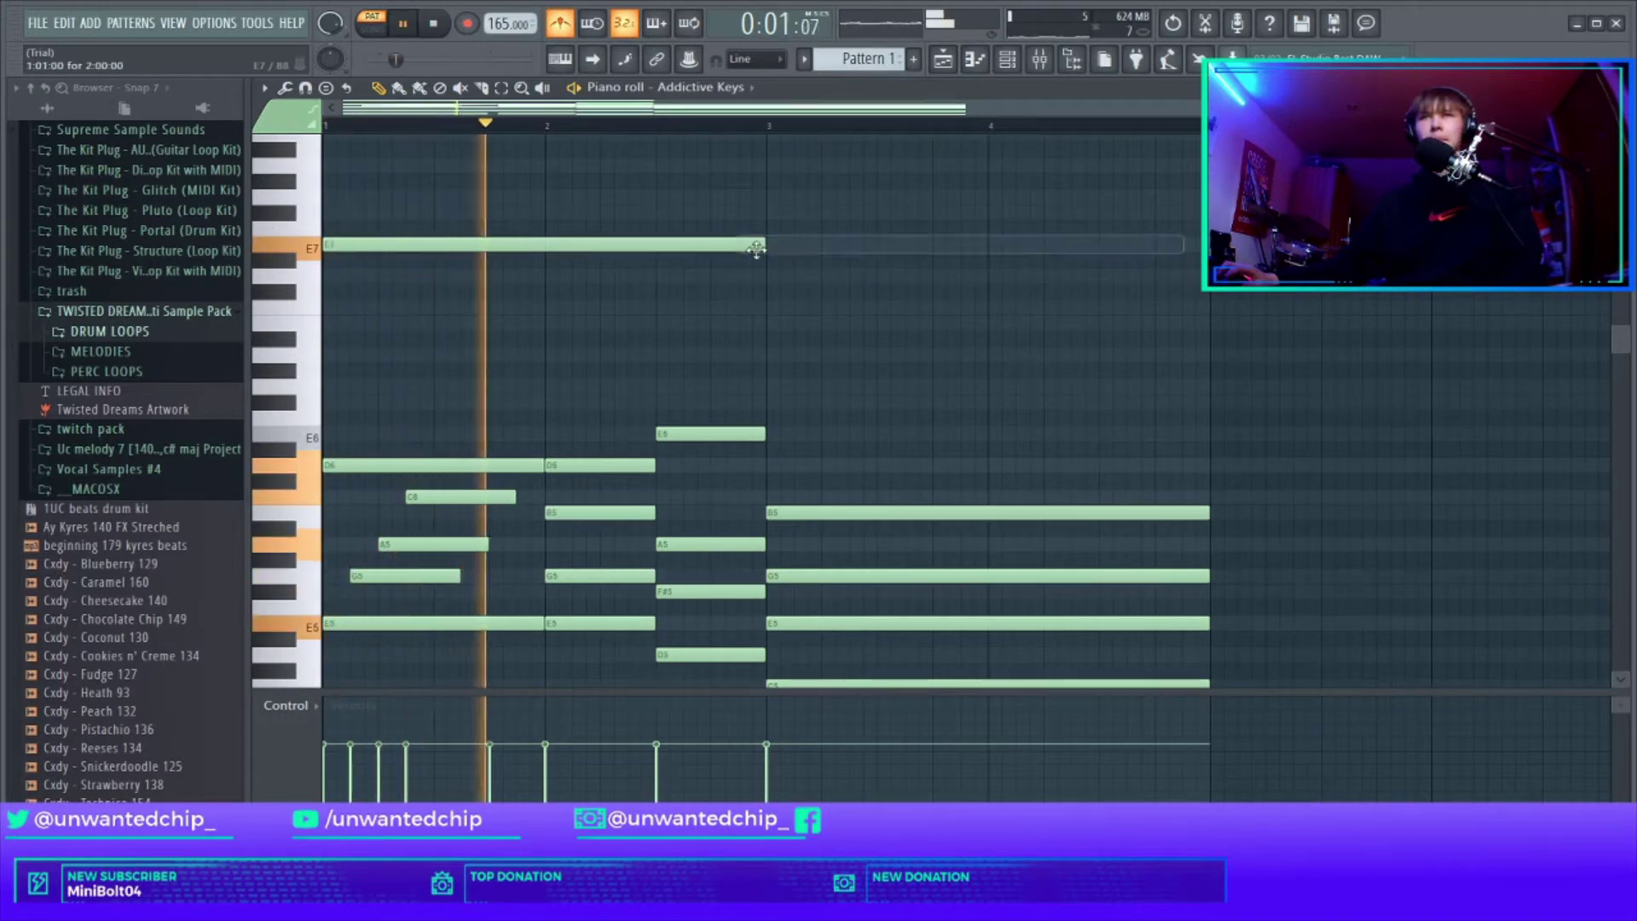
left_click_drag(758, 245, 550, 204)
key("space")
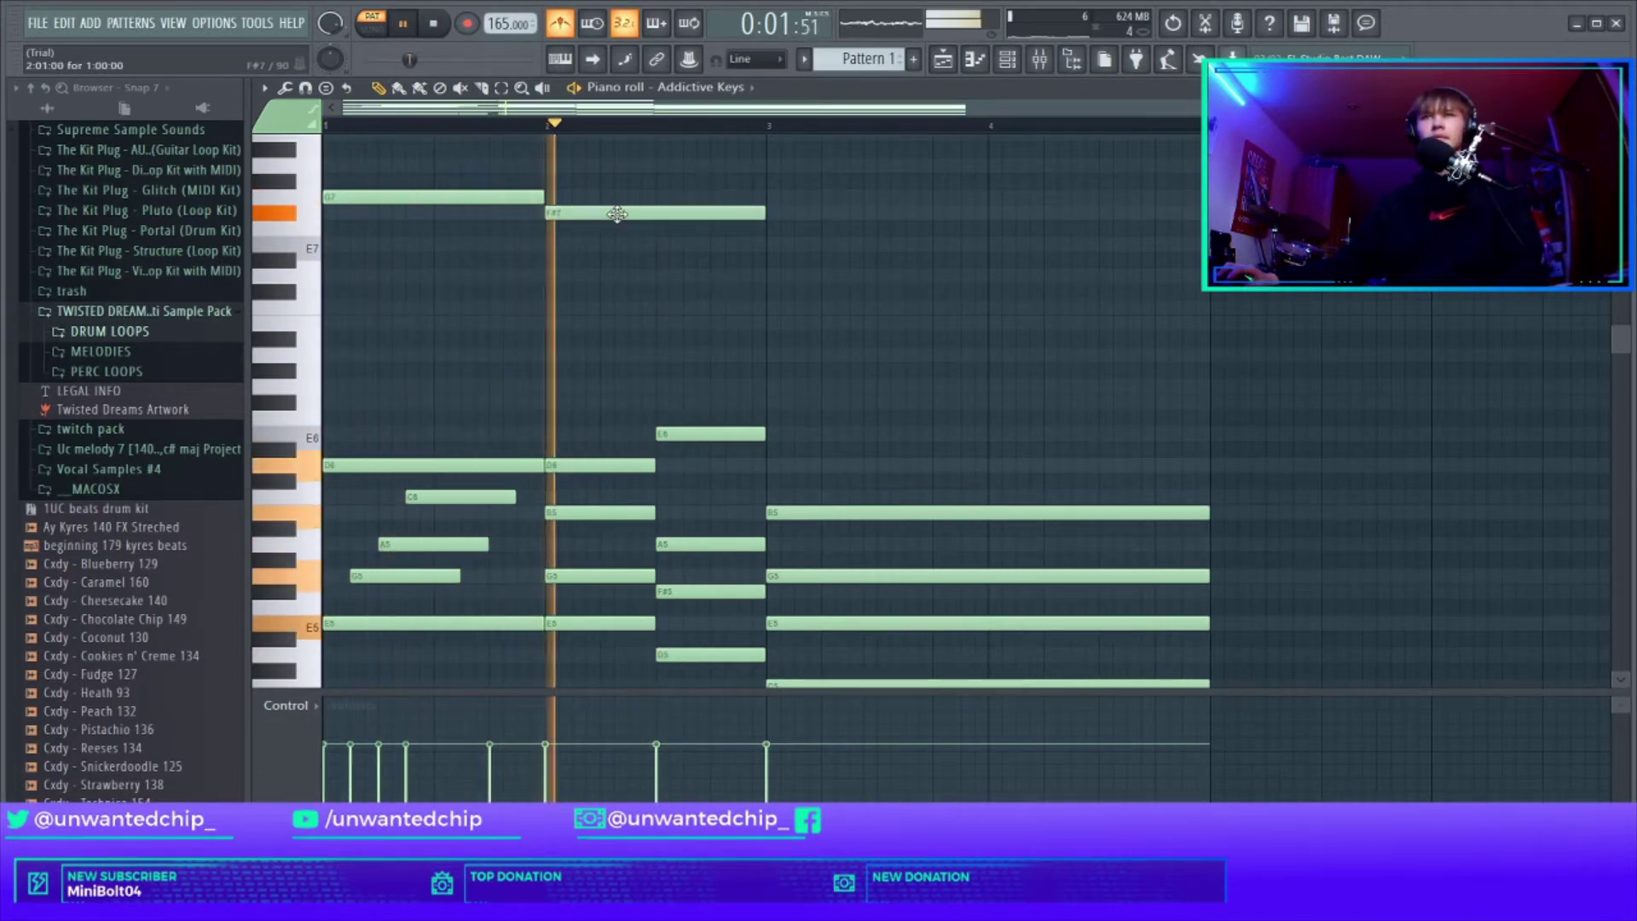
left_click_drag(616, 214, 724, 207)
key("space")
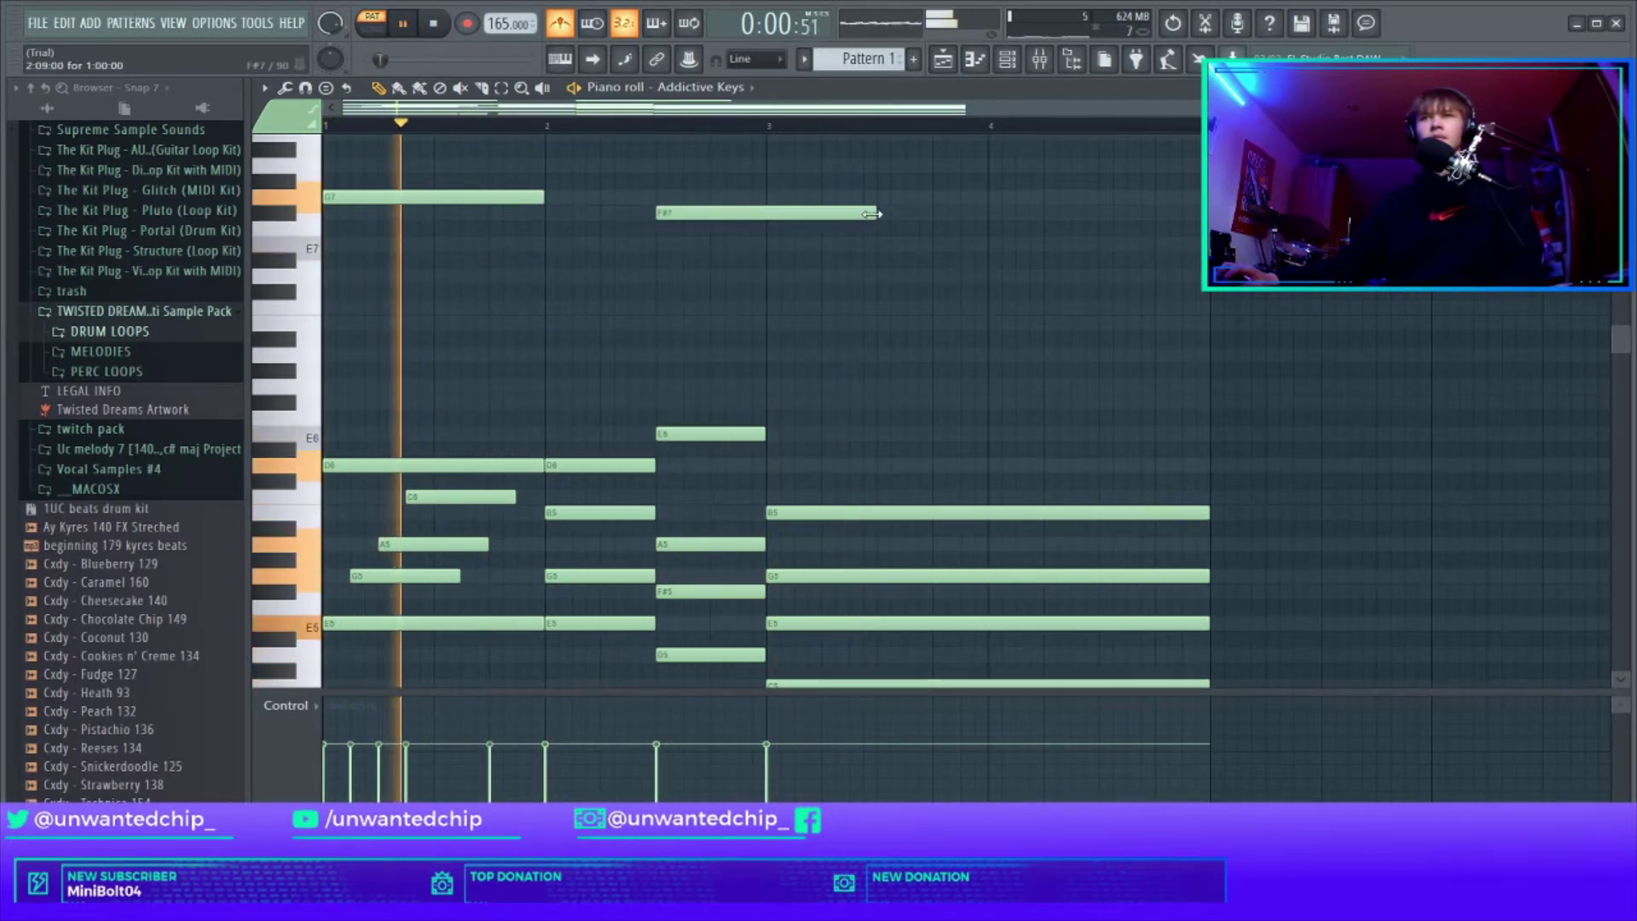
left_click_drag(875, 212, 757, 215)
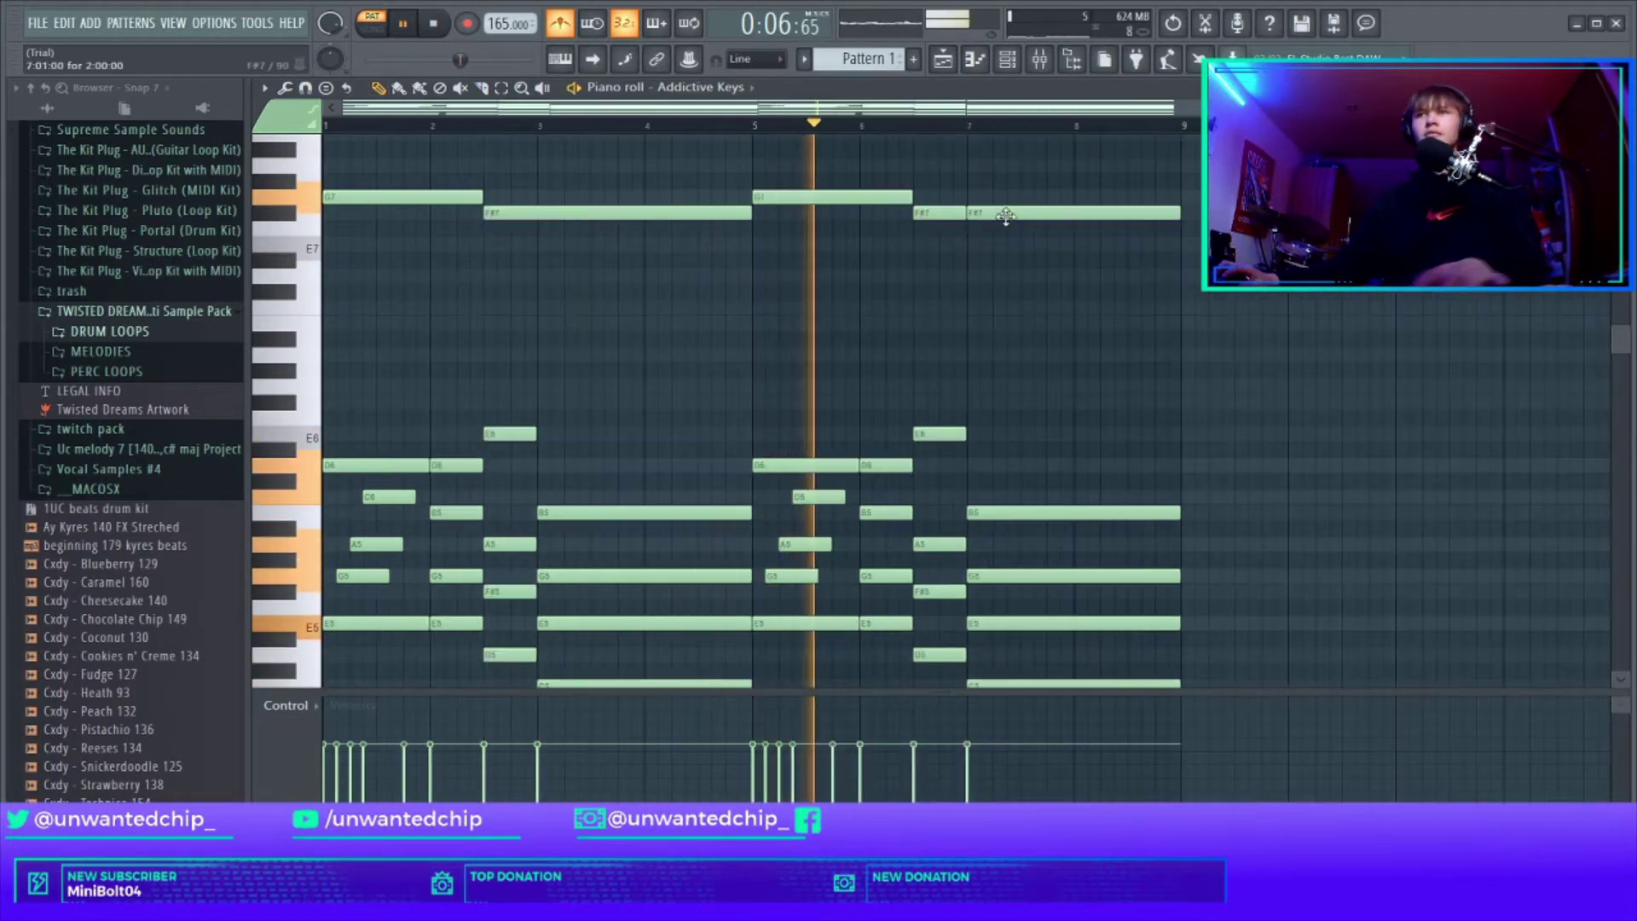
Step: Lower the bar 7 lead note to E7 and audition the ending from bar 8
left_click_drag(1006, 215, 1008, 245)
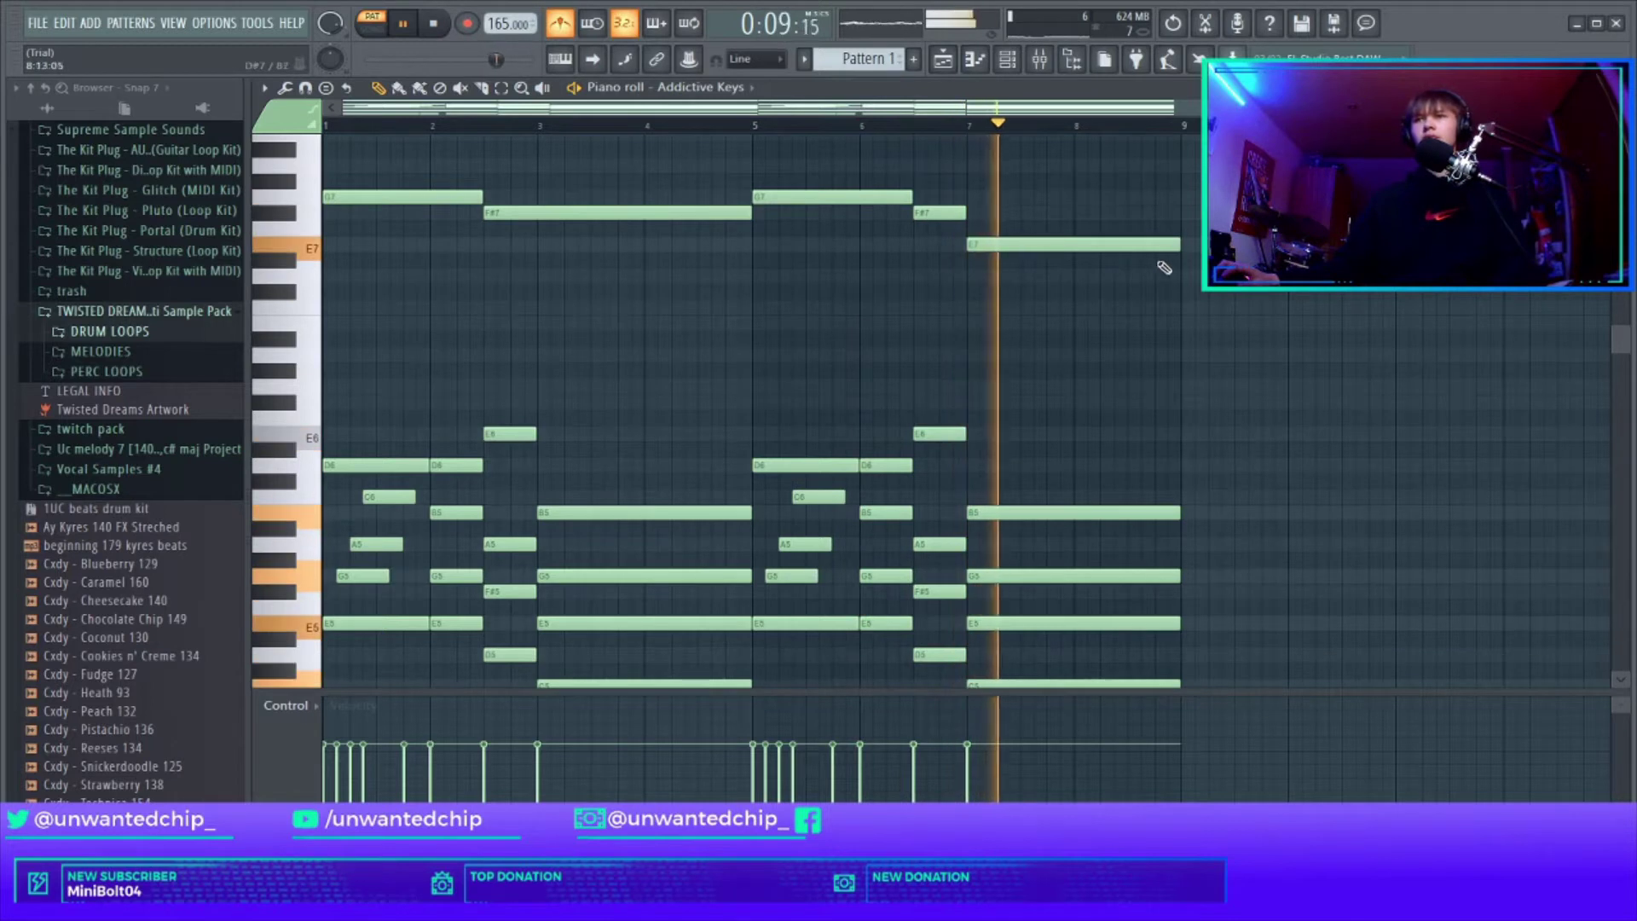
key("space")
scroll(1085, 269, "down", 4)
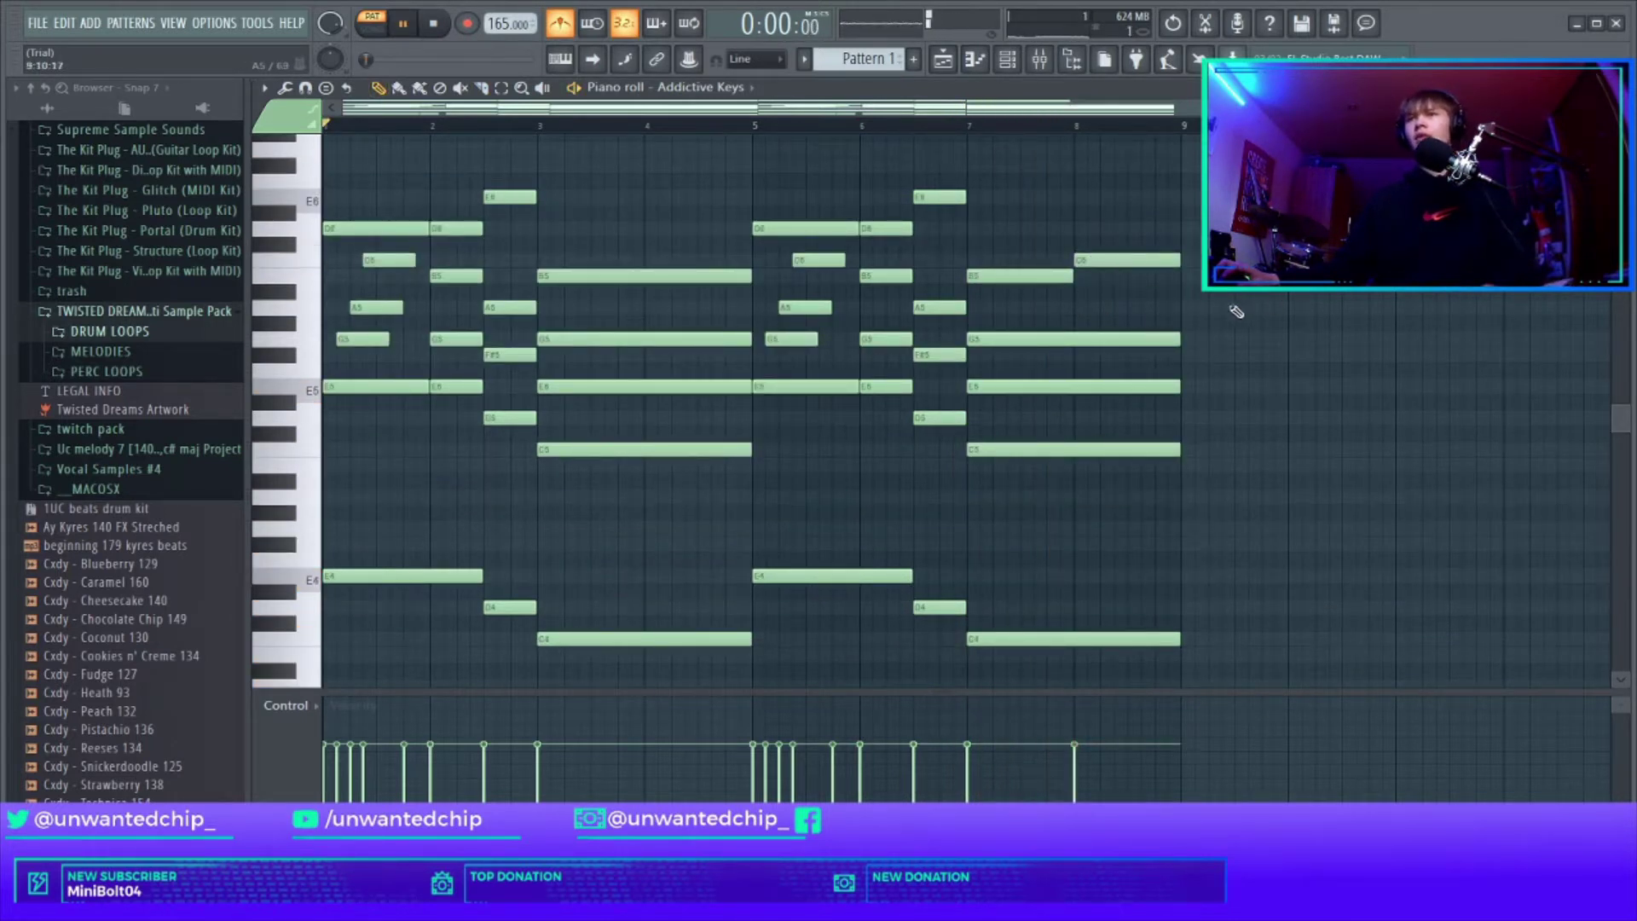
left_click(1075, 127)
key("space")
key("space")
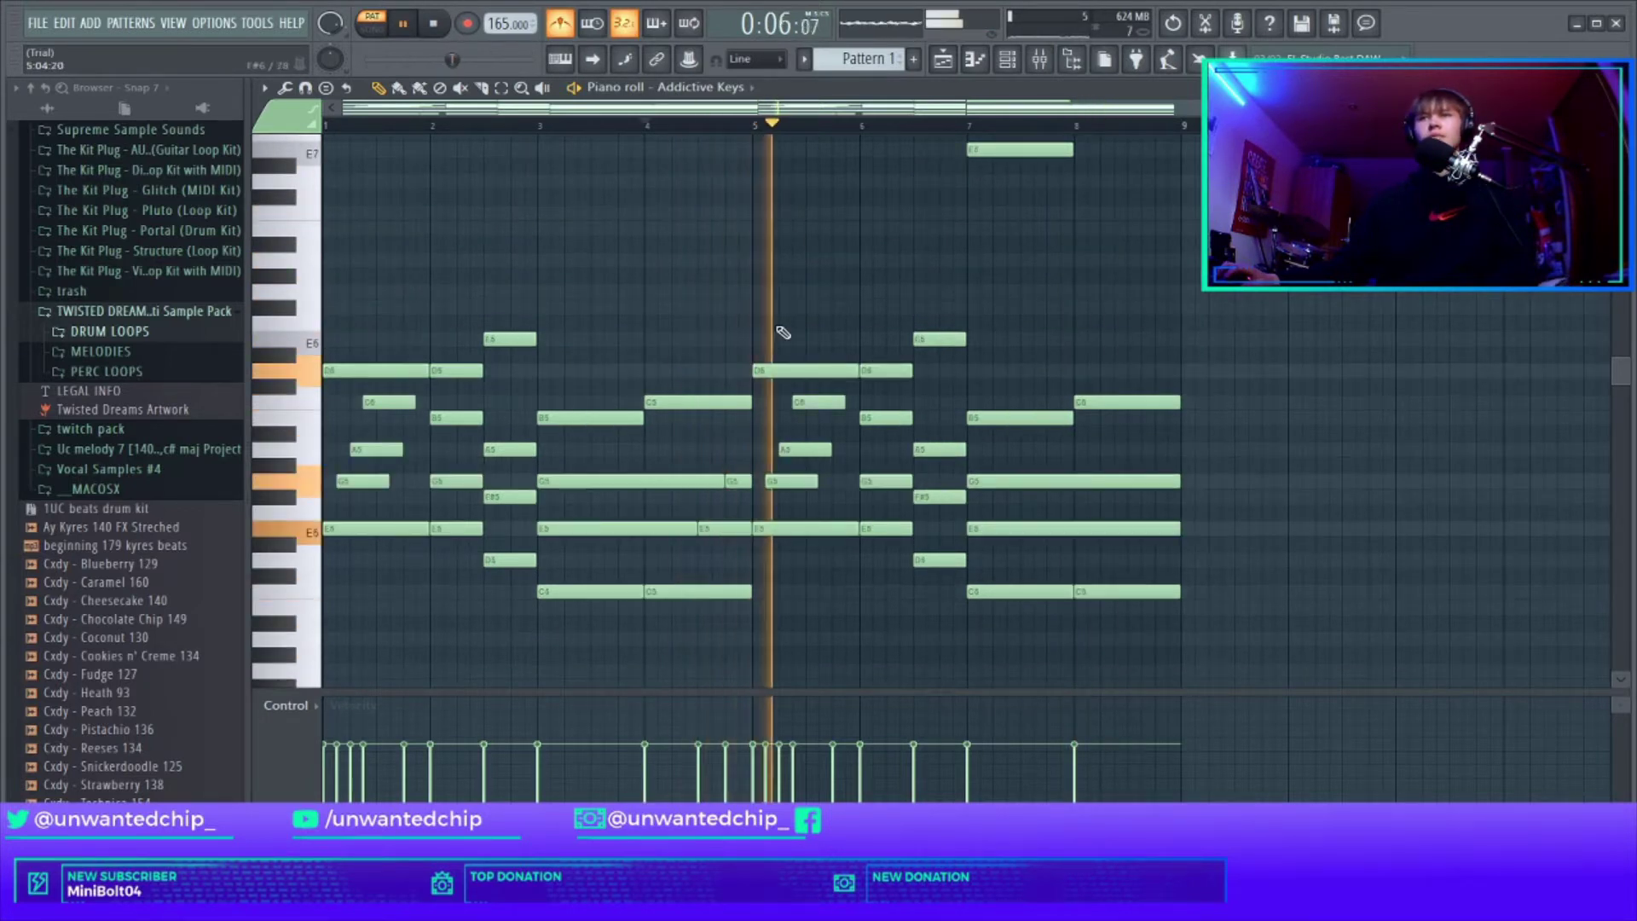
Step: Remove the short E5 repeat at the end of bar 4 and slice the F#5 note in bar 2 into two equal notes
right_click(721, 526)
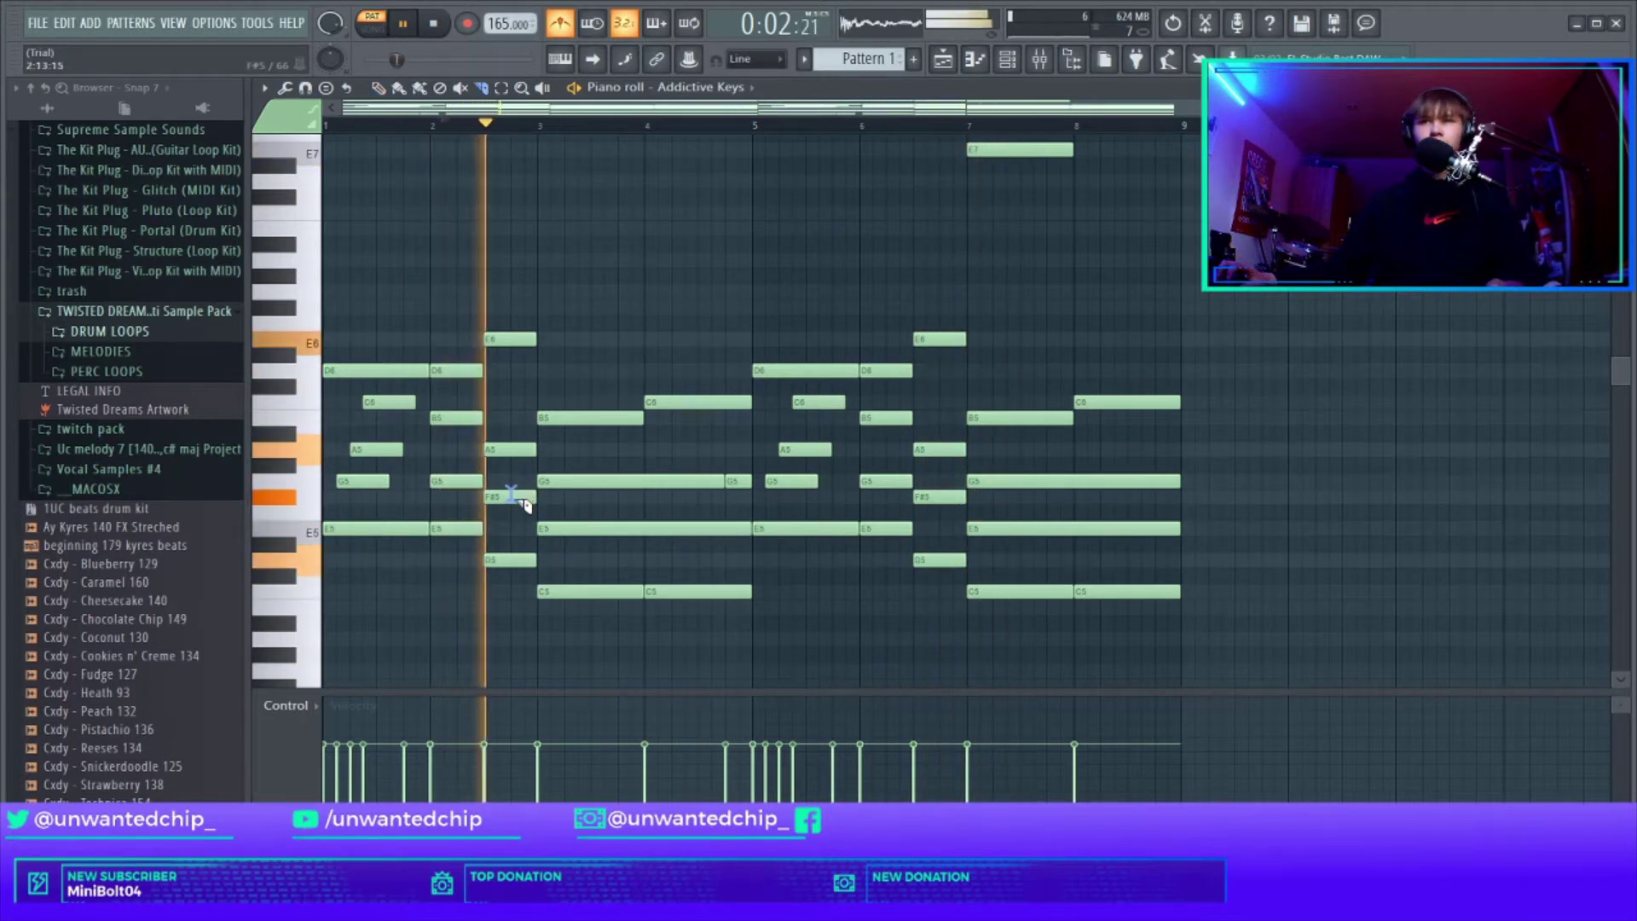
key("space")
key("space")
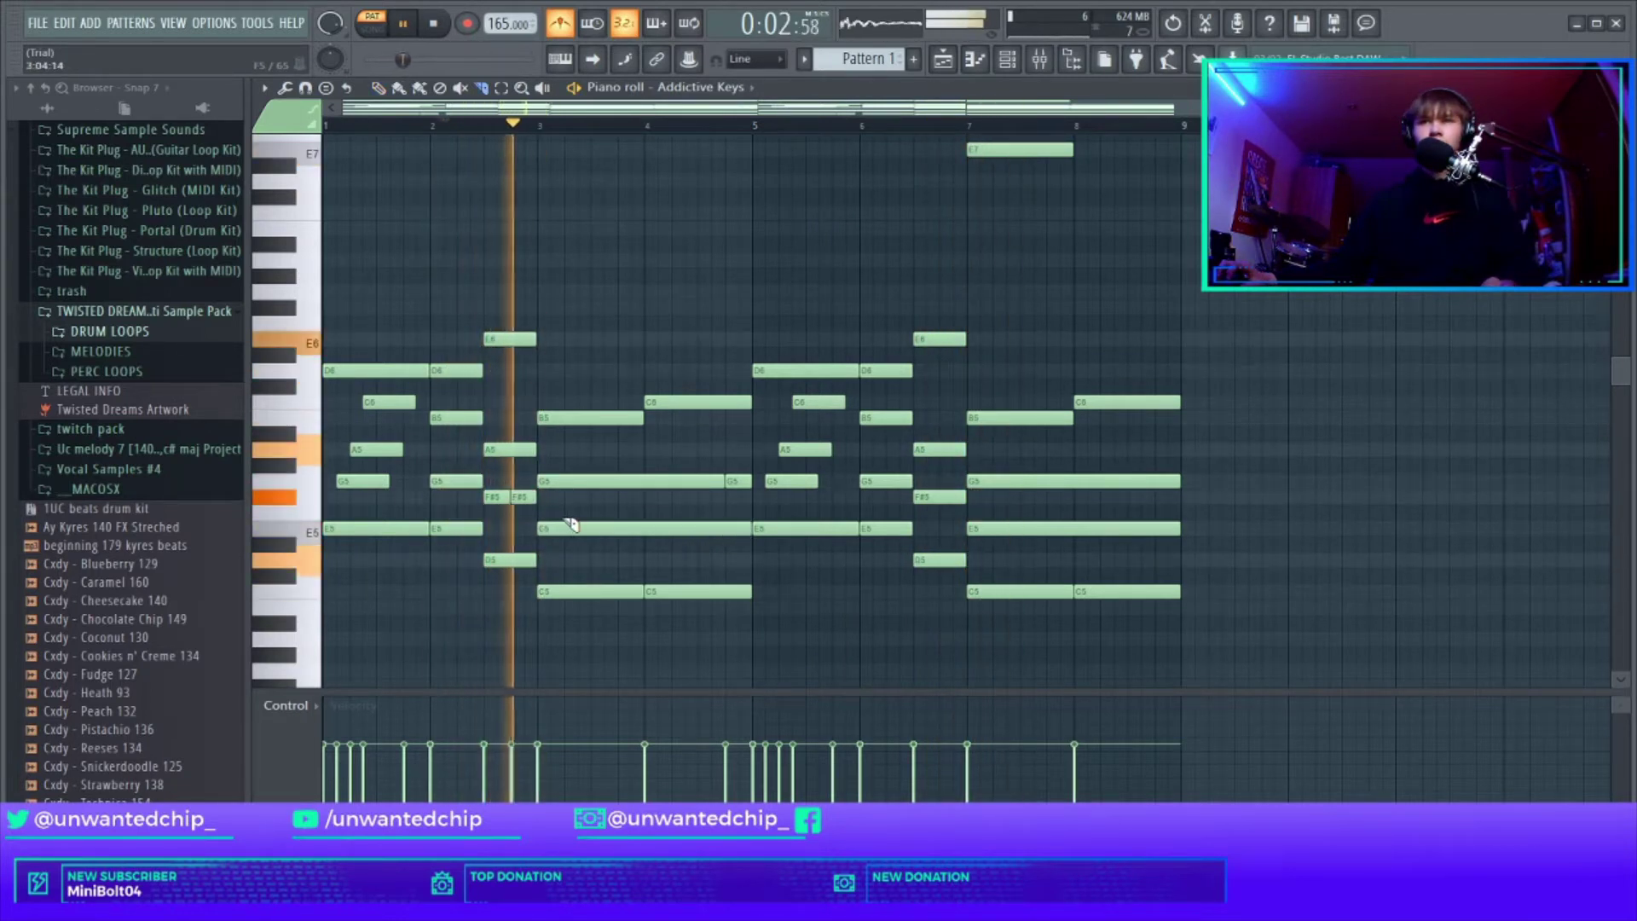
key("space")
key("space")
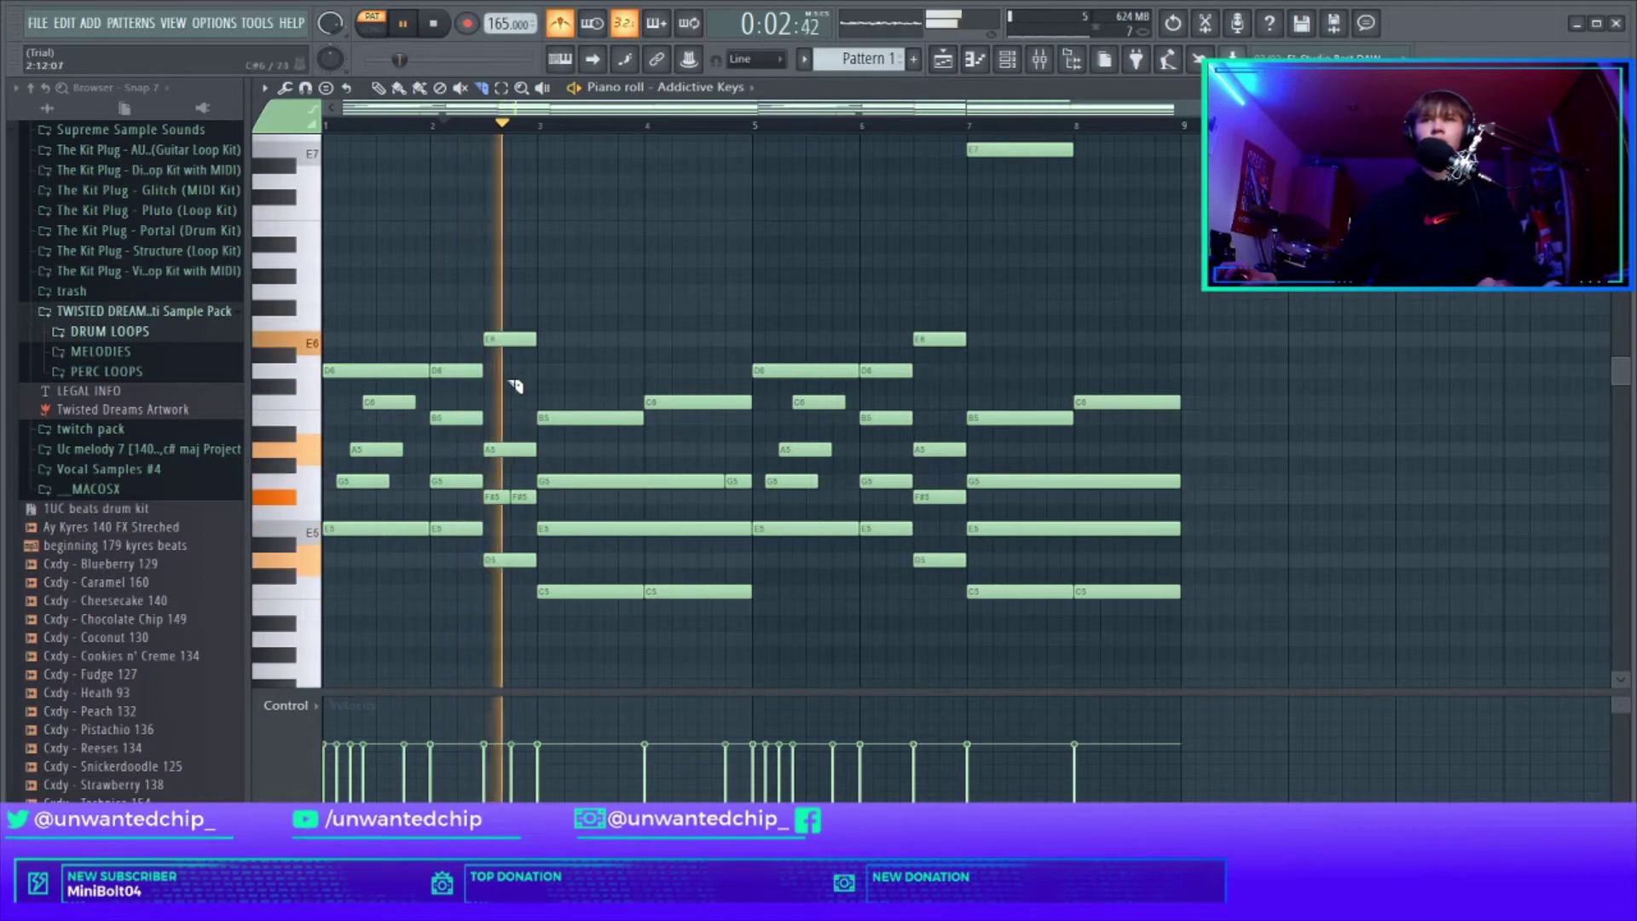
Step: Split the held E5 note midway through bar 4 and change the top notes to D6 in bar 4 and half-bar D6 and C6 in bar 8
left_click(439, 28)
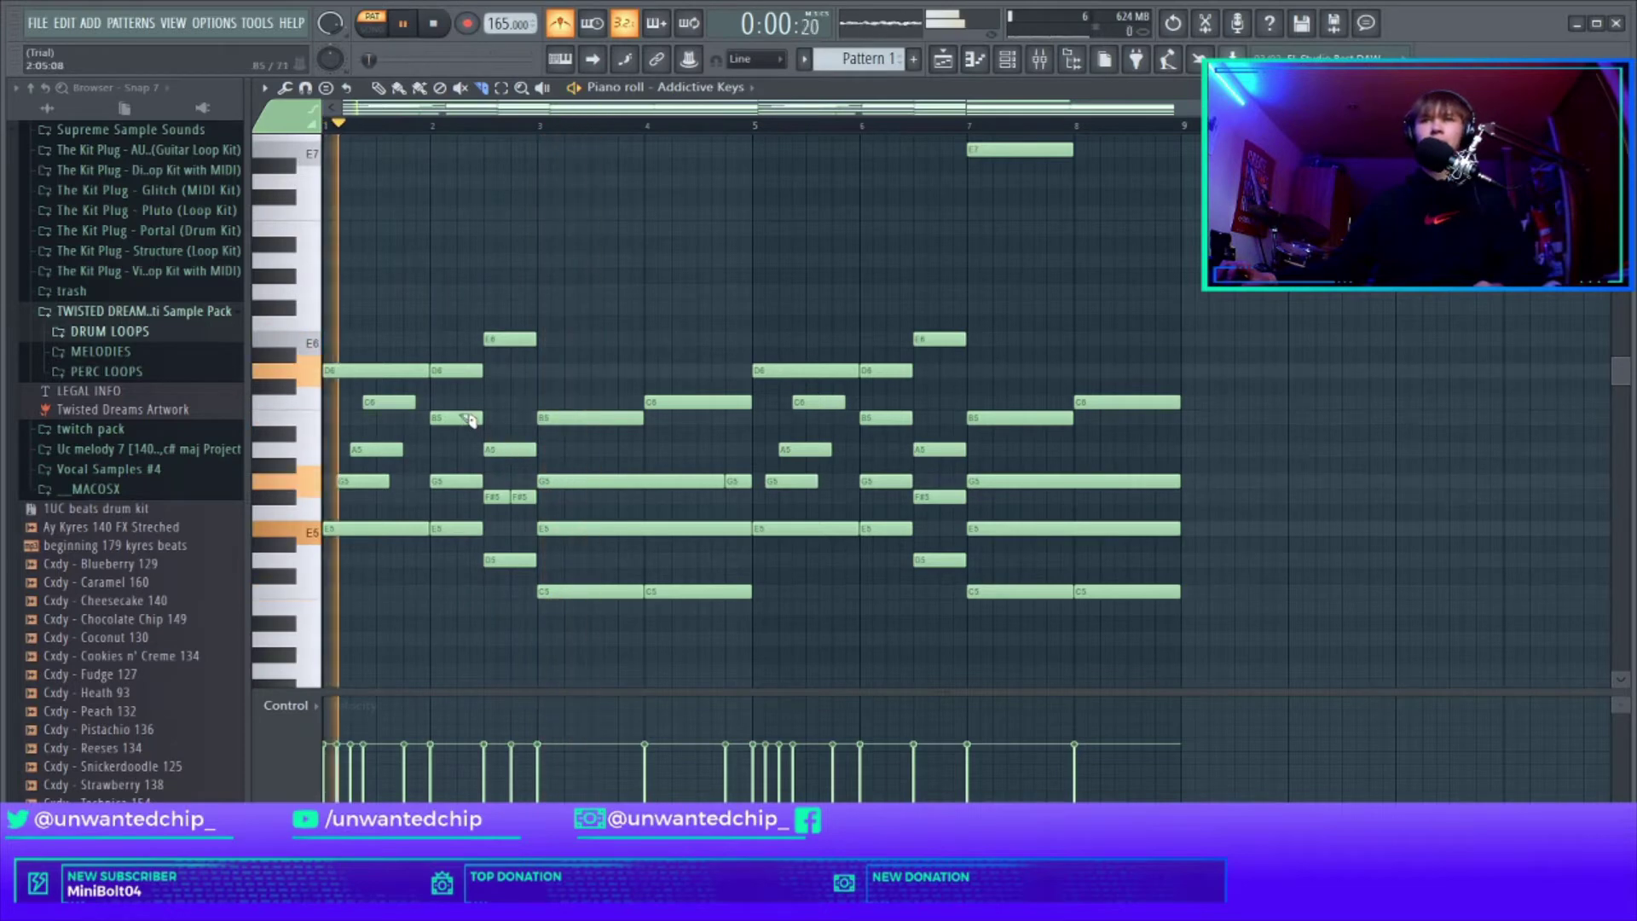
scroll(630, 395, "down", 4)
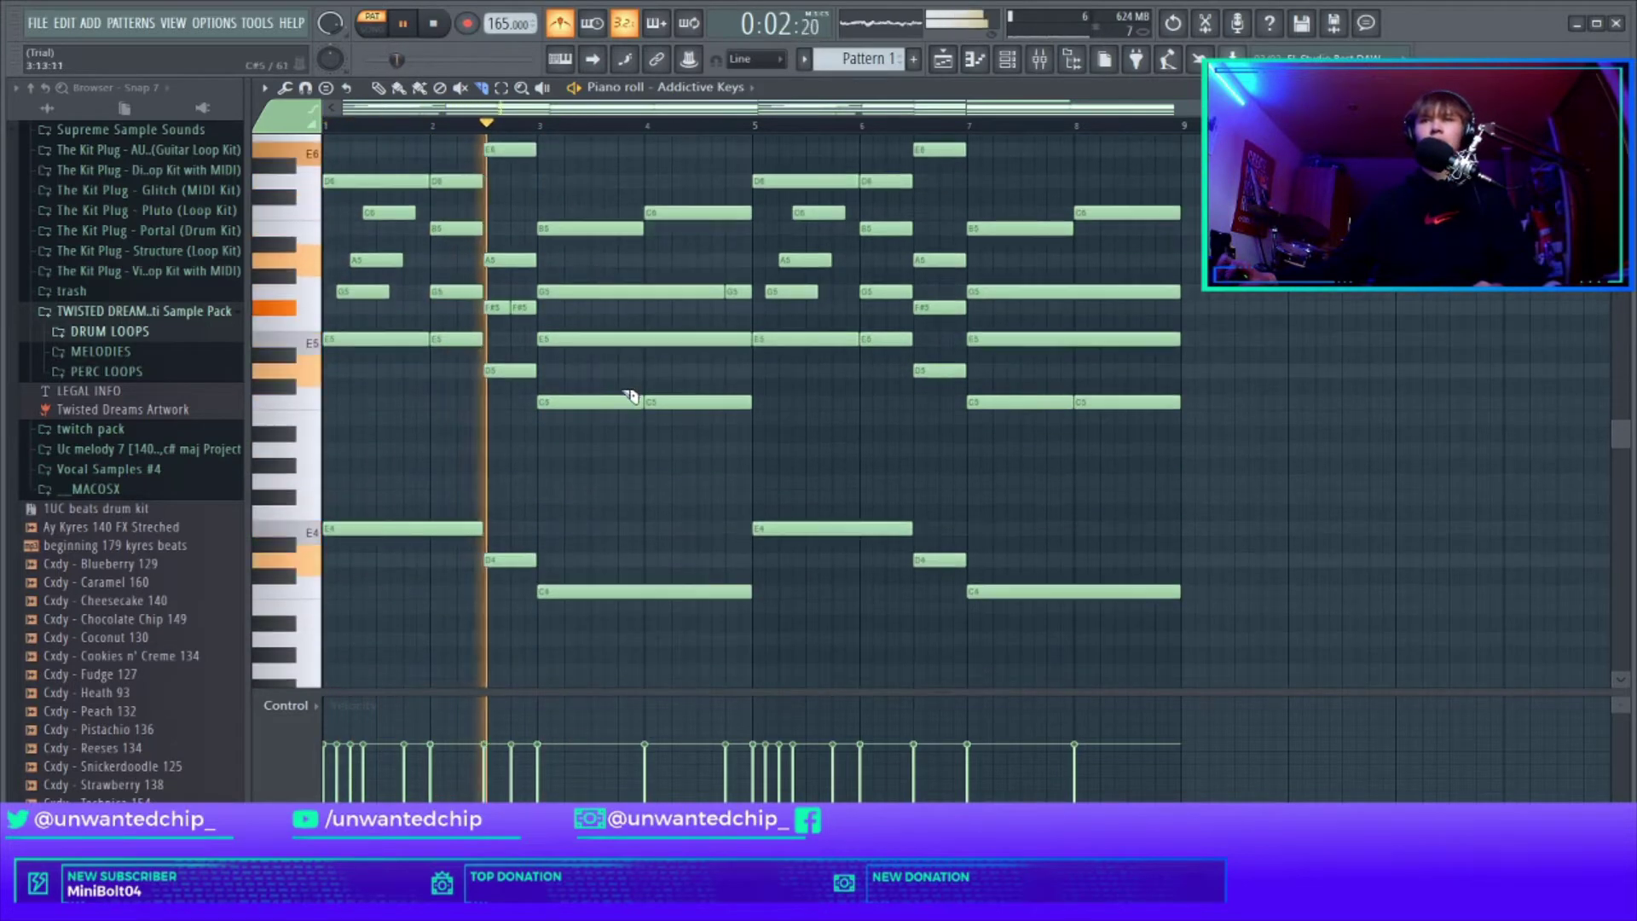
scroll(630, 395, "up", 1)
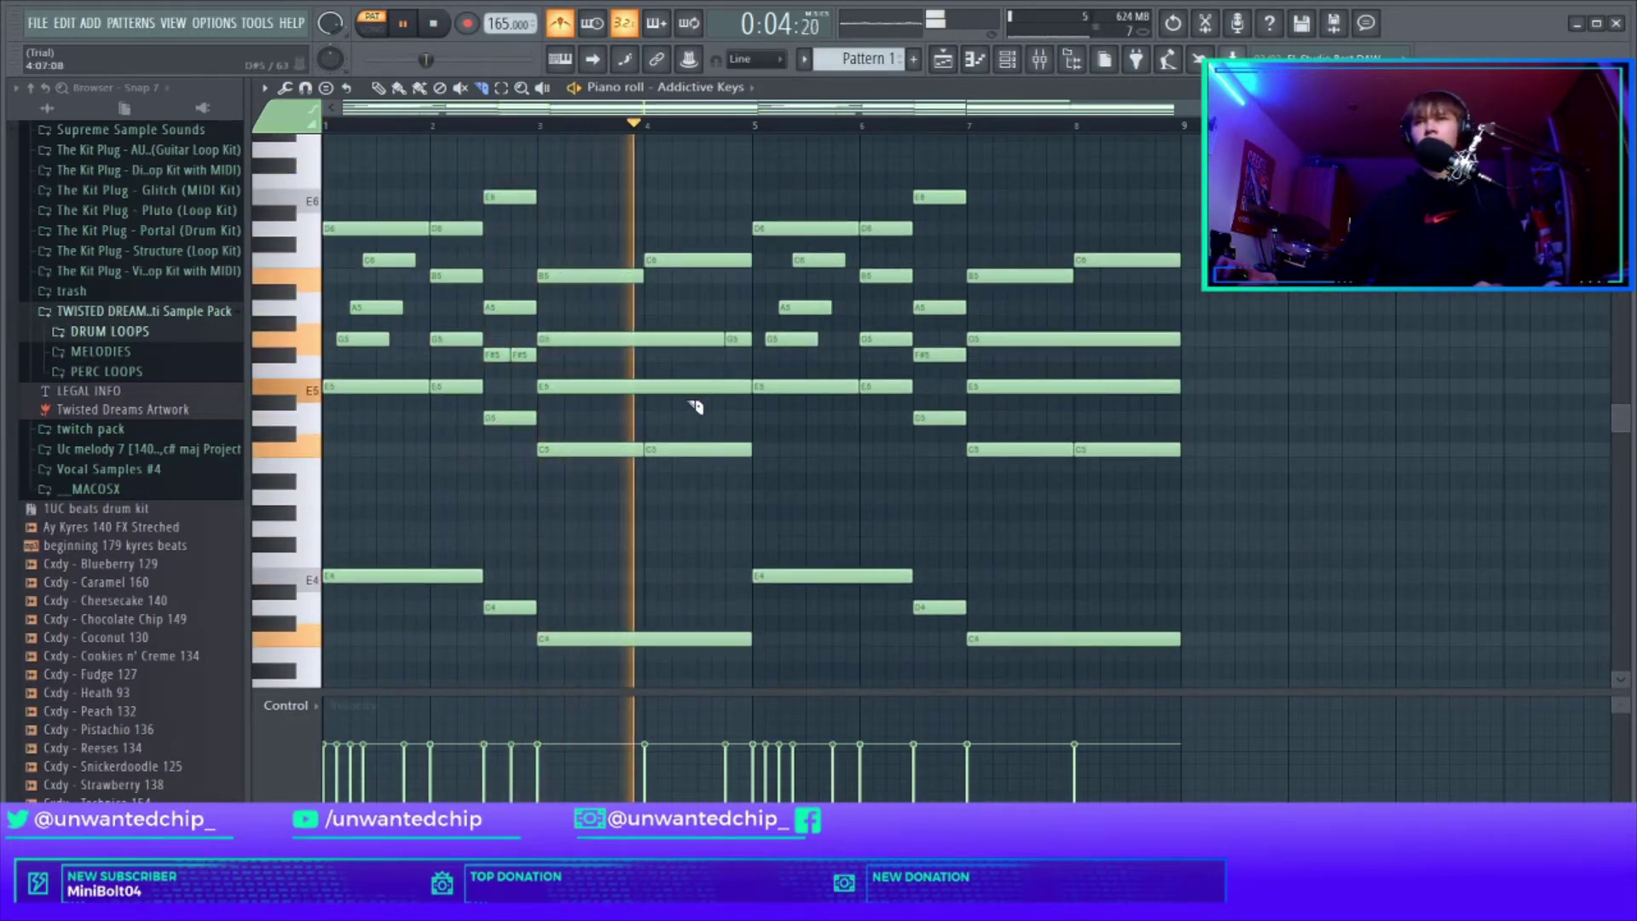
key("space")
left_click_drag(672, 375, 674, 399)
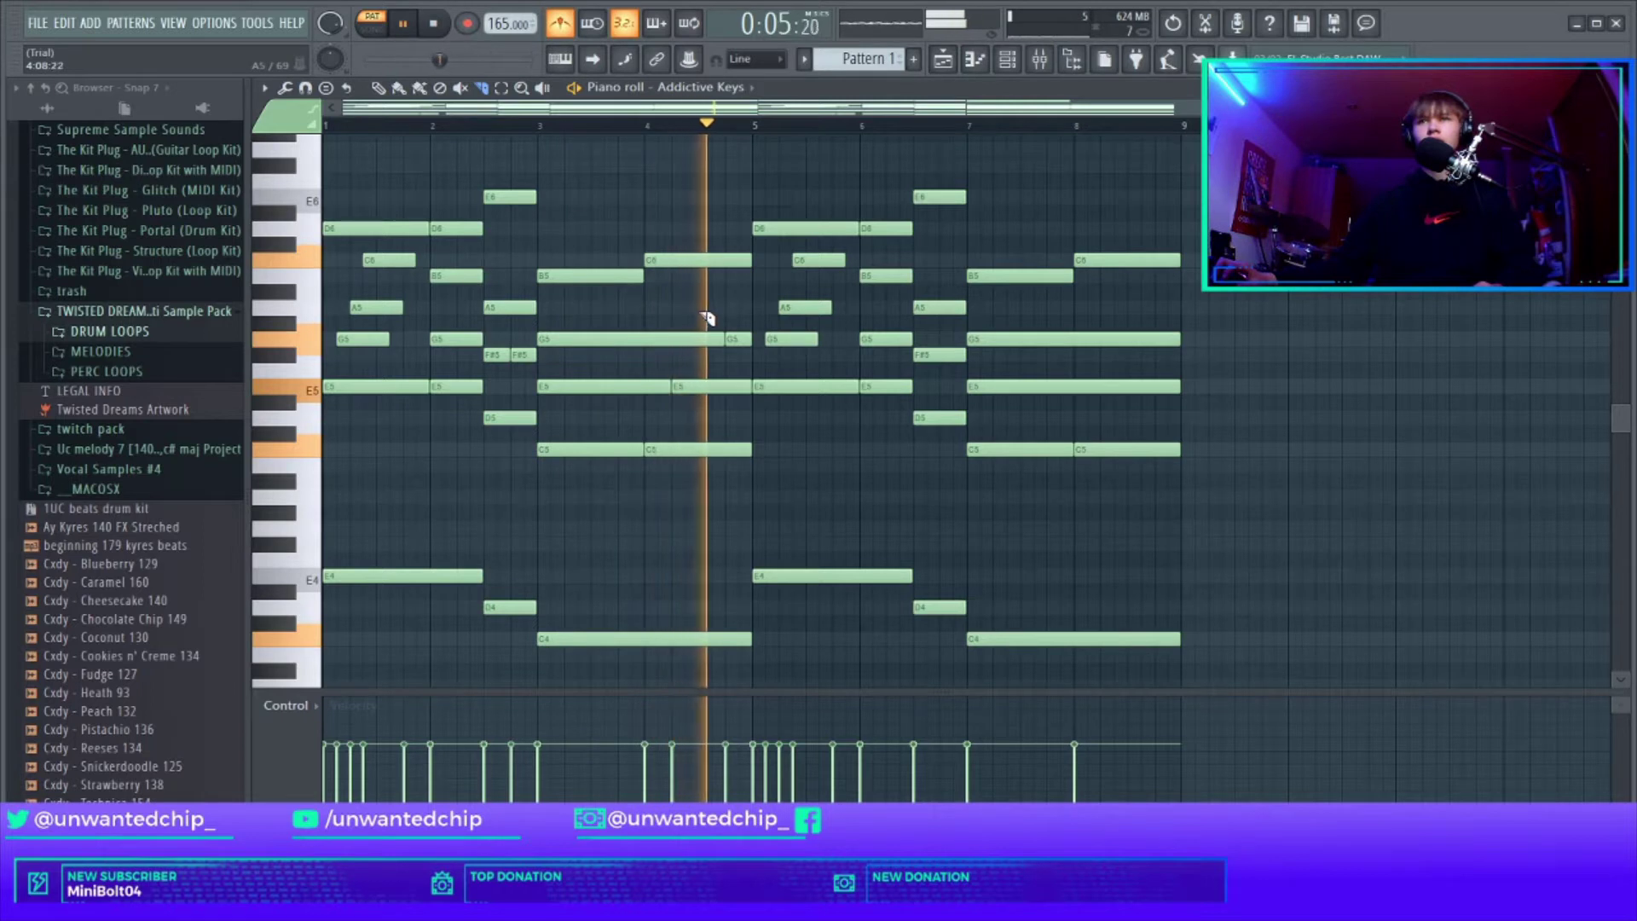
left_click_drag(1177, 227, 1126, 227)
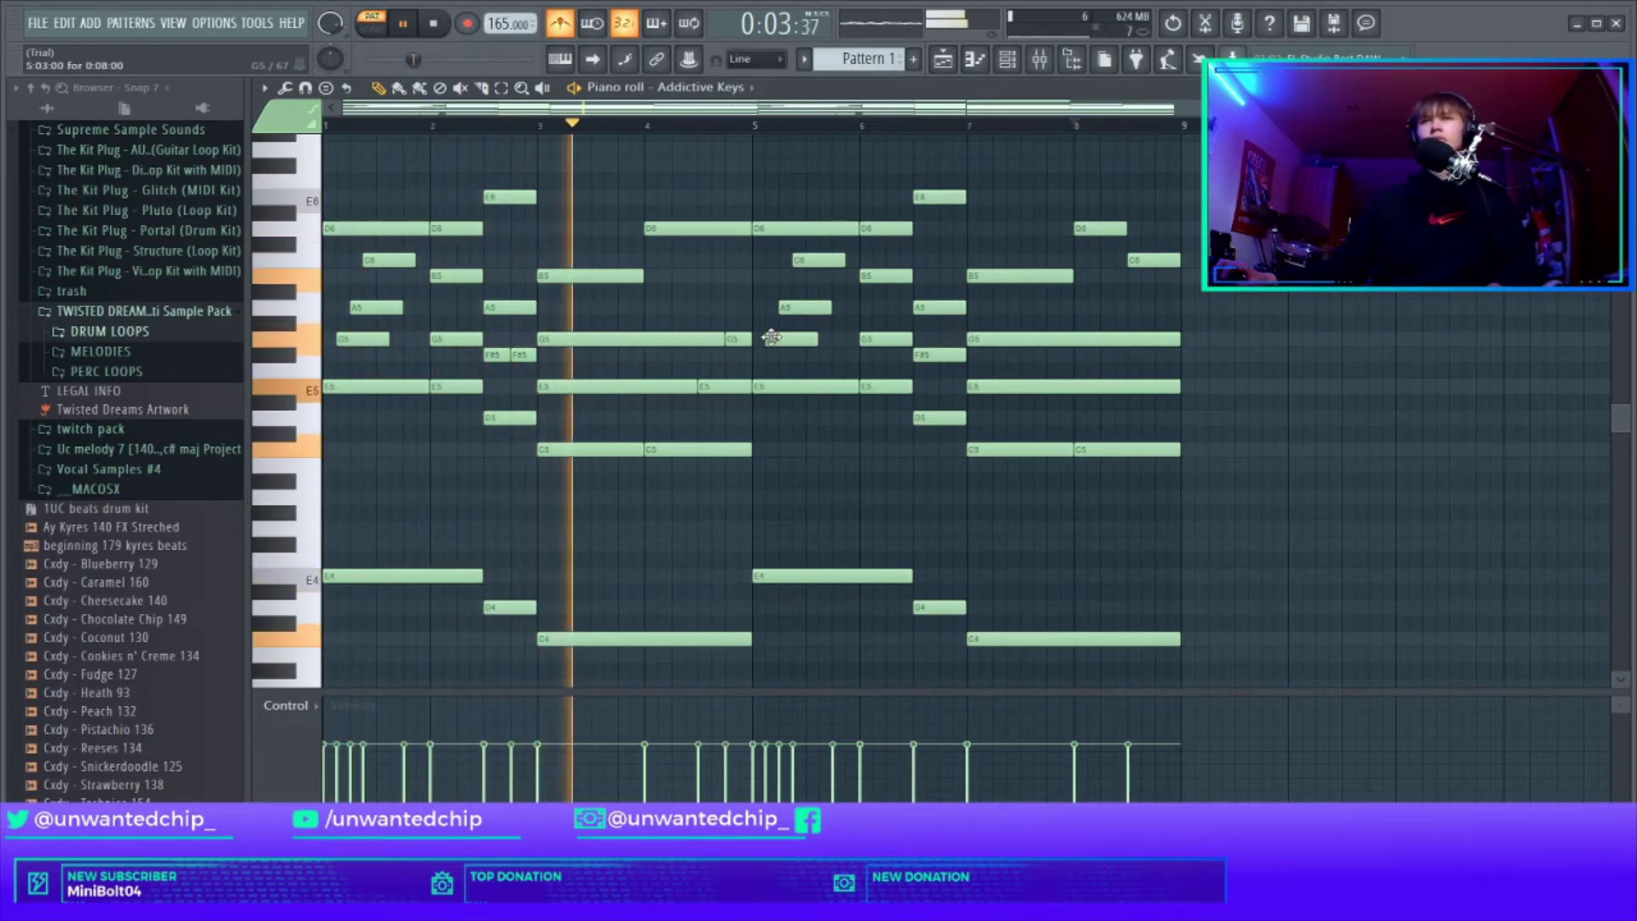
Step: Turn the second F#5 note in bar 2 into a short E5 pickup leading into bar 3 and audition it
scroll(881, 406, "down", 5)
scroll(882, 407, "up", 6)
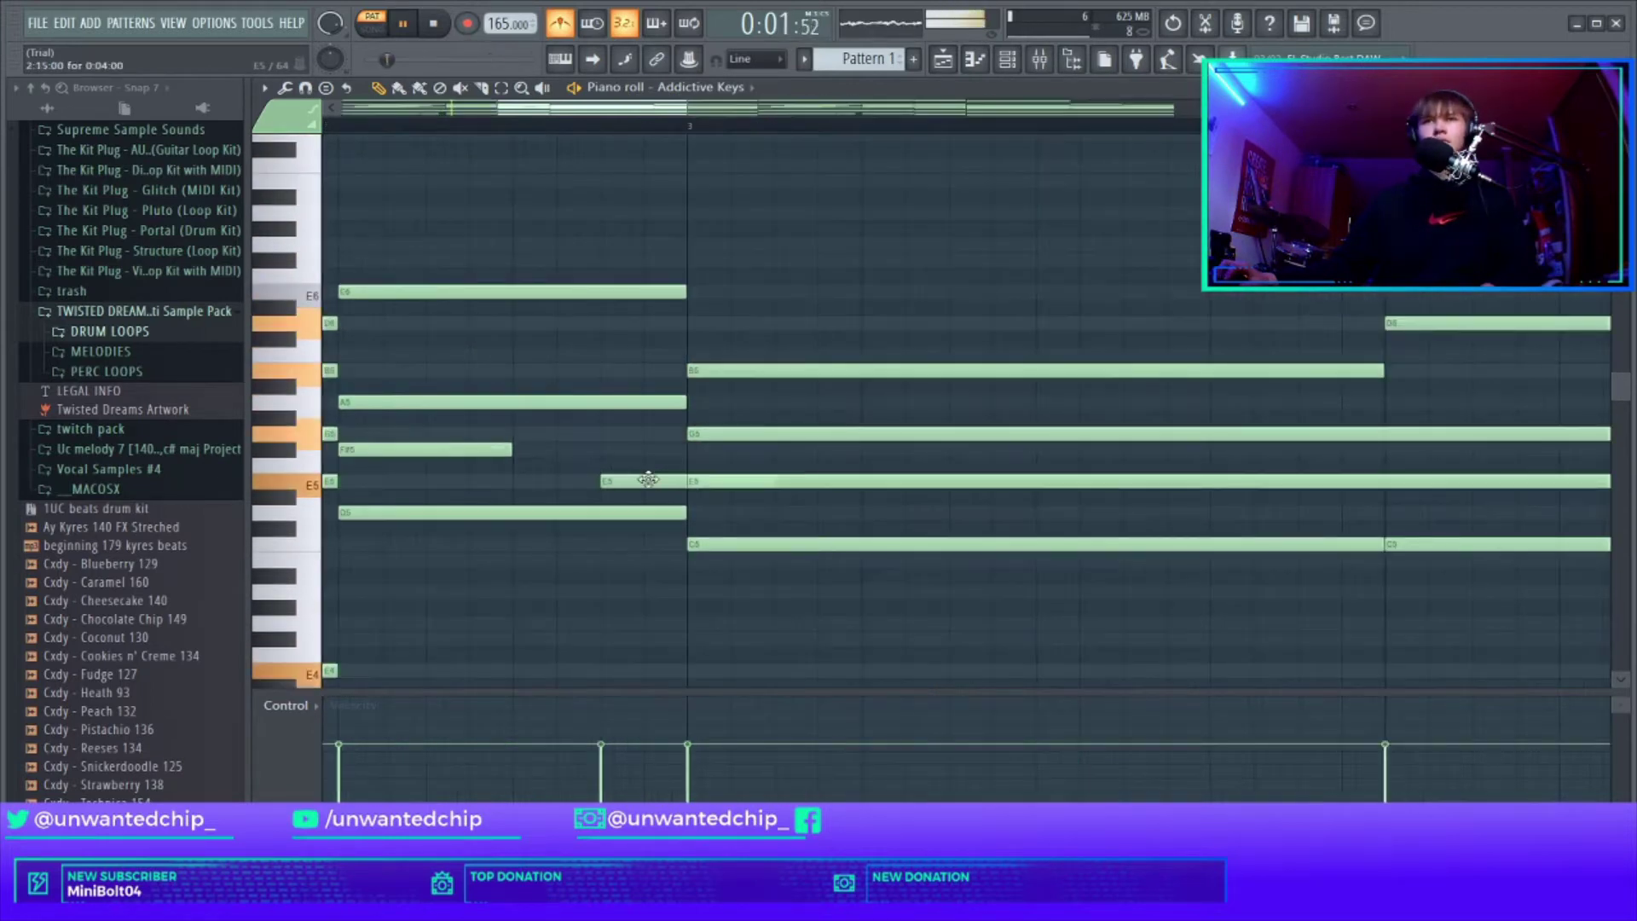
left_click_drag(647, 478, 607, 481)
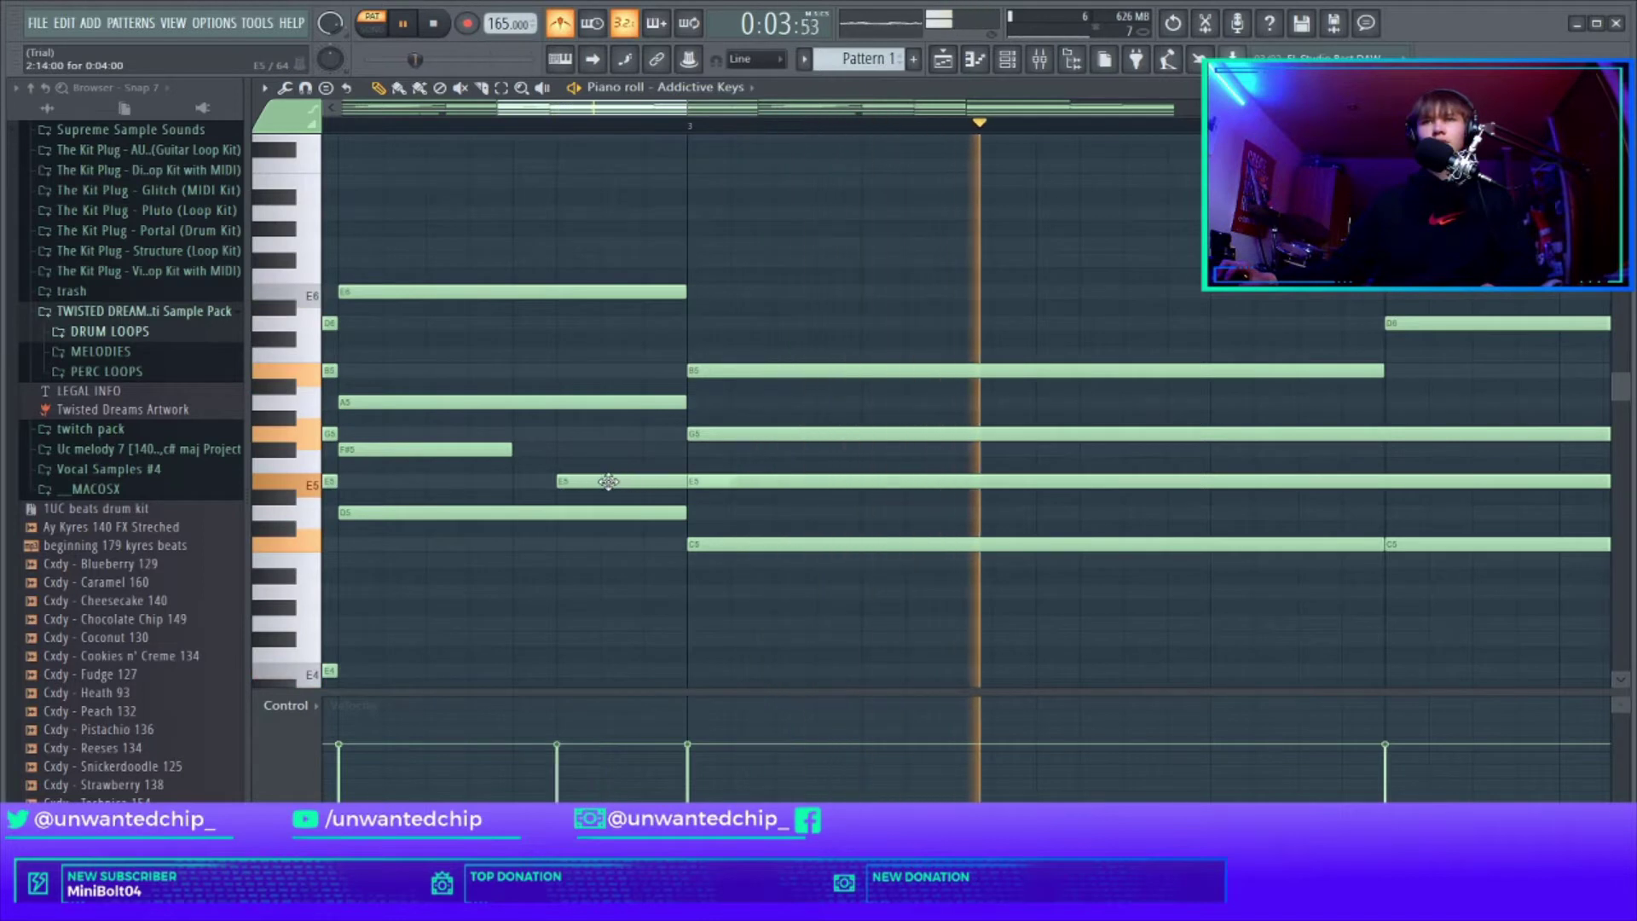
right_click(645, 487, "ctrl")
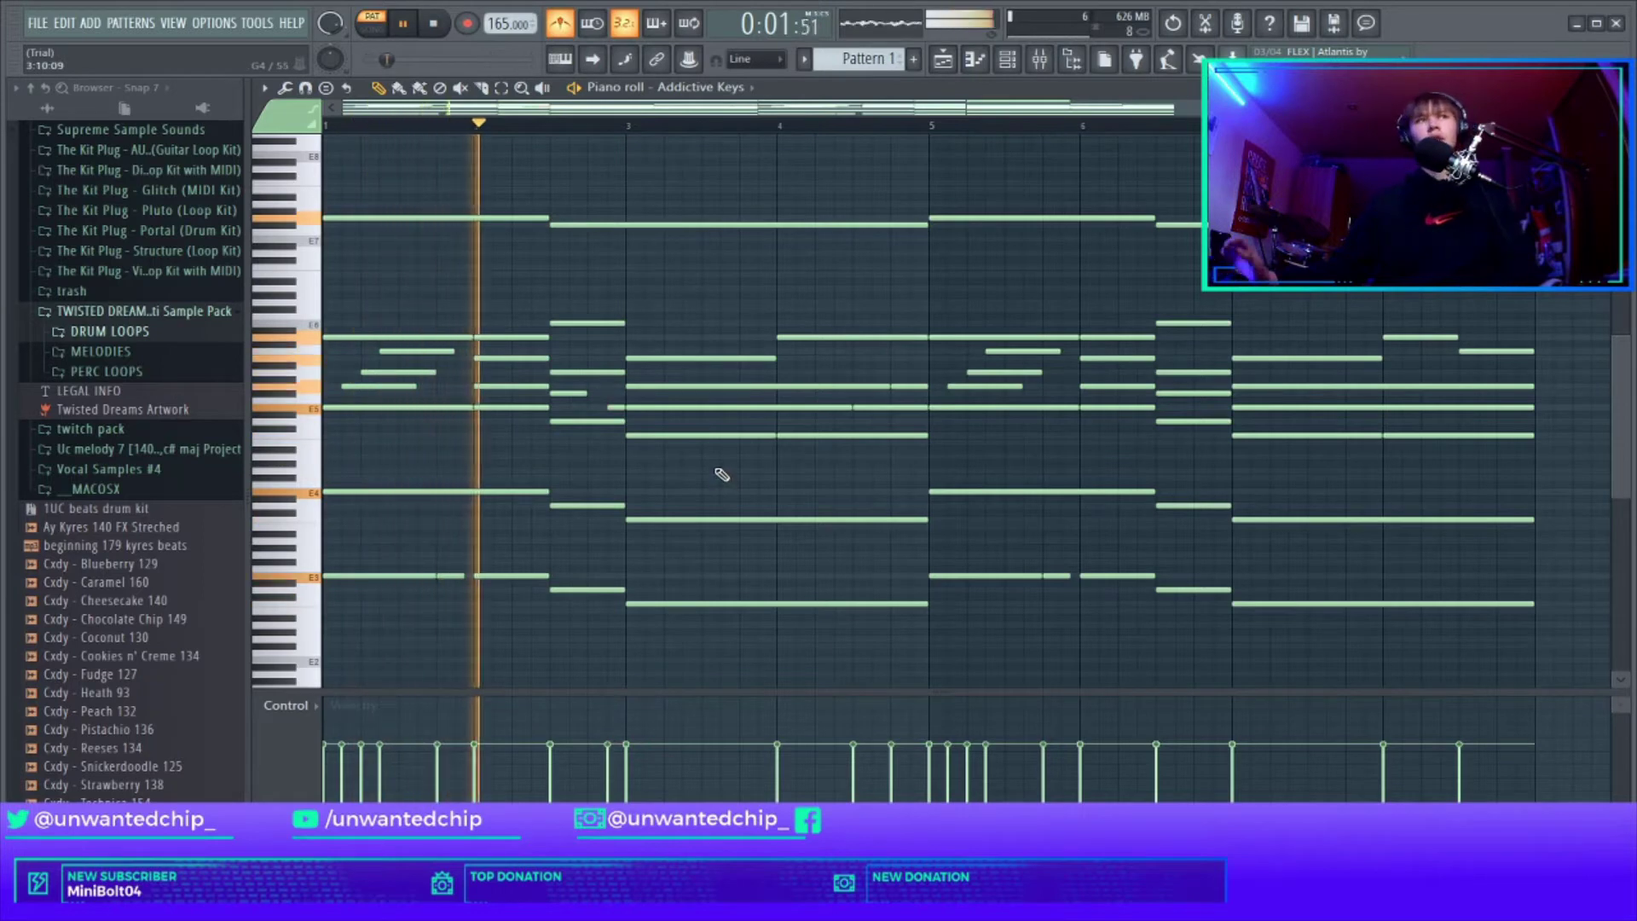
key("space")
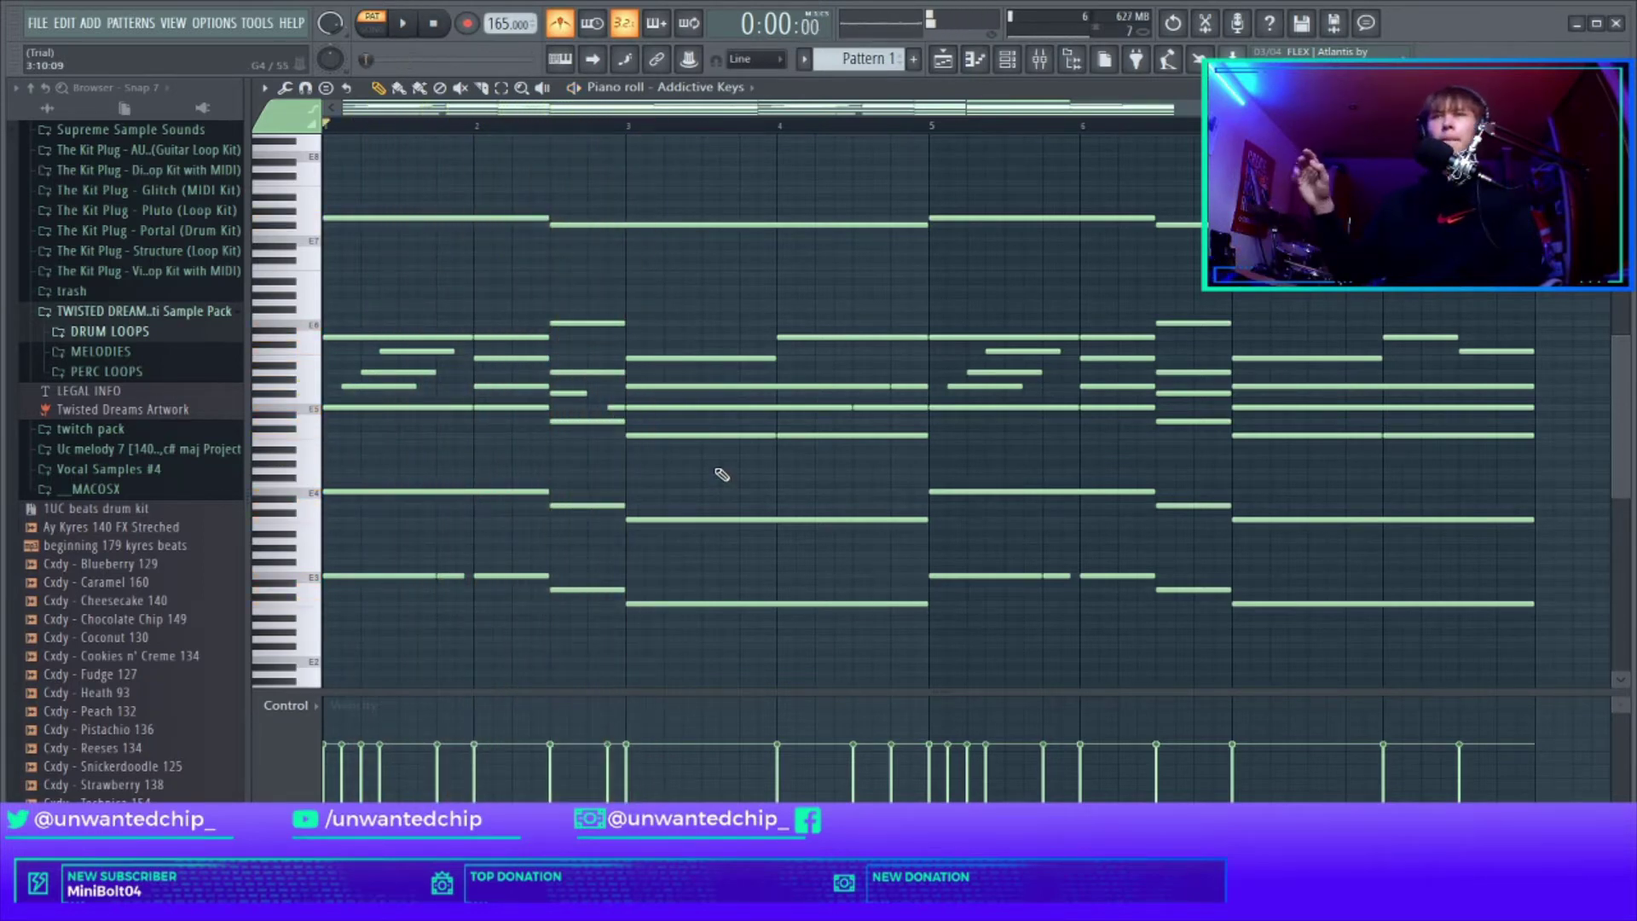
scroll(709, 458, "up", 3)
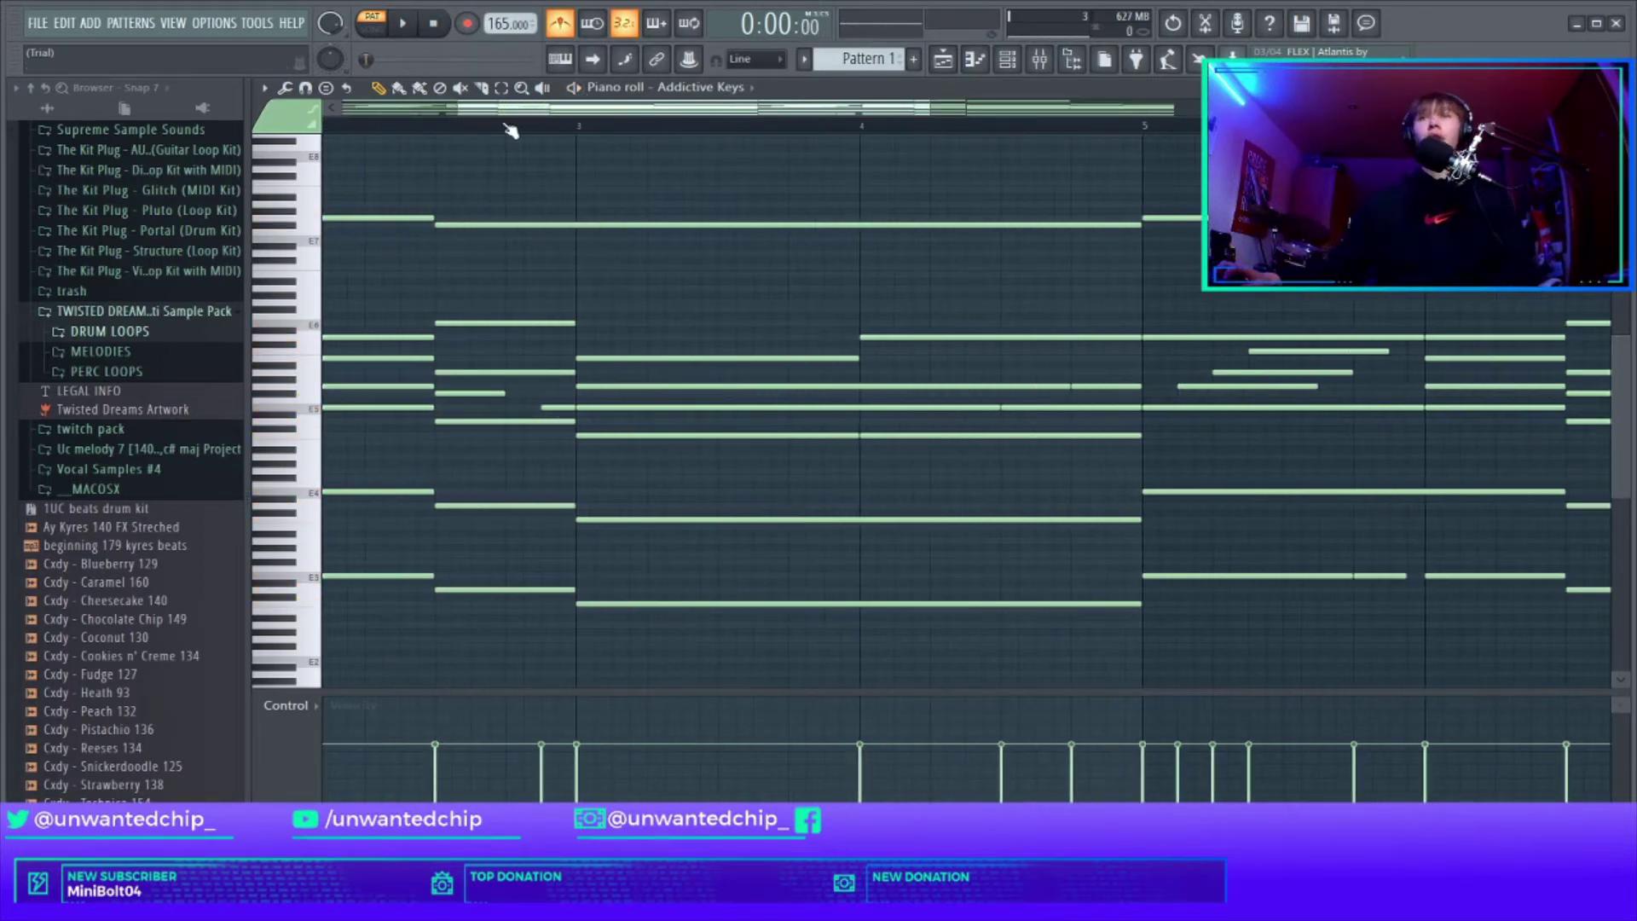
left_click_drag(504, 111, 390, 110)
scroll(797, 312, "up", 3)
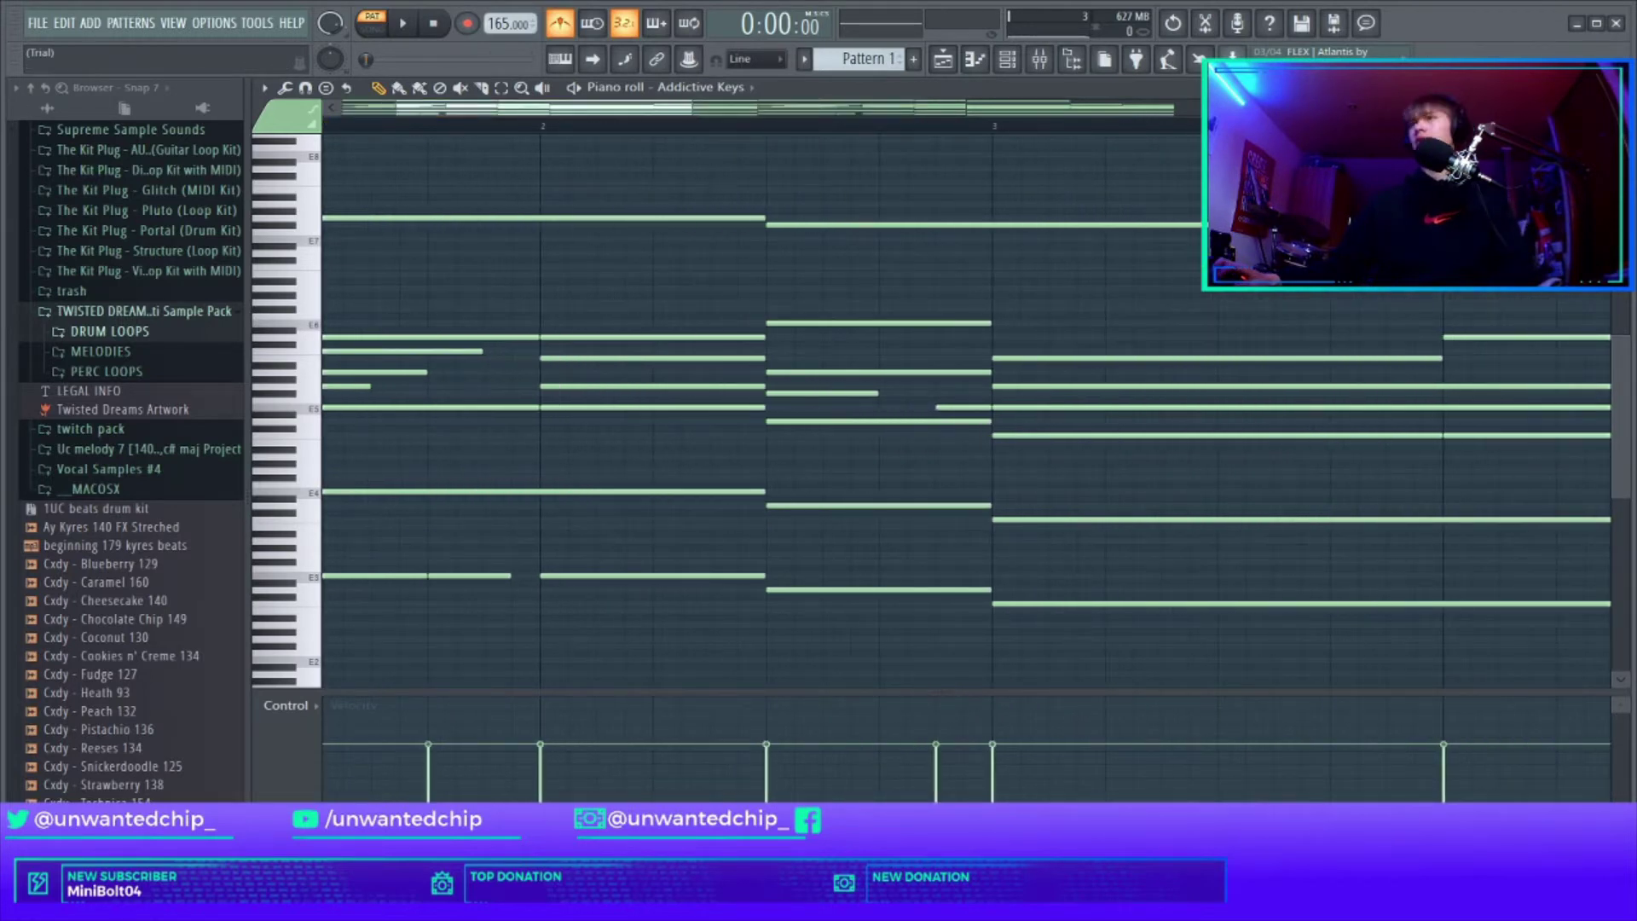
left_click_drag(1620, 139, 1620, 181)
scroll(912, 245, "down", 5)
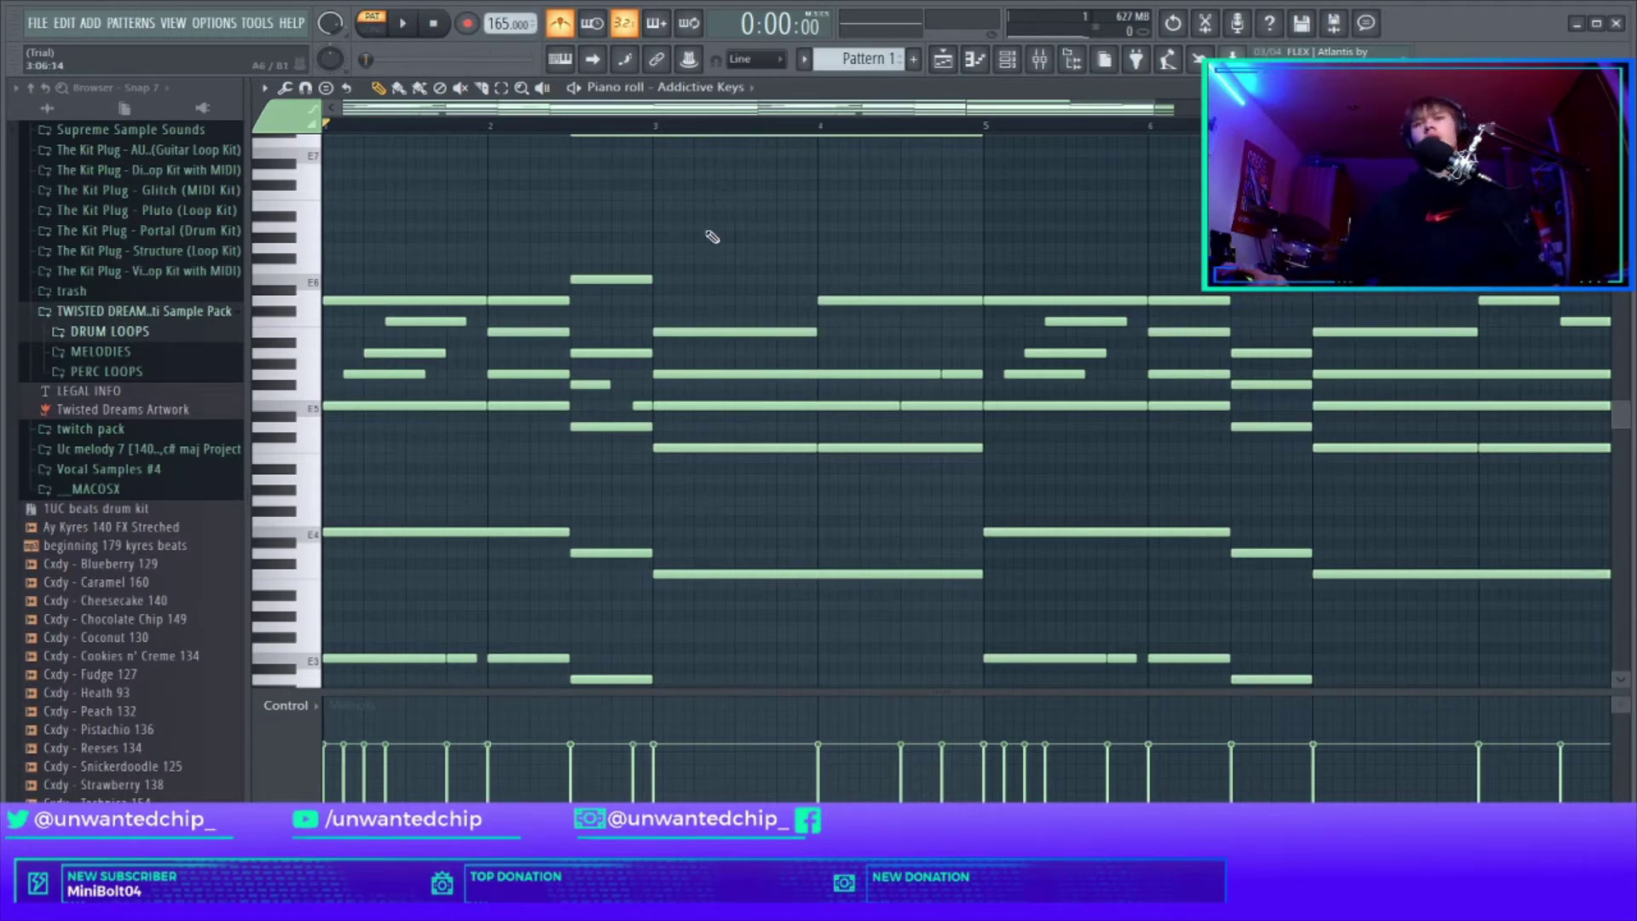
scroll(614, 287, "down", 2)
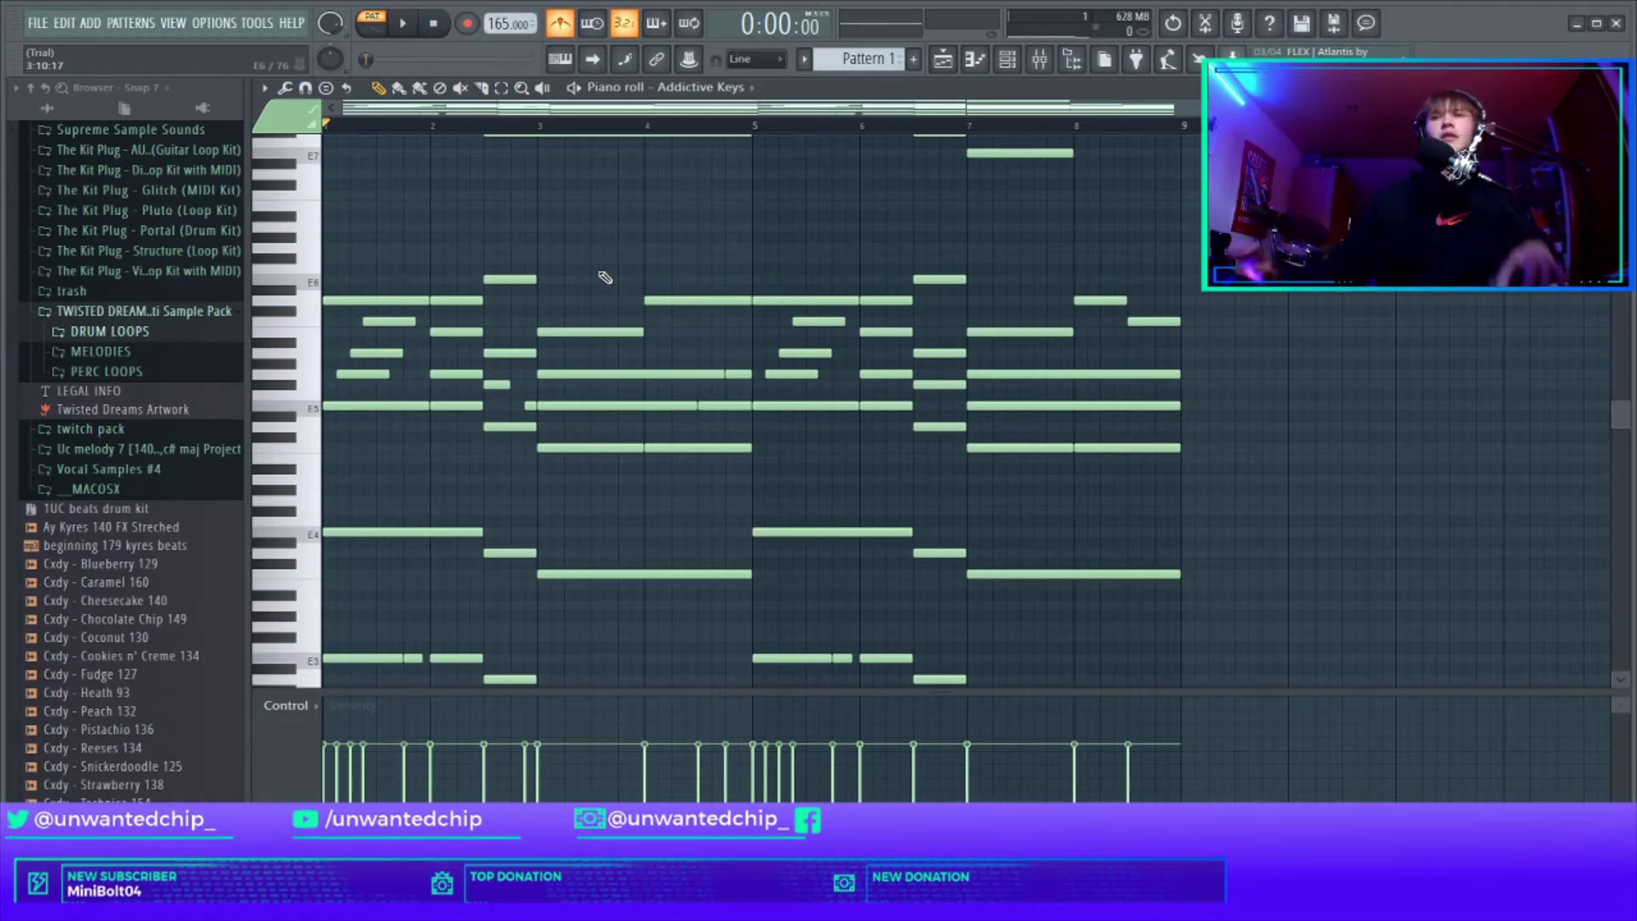
scroll(554, 265, "up", 2)
scroll(520, 273, "up", 3)
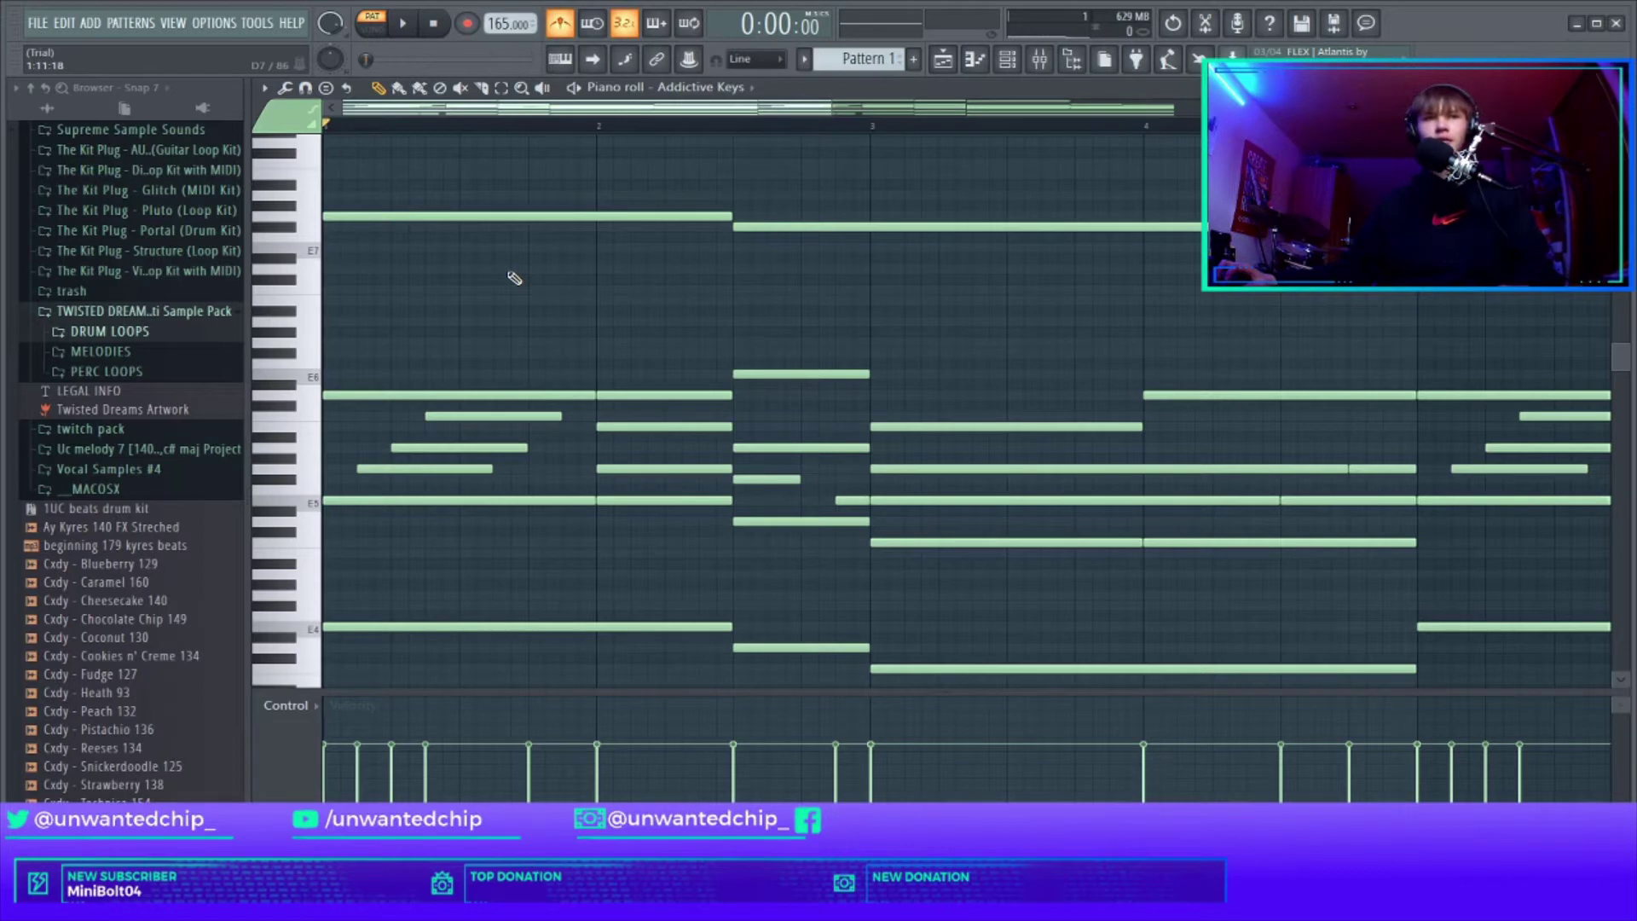
Step: Try a short extra note at step 7 of bar 1, first at E6 and raised to C7, and remove it
key("space")
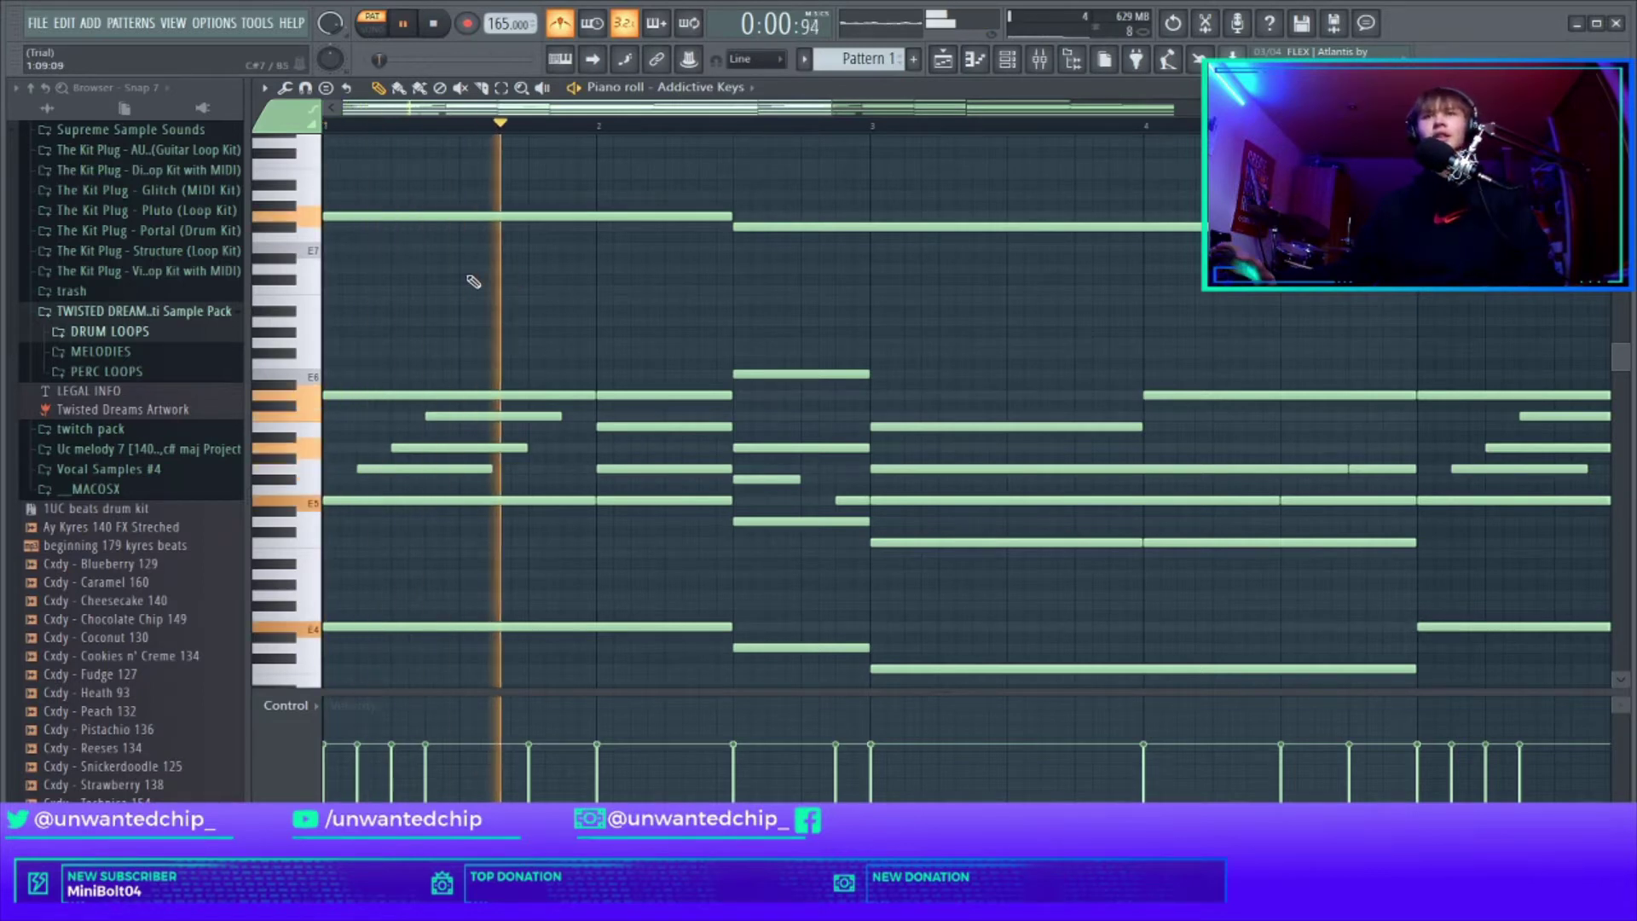
scroll(465, 300, "down", 2)
key("space")
scroll(435, 332, "up", 2)
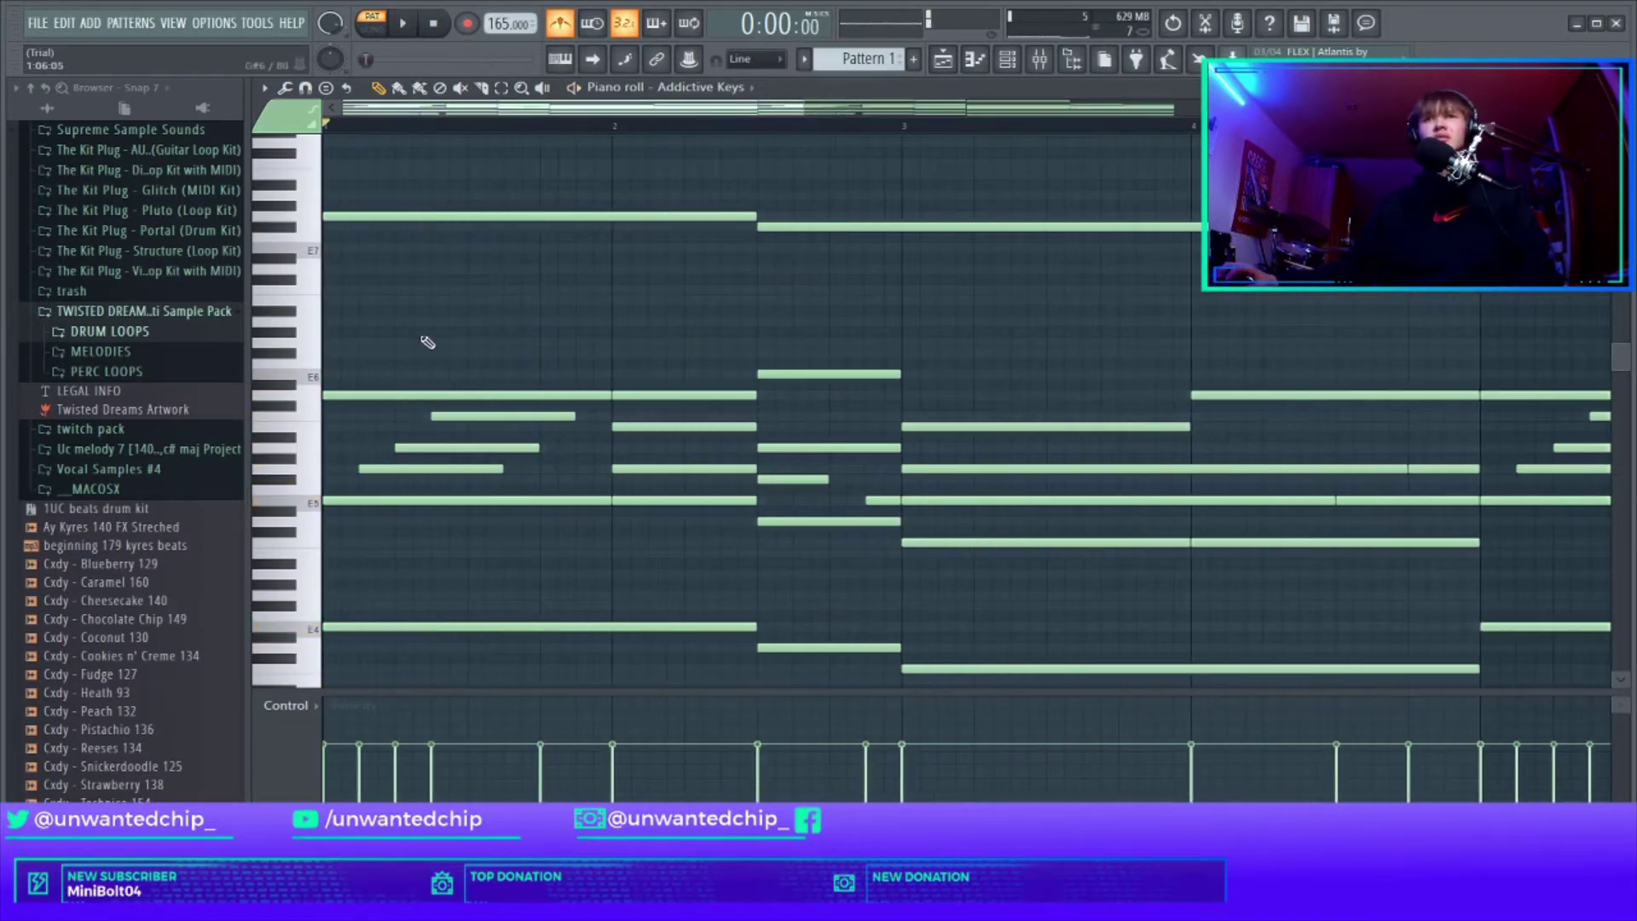
left_click(474, 355)
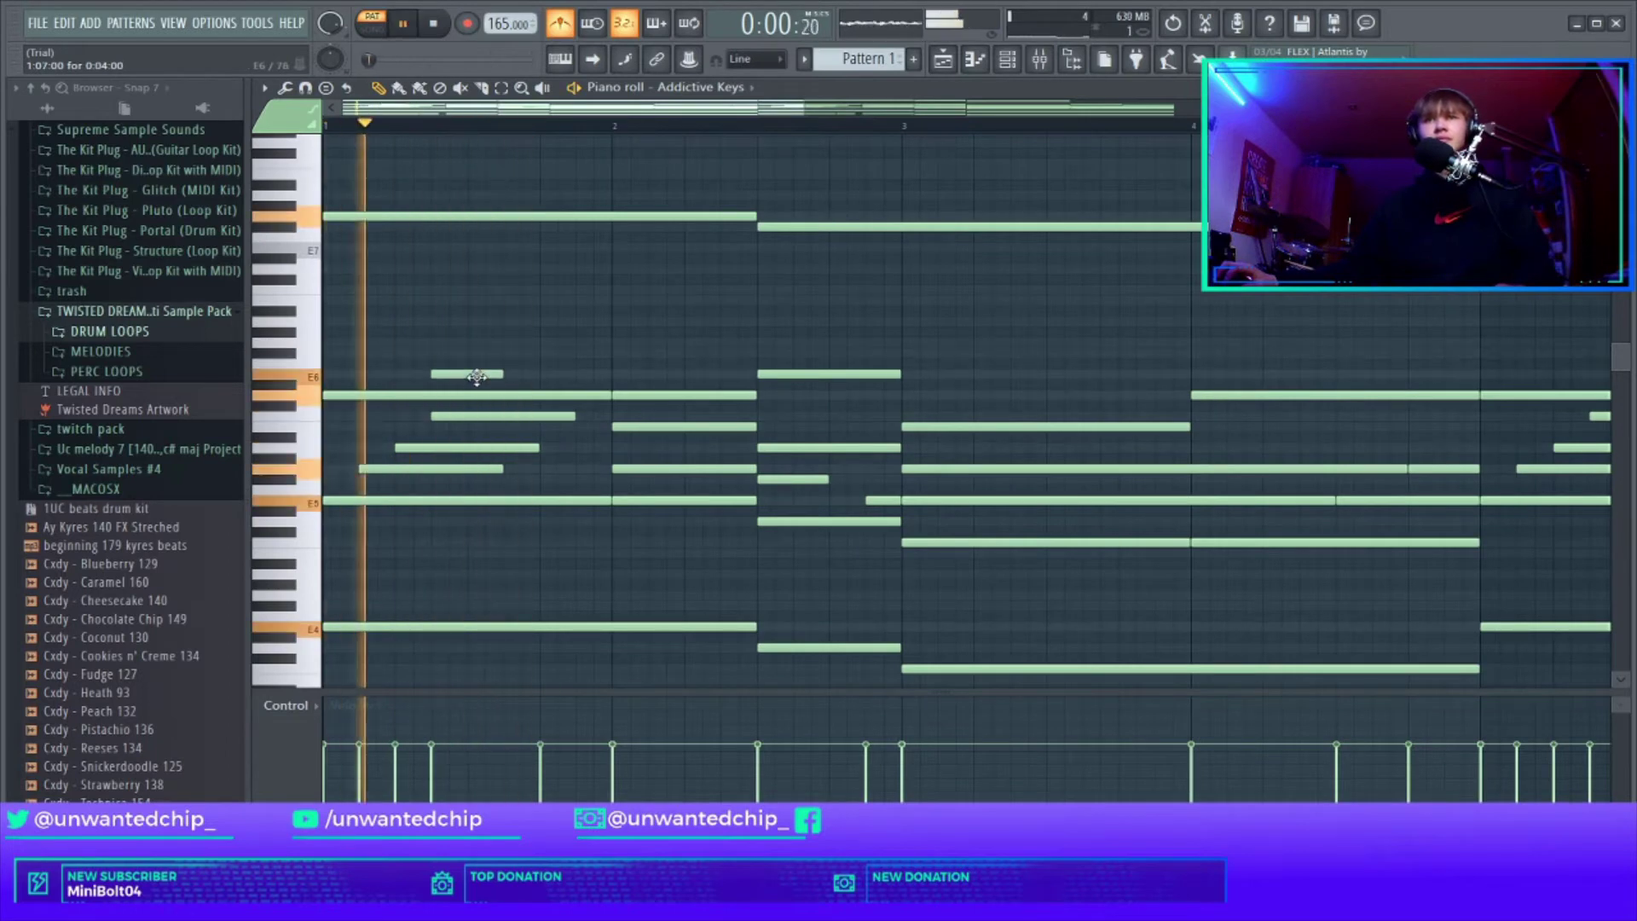
left_click_drag(476, 376, 480, 338)
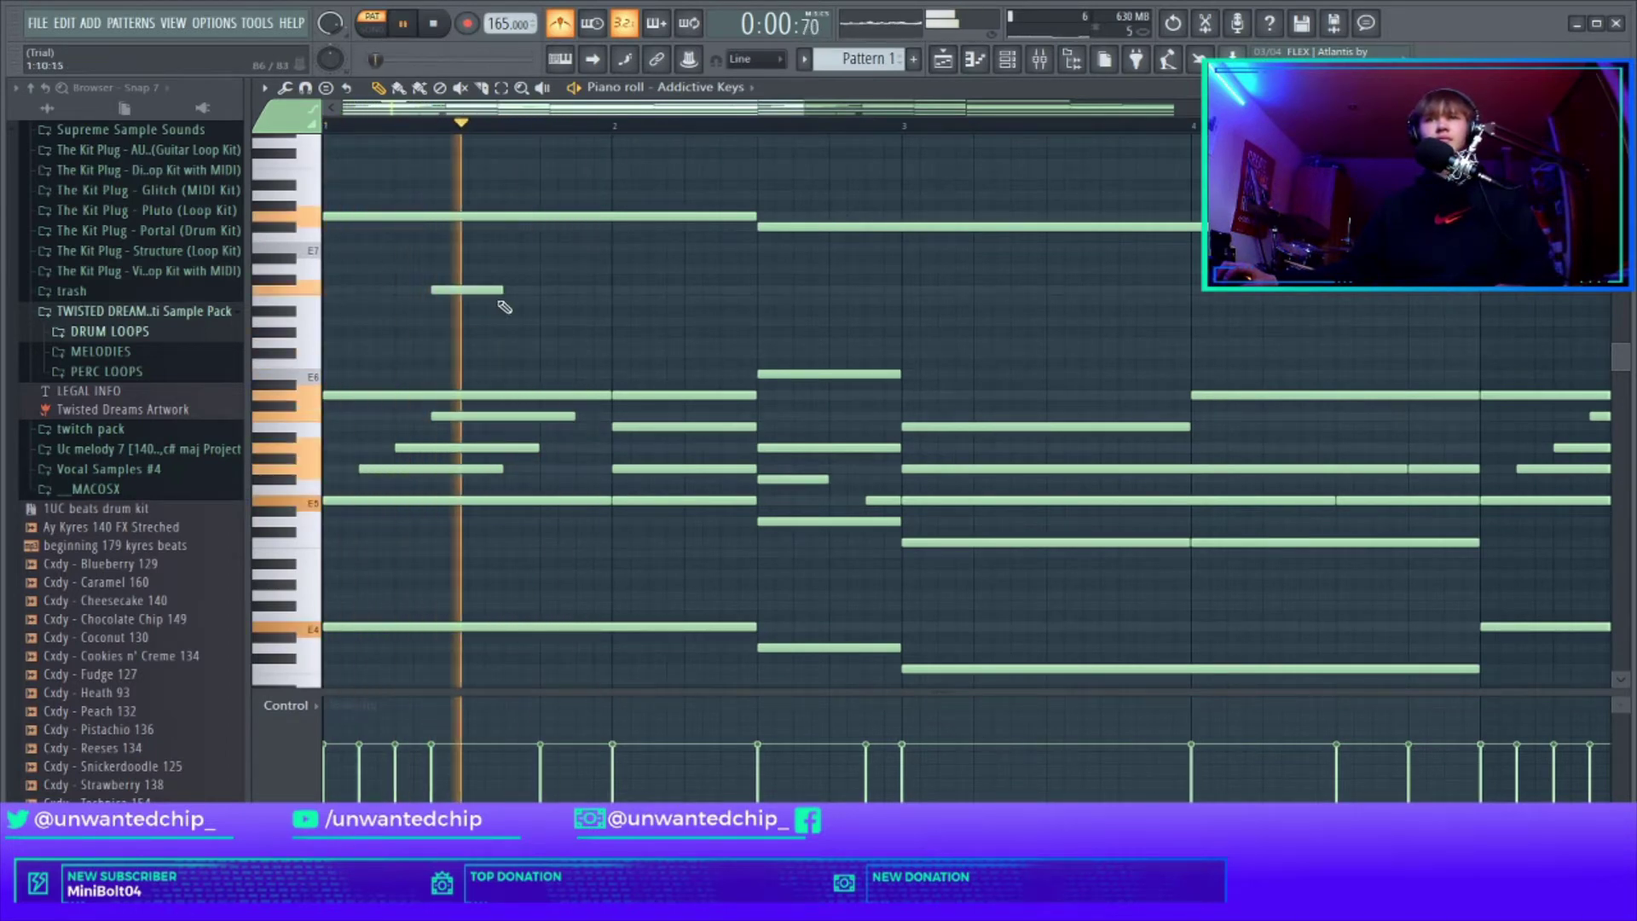
right_click(469, 290)
key("space")
Step: Try a four-step C5 note at step 7 of bar 1, audition it and remove it
scroll(966, 411, "up", 2)
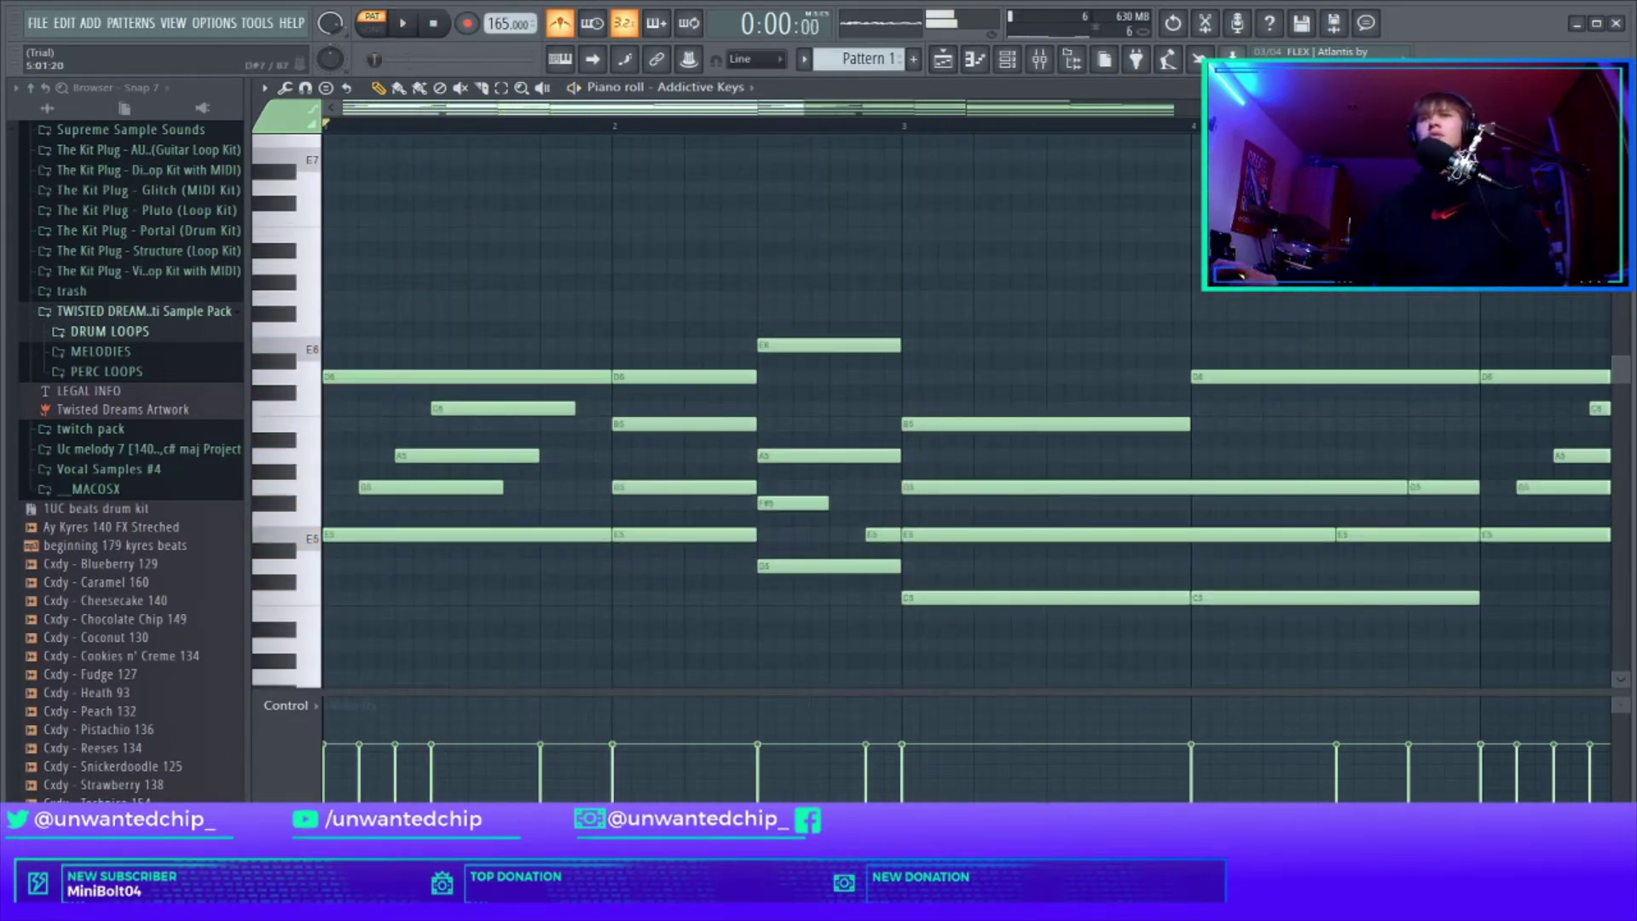
key("space")
key("space")
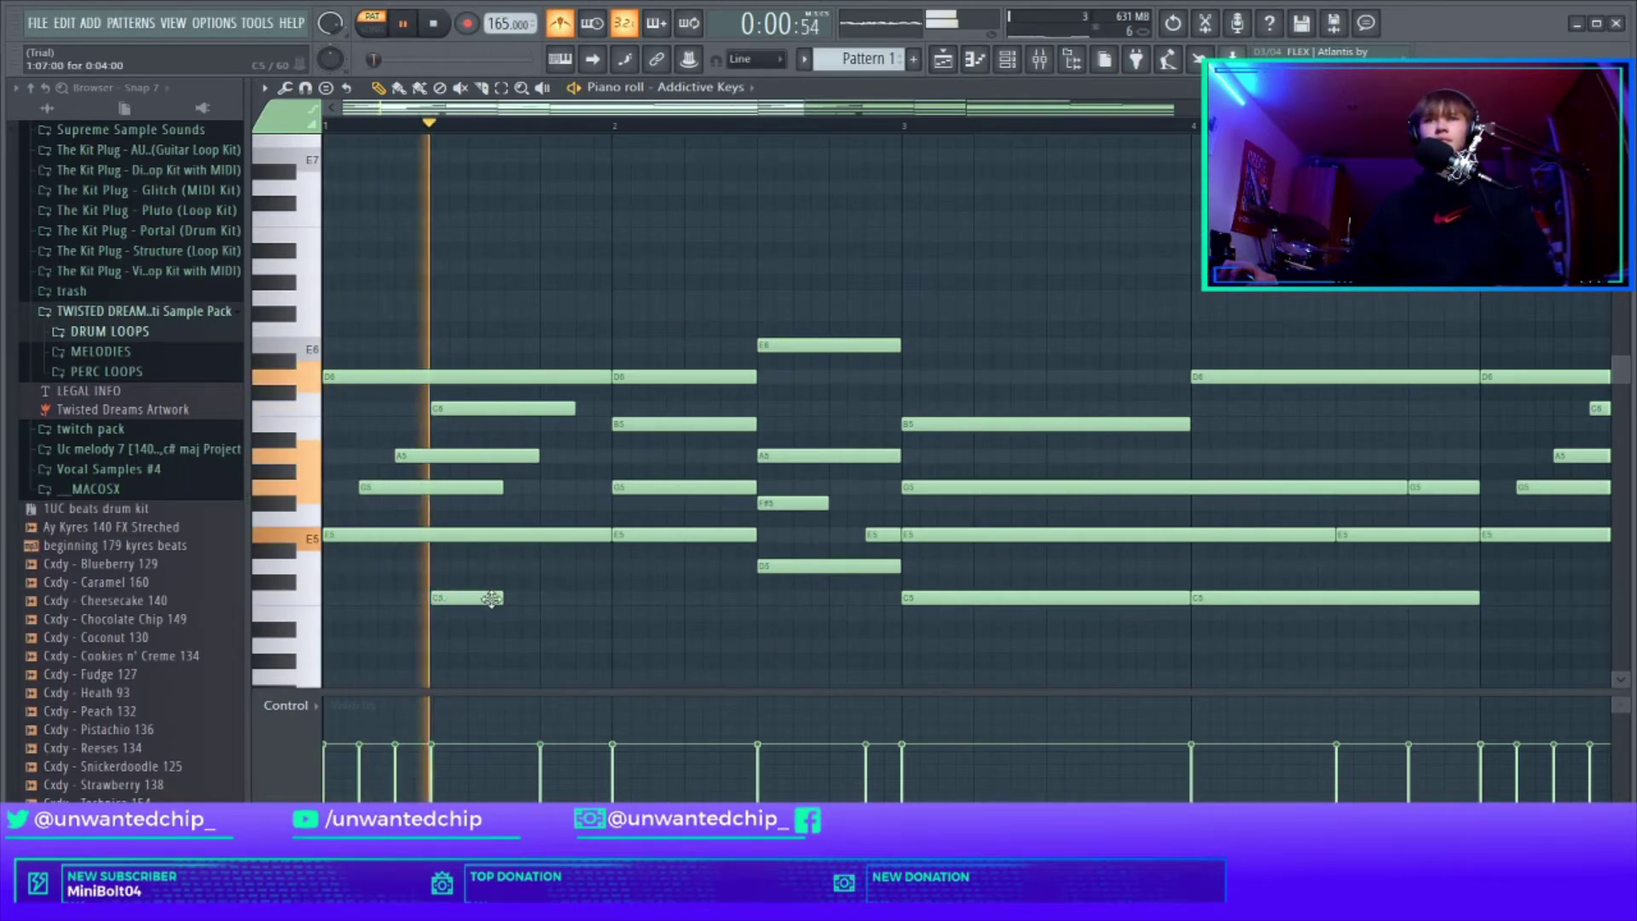
key("space")
key("space")
right_click(489, 596)
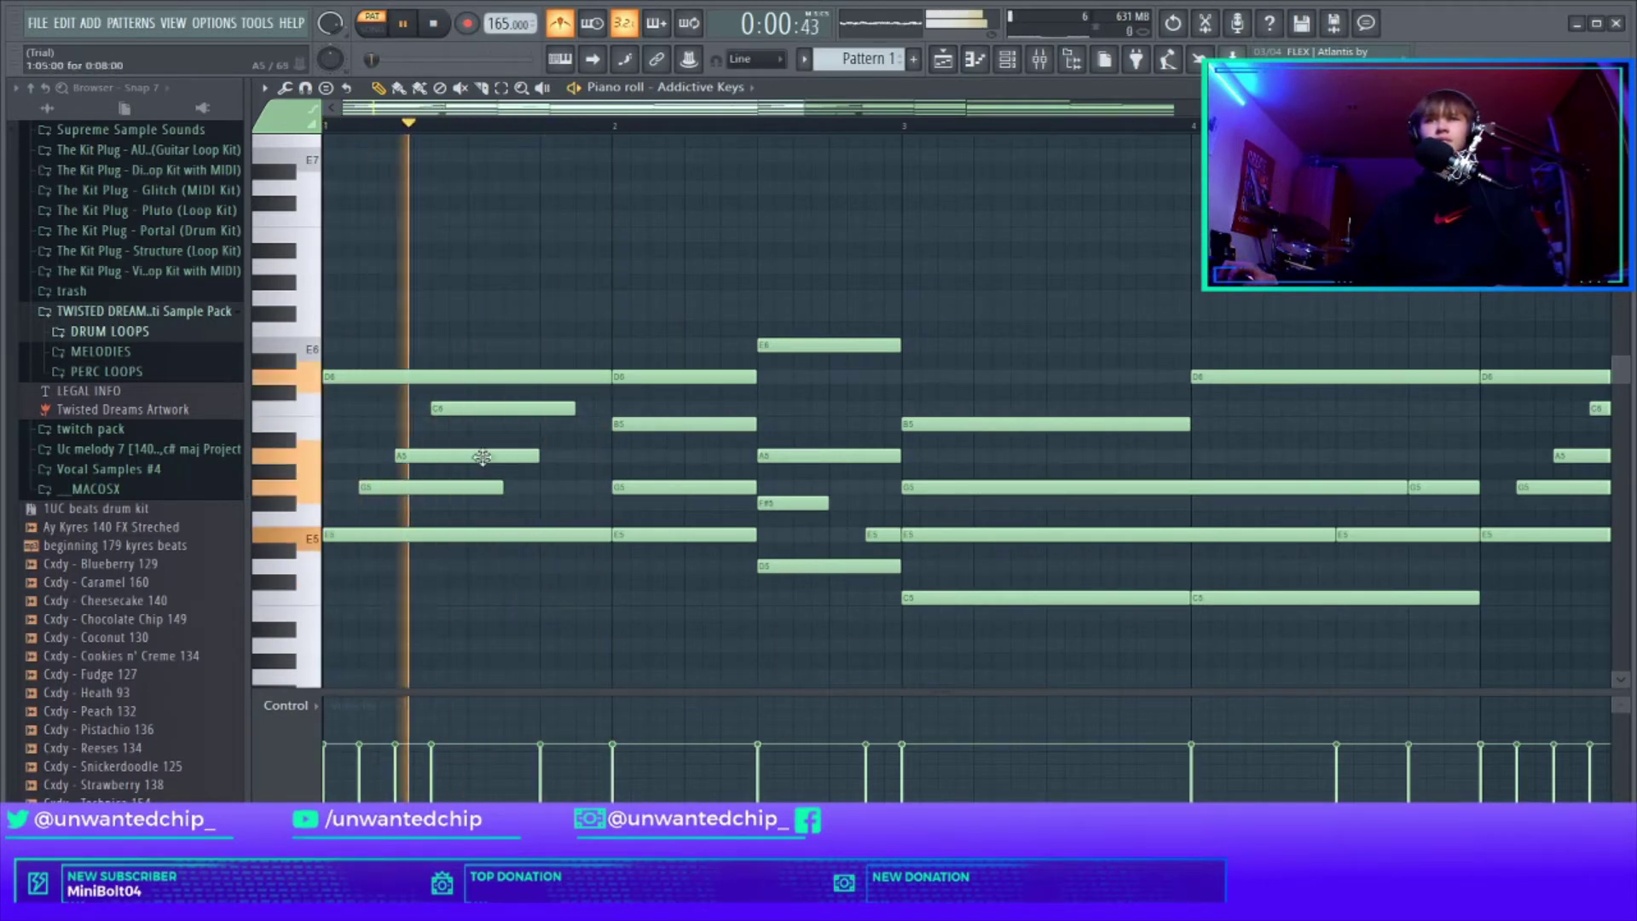
Step: Lower the C6 note in bar 1 to B5 and add an F#5 of the same length beneath it
key("space")
key("space")
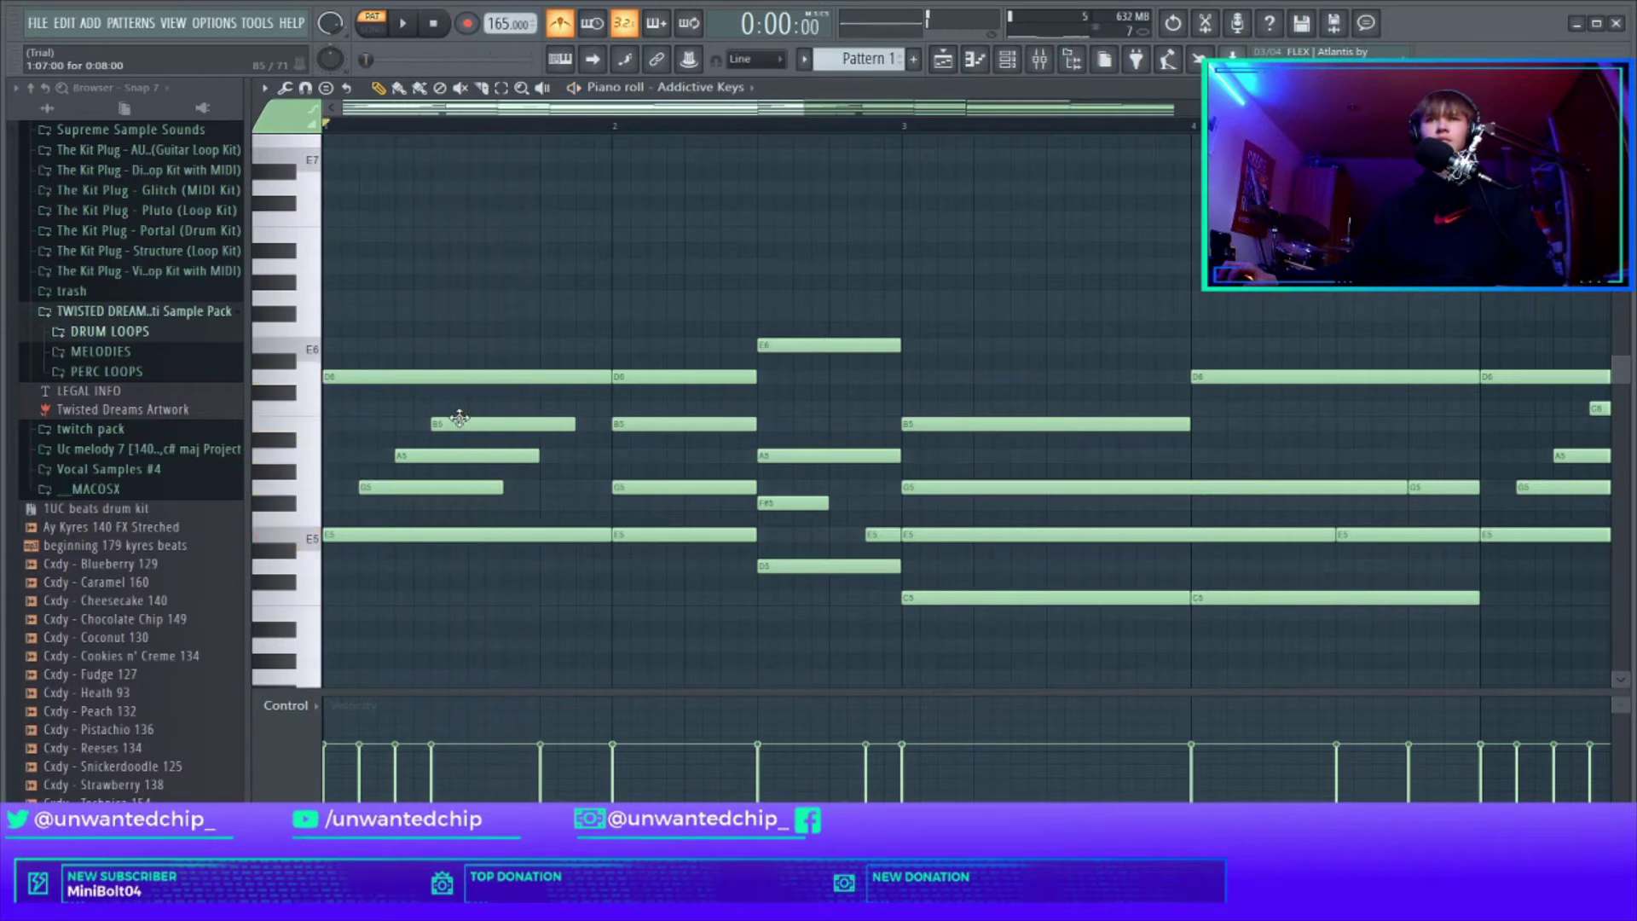
key("space")
key("space")
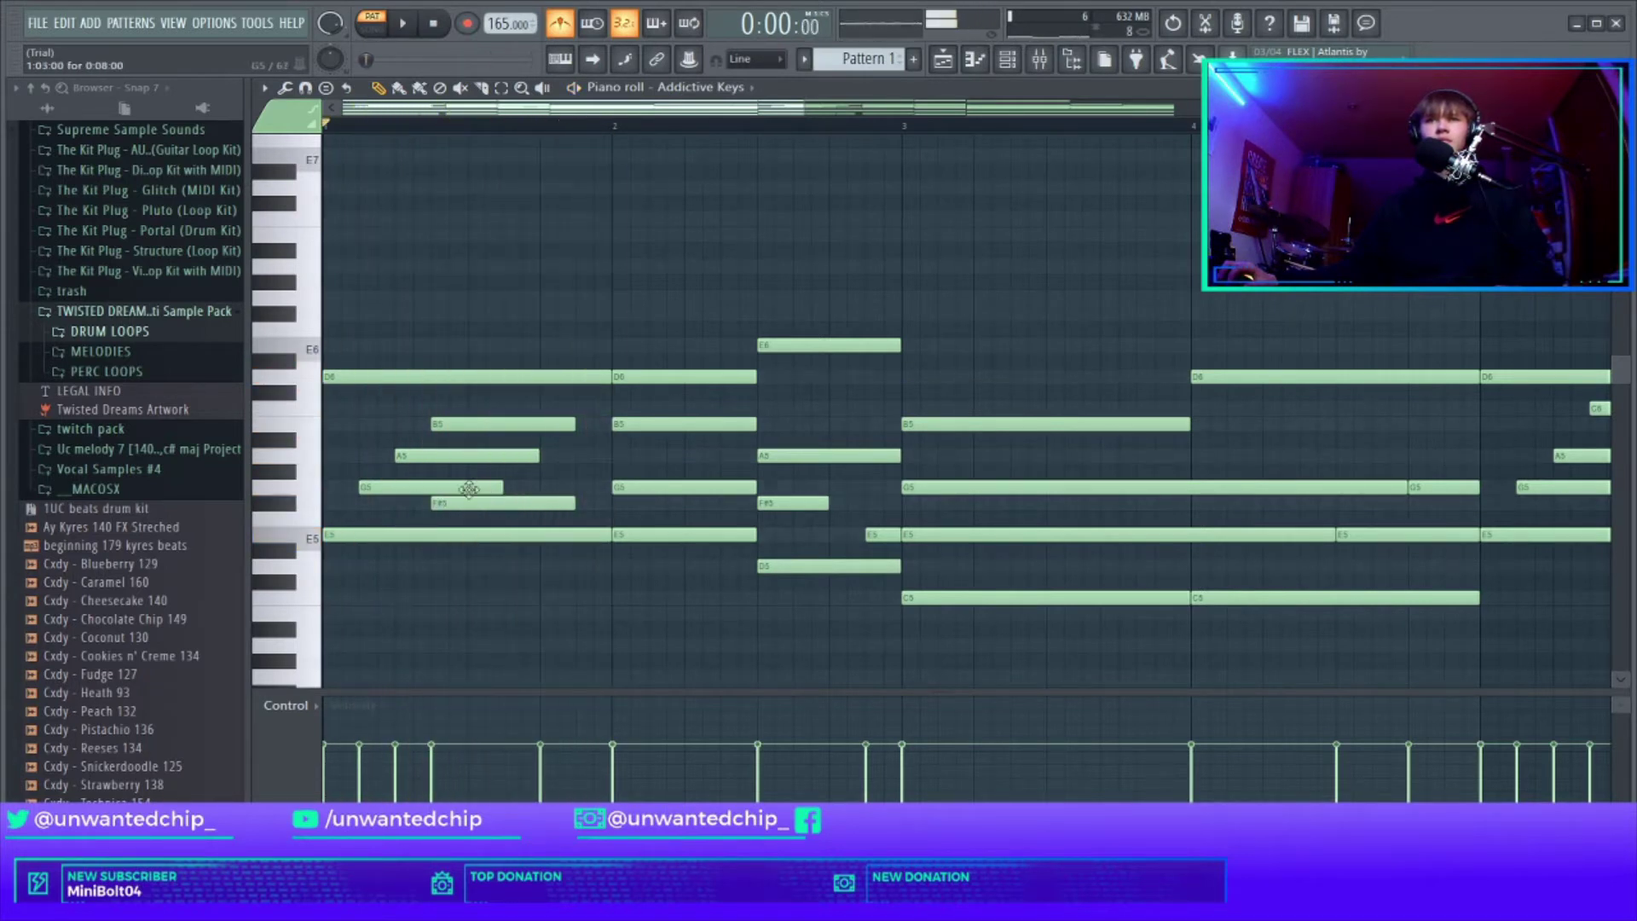
key("space")
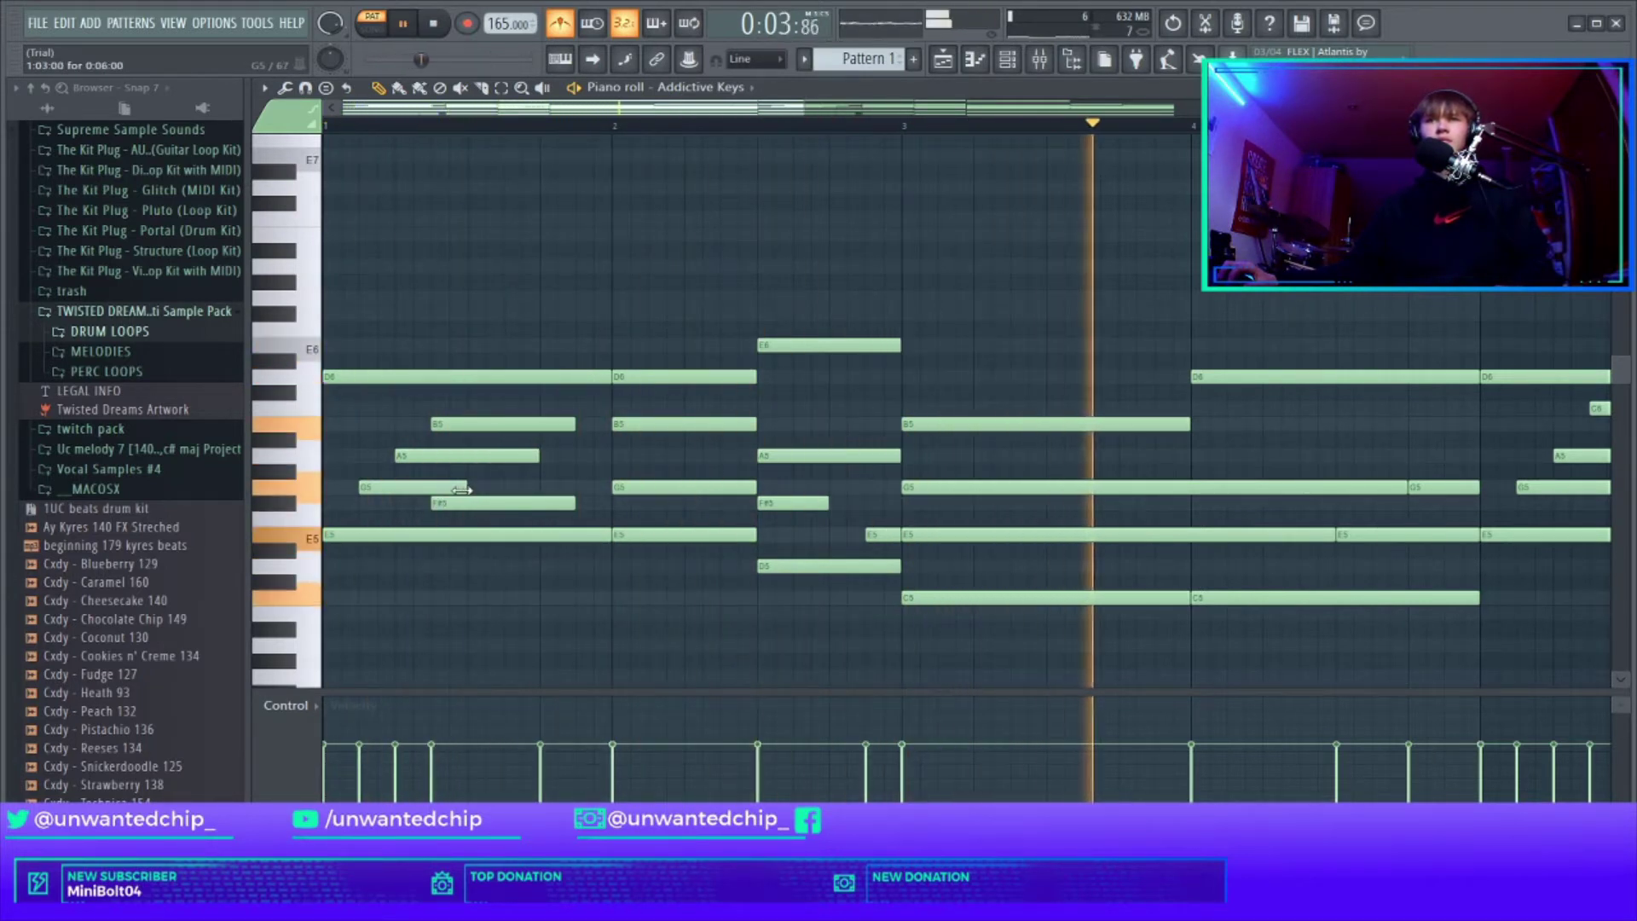
Step: Shorten the G5 note in bar 1 to end where the F#5 starts and audition the phrase from the beginning
left_click_drag(499, 489, 431, 489)
mouse_move(463, 424)
left_mouse_down()
mouse_move(465, 409)
mouse_move(464, 425)
left_mouse_up()
key("space")
key("space")
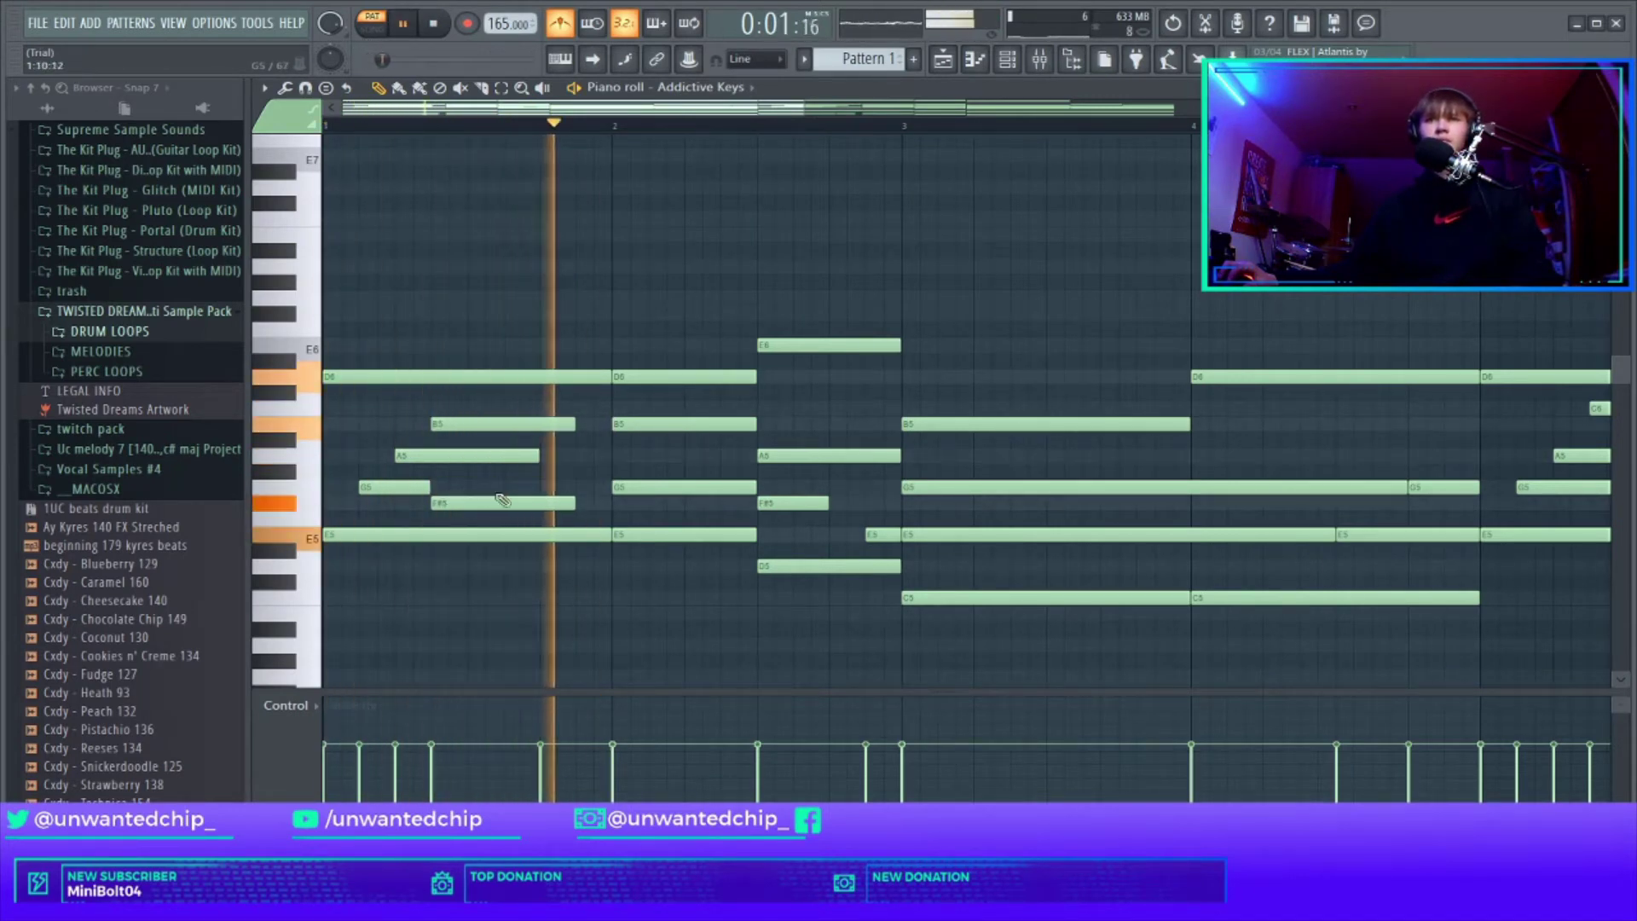
Step: Replace the chord and melody notes from C5 to E6 in bars 5 to 8 with a copy of those in bars 1 to 4
scroll(545, 580, "down", 3)
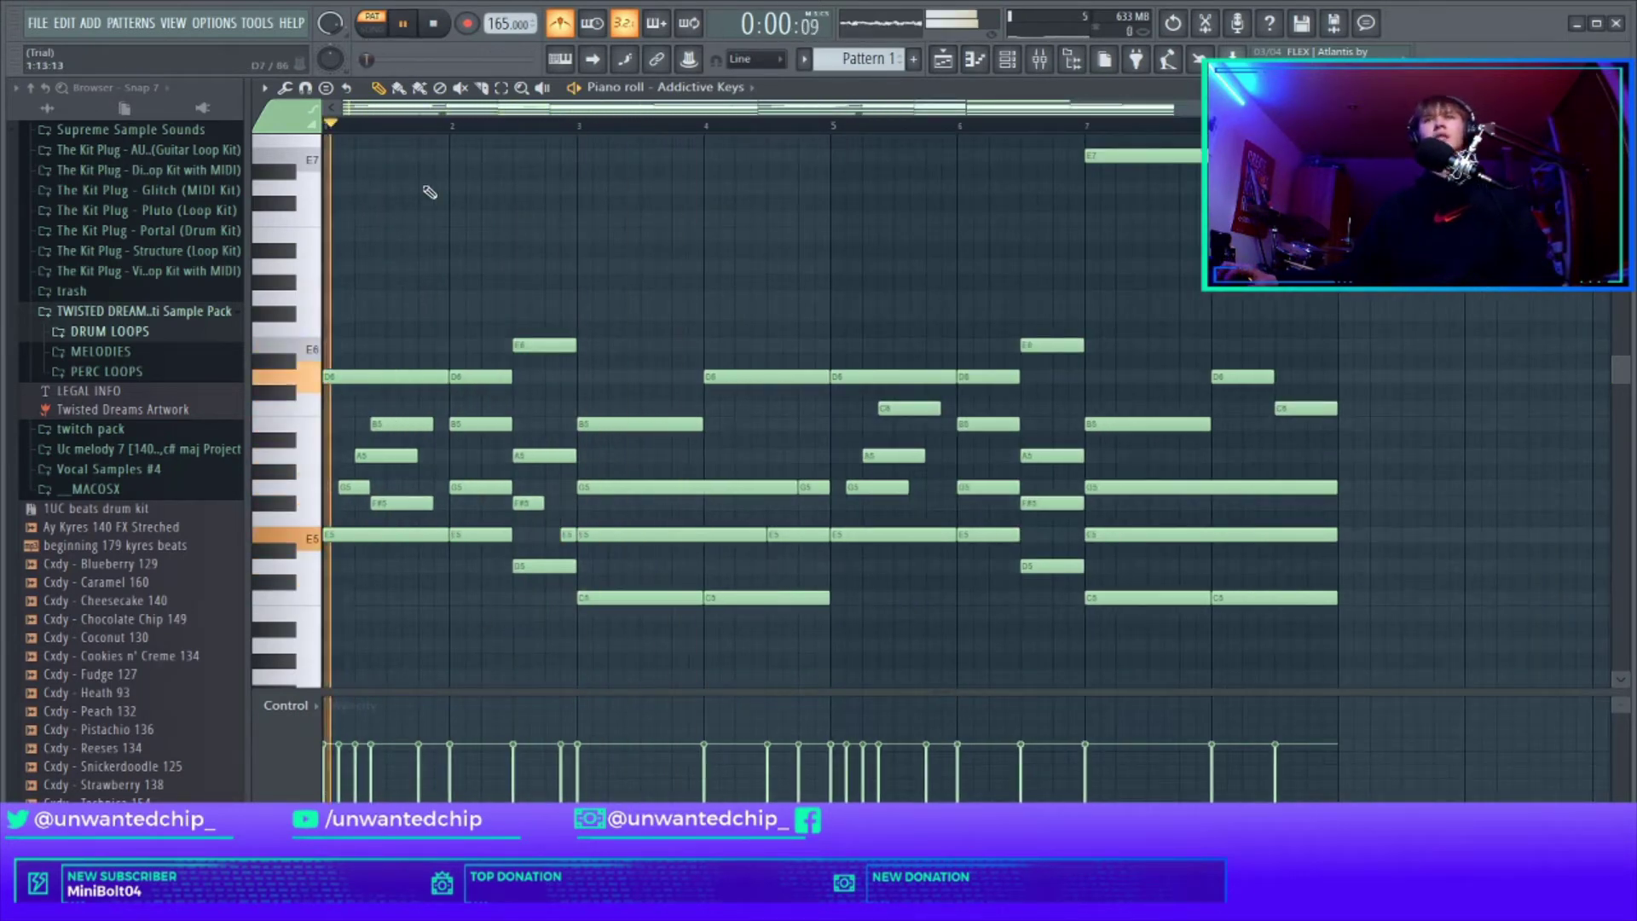
left_click_drag(878, 330, 1389, 640)
key("Delete")
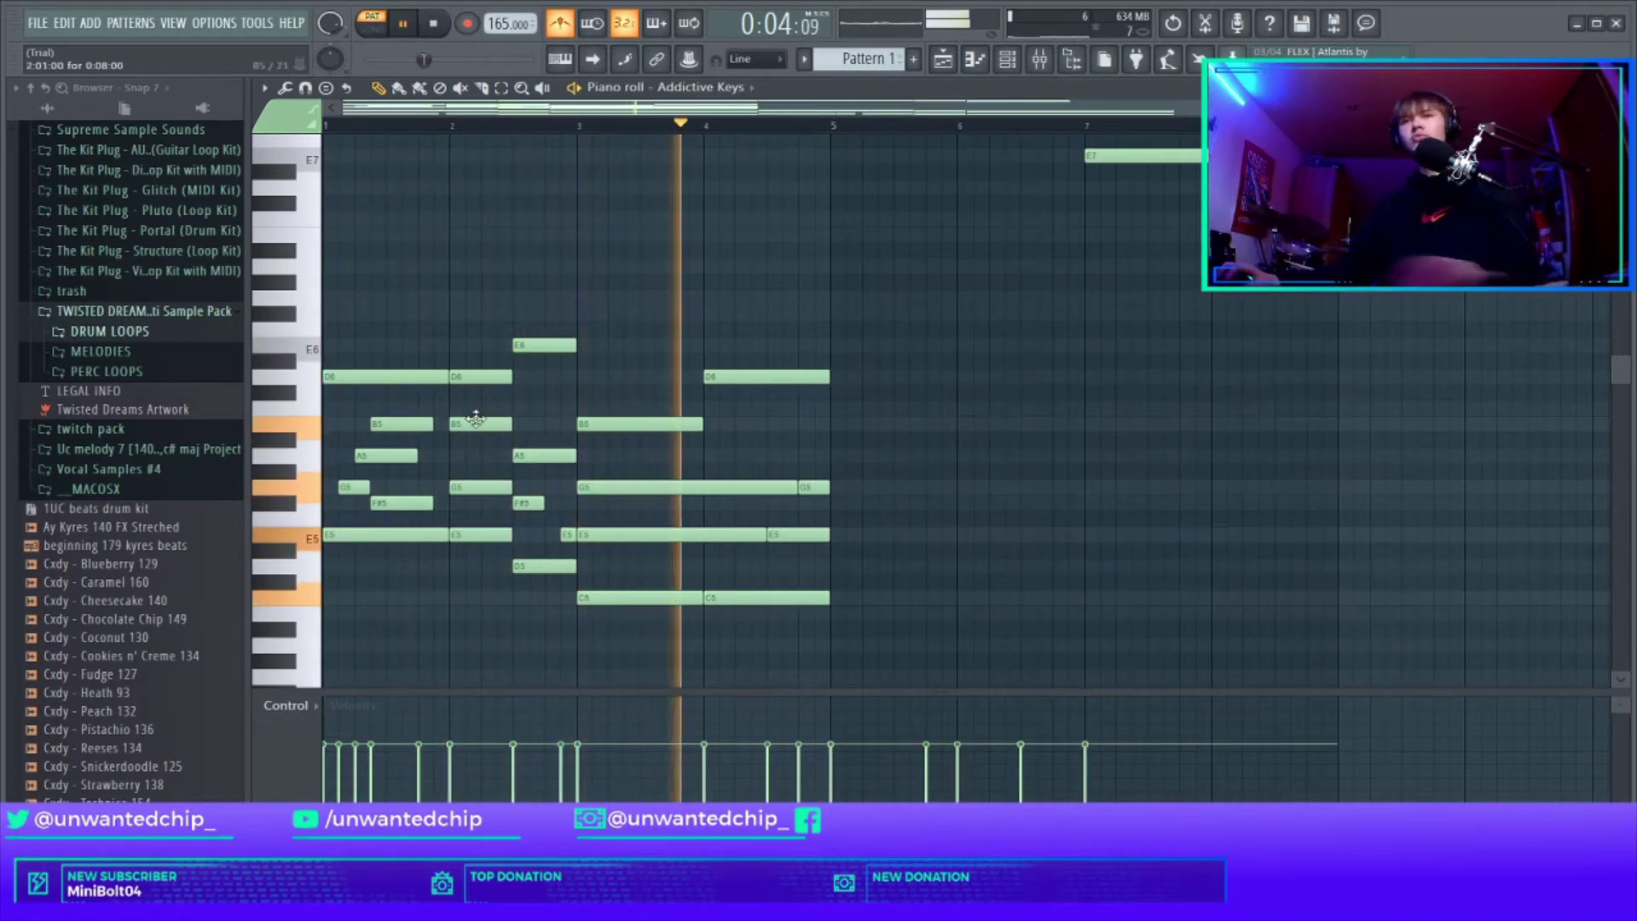
left_click_drag(358, 290, 925, 684)
key("ctrl+b")
left_click(957, 281, "ctrl")
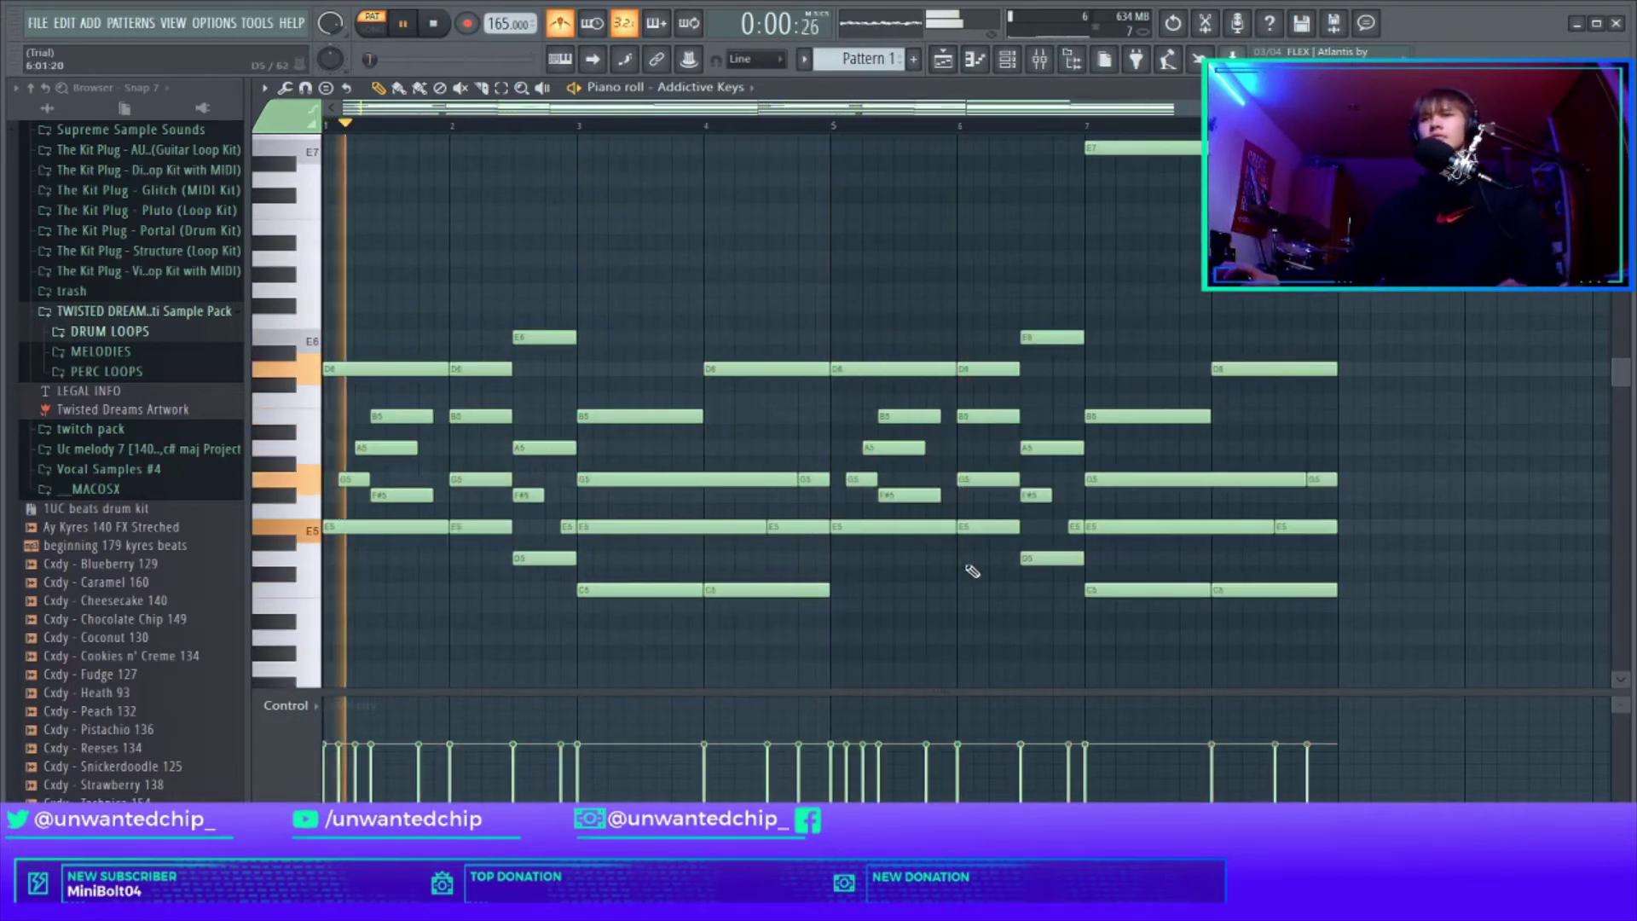
Step: Try a delayed start for the B5 note in bar 5, realign it with the F#5 and audition from bar 5
scroll(852, 584, "up", 2)
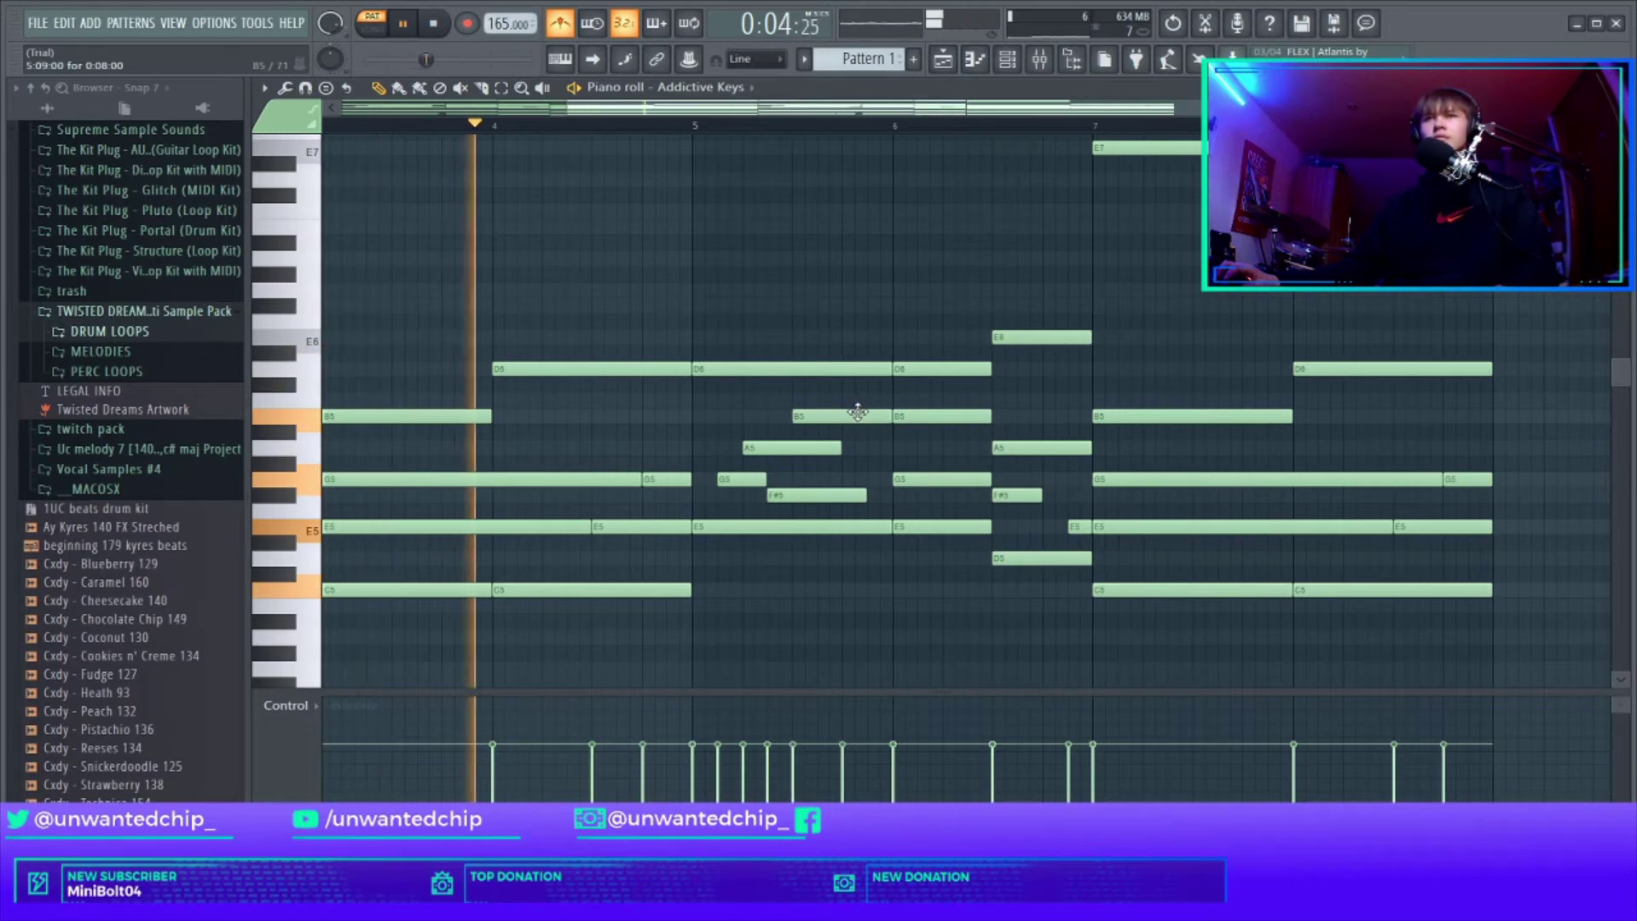
left_click_drag(858, 412, 812, 417)
key("space")
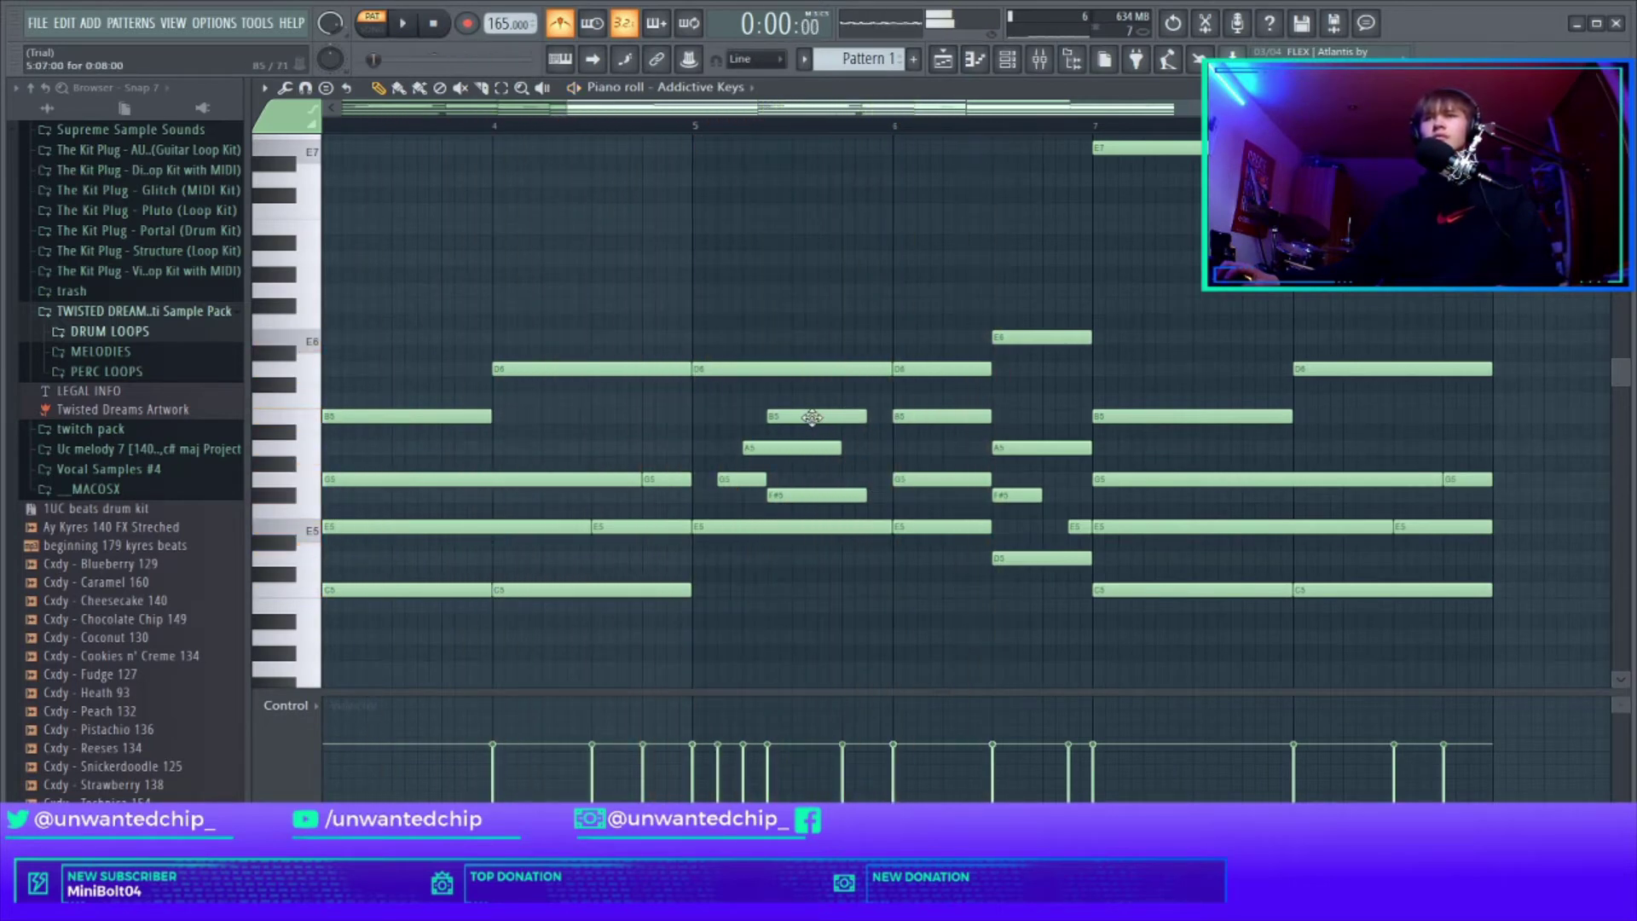
left_click(709, 126)
scroll(835, 626, "down", 2)
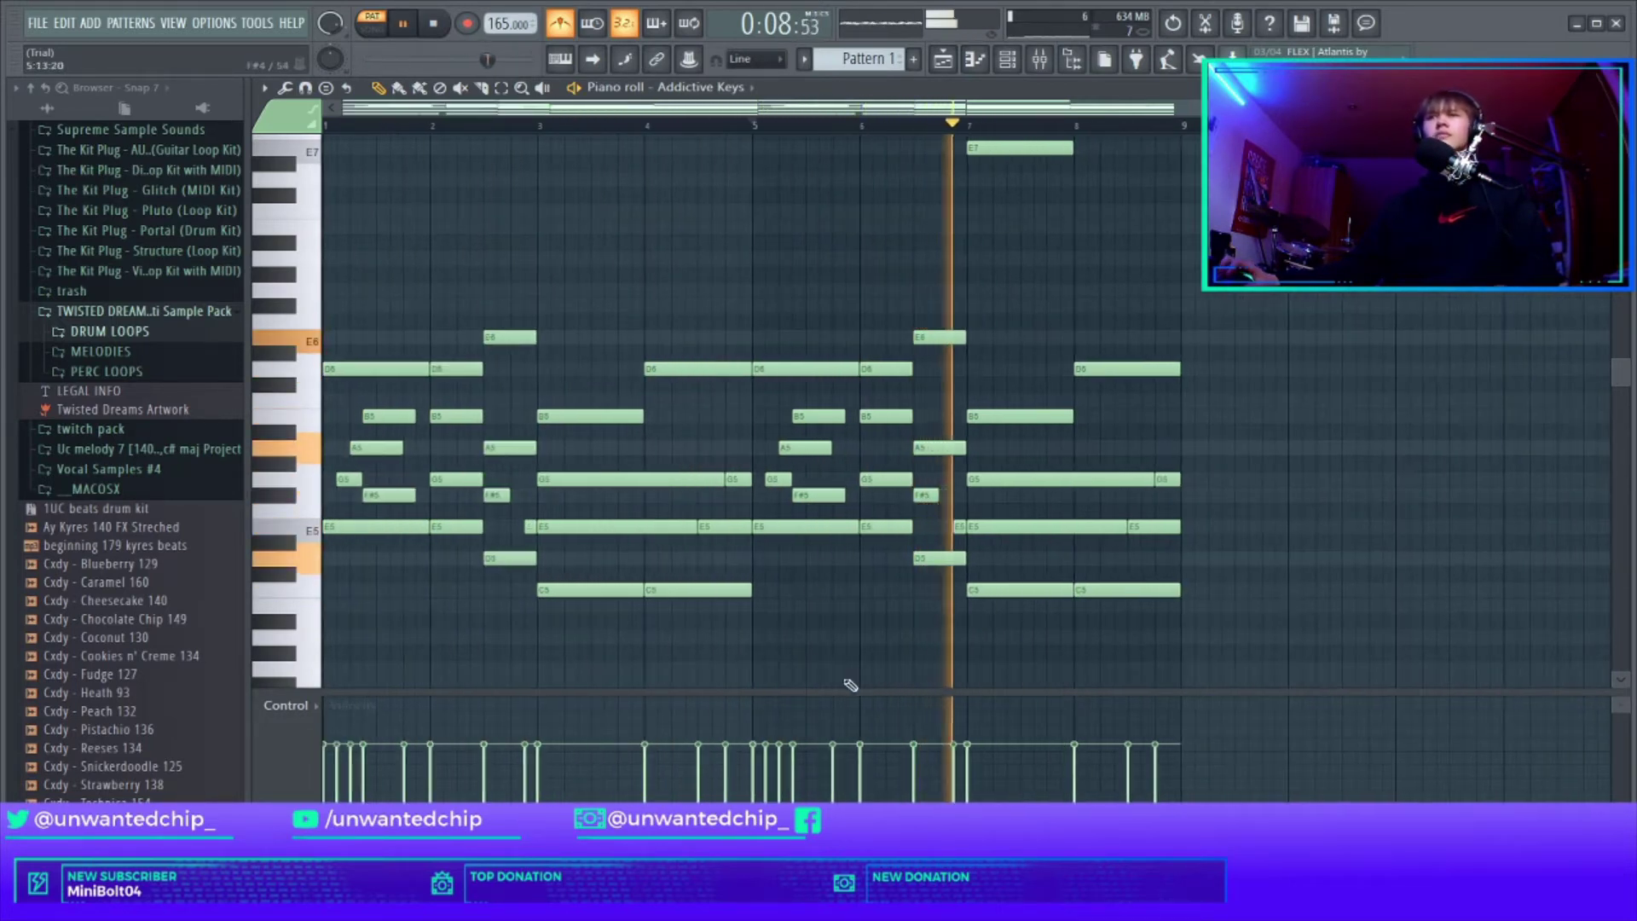
Step: Try delaying the last E5 note in bar 8 and shortening it to six steps while auditioning the ending
scroll(904, 648, "down", 2)
scroll(1065, 400, "up", 4)
scroll(1066, 400, "down", 2)
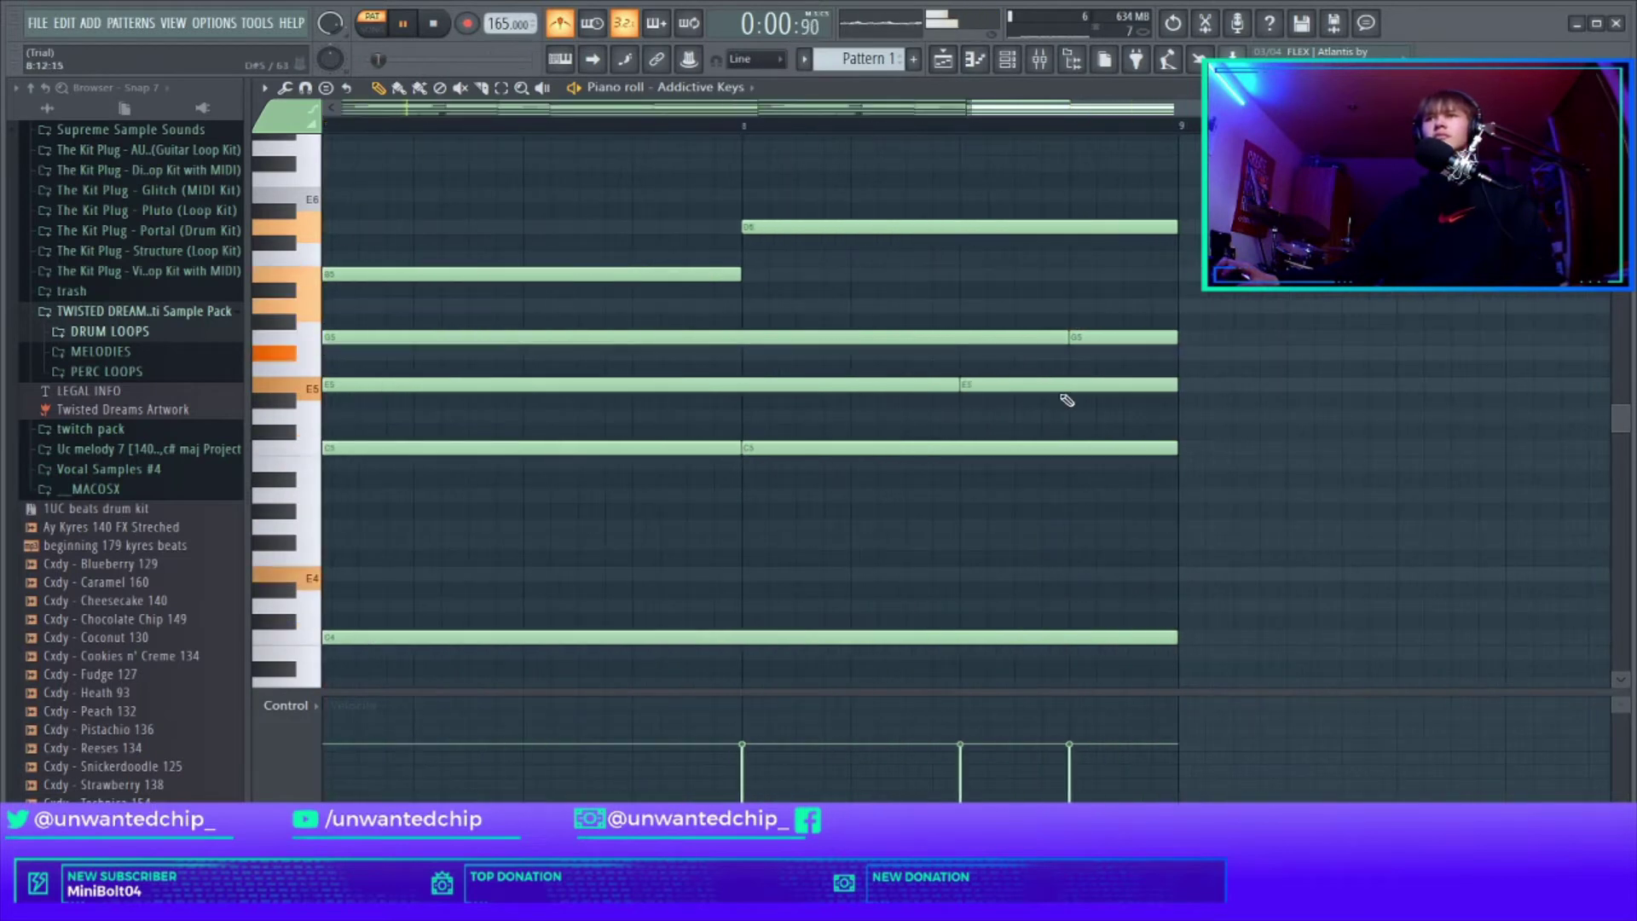
left_click_drag(1014, 381, 1014, 395)
left_click(946, 127)
key("p")
right_click(977, 382)
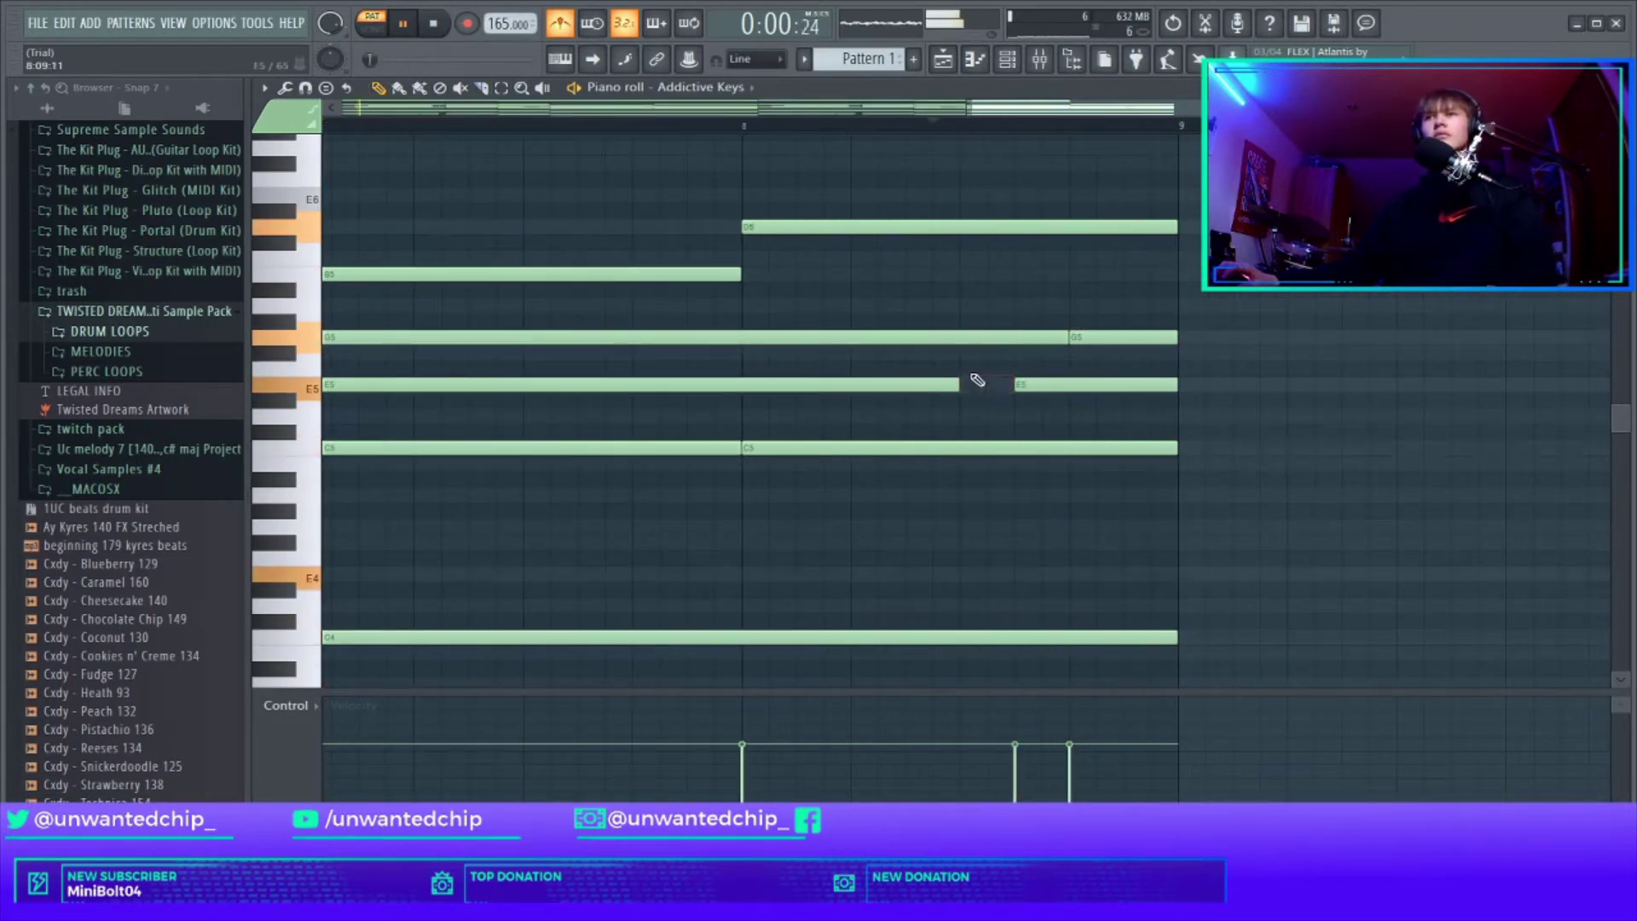
left_click(933, 127)
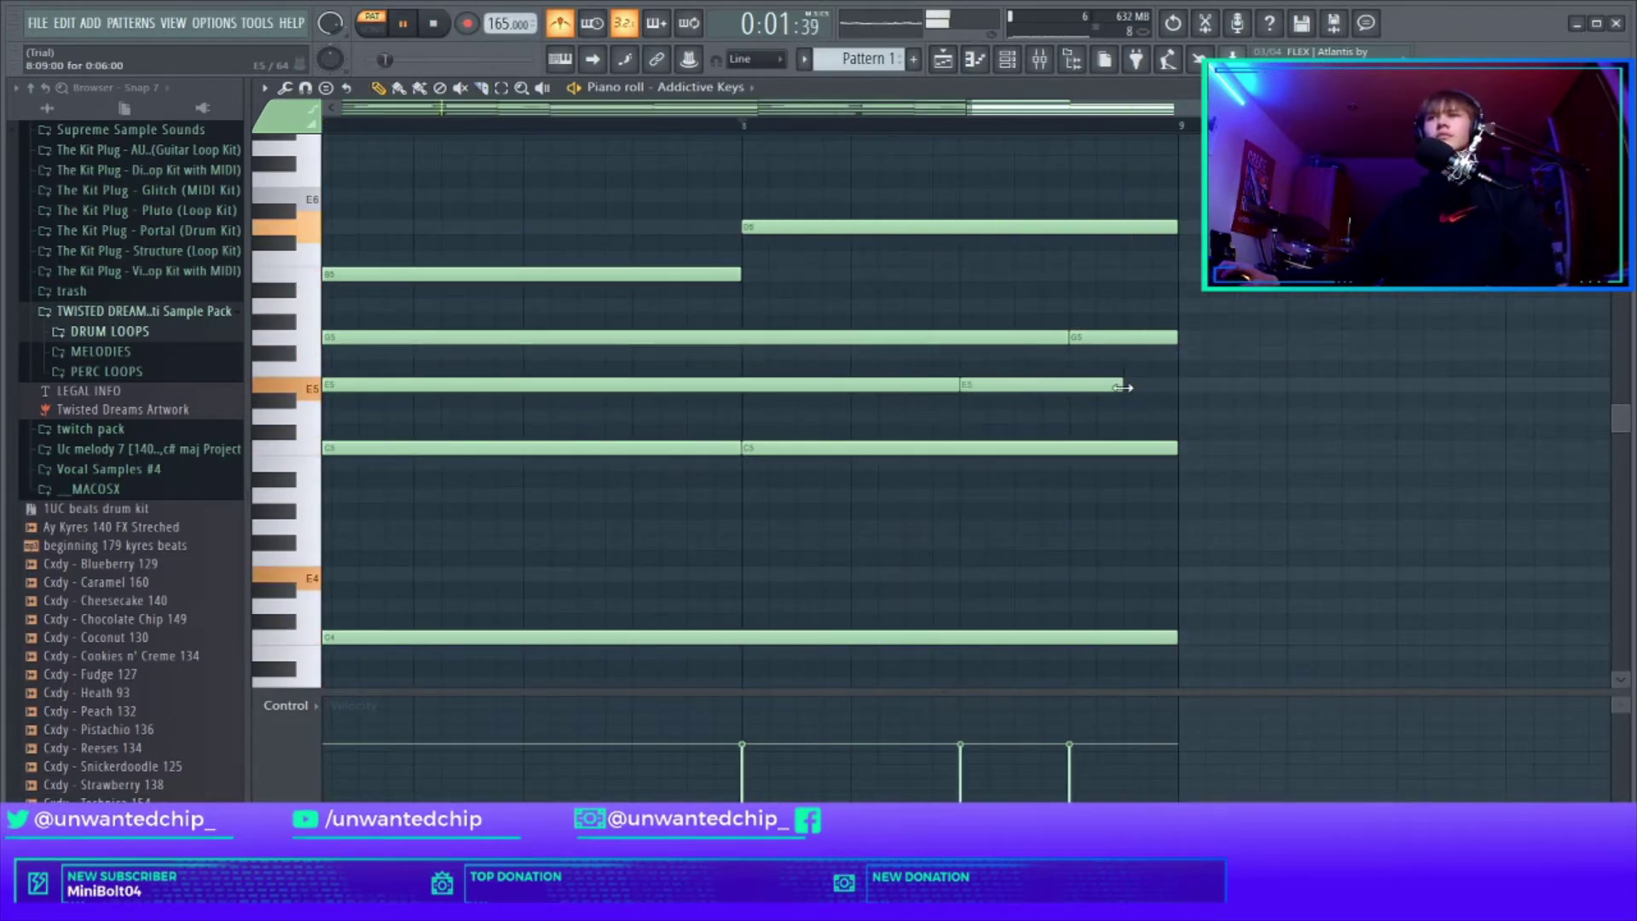
scroll(1016, 494, "down", 4)
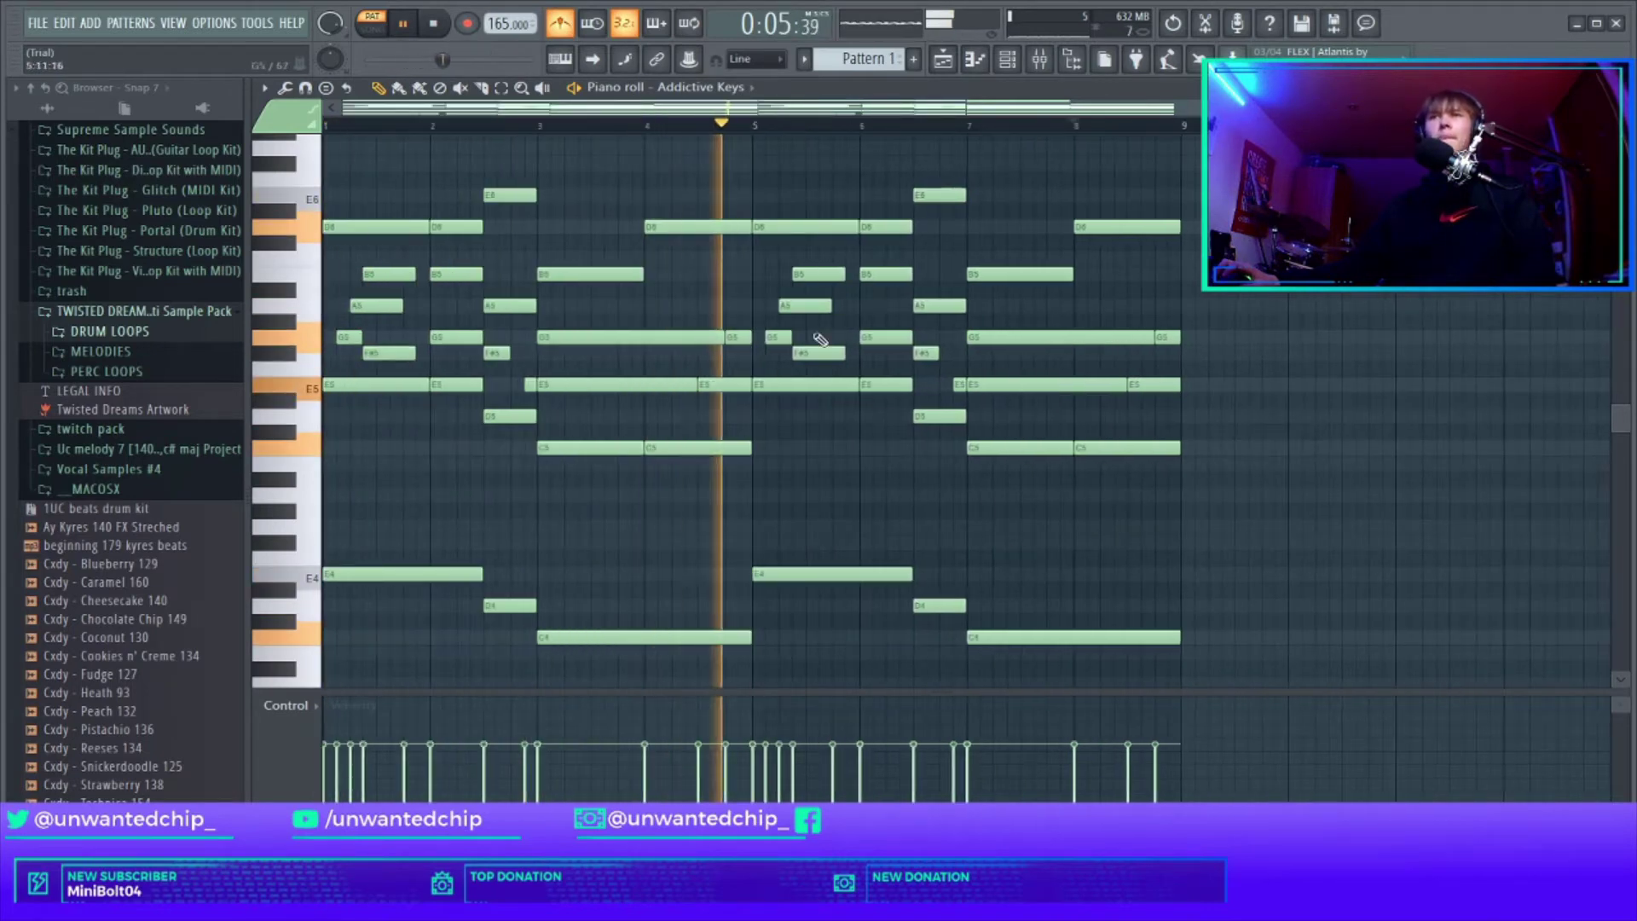
Step: Strum all the Addictive Keys notes with slightly offset starts and preserved ends, and randomize their velocities
key("space")
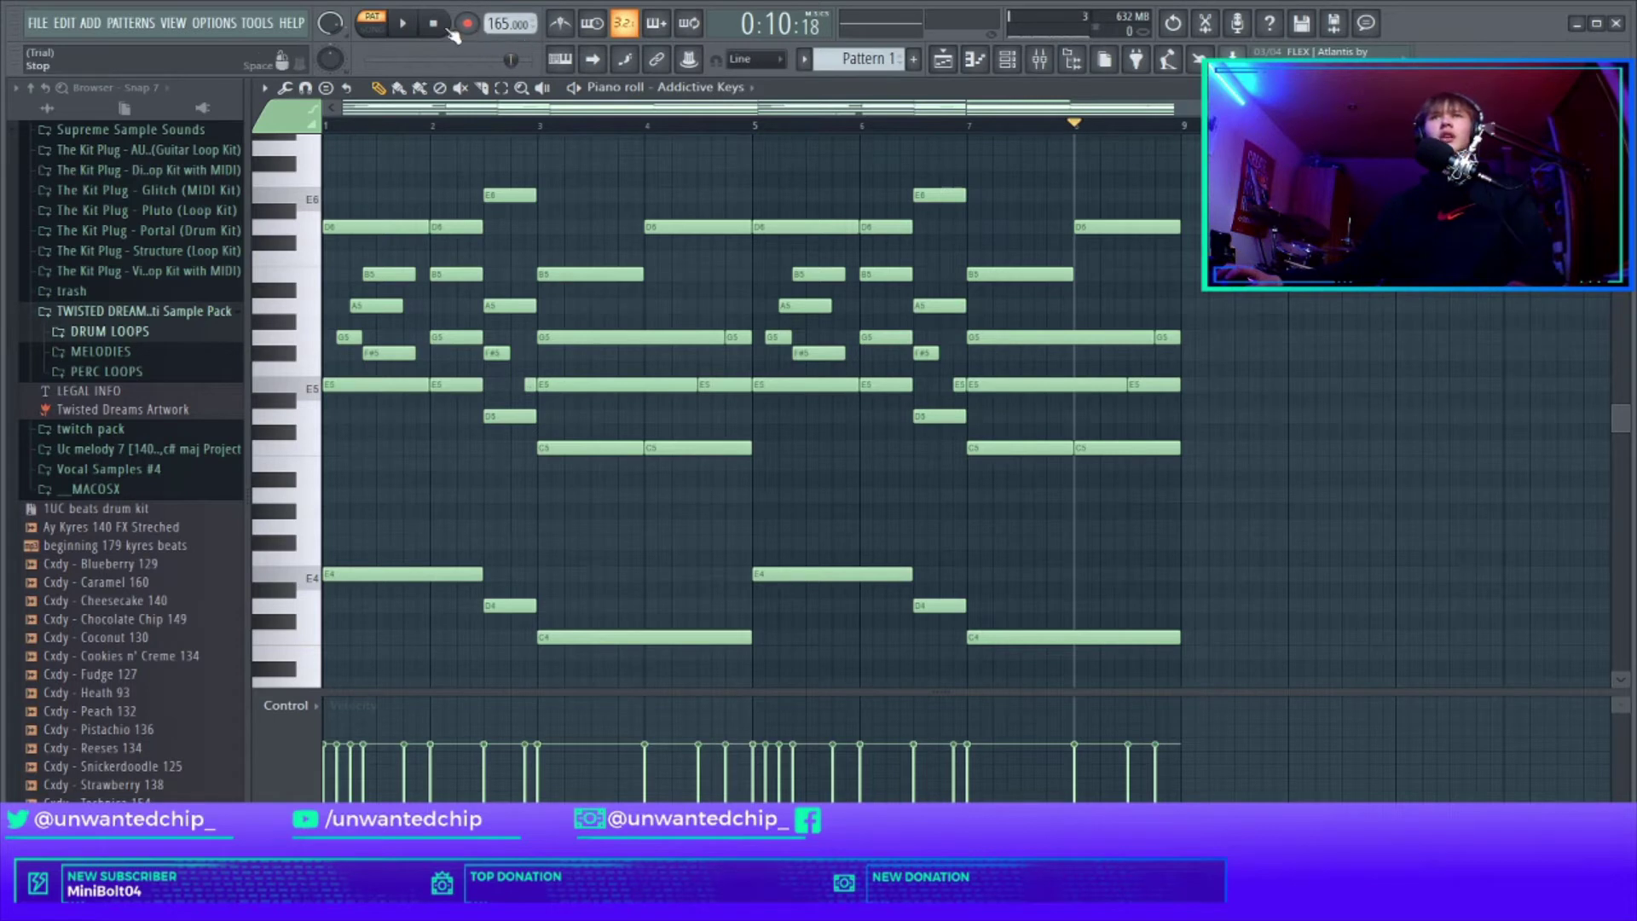
scroll(558, 282, "up", 4)
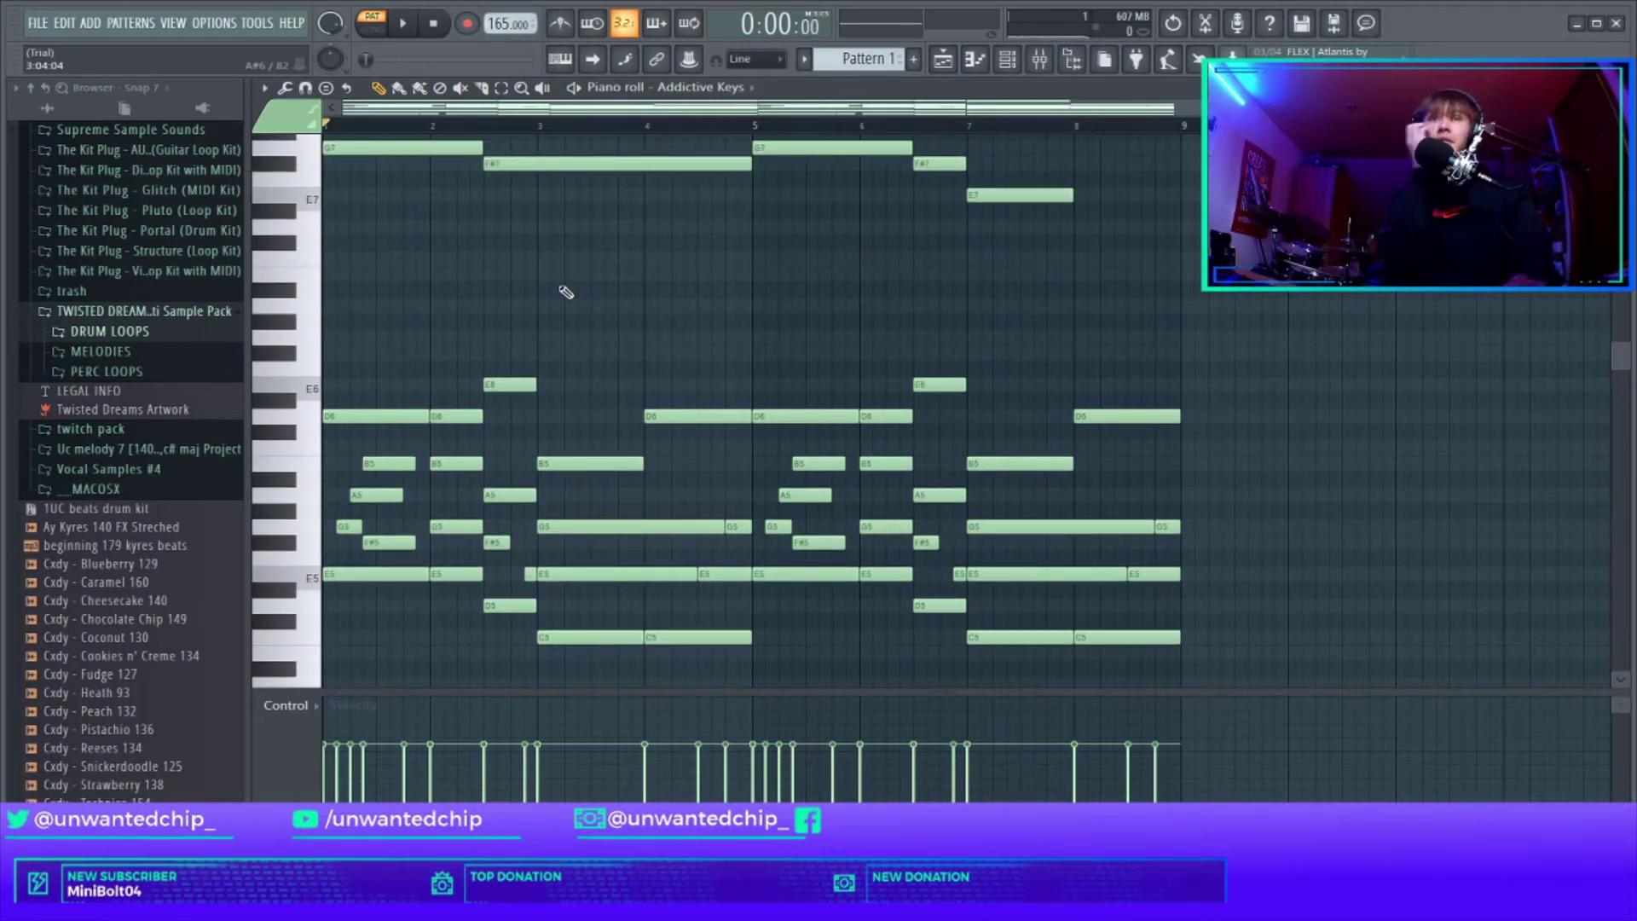
key("ctrl+a")
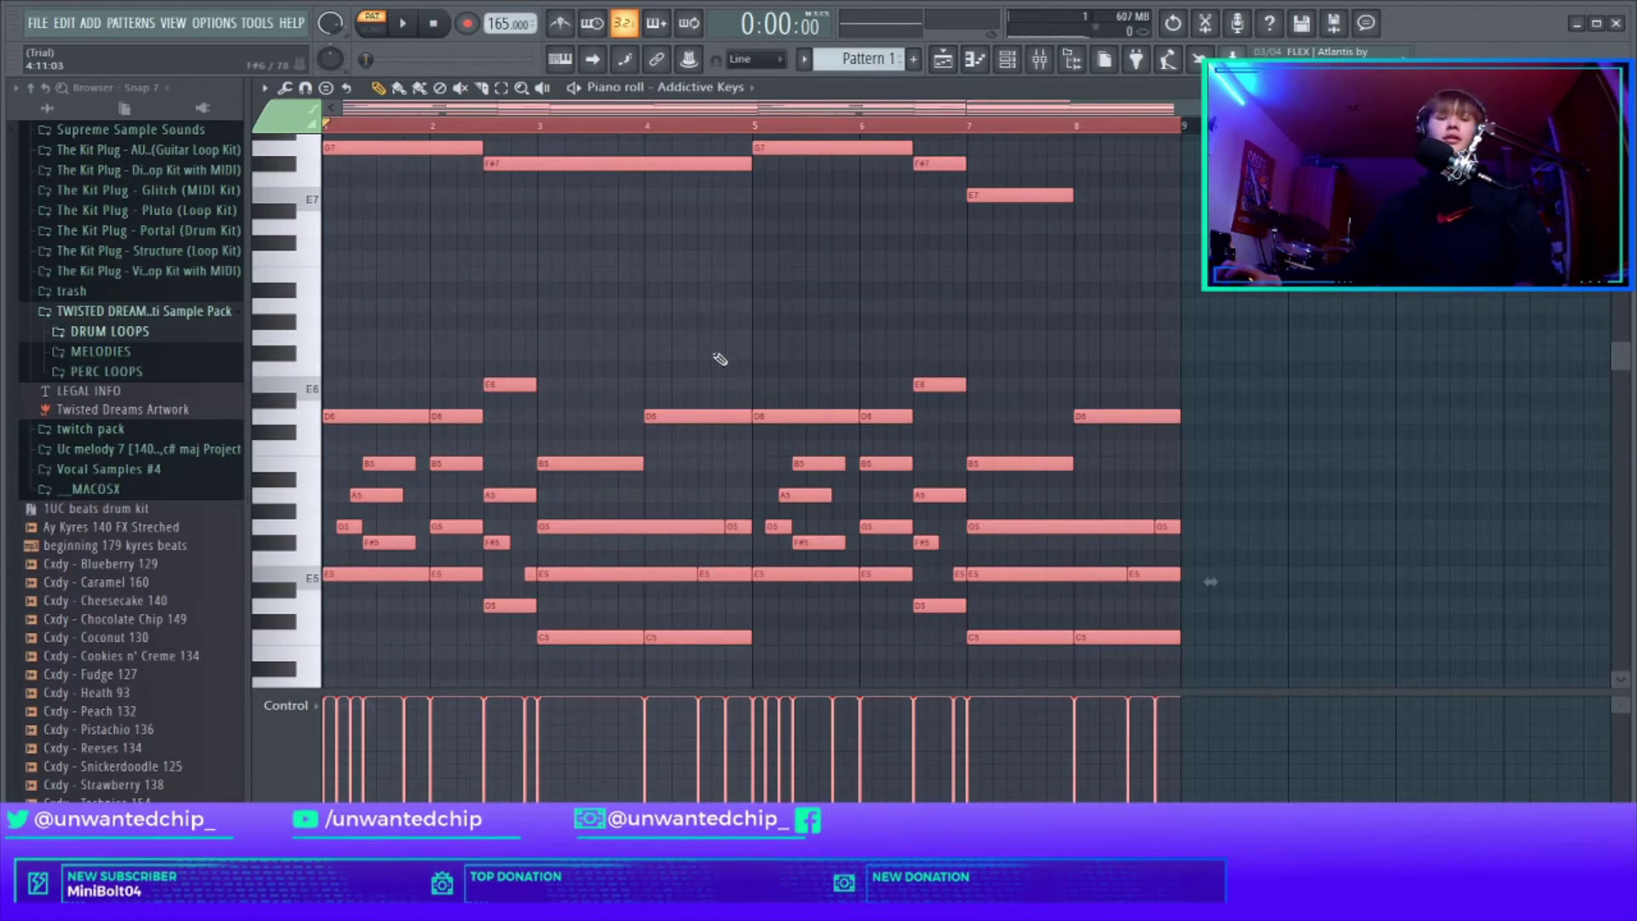
key("alt+s")
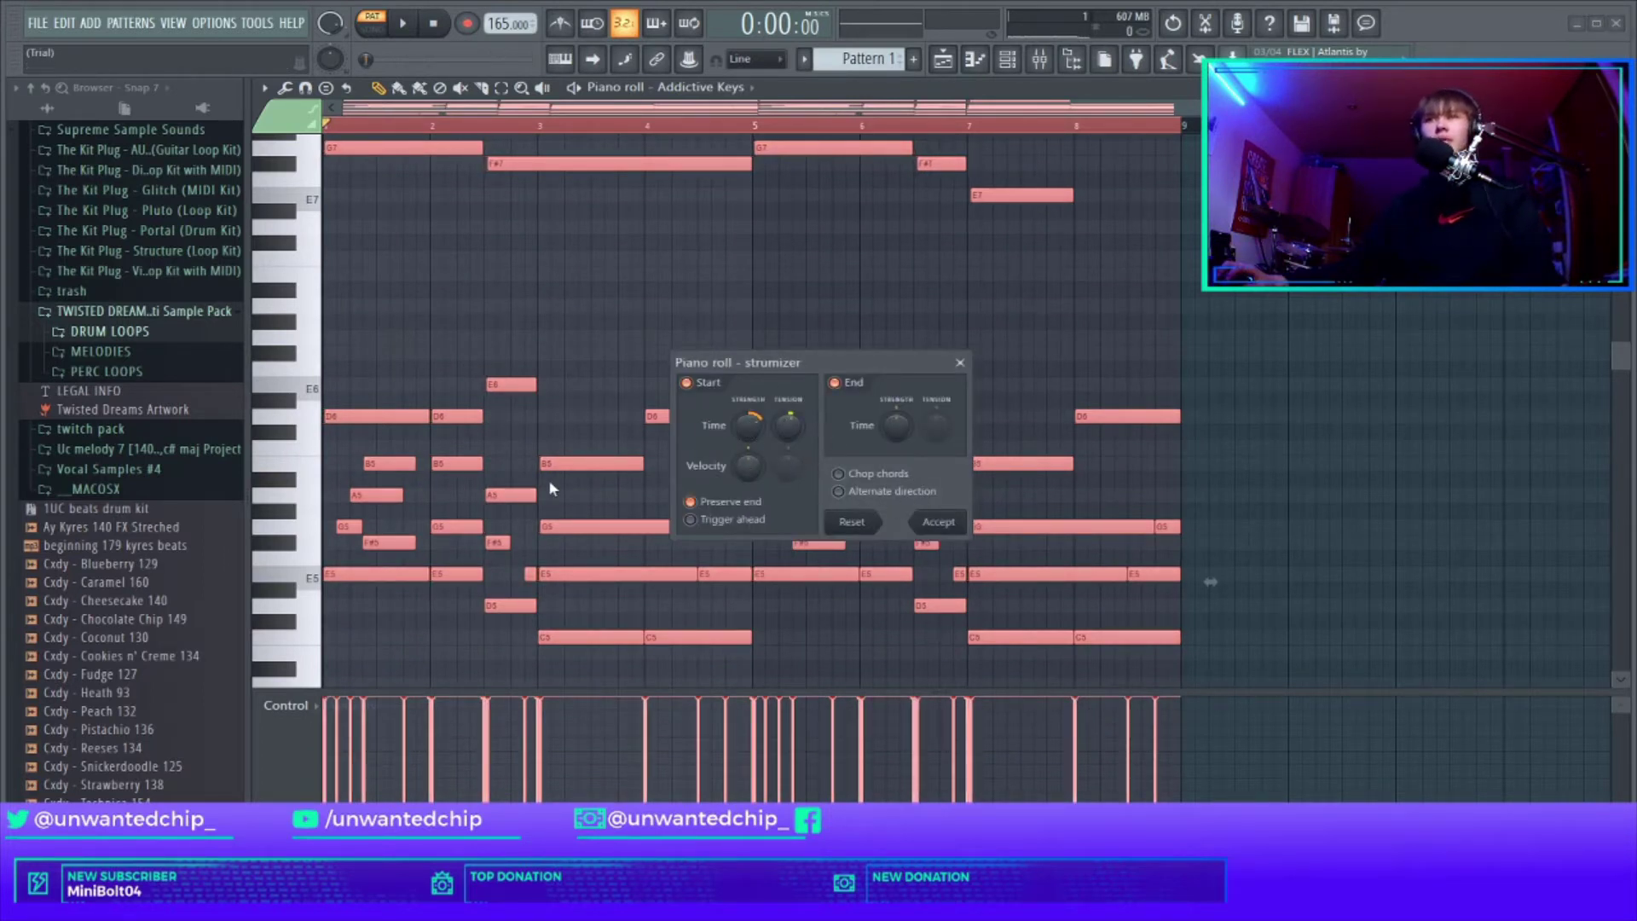
left_click(939, 528)
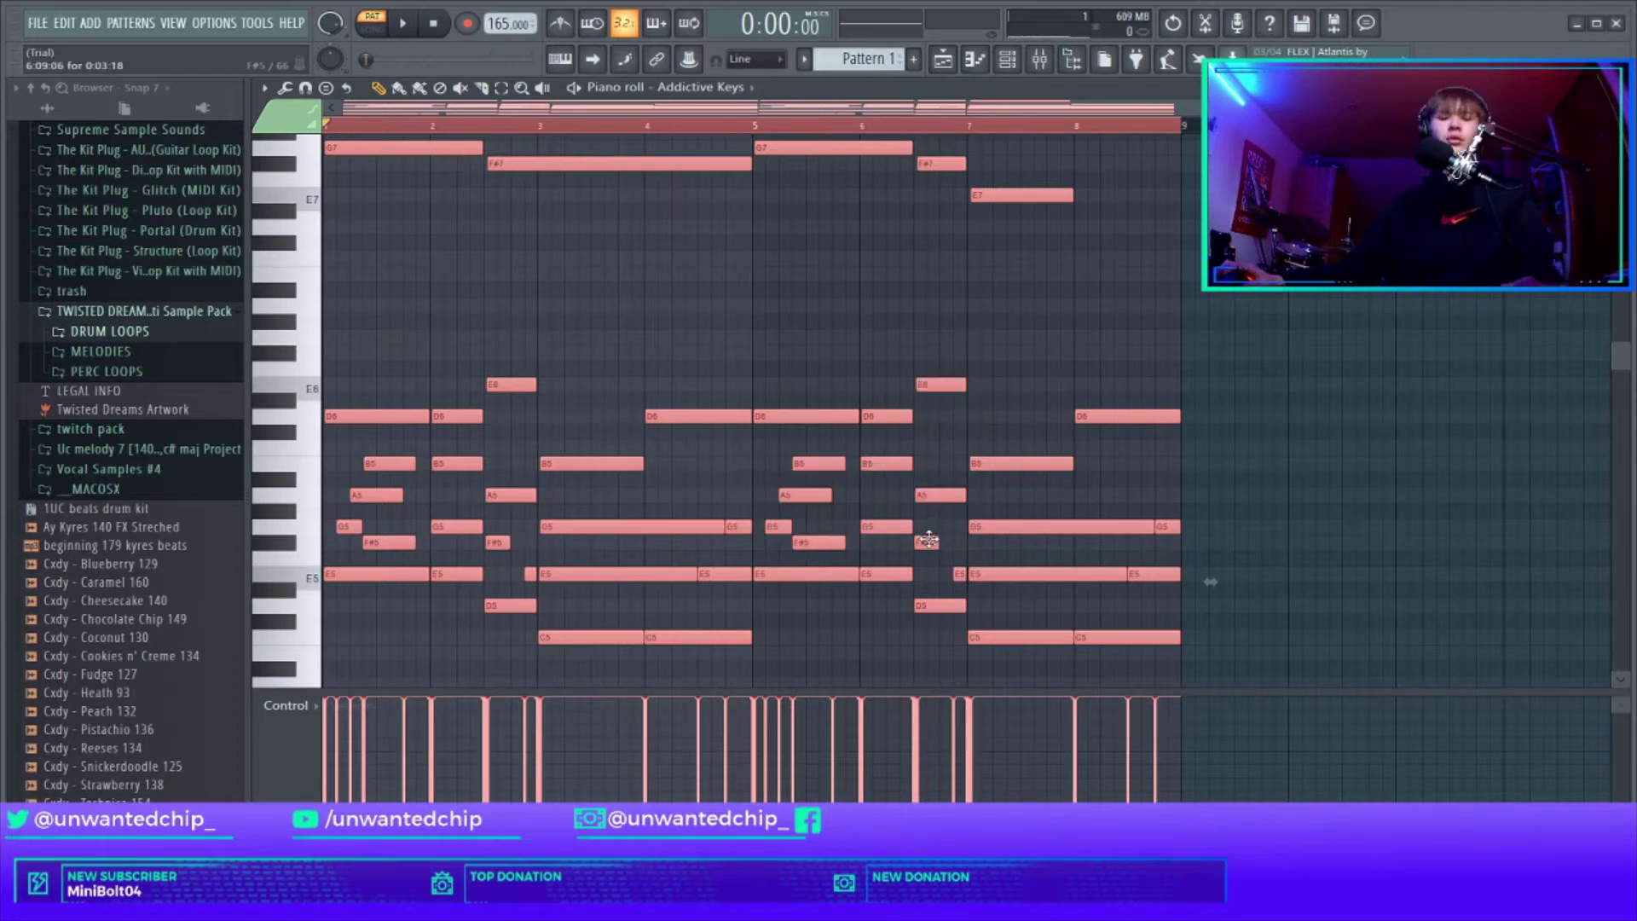
key("alt+s")
left_click(912, 622)
Step: Audition the four-note Bell (TV) phrase of E6 and D6 notes and duplicate it four bars on
key("space")
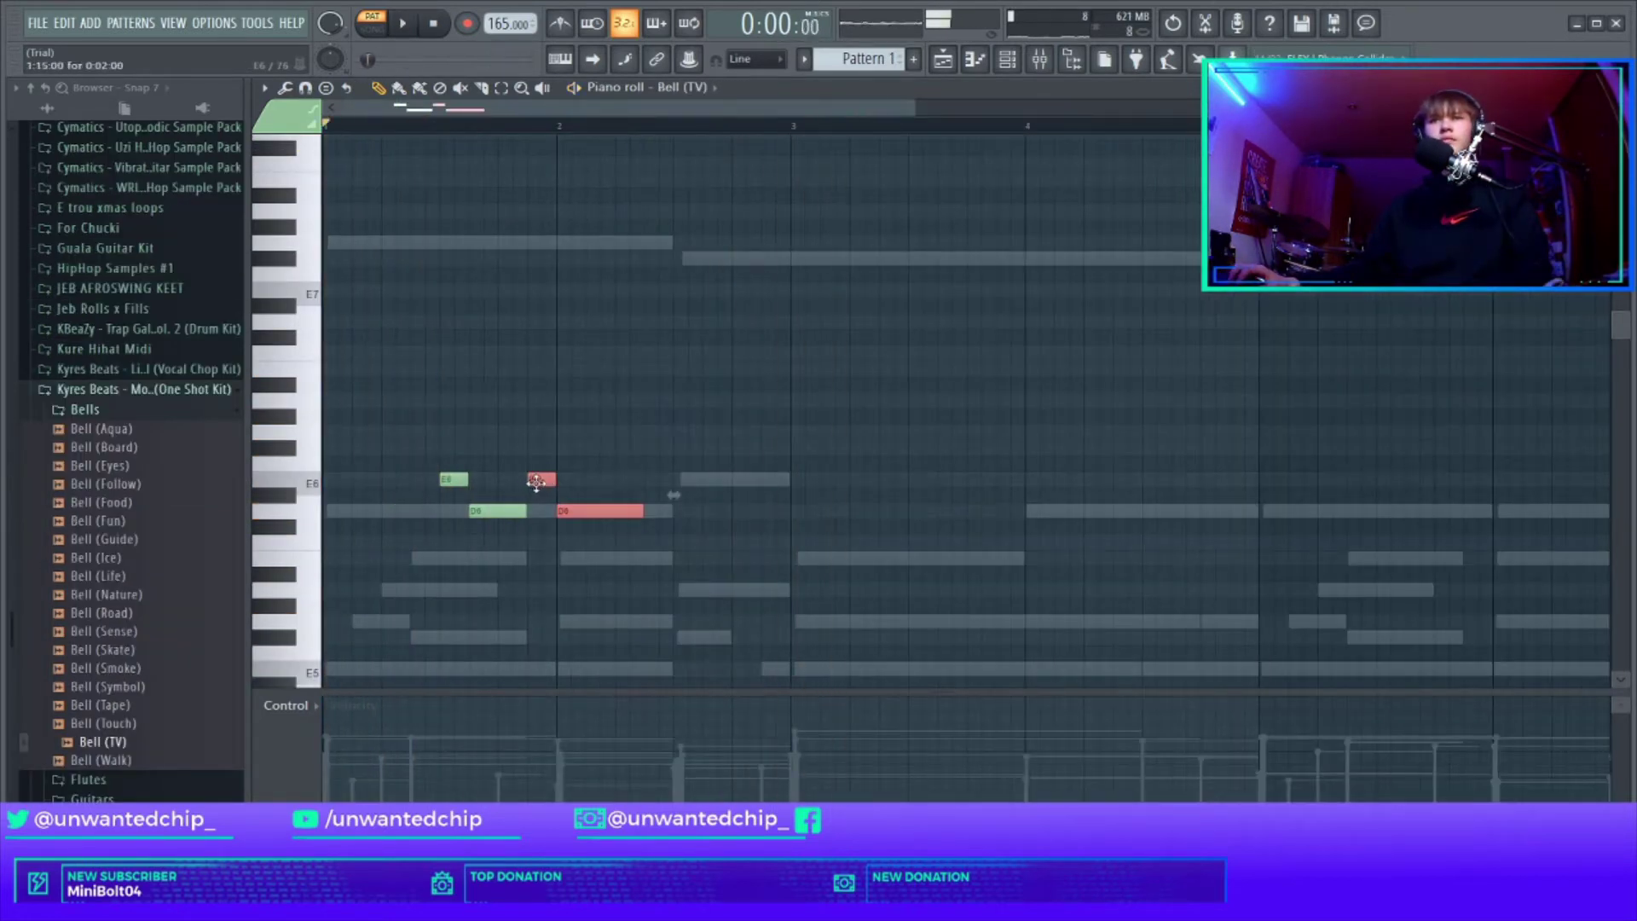
key("space")
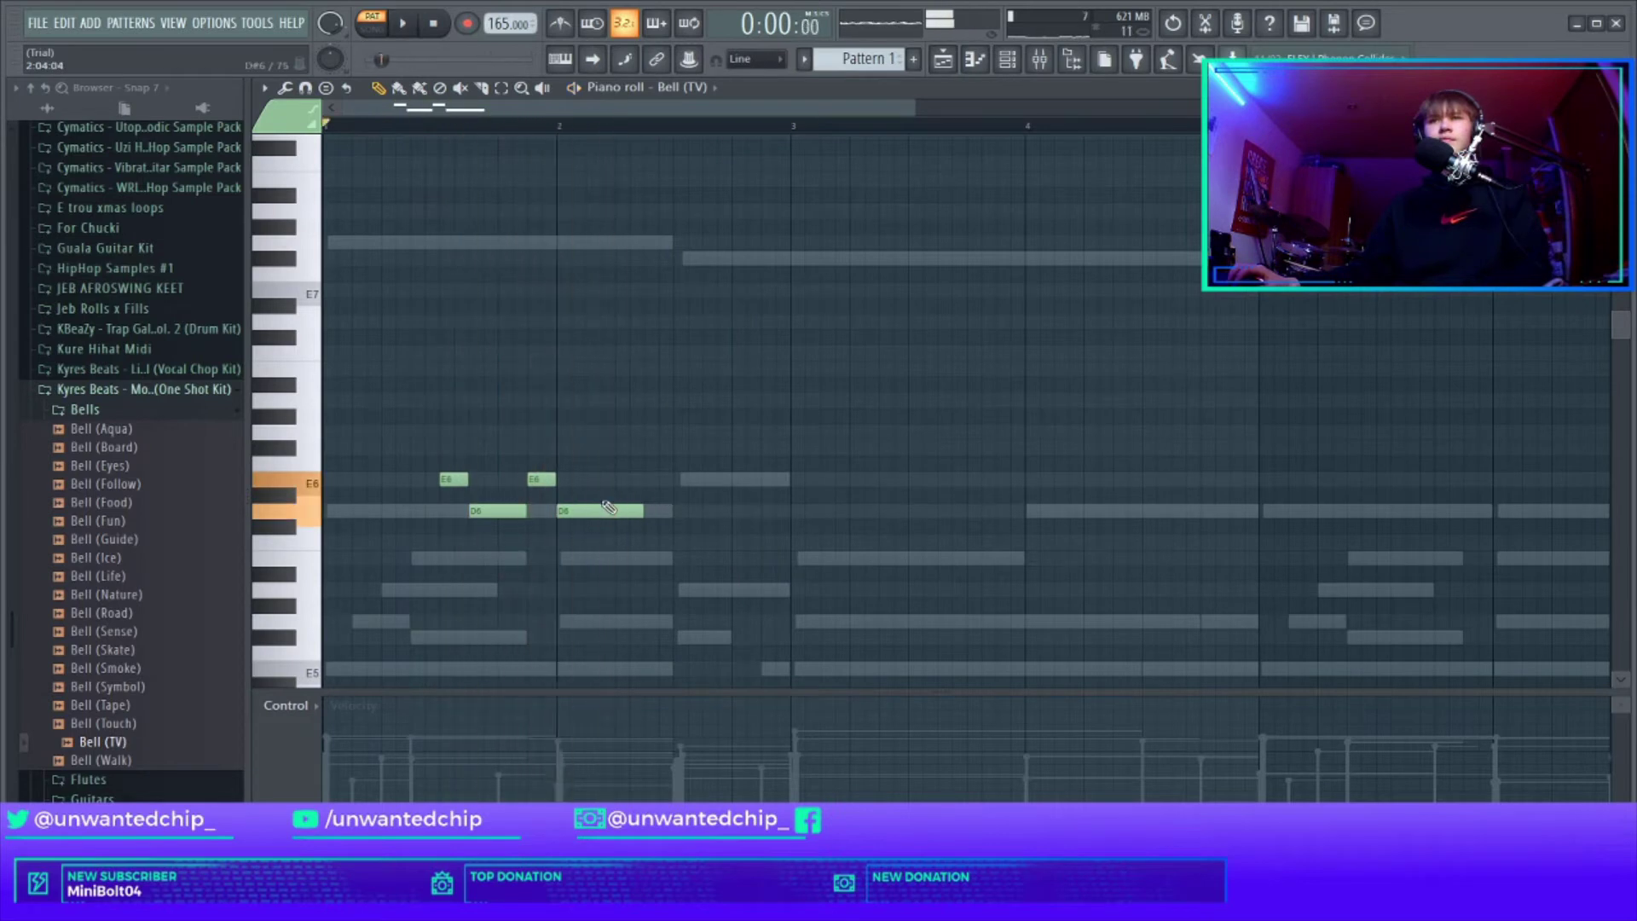
key("space")
scroll(647, 478, "down", 2)
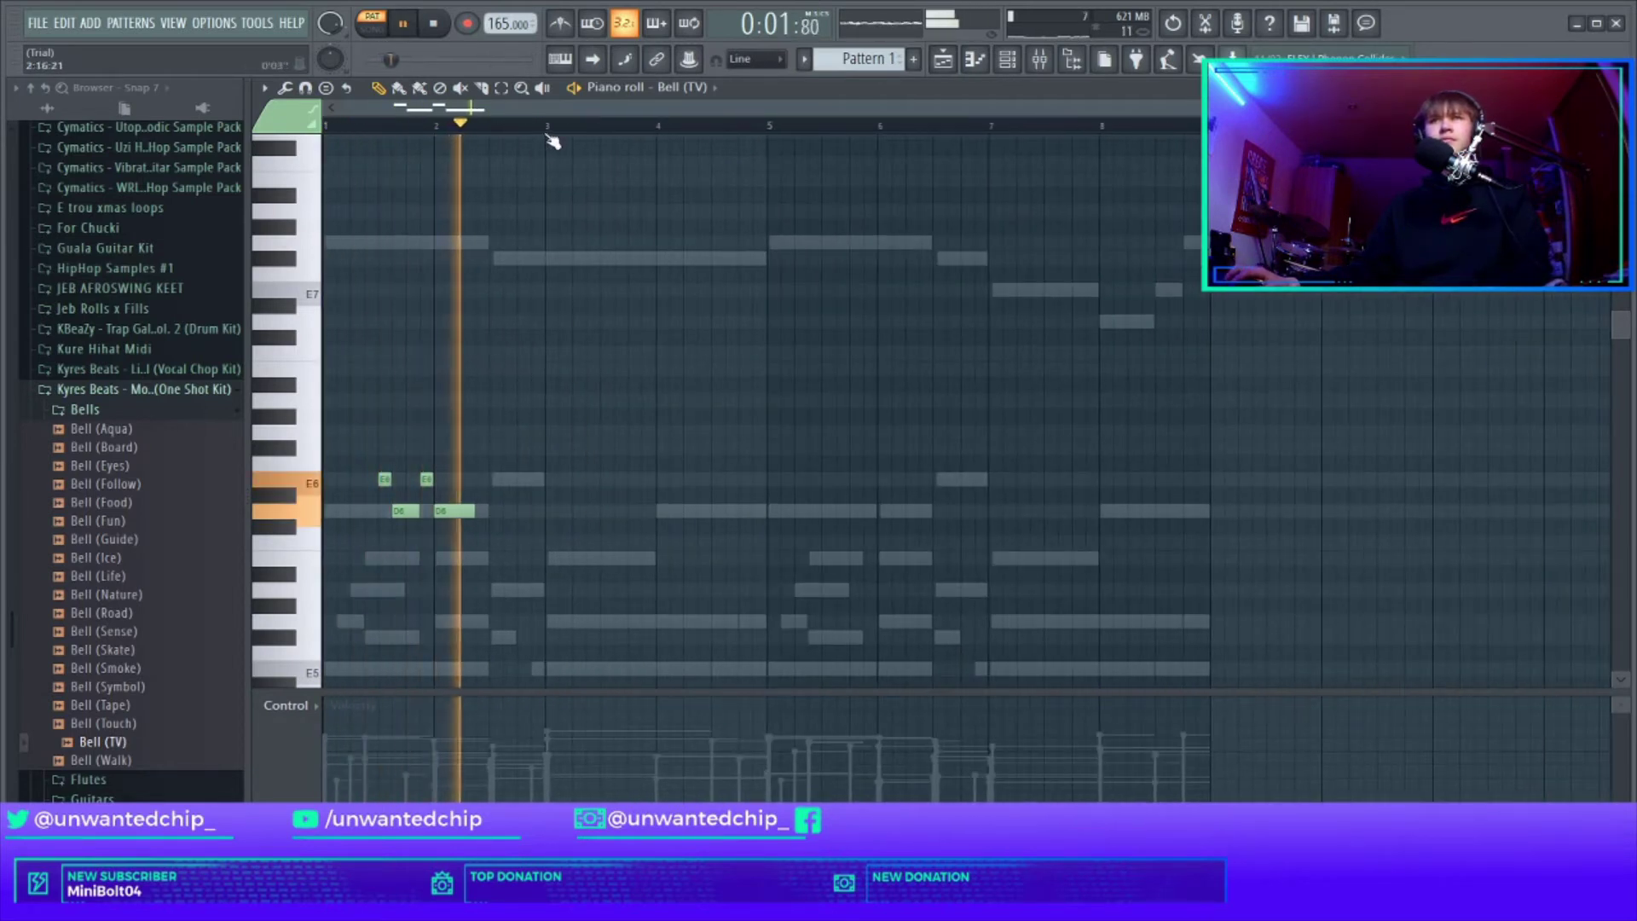
left_click_drag(325, 126, 752, 126)
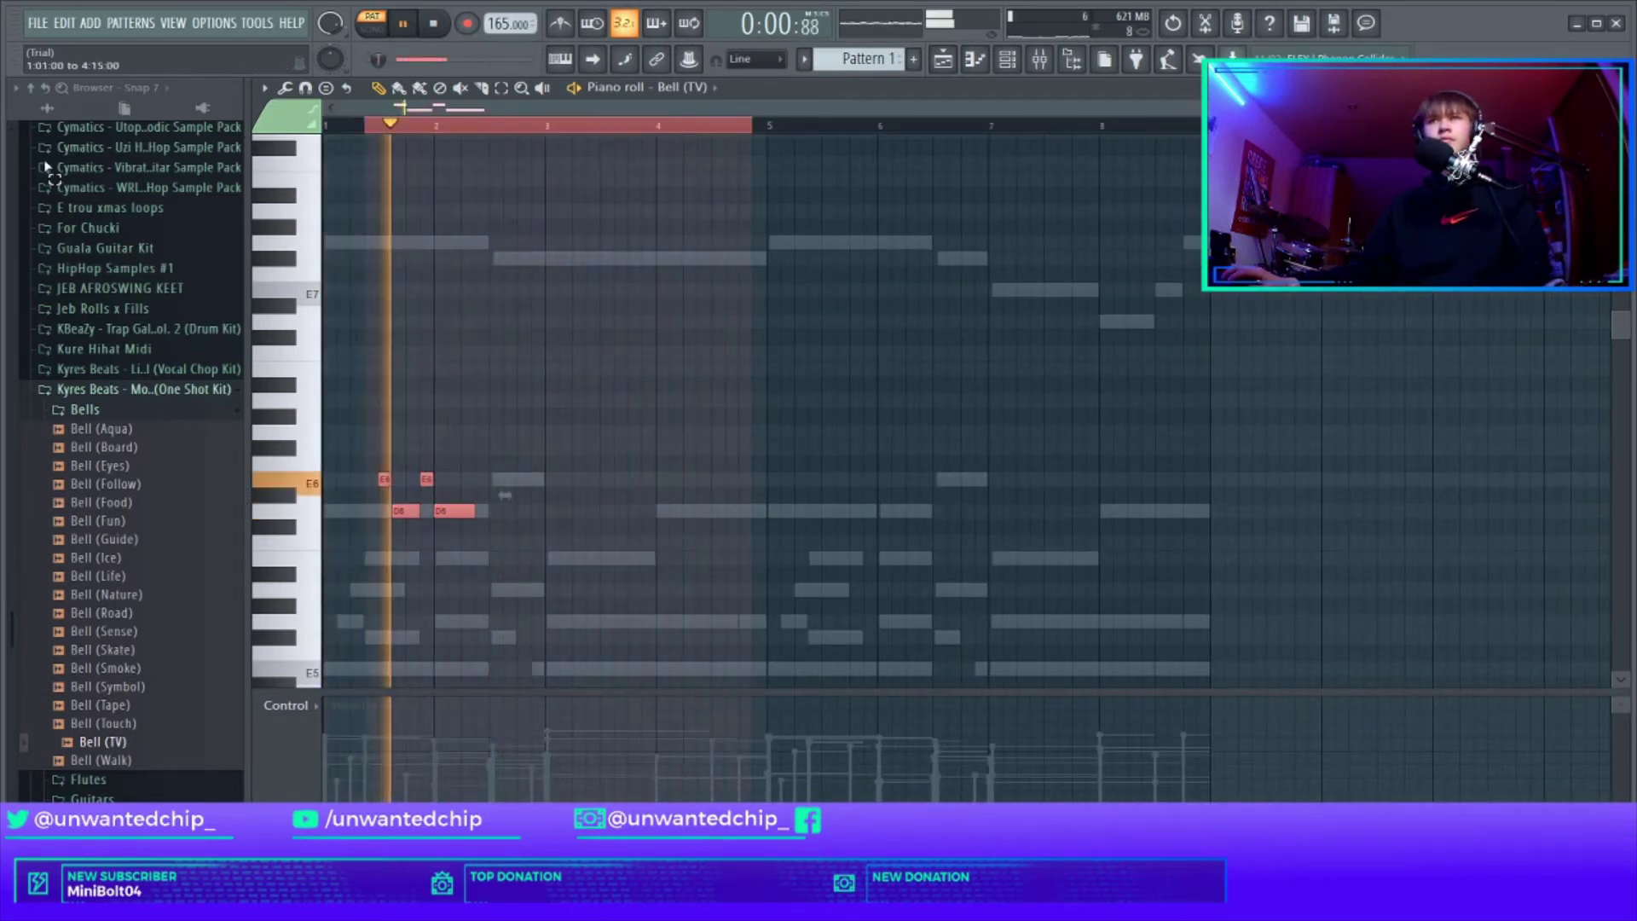
key("ctrl+b")
right_click(840, 128)
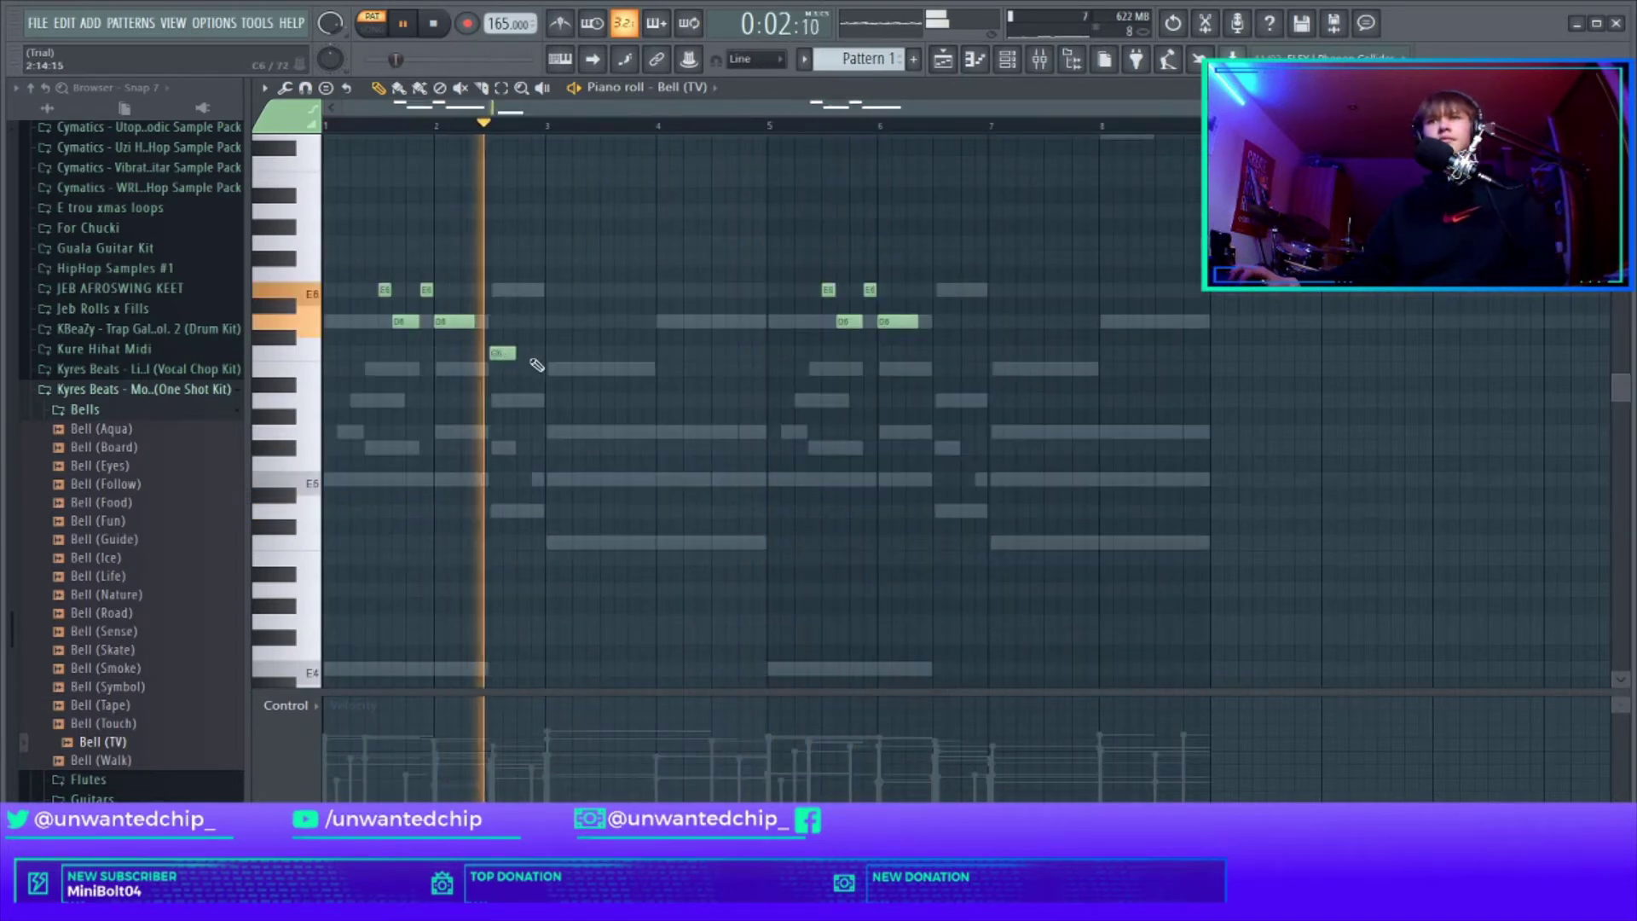
Step: Lower the last bell note in bar 2 to A5, lengthen it to the end of the bar and audition it
key("space")
key("space")
left_click_drag(501, 357, 519, 400)
key("space")
key("space")
Step: Raise the bell note in the second half of bar 2 to E6, audition it and add a D6 note at the start of bar 3
left_click(519, 404, "ctrl")
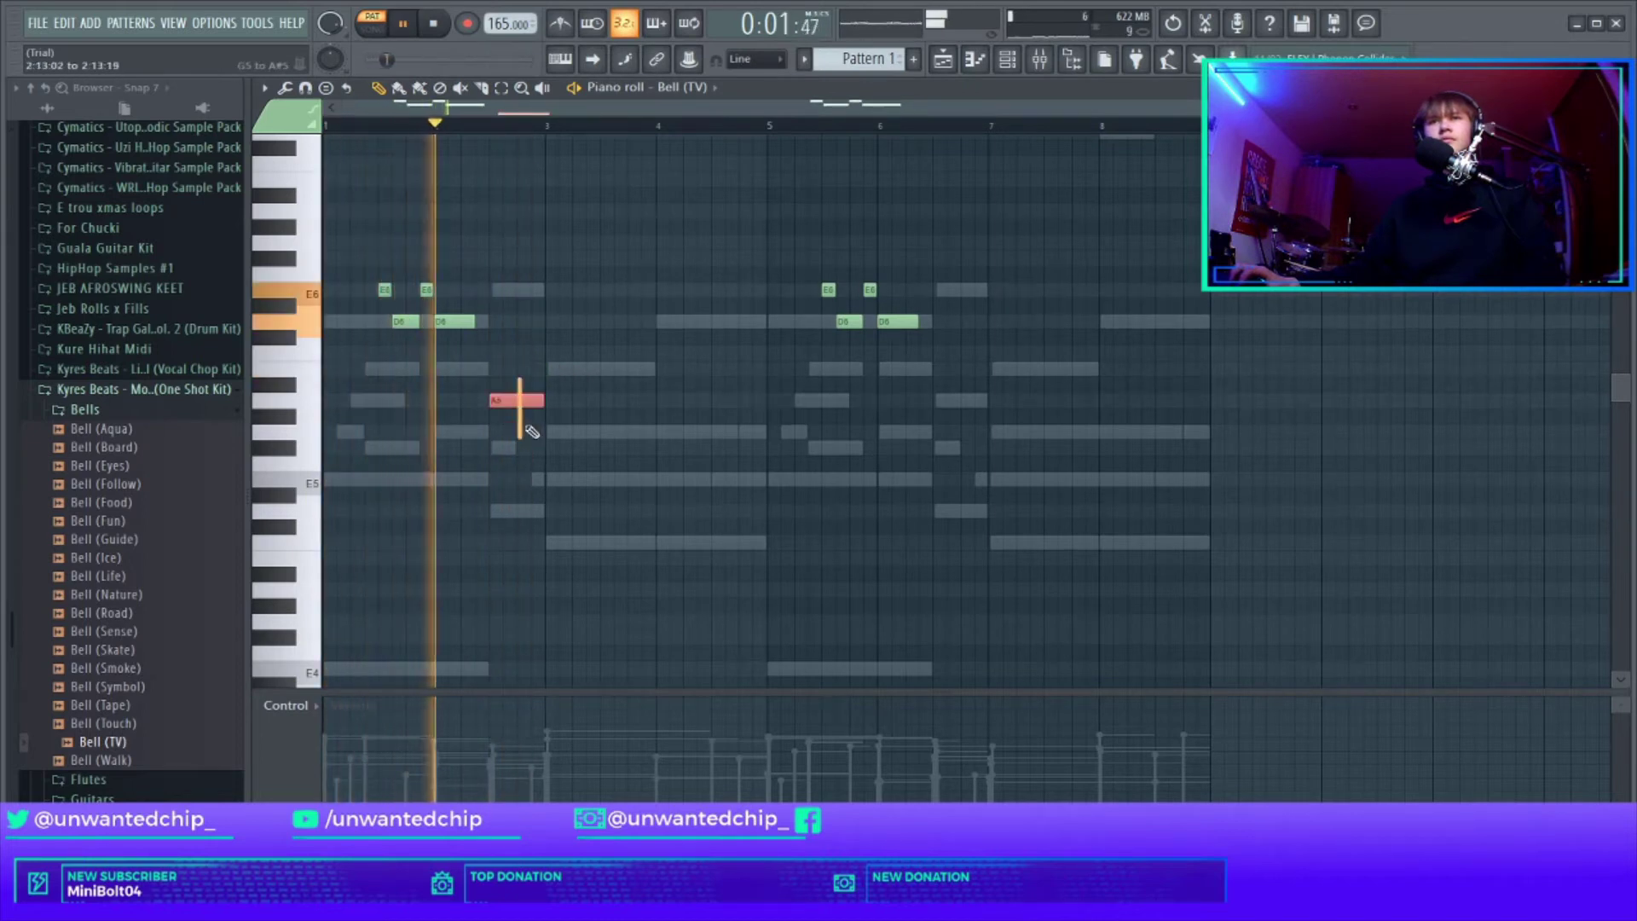
key("ctrl+Up")
key("shift+Down")
key("shift+Down")
key("shift+Down")
key("shift+Down")
key("shift+Down")
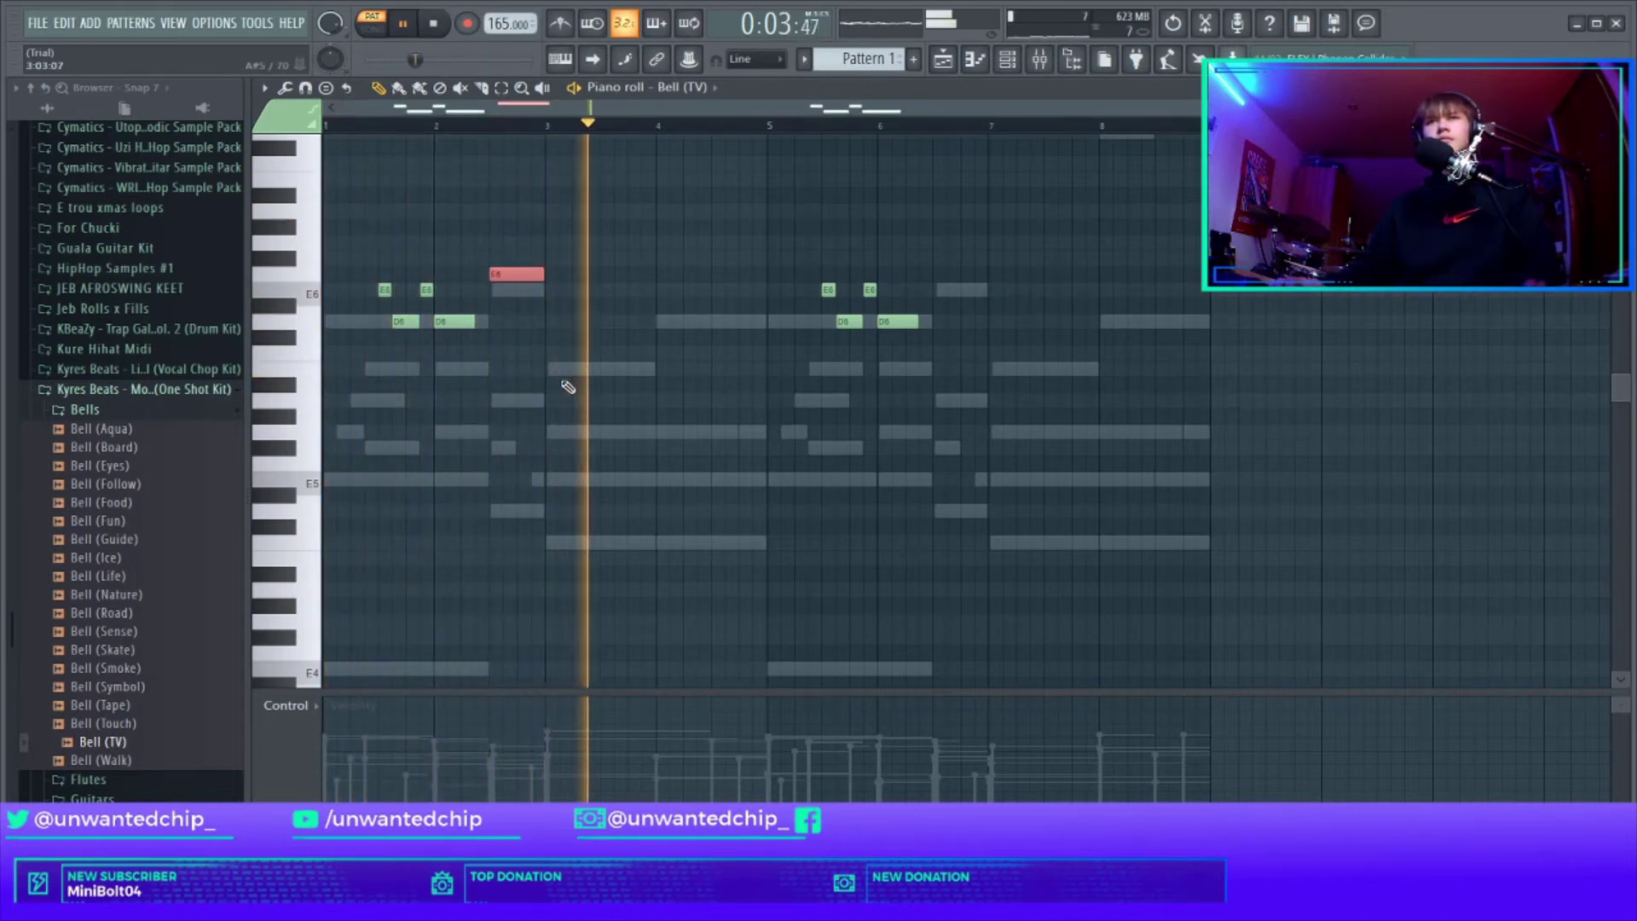
key("space")
key("space")
left_click(559, 321)
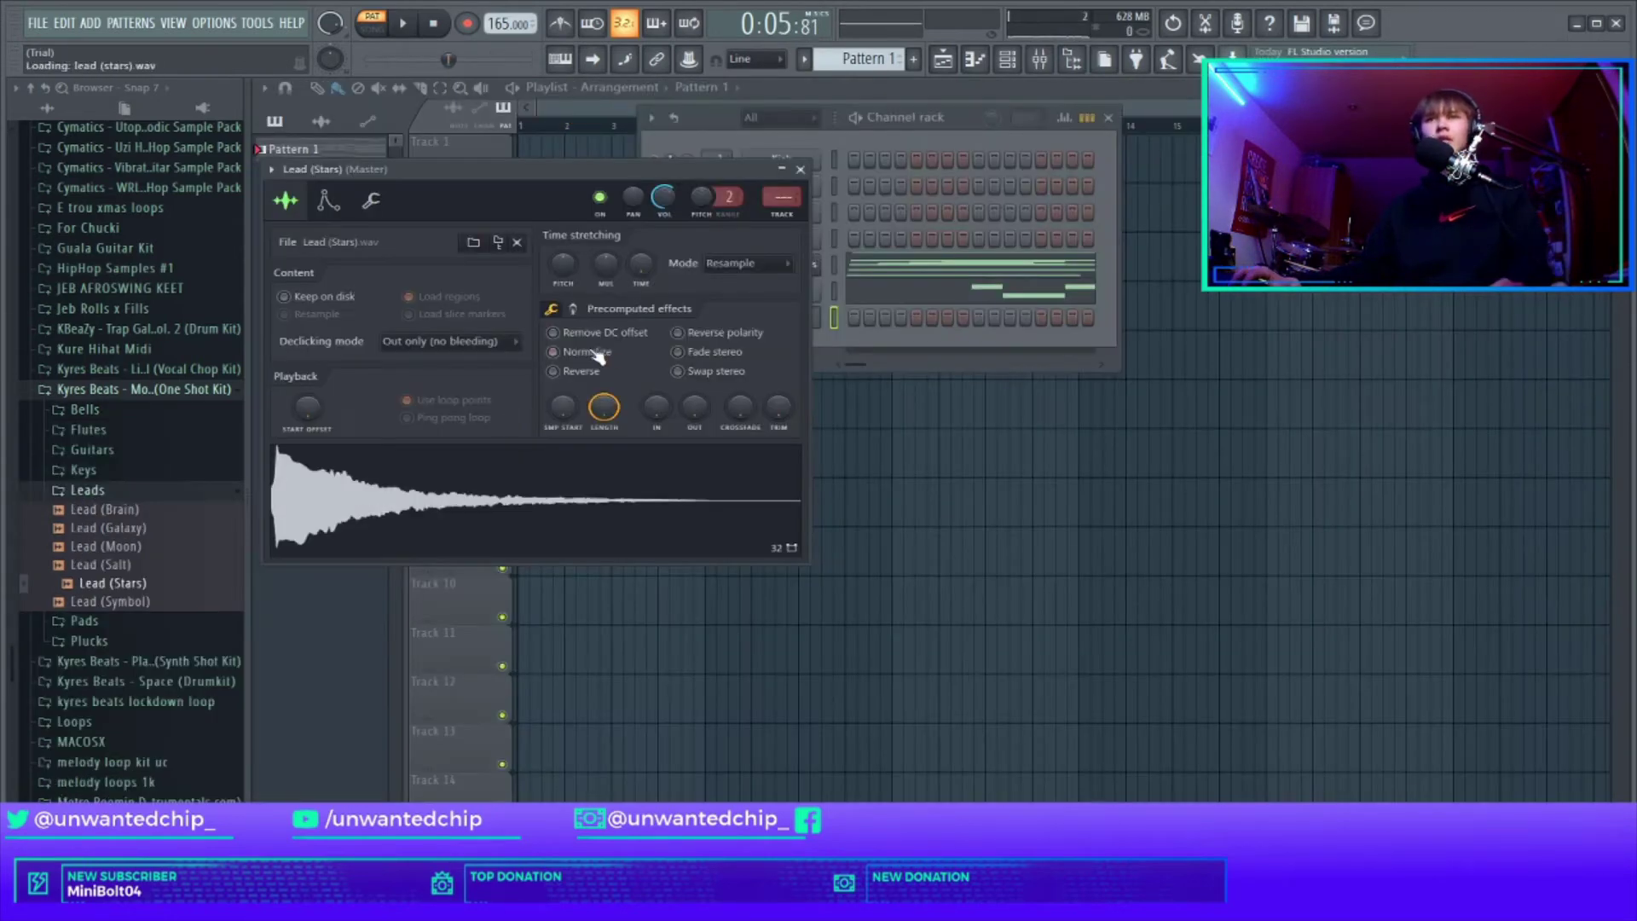
left_click_drag(528, 495, 445, 370)
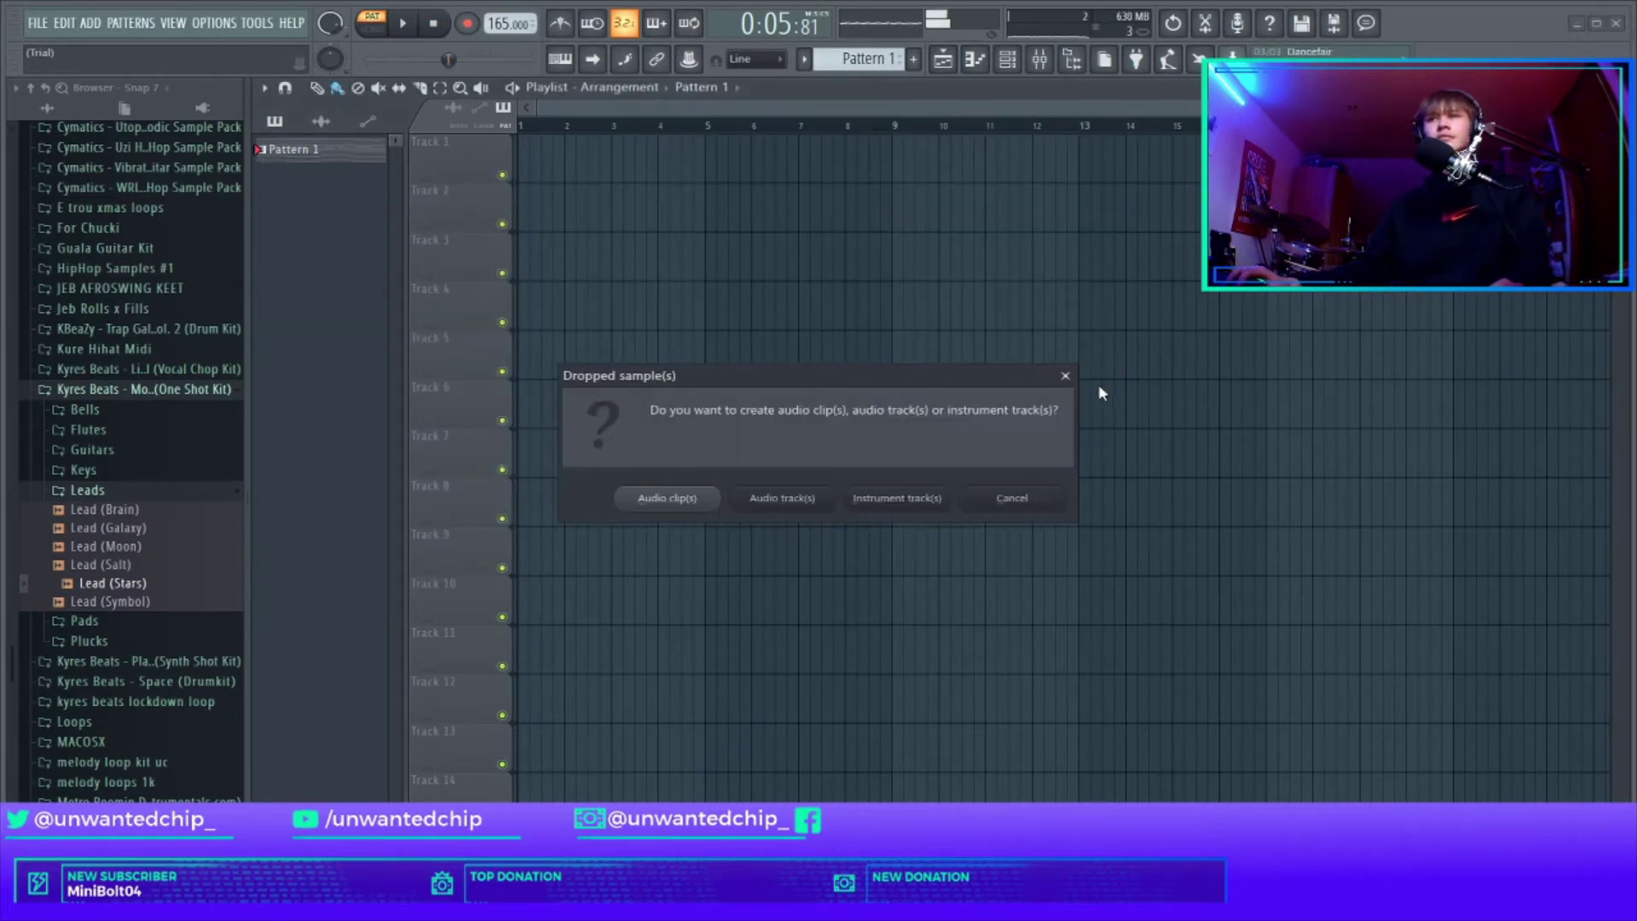
left_click(1066, 376)
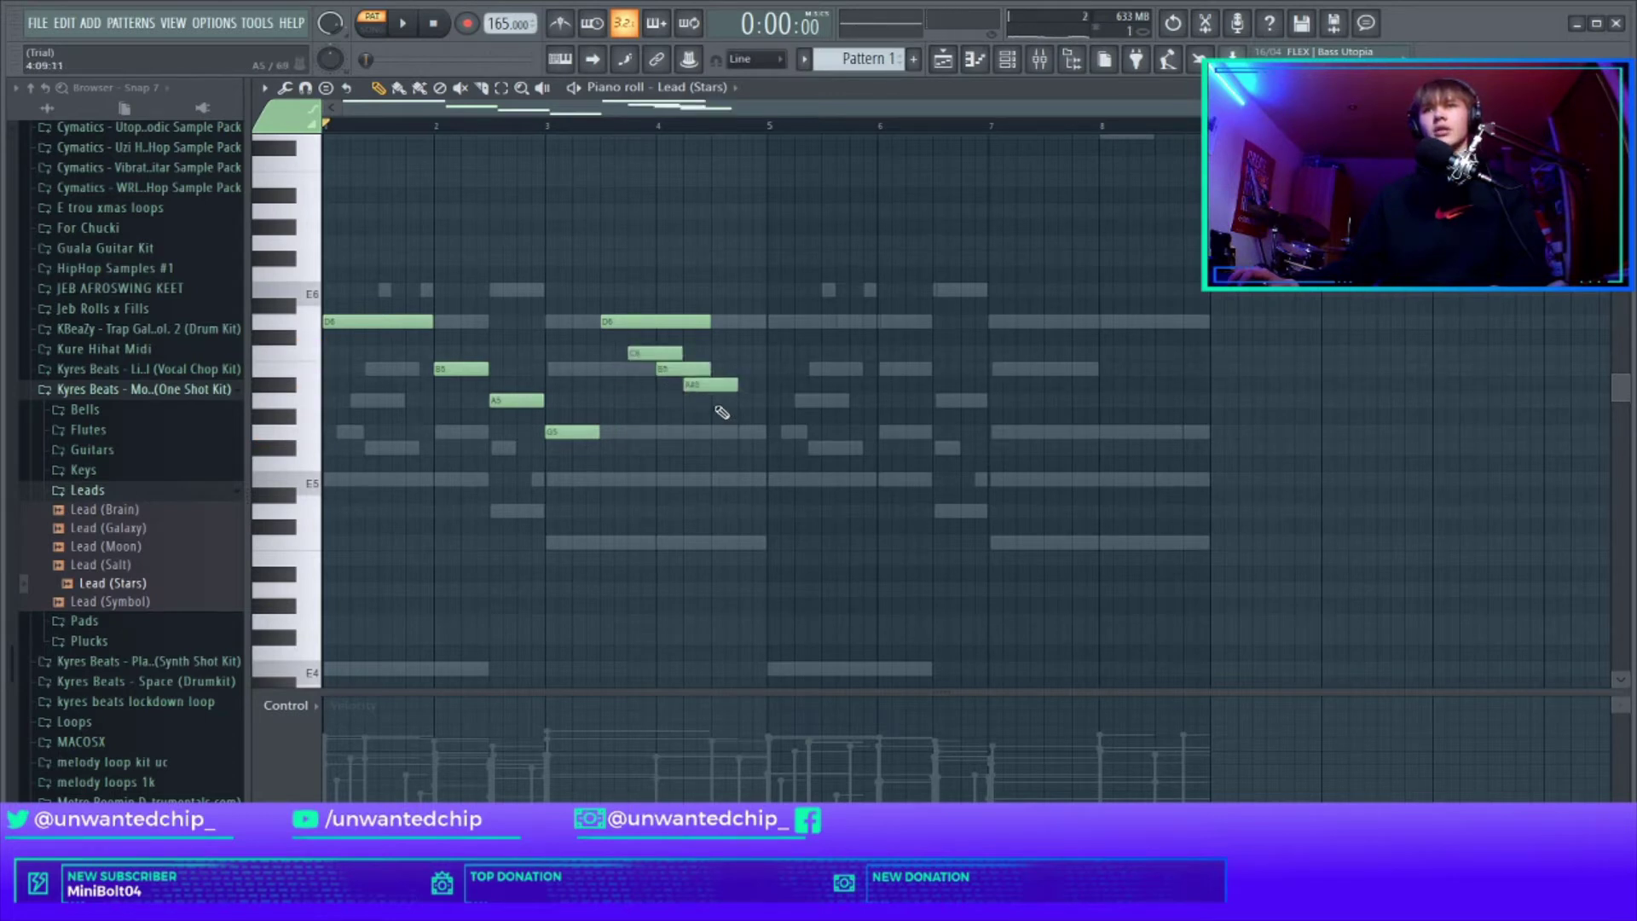
Step: Move the B5 note of the Lead (Stars) melody in bar 3 two steps earlier and audition the change
key("space")
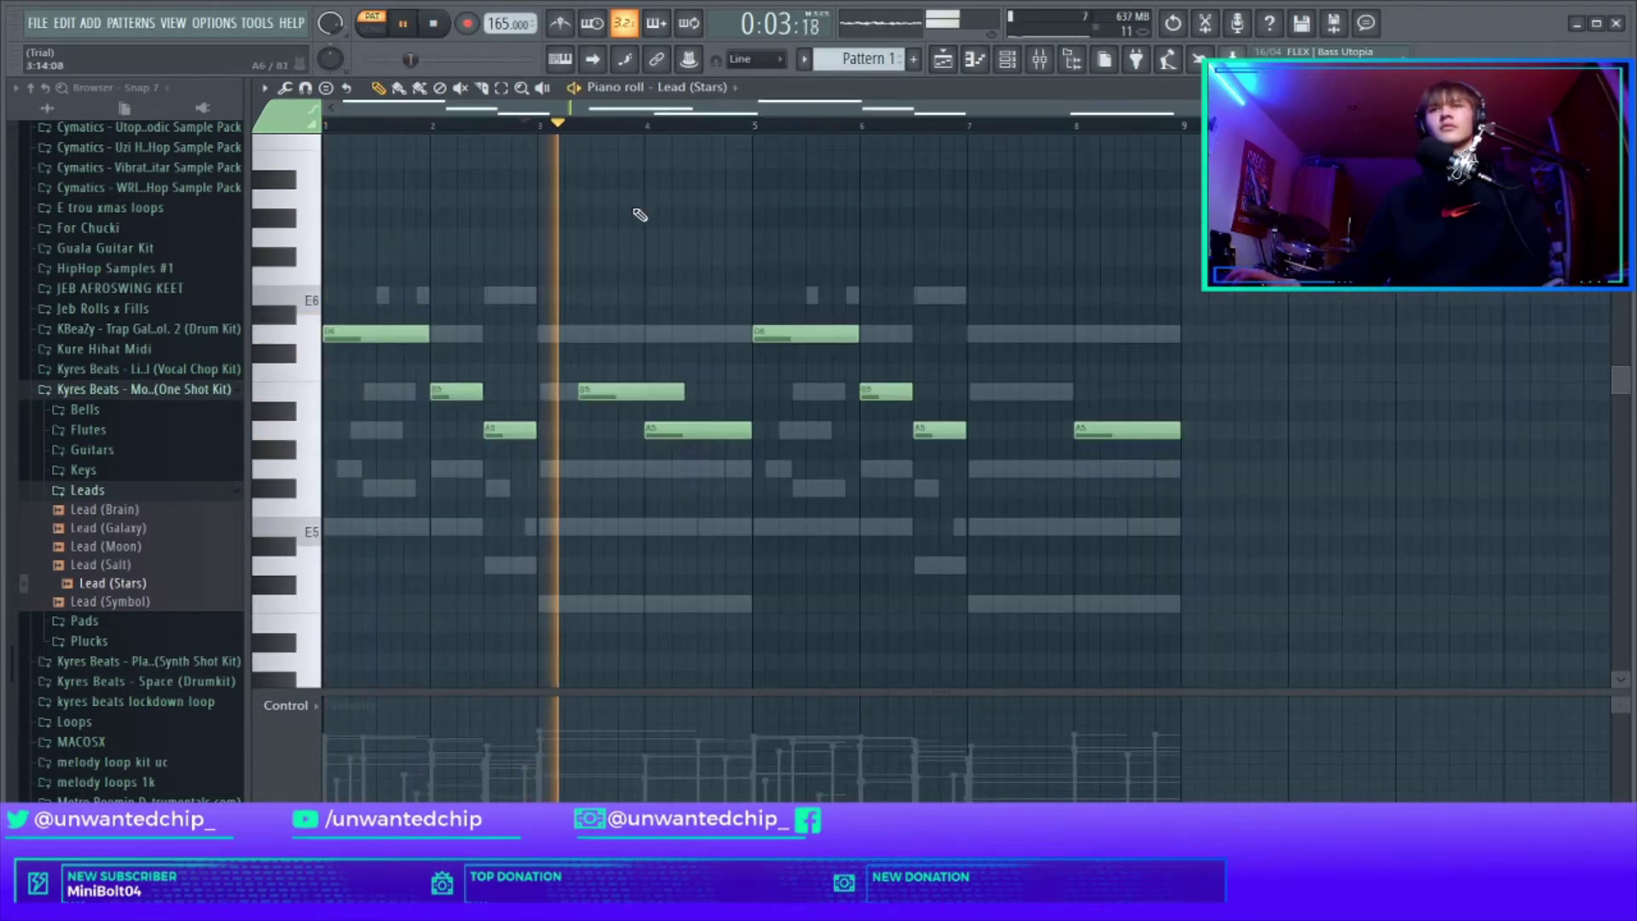
key("space")
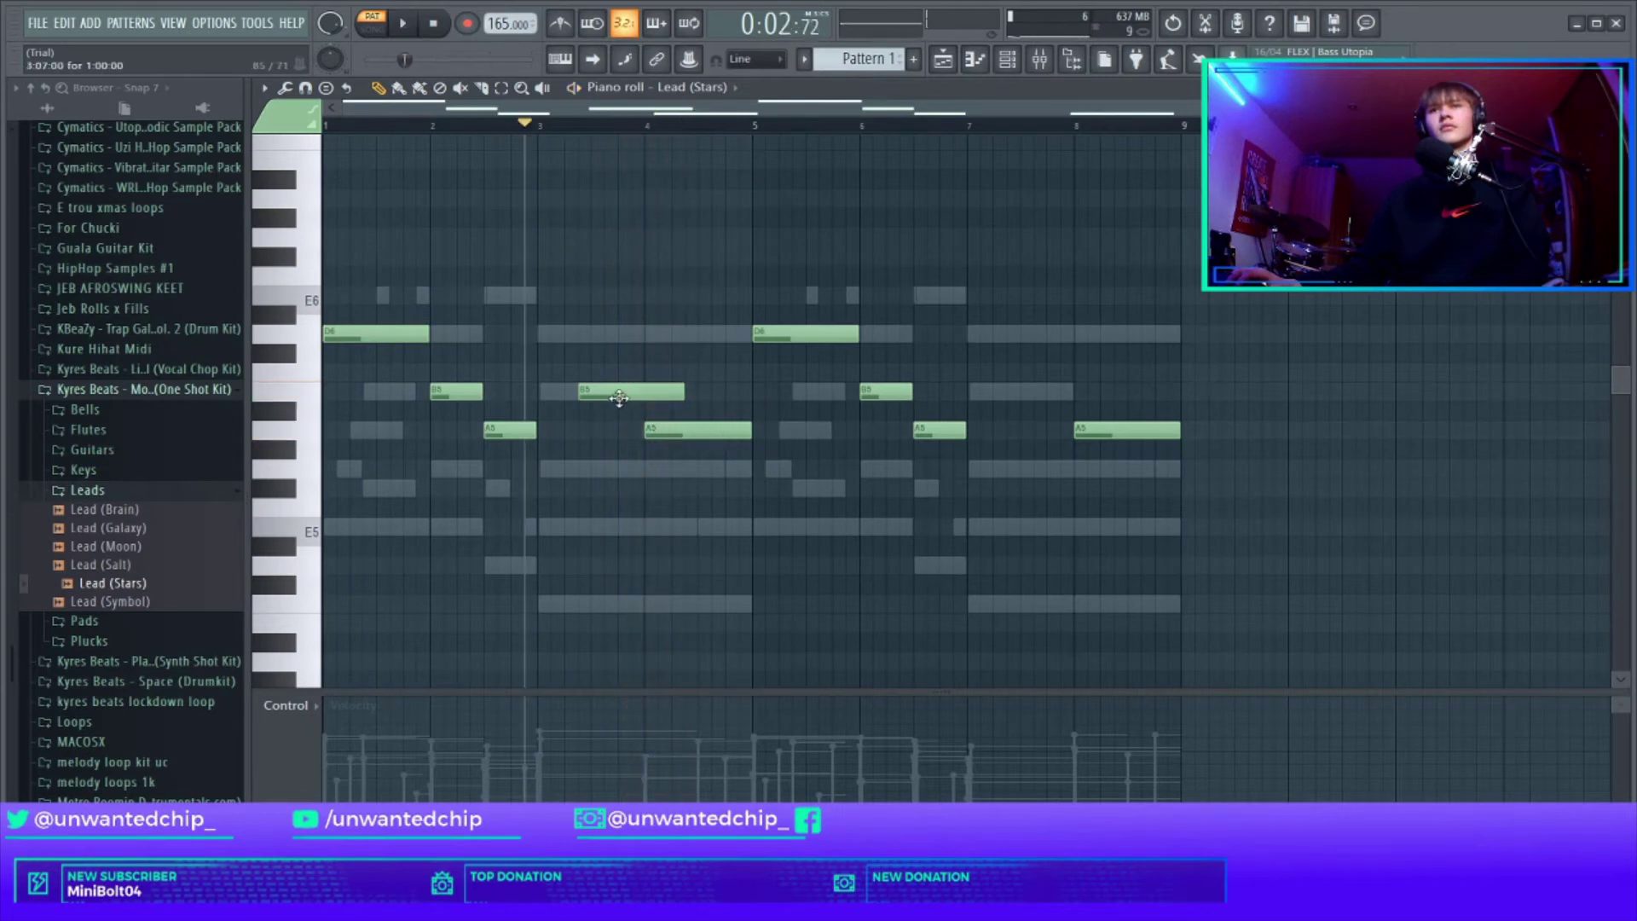
left_click_drag(619, 398, 605, 397)
key("space")
key("space")
key("space")
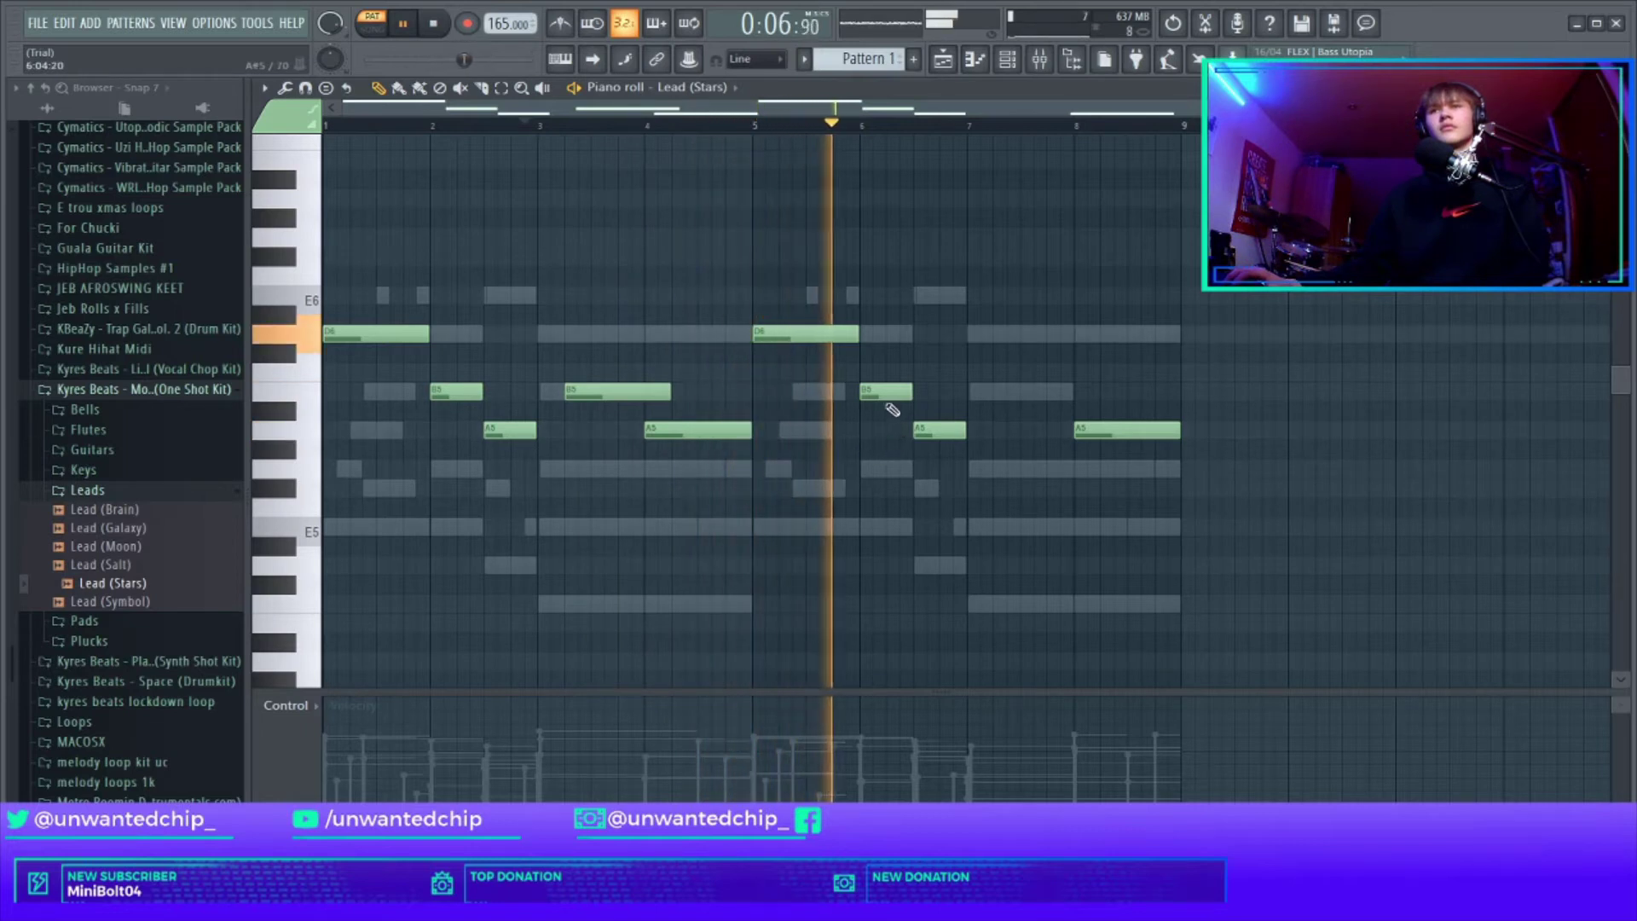
Step: Move the B5 lead notes in bars 6 and 2 four steps later and audition the melody from the beginning
left_click_drag(891, 392, 918, 392)
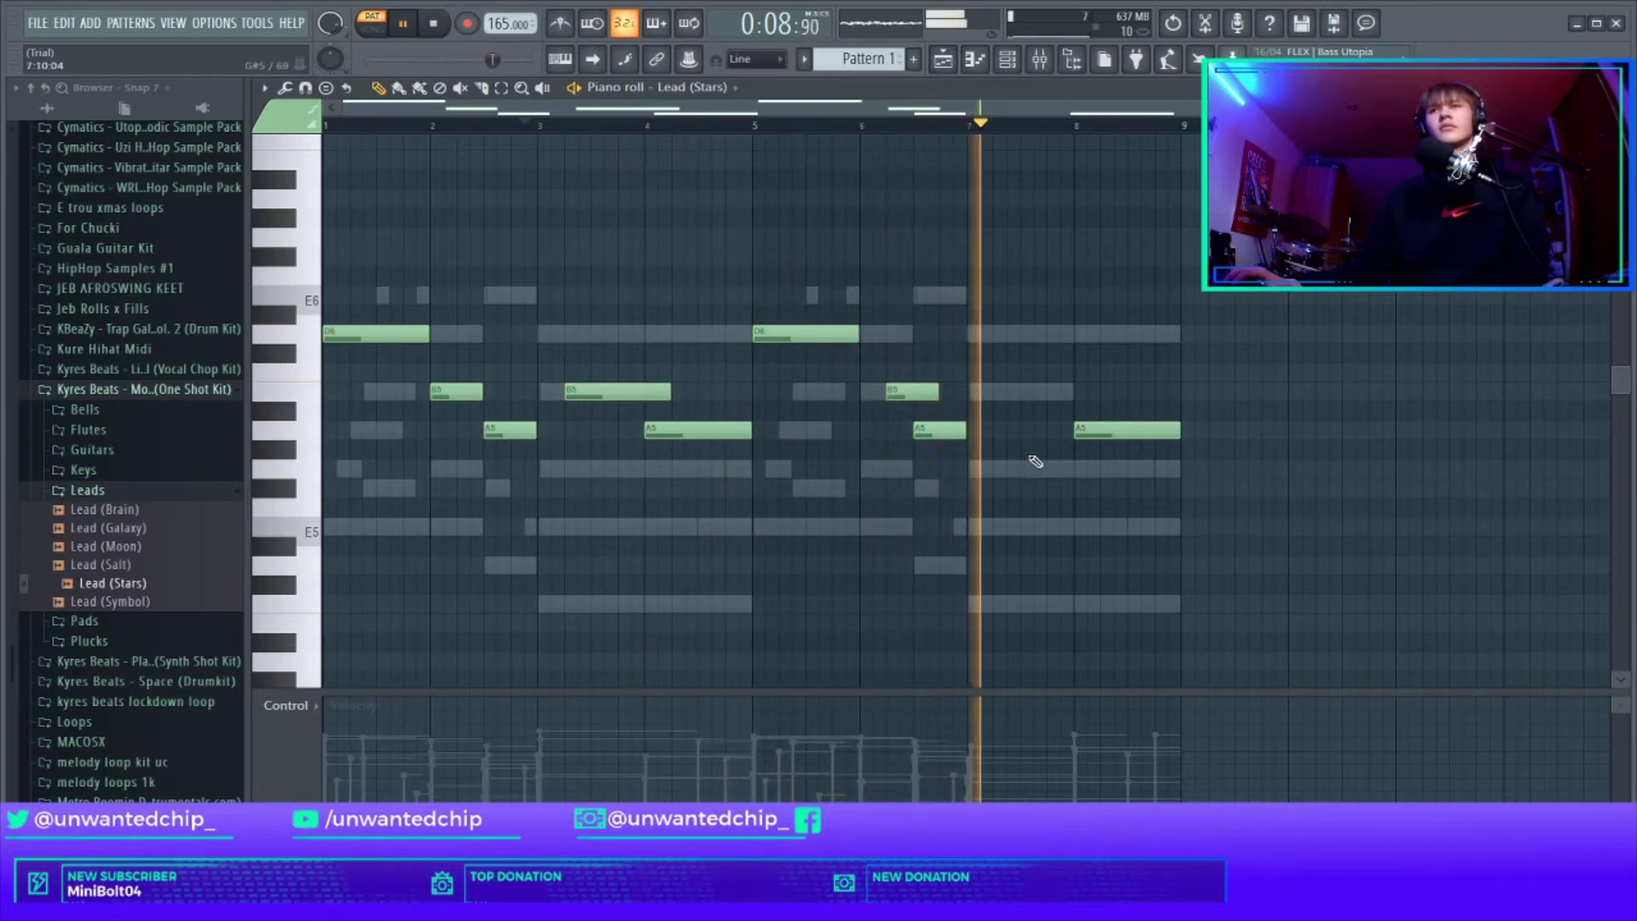
key("space")
key("space")
left_click_drag(451, 392, 479, 392)
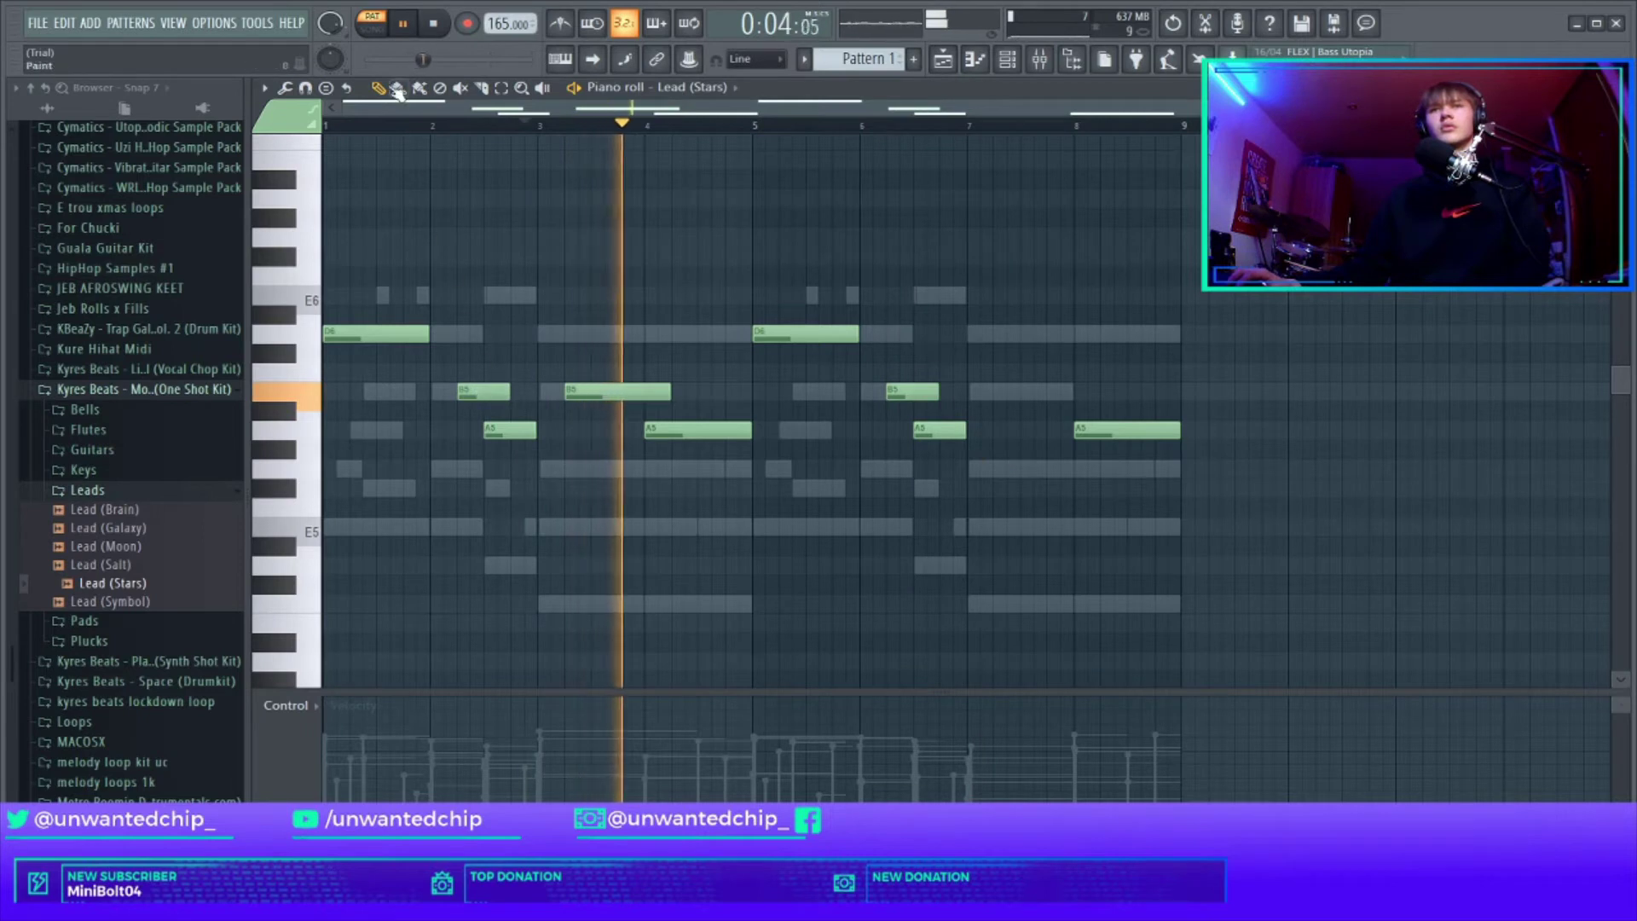
left_click(433, 26)
key("space")
double_click(433, 27)
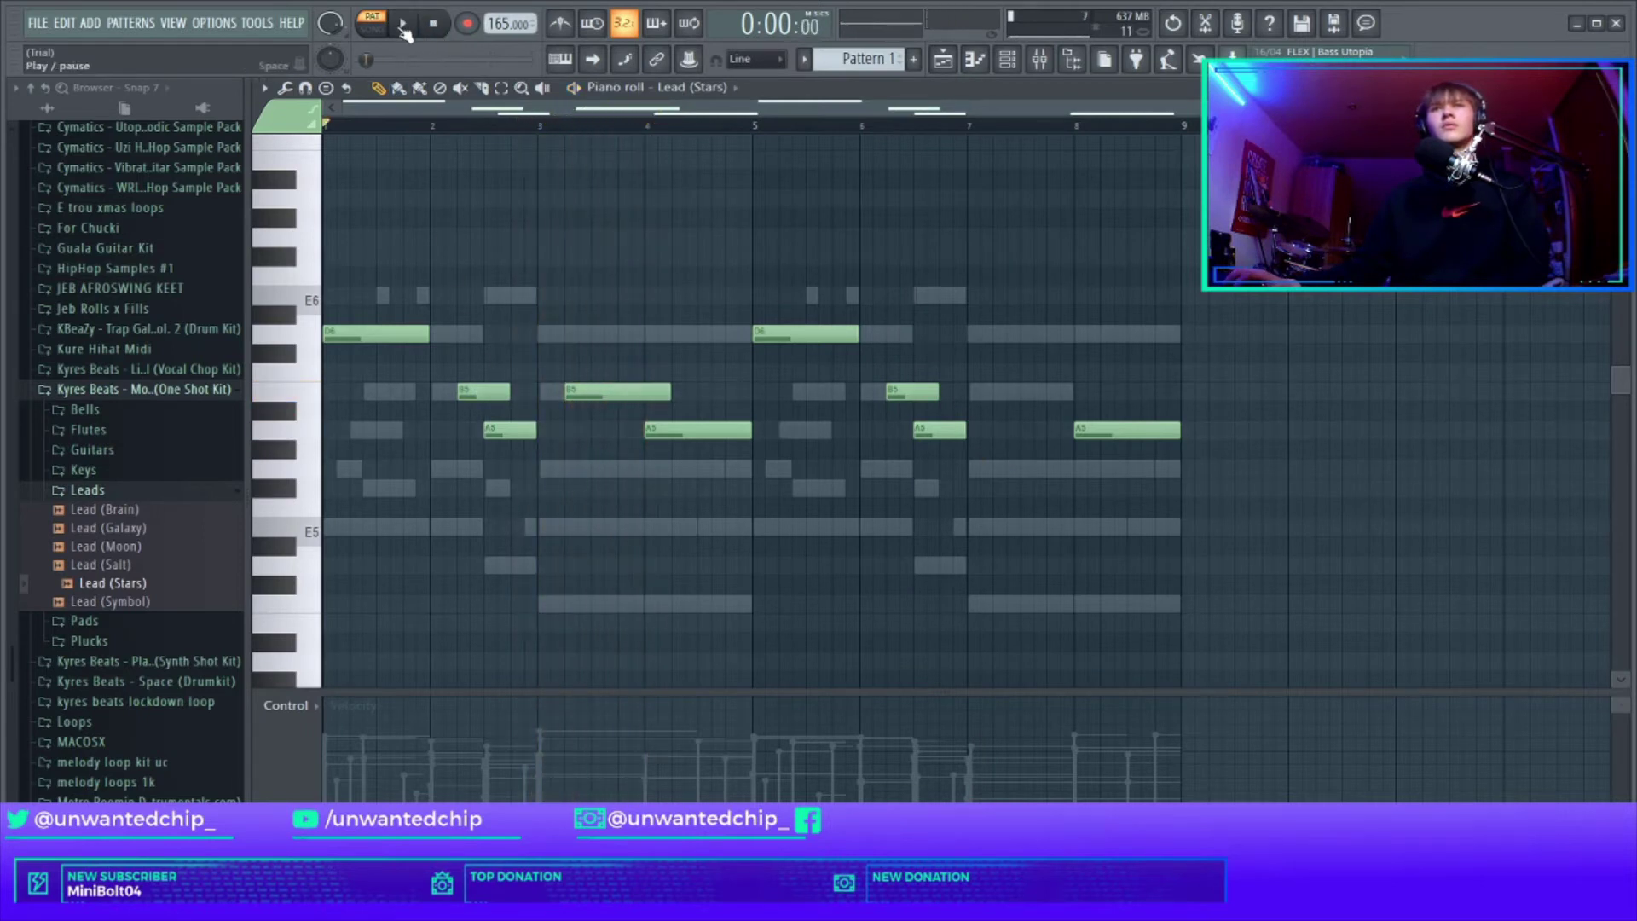
left_click(402, 26)
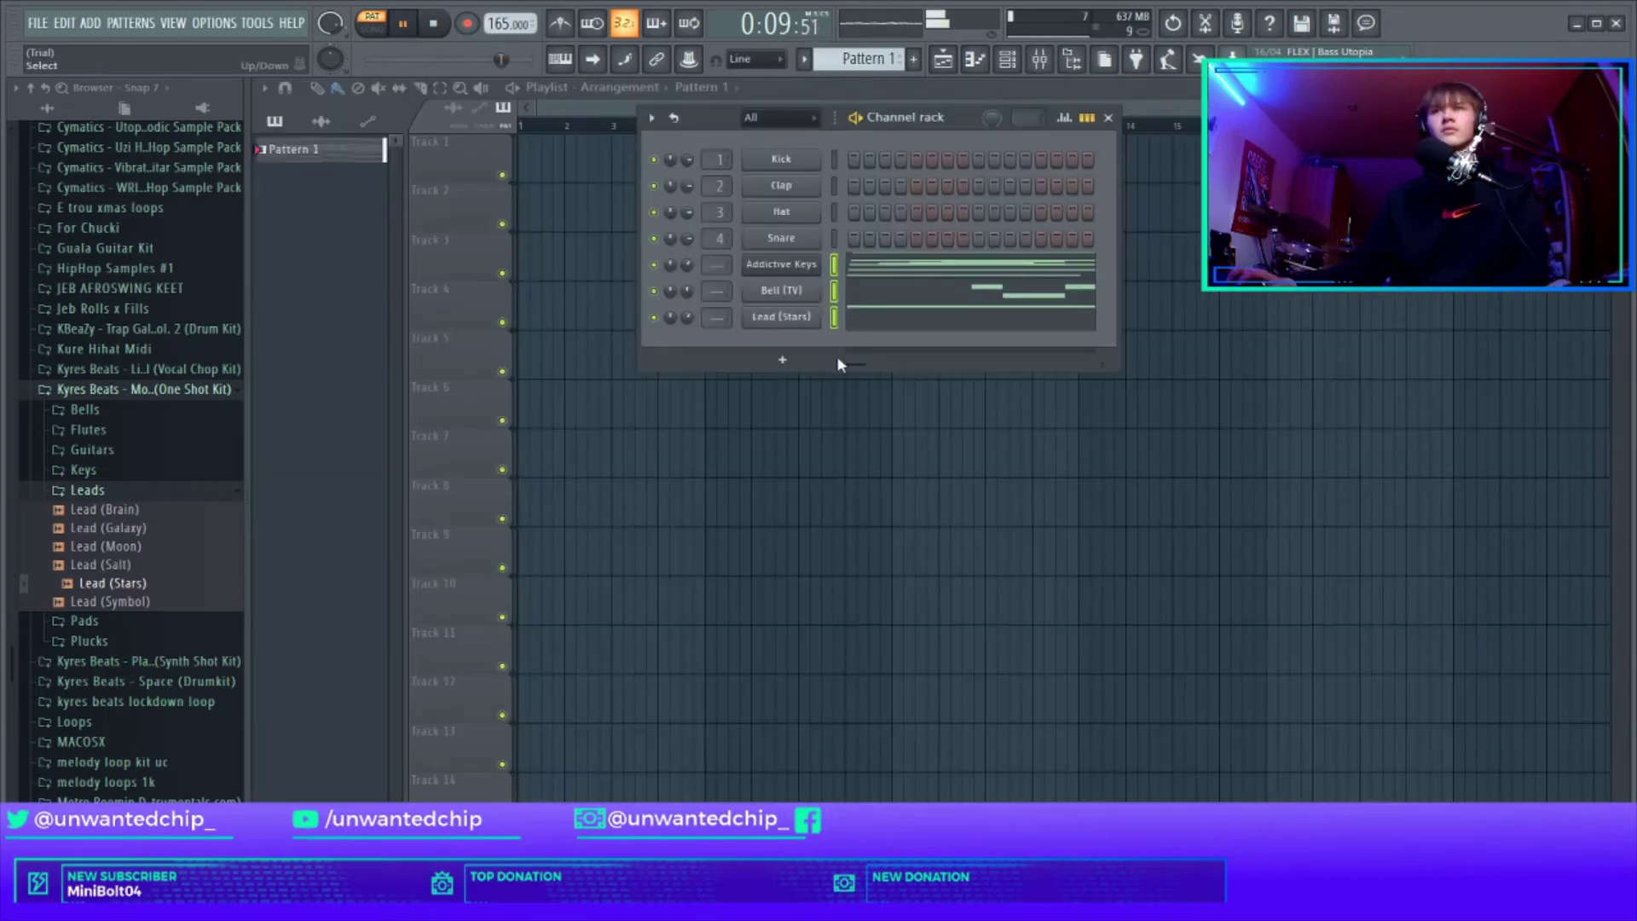
Step: Assign the Addictive Keys, Bell (TV) and Lead (Stars) channels to mixer inserts 5 to 7 and route them to Insert 1
key("F9")
key("F8")
key("F8")
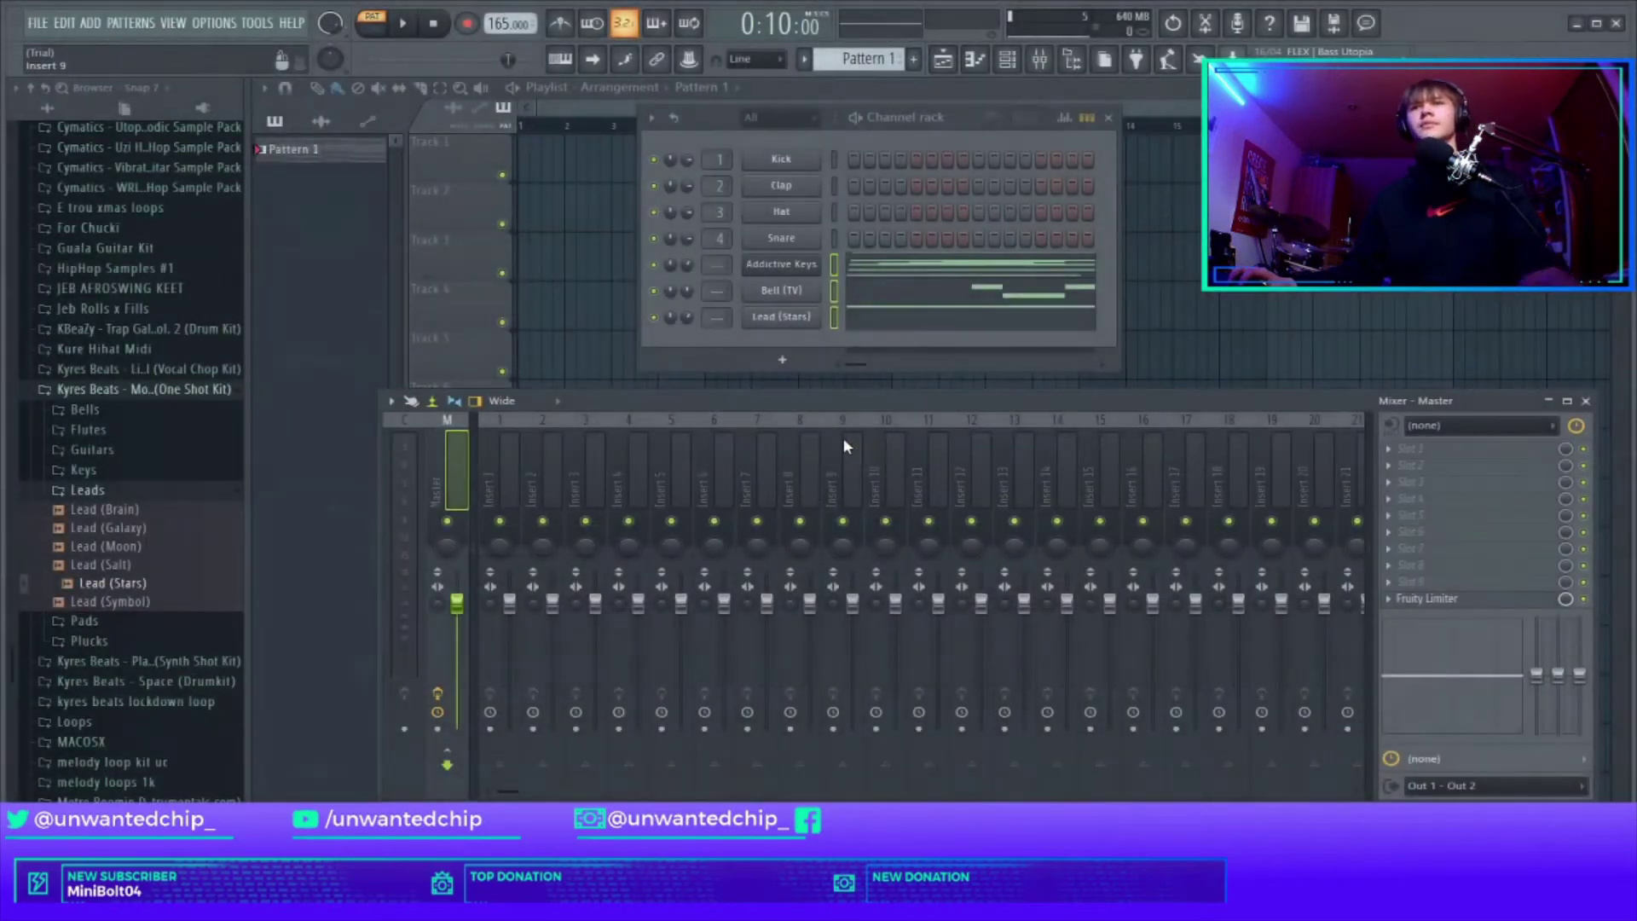
left_click(691, 463)
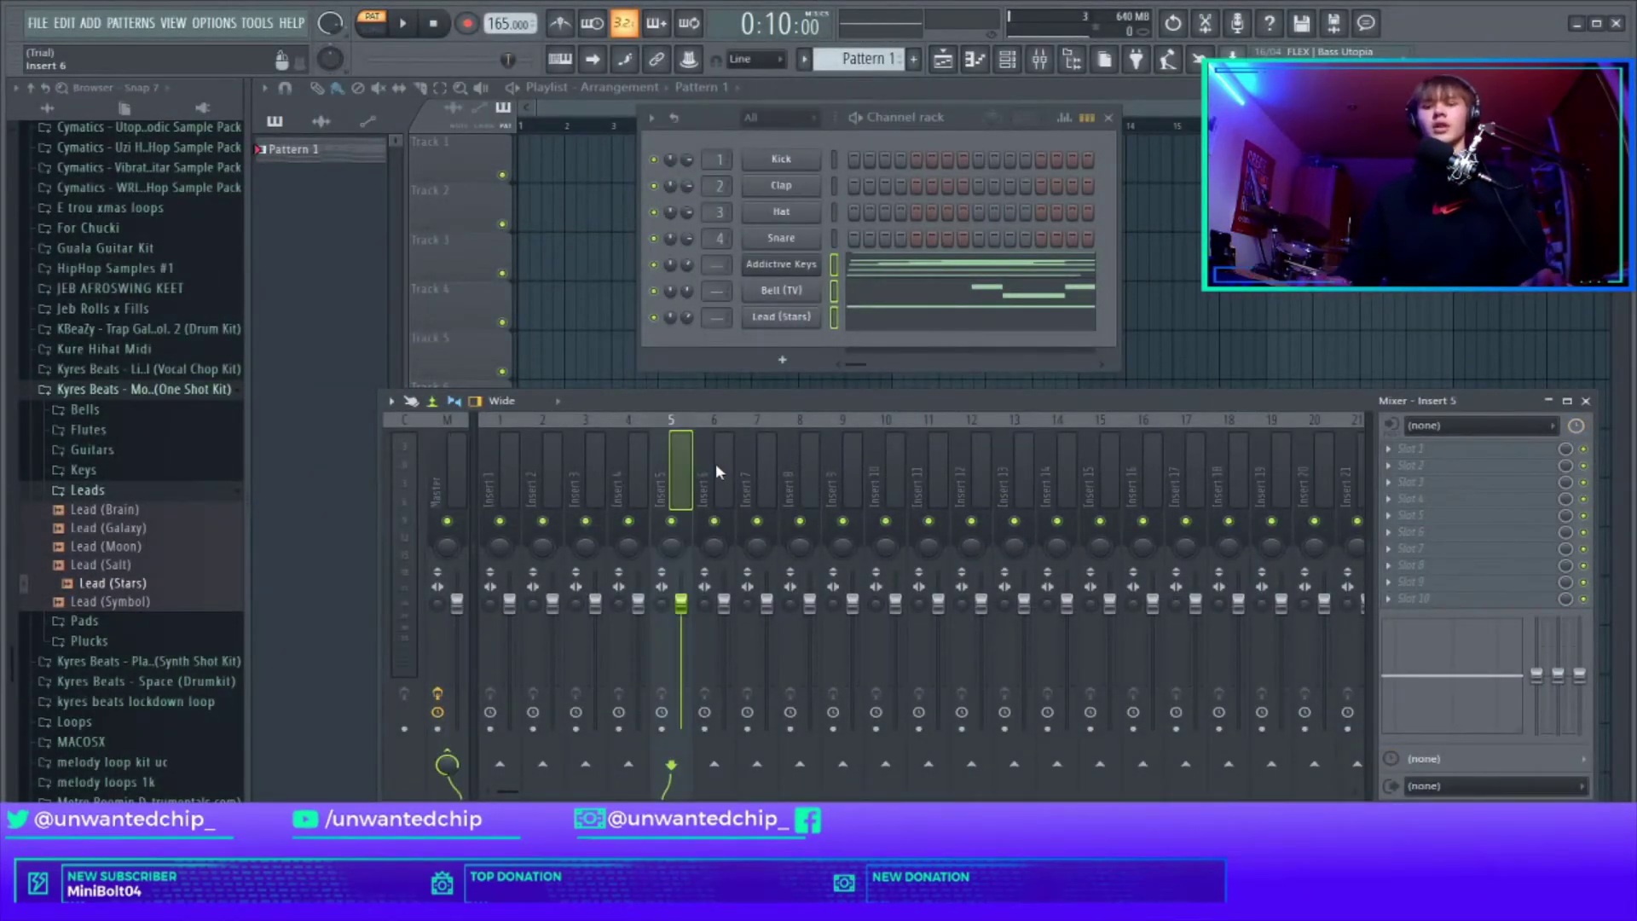
key("ctrl+shift+l")
left_click(761, 480, "shift")
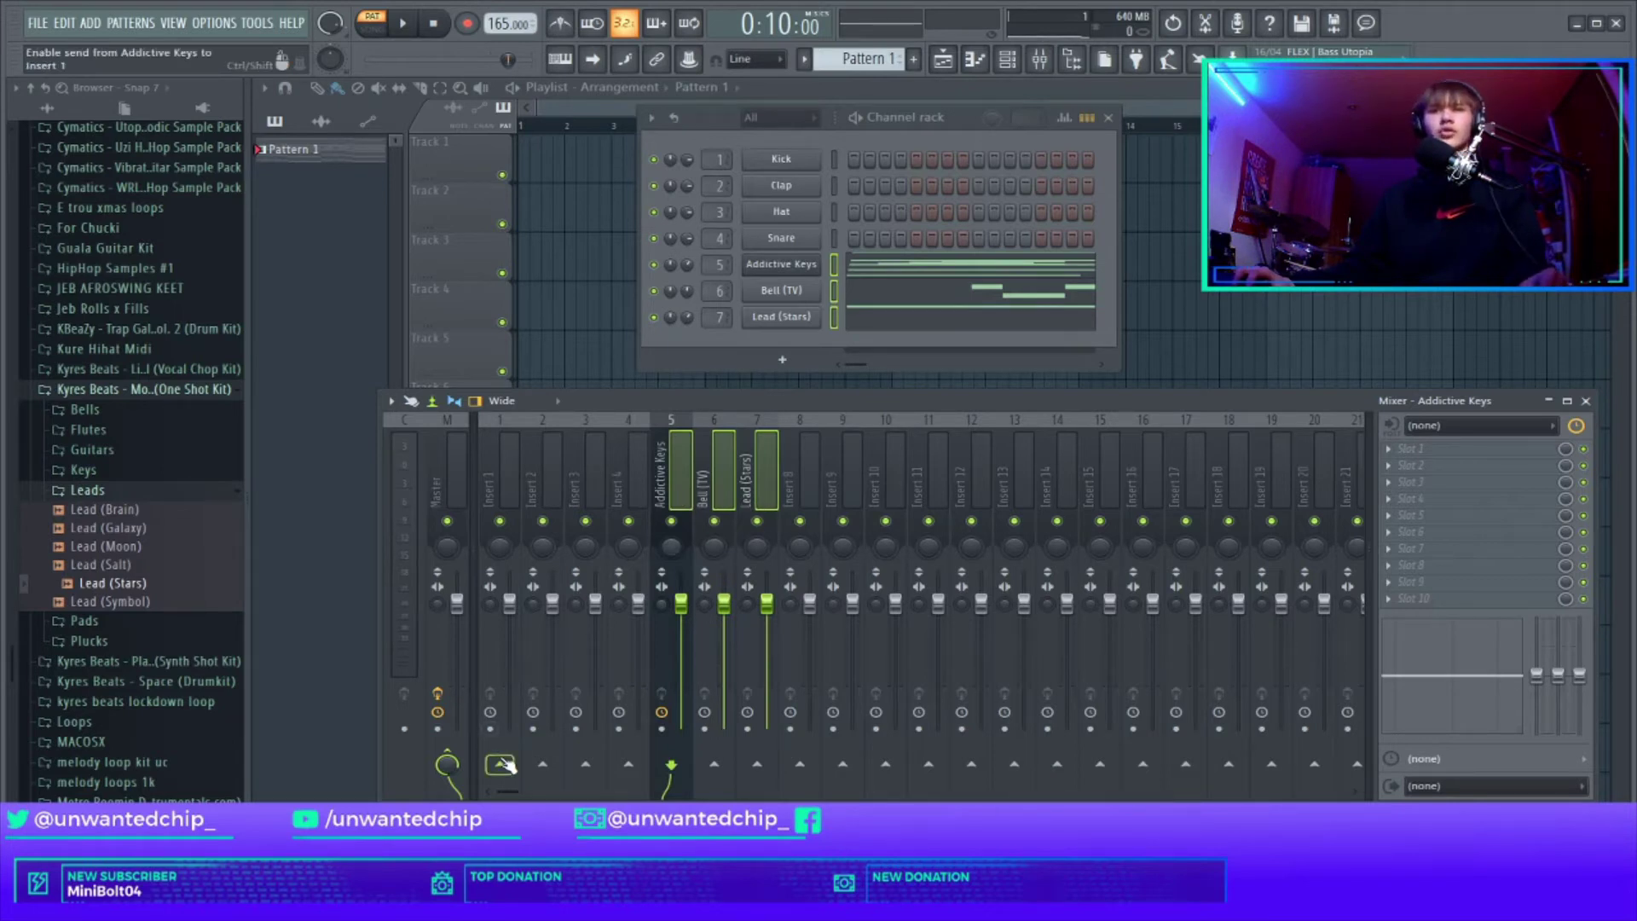
left_click(516, 538)
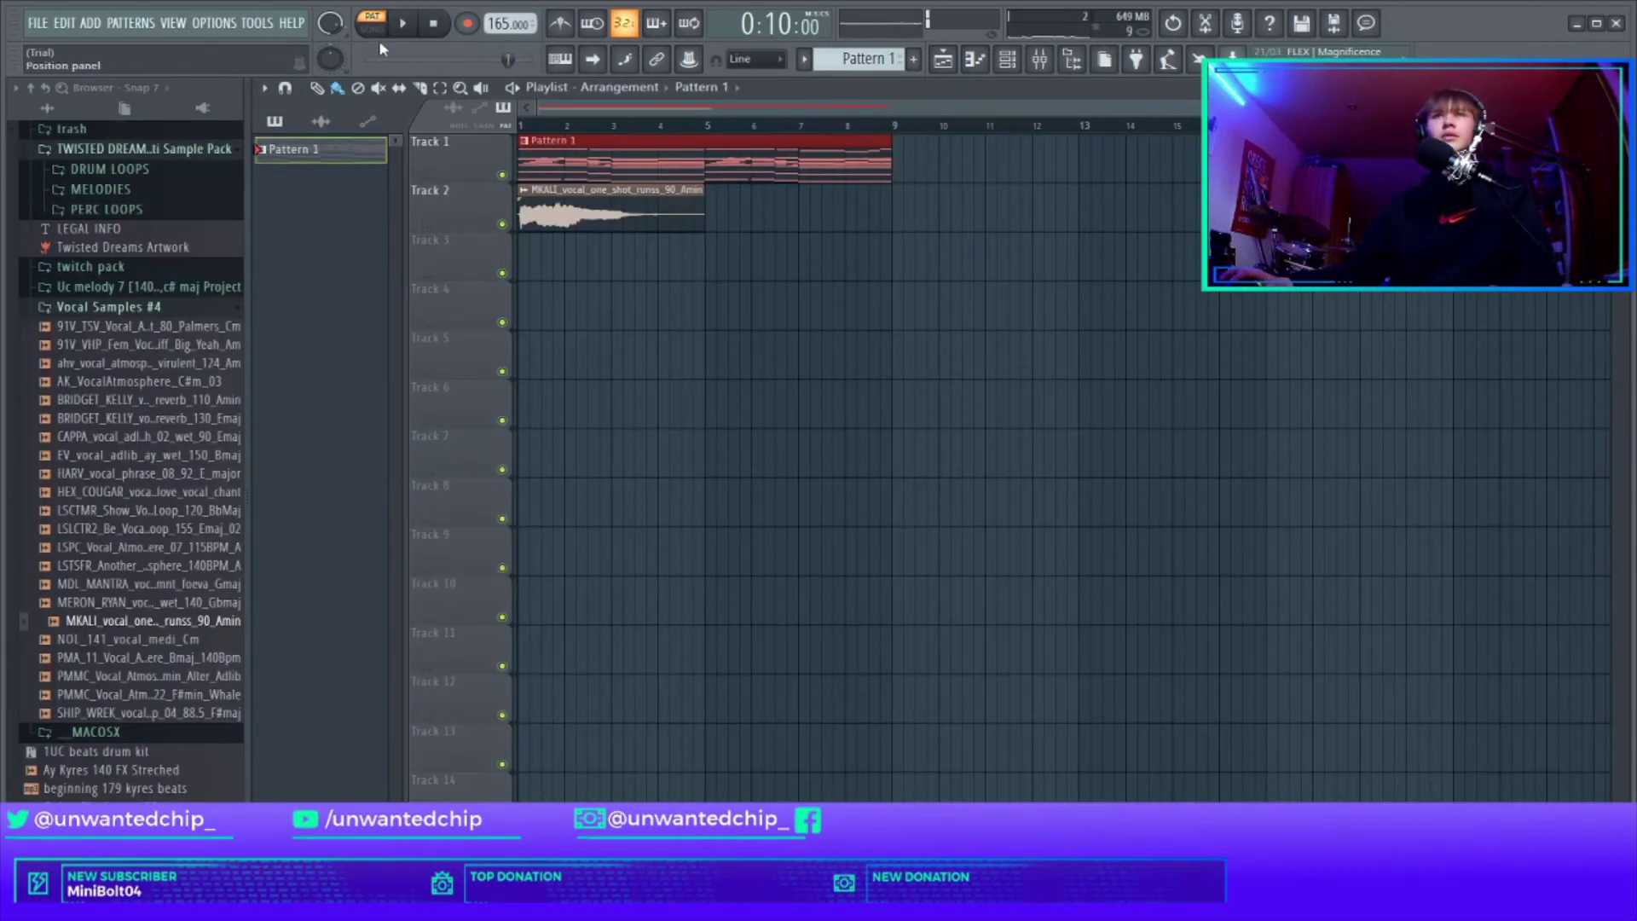
Step: Audition the MKALI vocal one-shot on Track 2 with the pattern and assign it to mixer Insert 8
key("space")
double_click(578, 213)
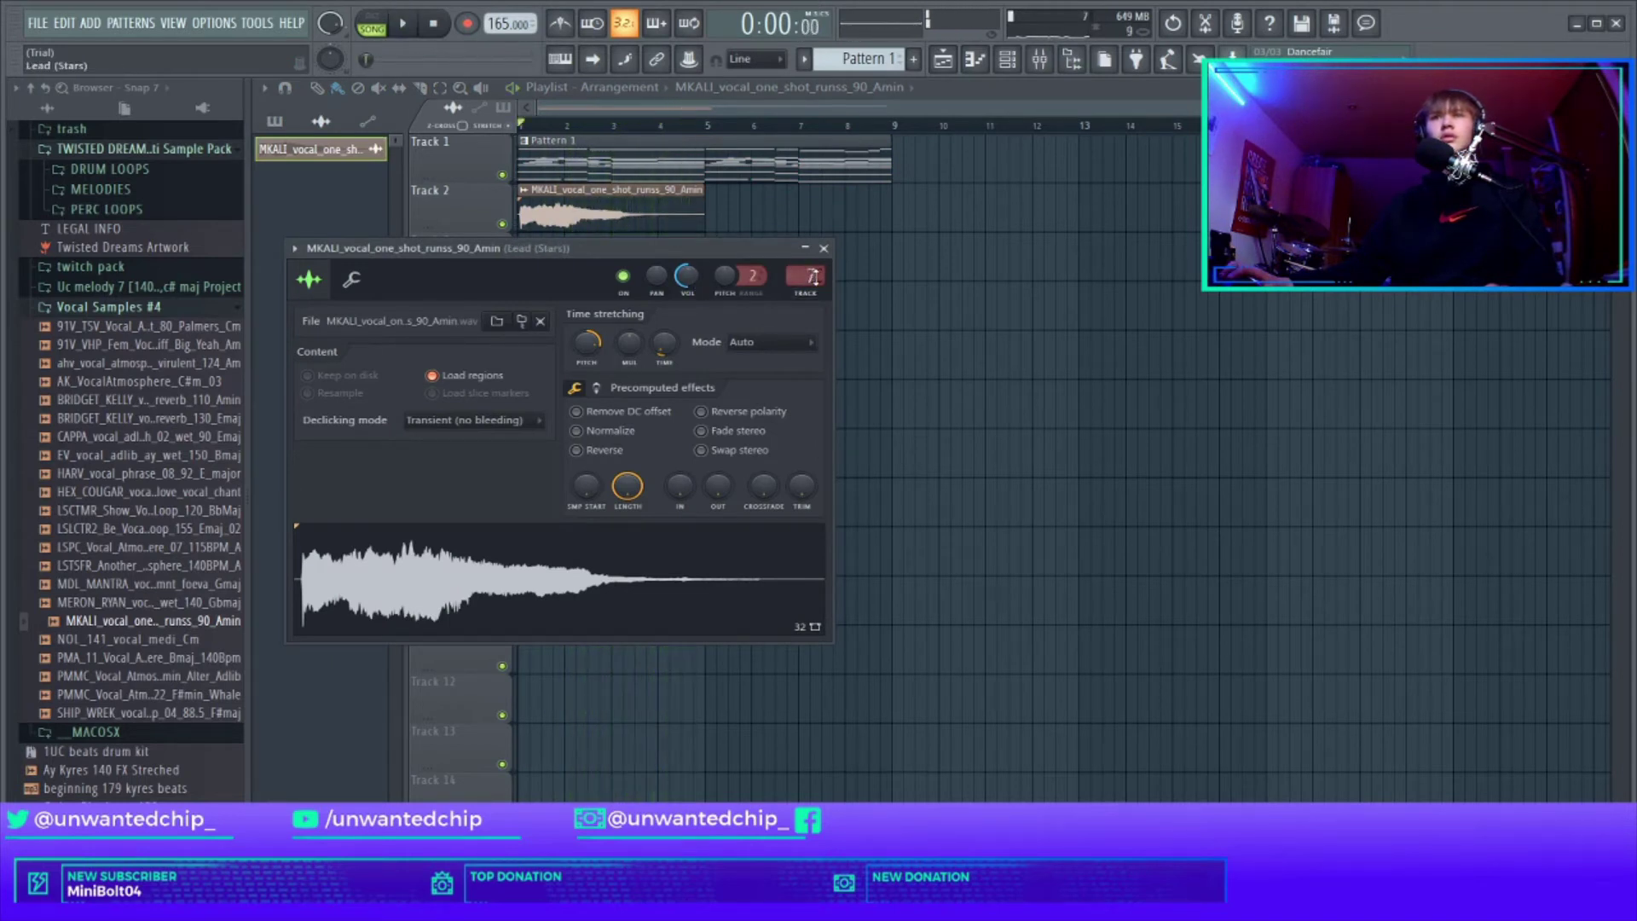
left_click(824, 248)
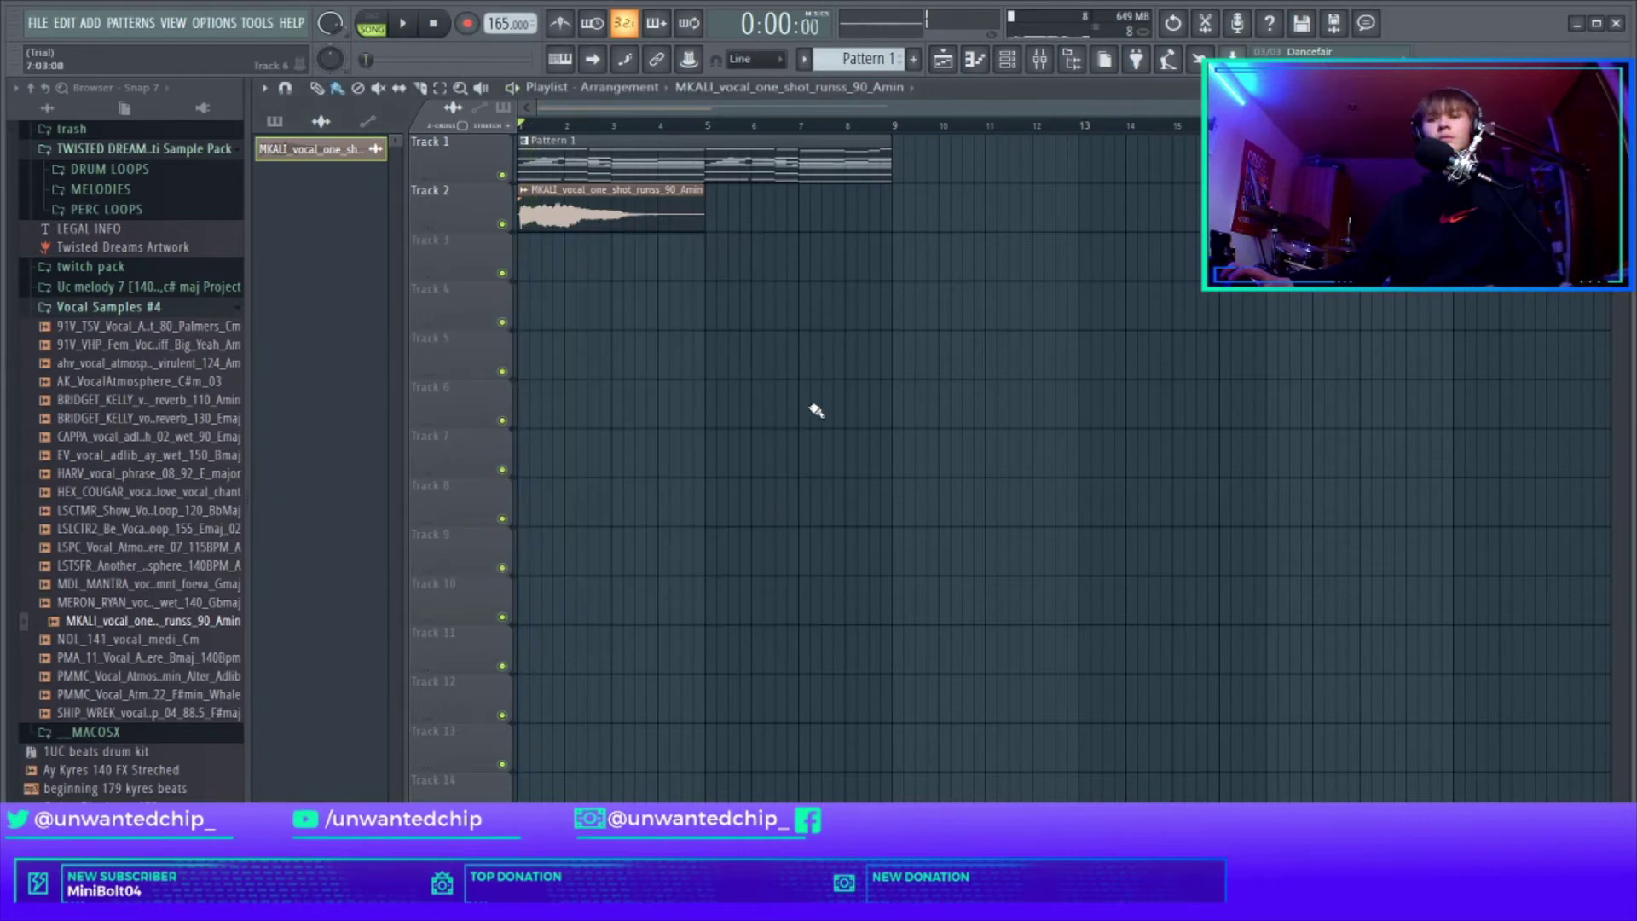
key("space")
Step: Add Fruity Parametric EQ 2 to the vocal's mixer Insert 8 and load the 20Hz + 18kHz cut preset
key("F9")
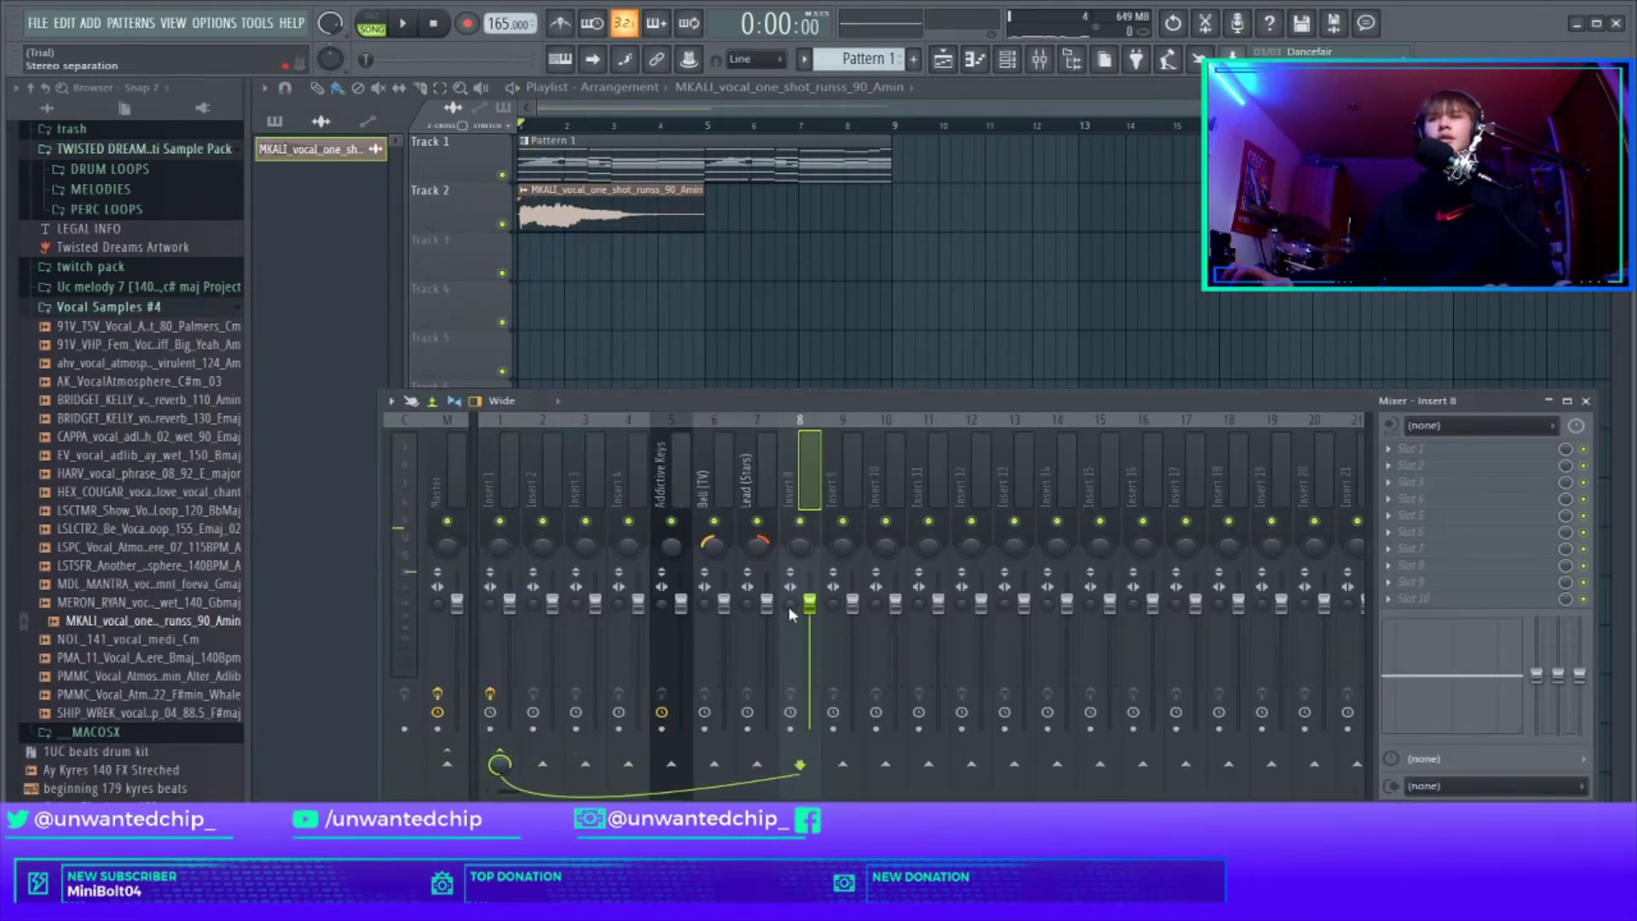
left_click(1433, 458)
left_click(1193, 543)
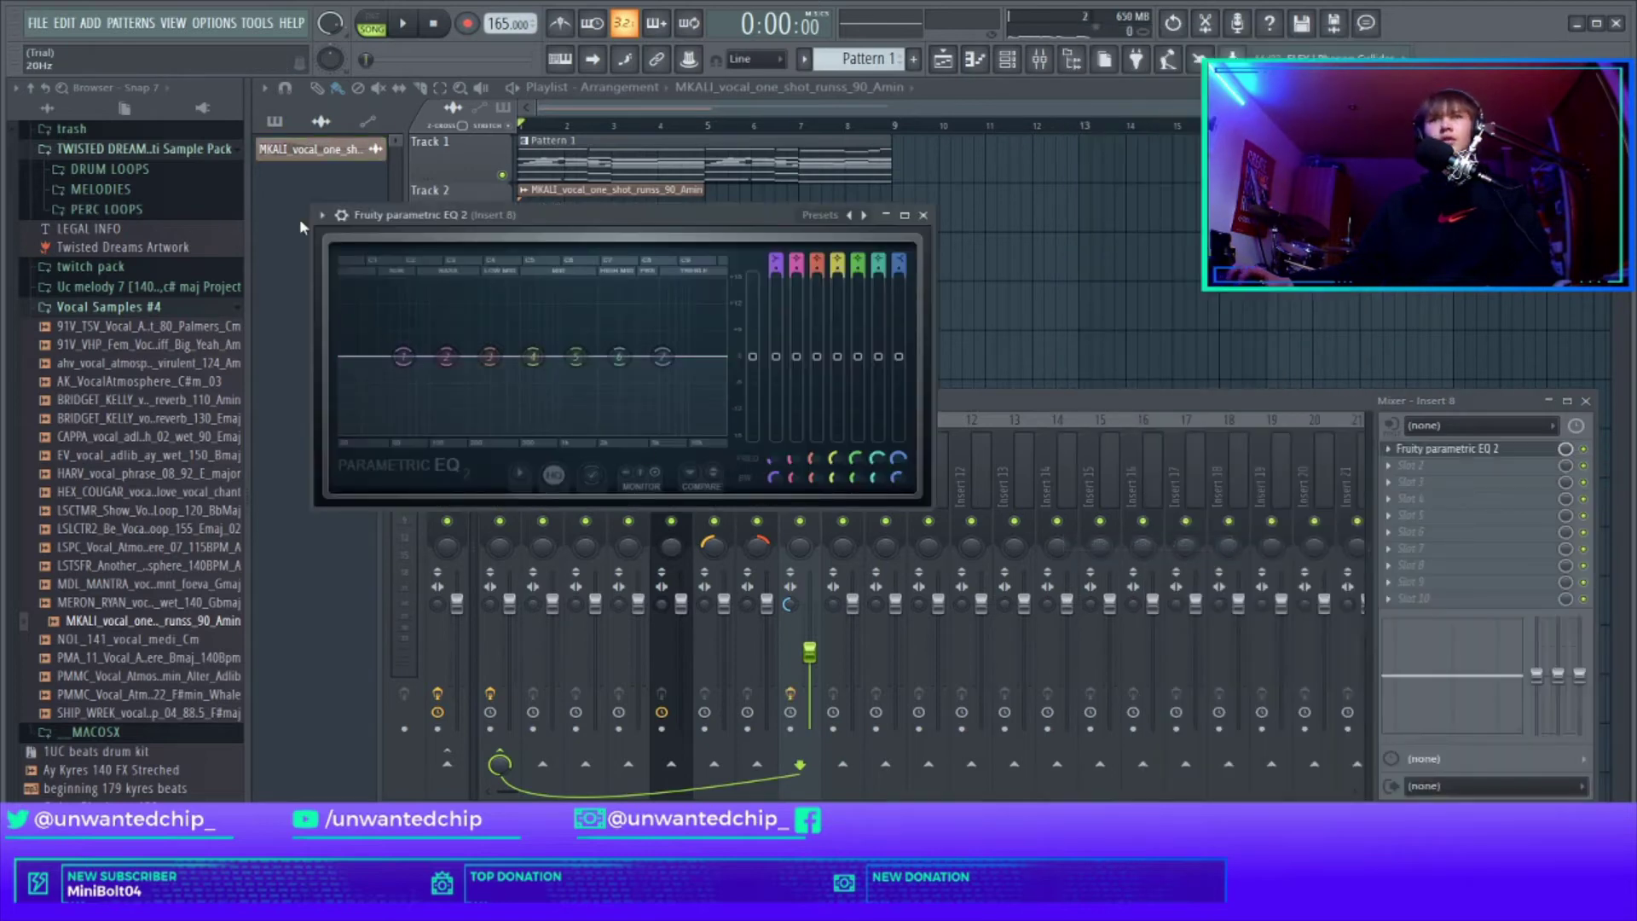
left_click(322, 215)
mouse_move(367, 281)
left_click(580, 284)
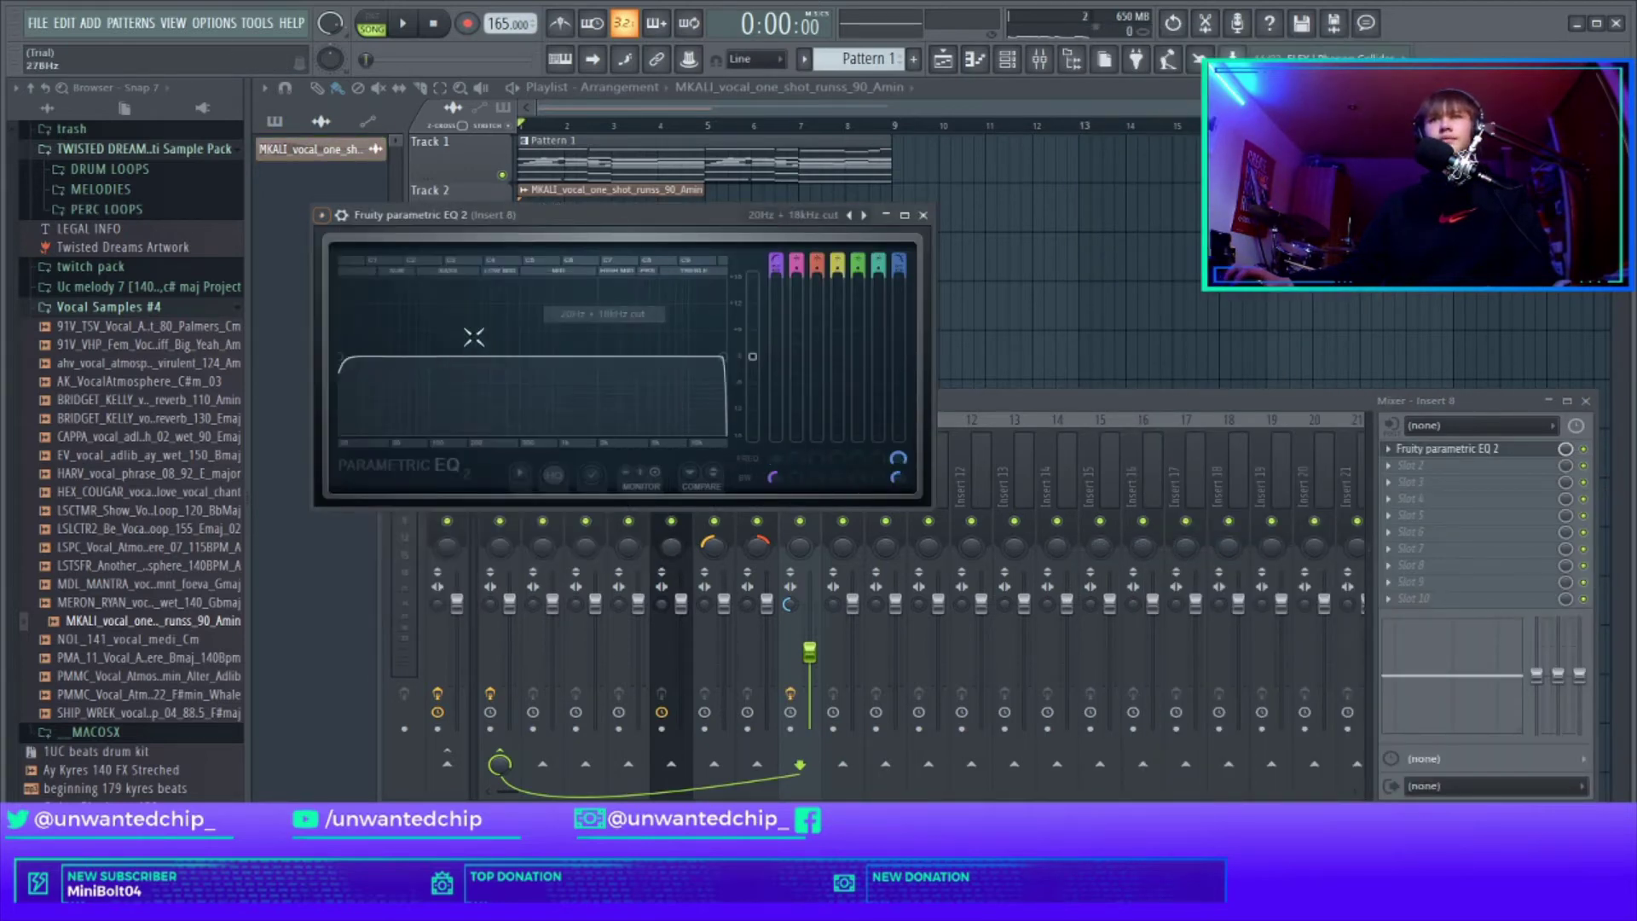
Step: Raise the vocal EQ's low cut and lower its high cut to about 5 kHz while the song plays
left_click_drag(414, 356, 423, 356)
key("space")
left_click_drag(719, 367, 665, 367)
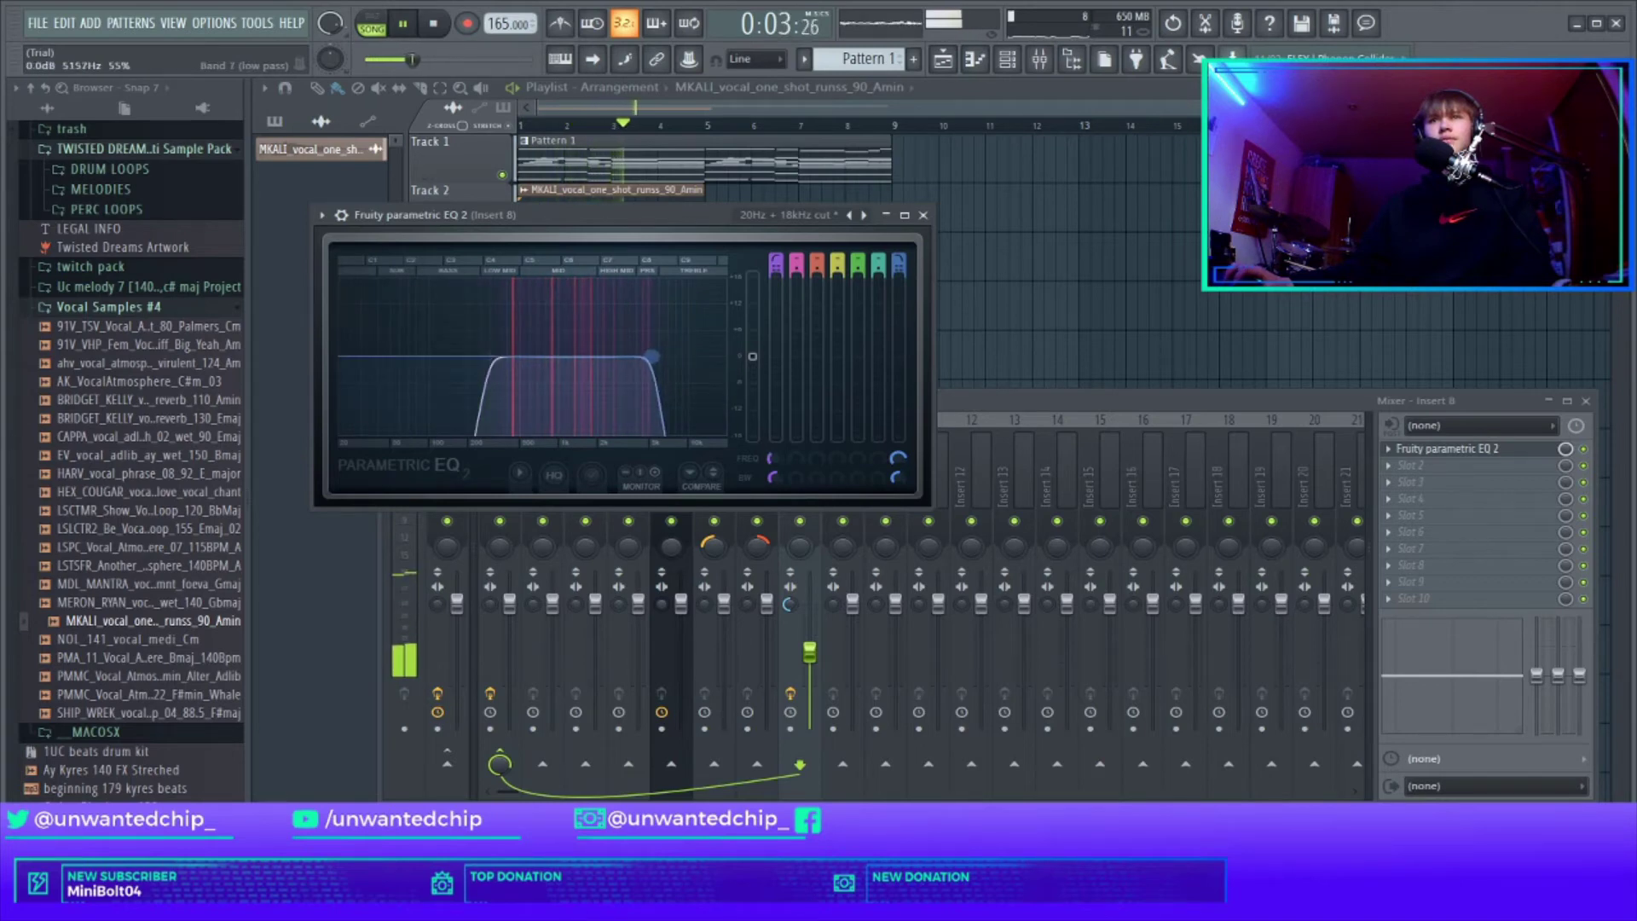
left_click_drag(646, 356, 643, 356)
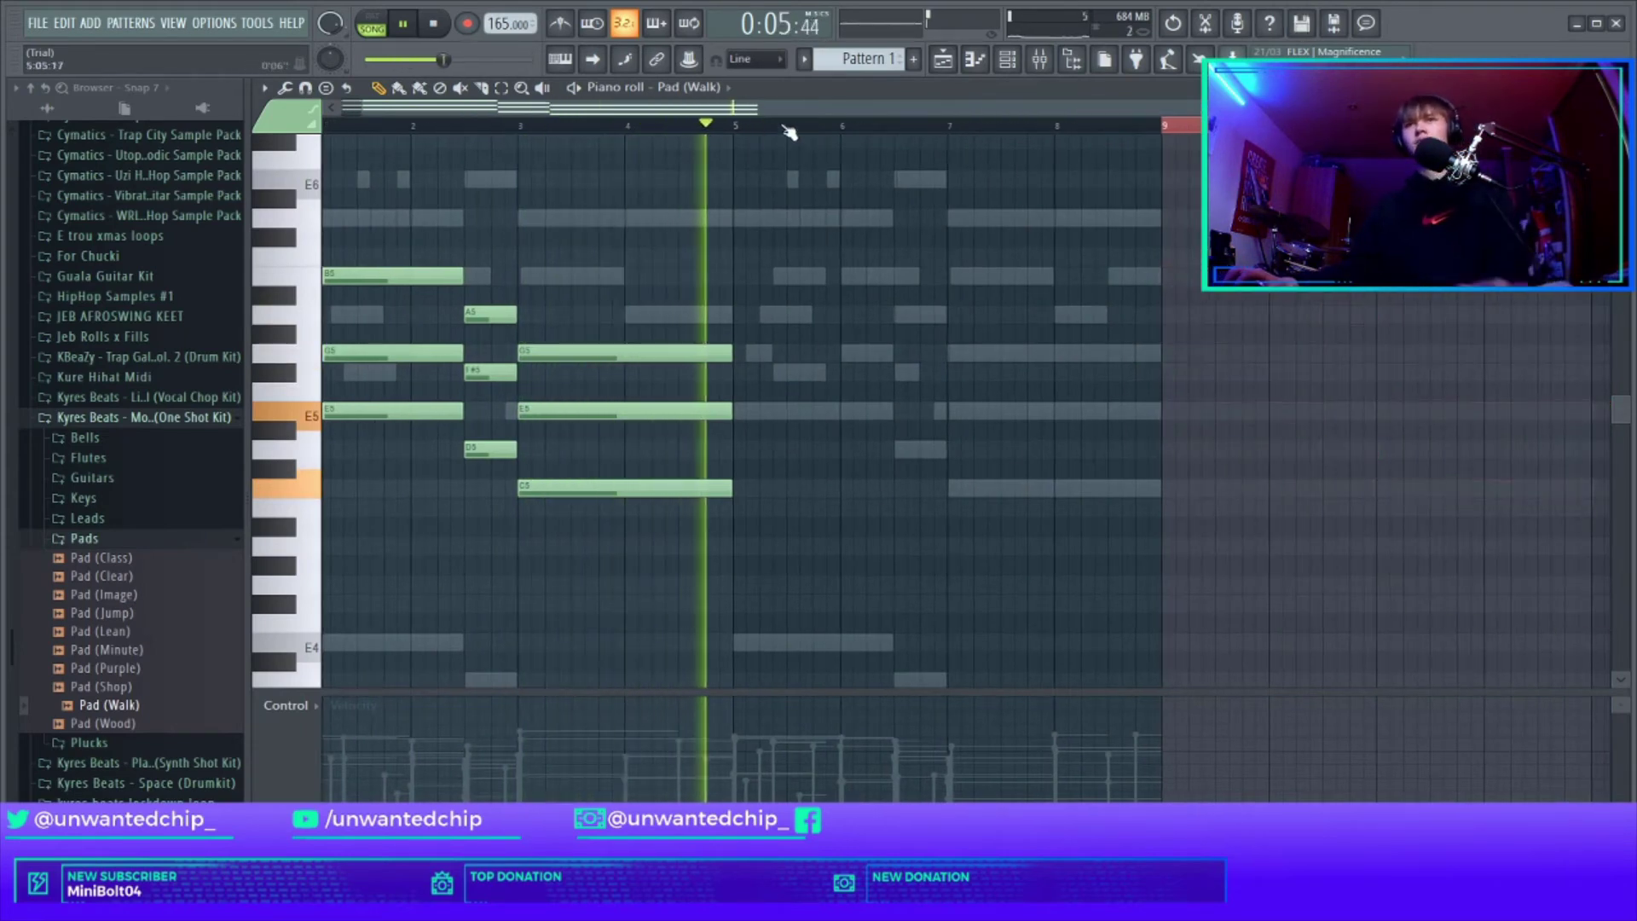
Step: Duplicate the Pad (Walk) chords from bars 1 to 4 into bars 5 to 8 and select all the pad notes
key("ctrl+b")
key("ctrl+d")
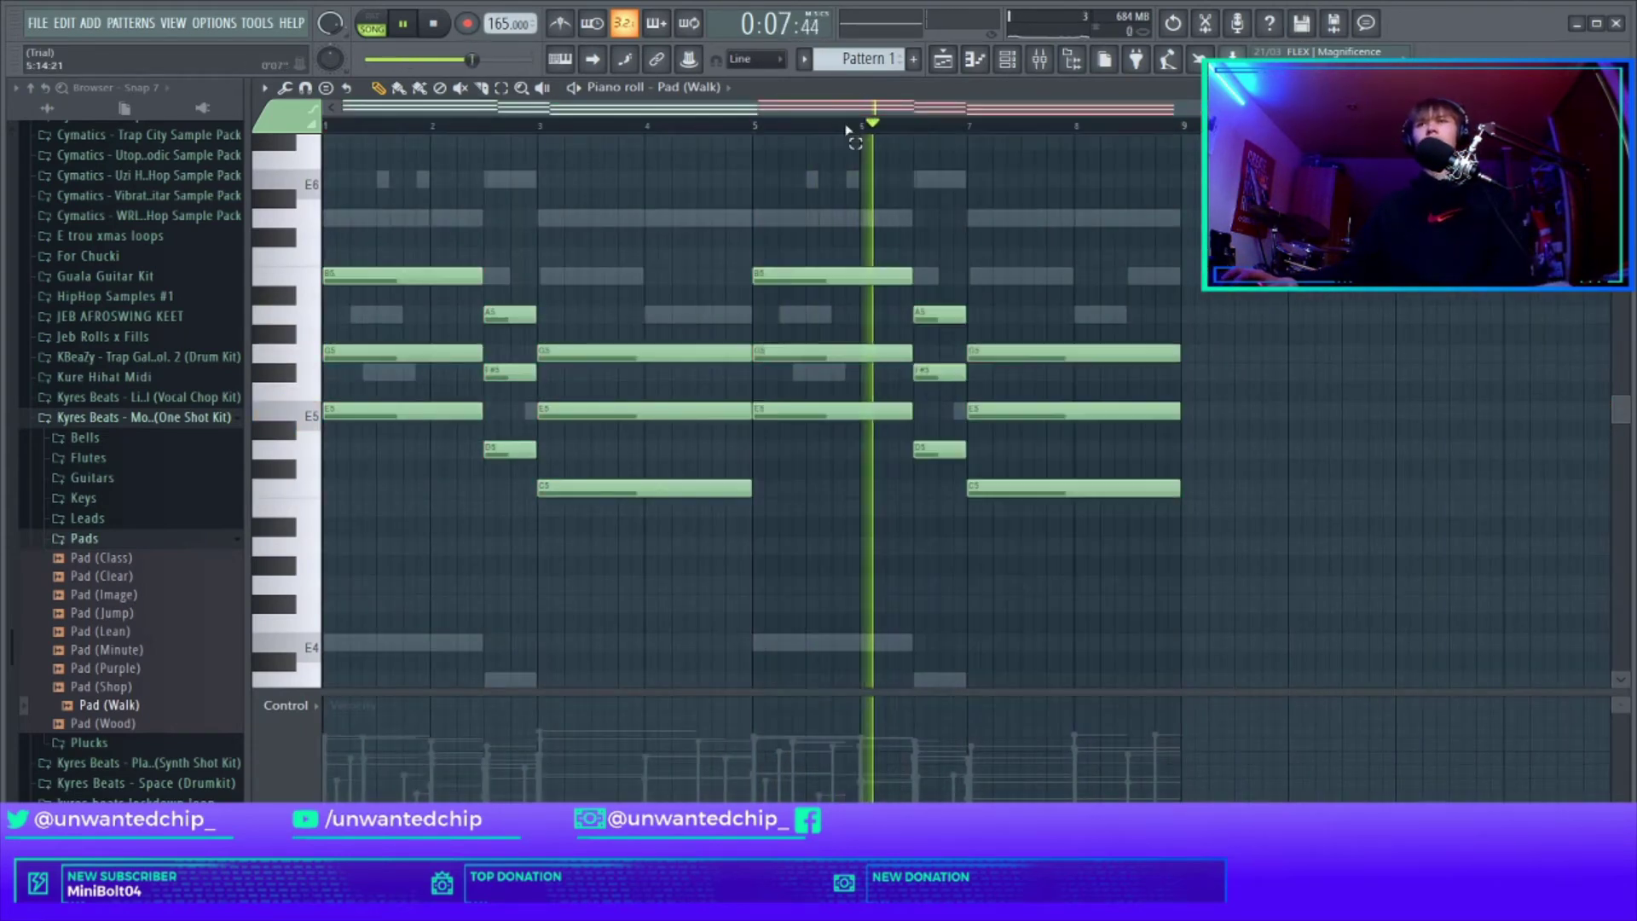
key("ctrl+a")
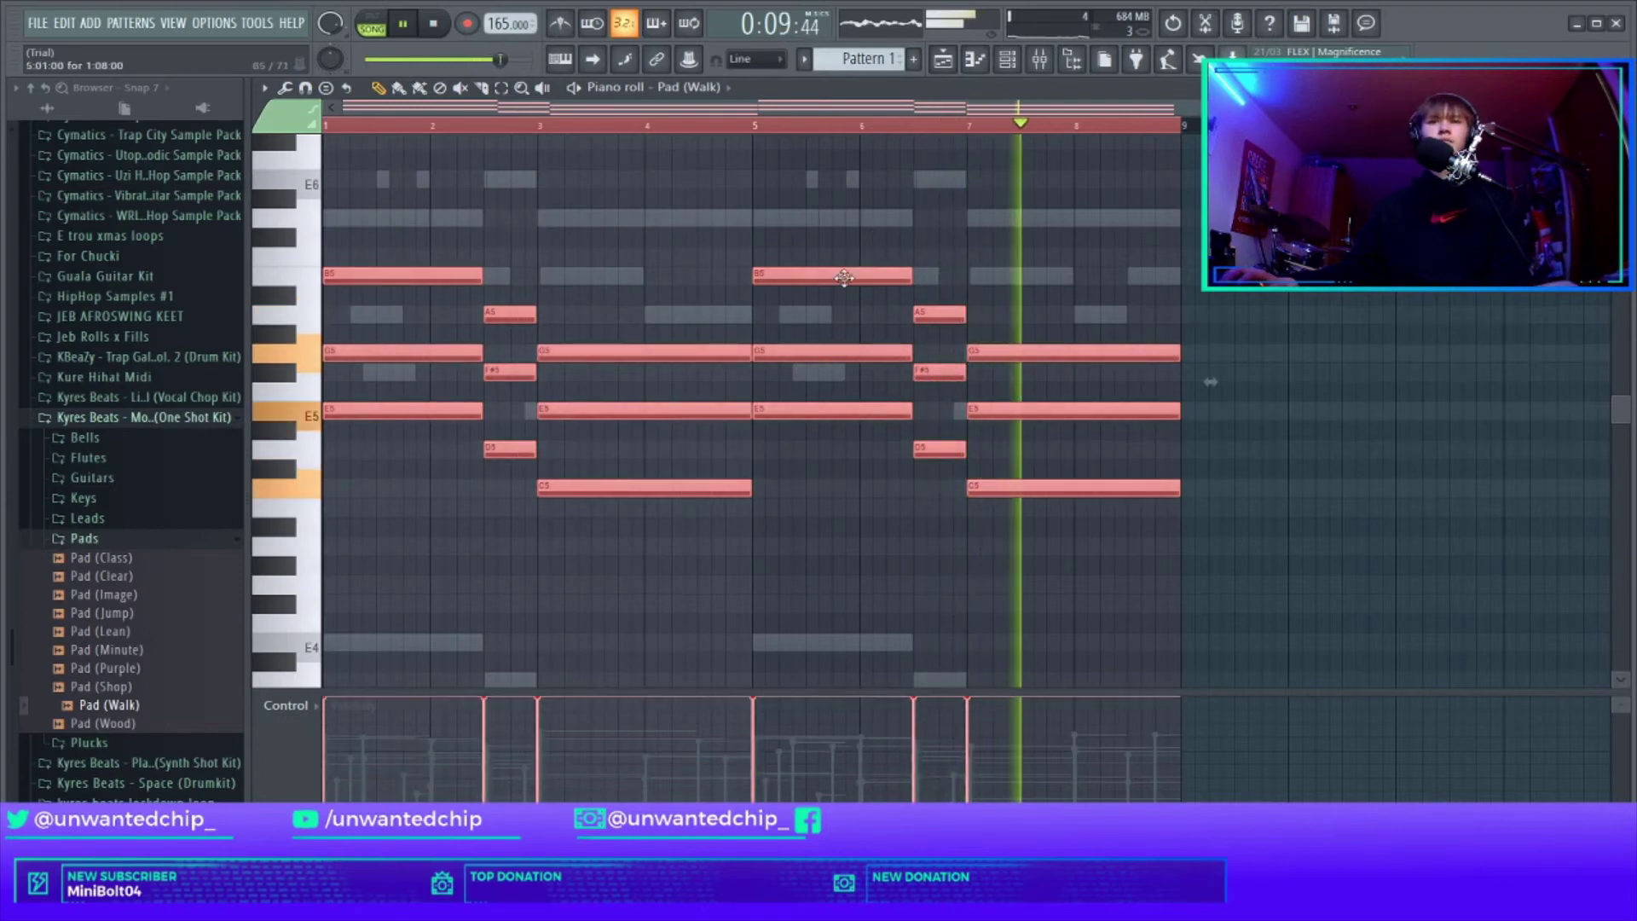
Step: Randomize and strum the selected Pad (Walk) notes, and render mixer Insert 9 to an audio clip
key("alt+r")
left_click(923, 621)
key("alt+s")
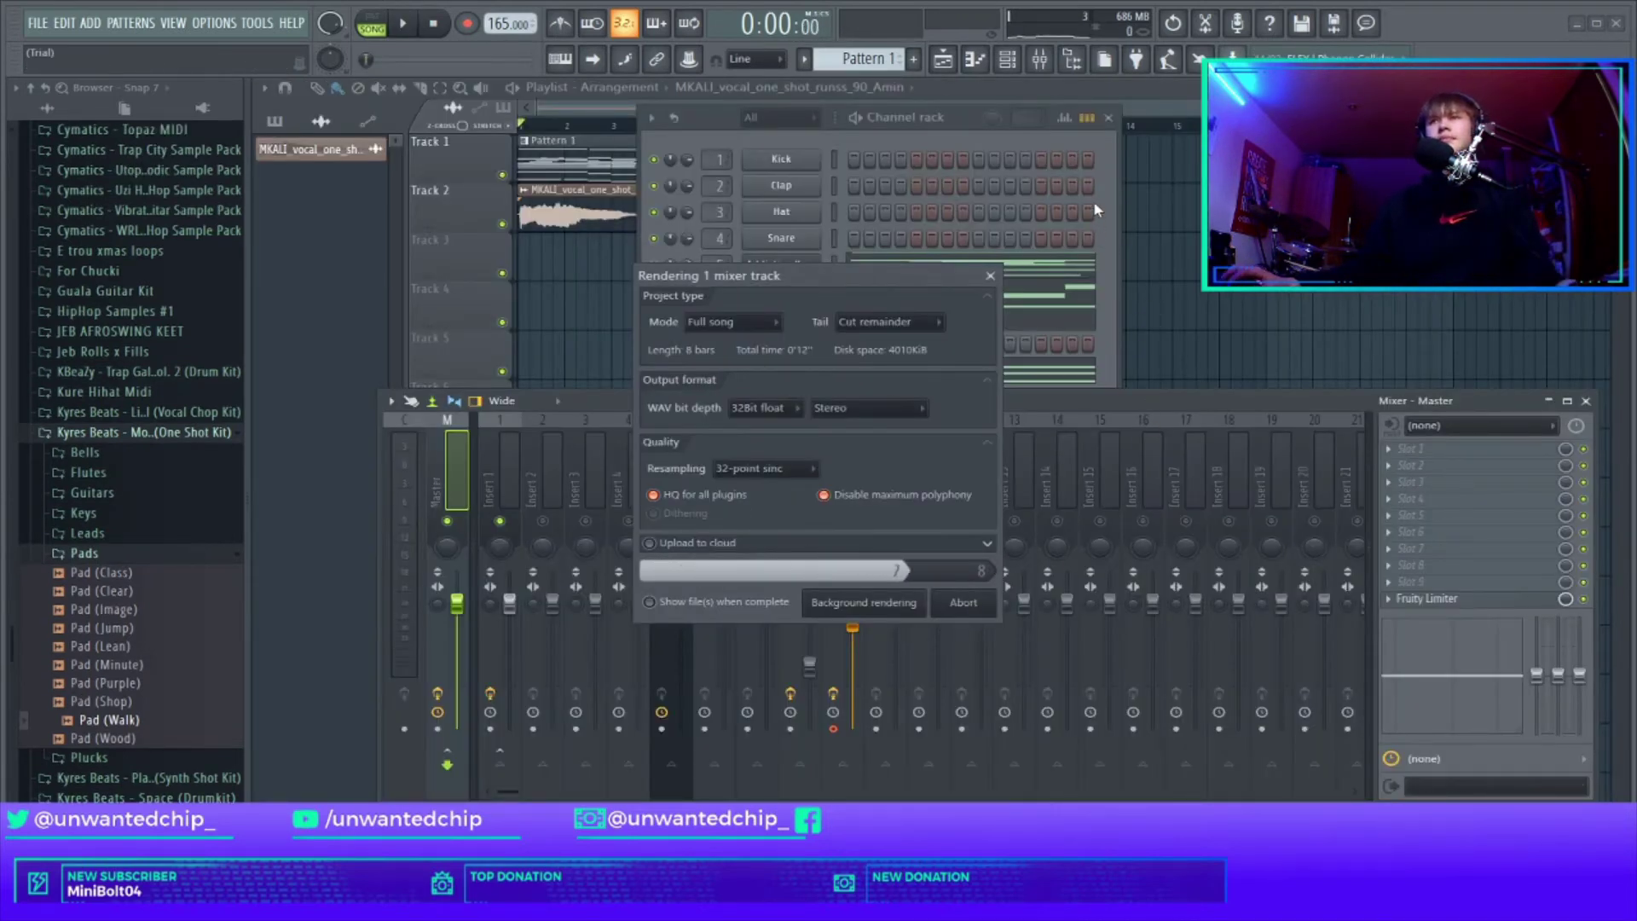
Step: Open the rendered Insert 9 pad clip on Track 3 and reverse its audio
left_click(1109, 118)
key("F9")
double_click(599, 262)
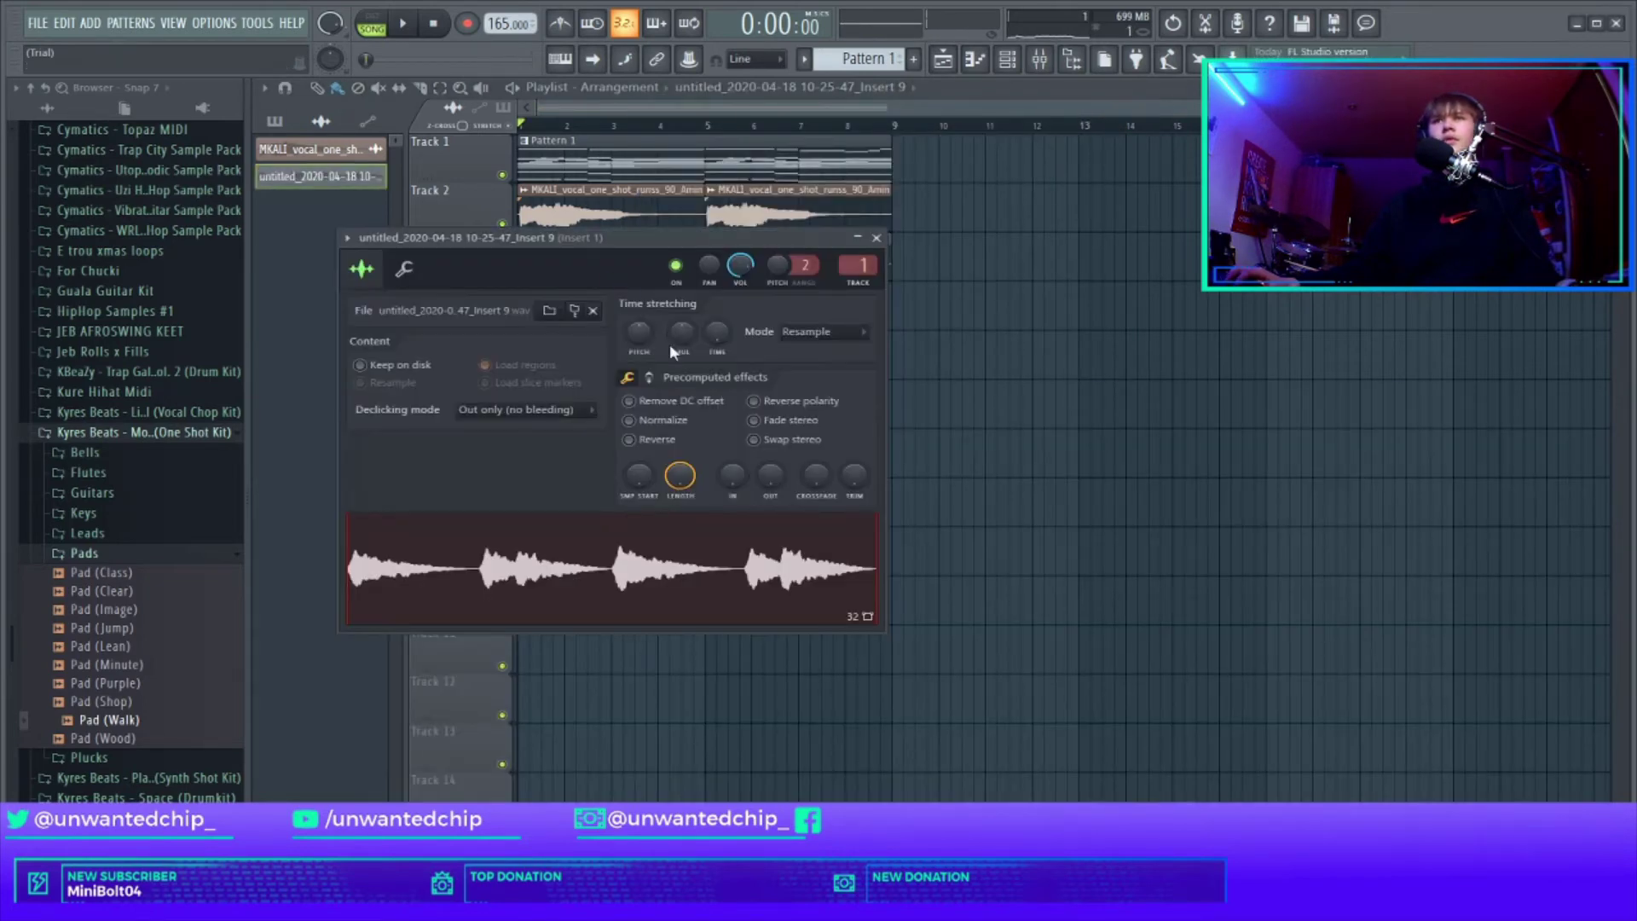
left_click(630, 440)
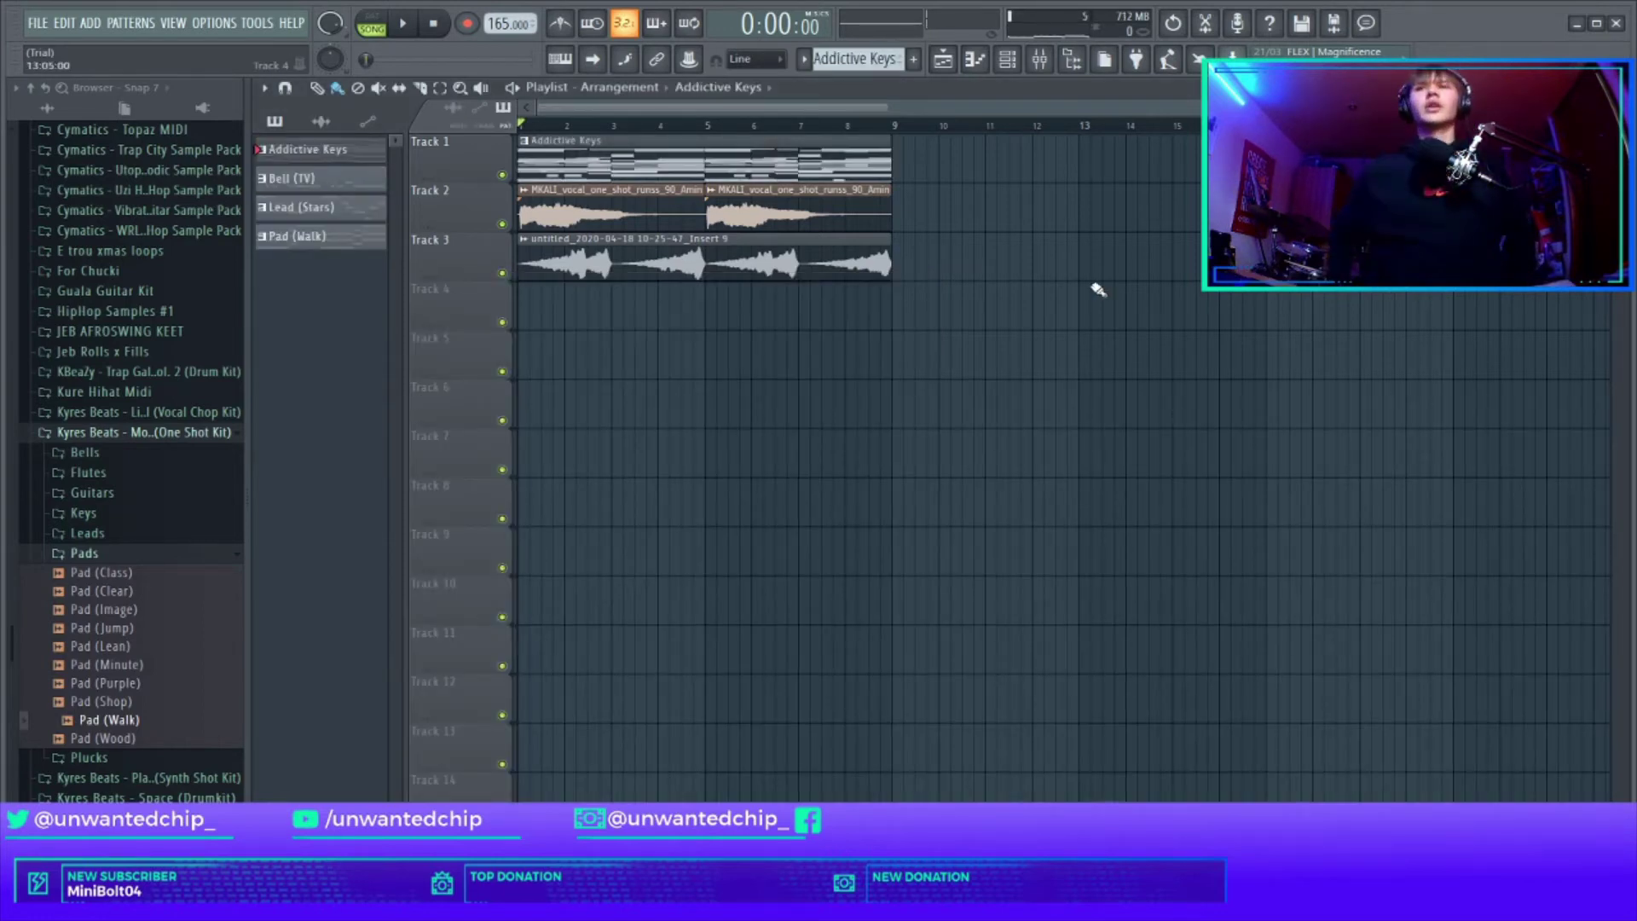
Step: Move the vocal and reversed pad clips down to Tracks 5 and 6 and delete the Addictive Keys clip from Track 1
left_click_drag(1020, 266, 528, 298)
left_click_drag(936, 209, 554, 291)
key("shift+Down")
key("shift+Down")
key("shift+Down")
left_click(665, 169)
right_click(665, 170)
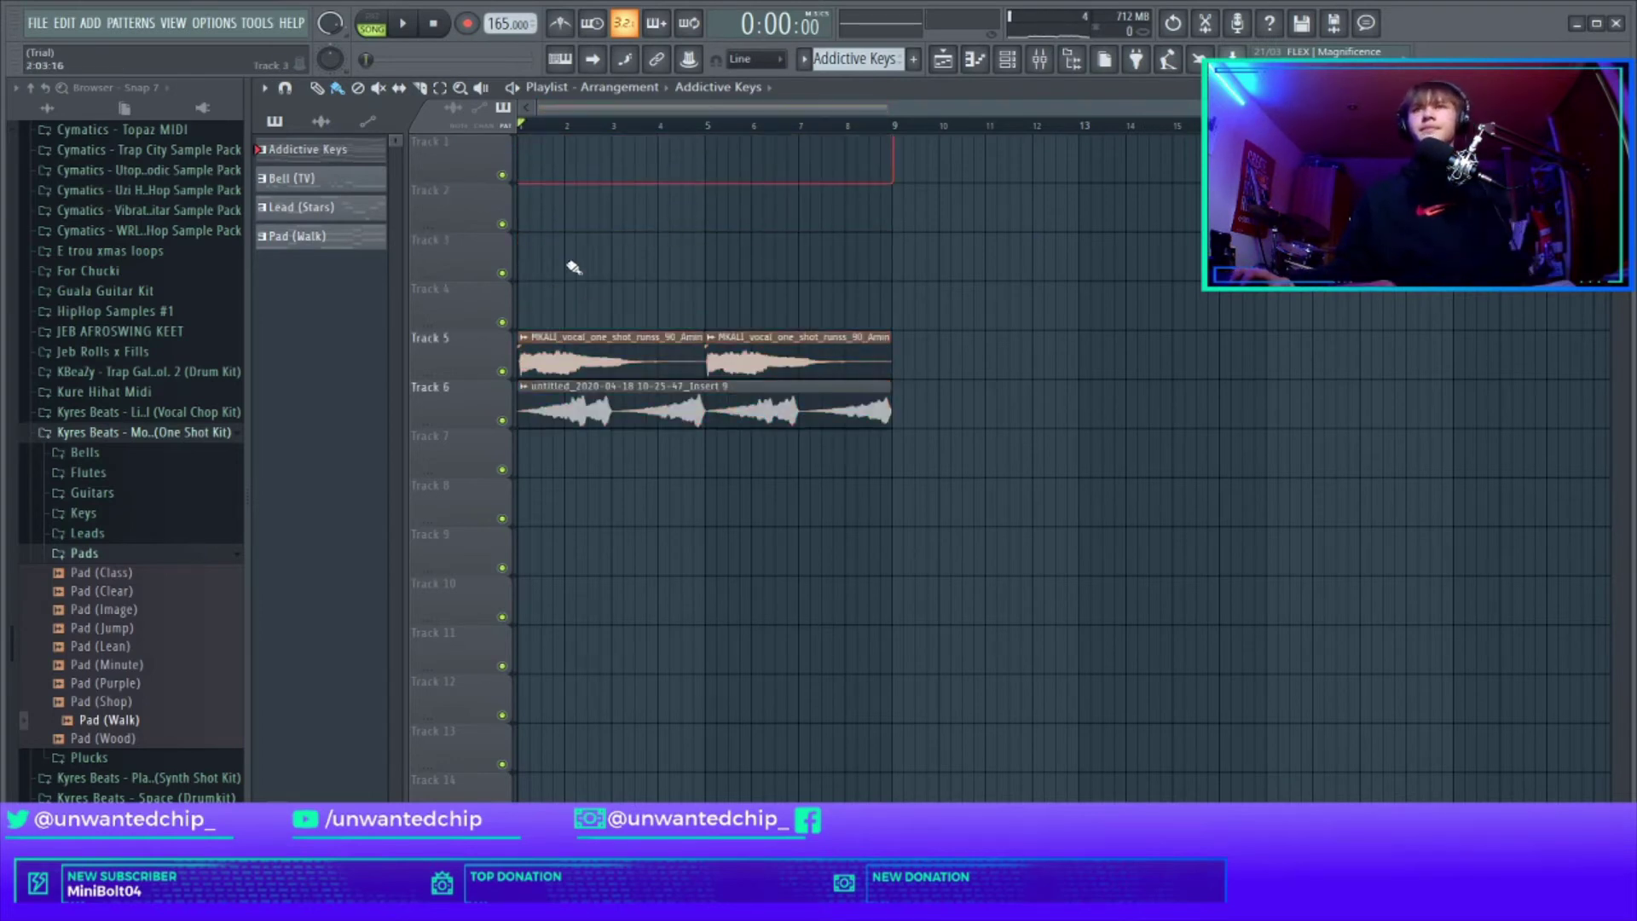
Step: Place the Addictive Keys, Bell (TV), Lead (Stars) and Pad (Walk) patterns at bar 1 on Tracks 1 to 4
left_click_drag(309, 150, 599, 156)
left_click_drag(294, 179, 608, 202)
left_click_drag(294, 207, 563, 248)
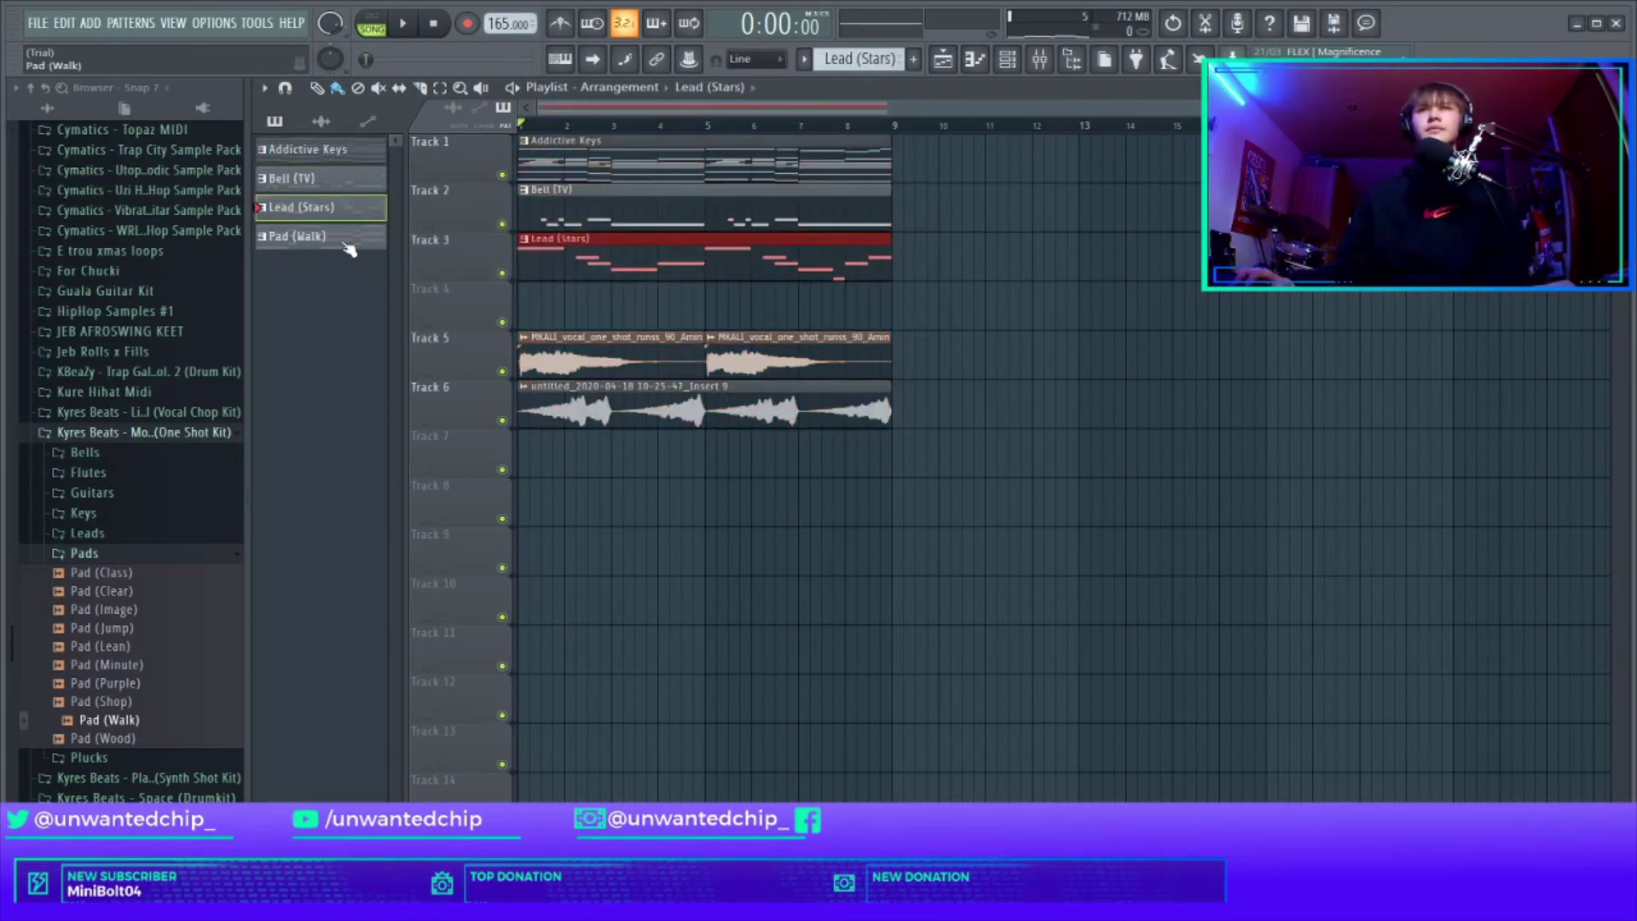
left_click_drag(294, 236, 563, 296)
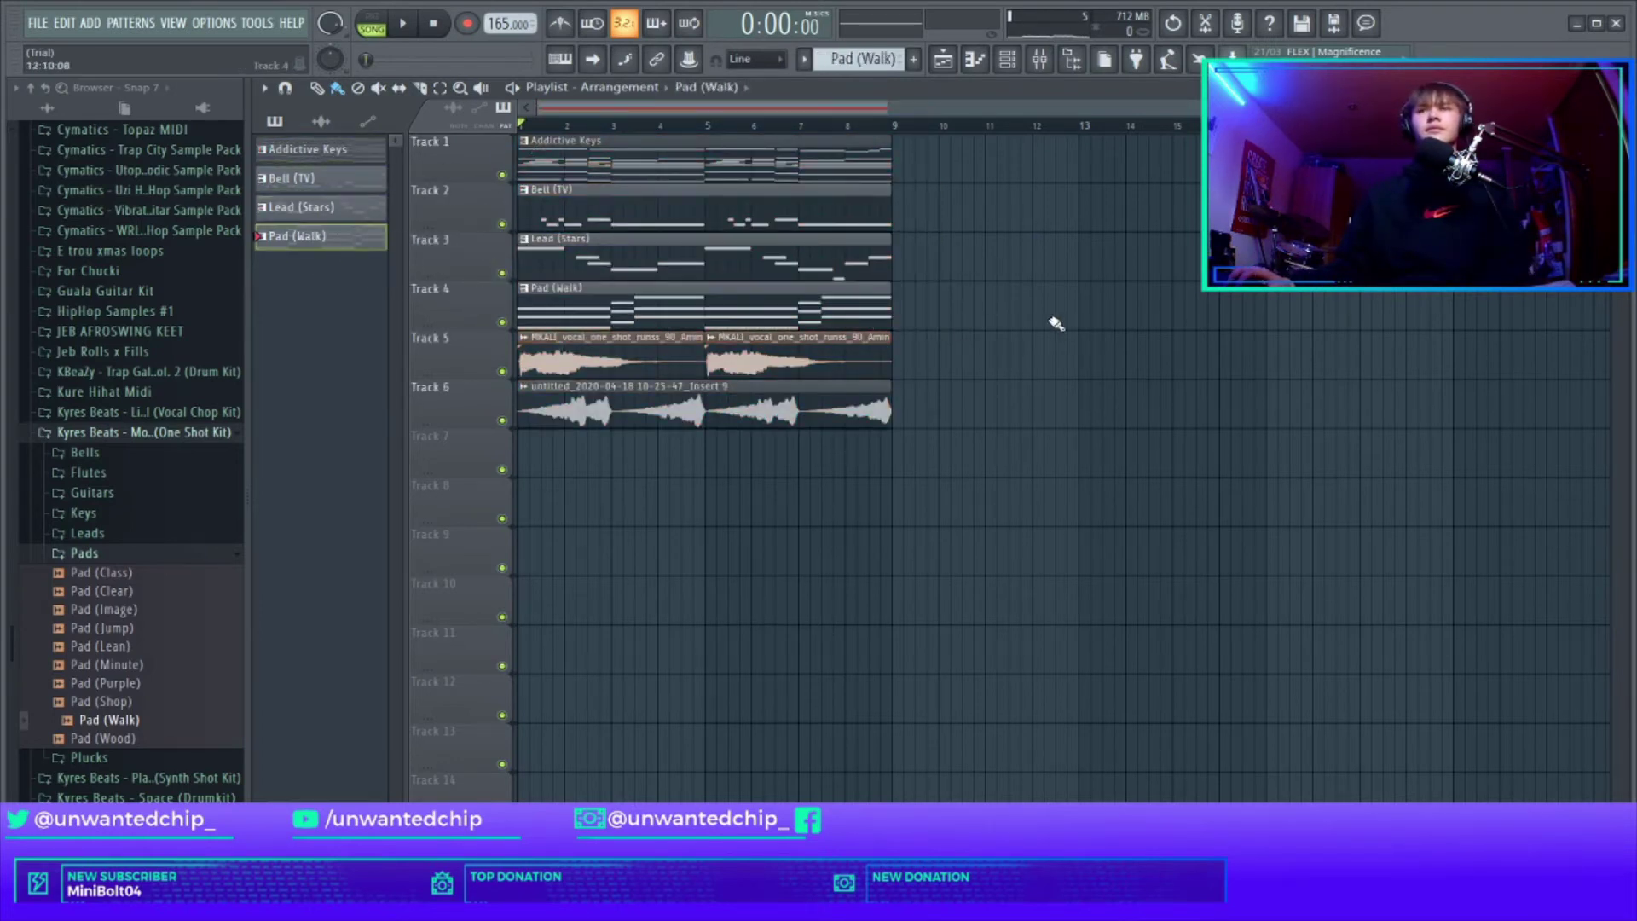
double_click(621, 313)
key("F7")
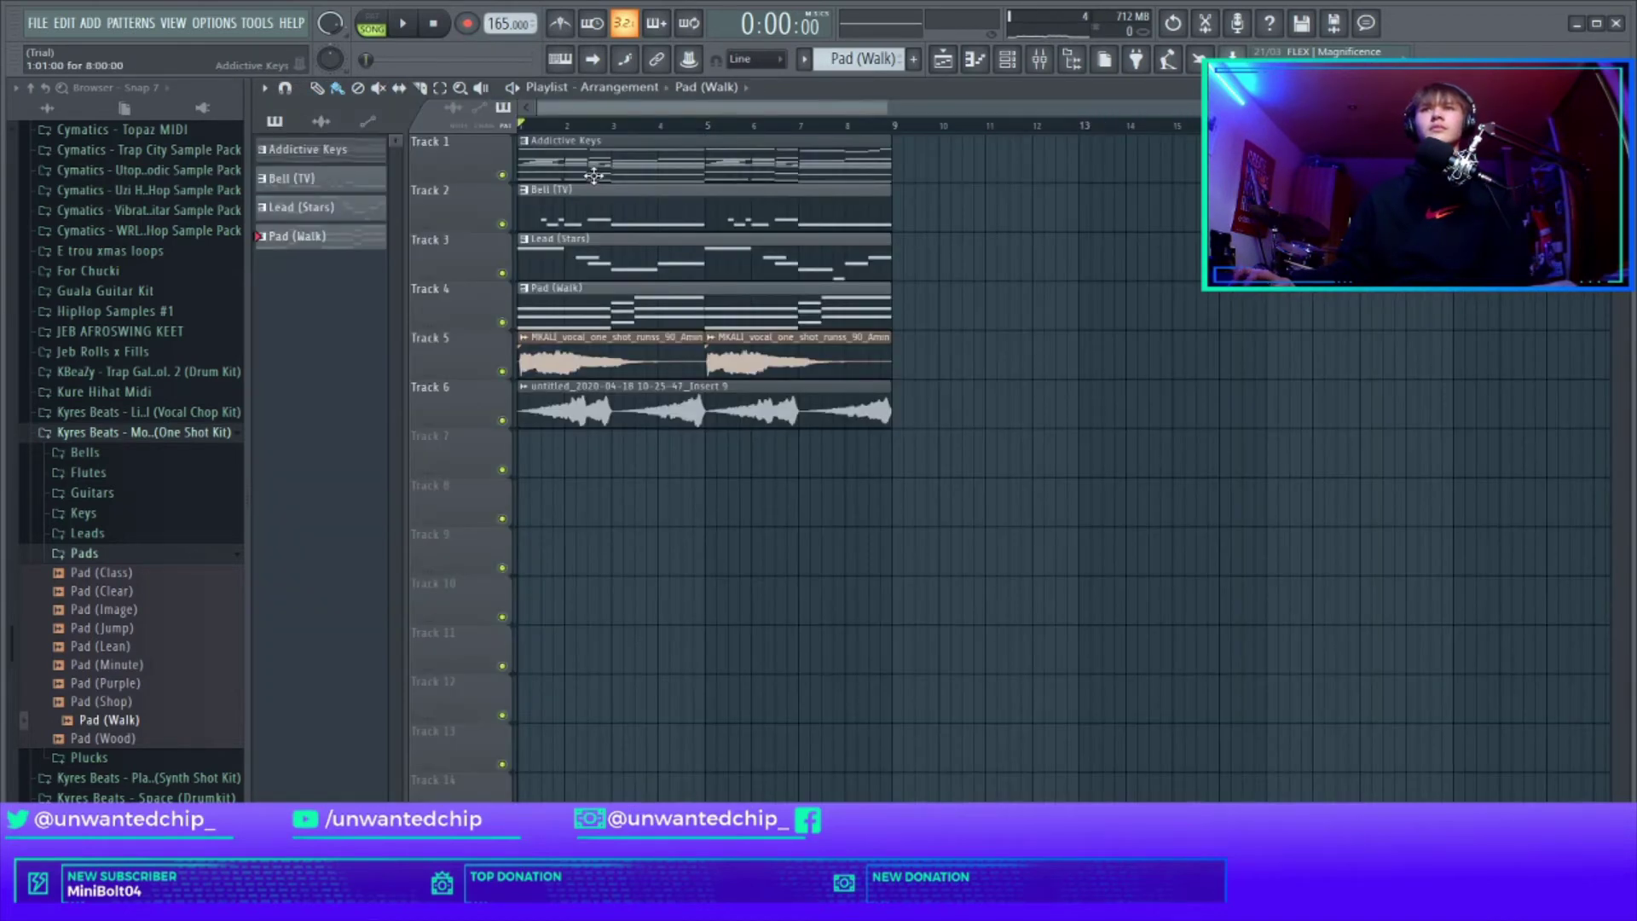
Step: Add the Key (Rise) one-shot from the Kyres Beats Keys folder as a new channel and route it to mixer Insert 10
key("F6")
left_click(345, 155)
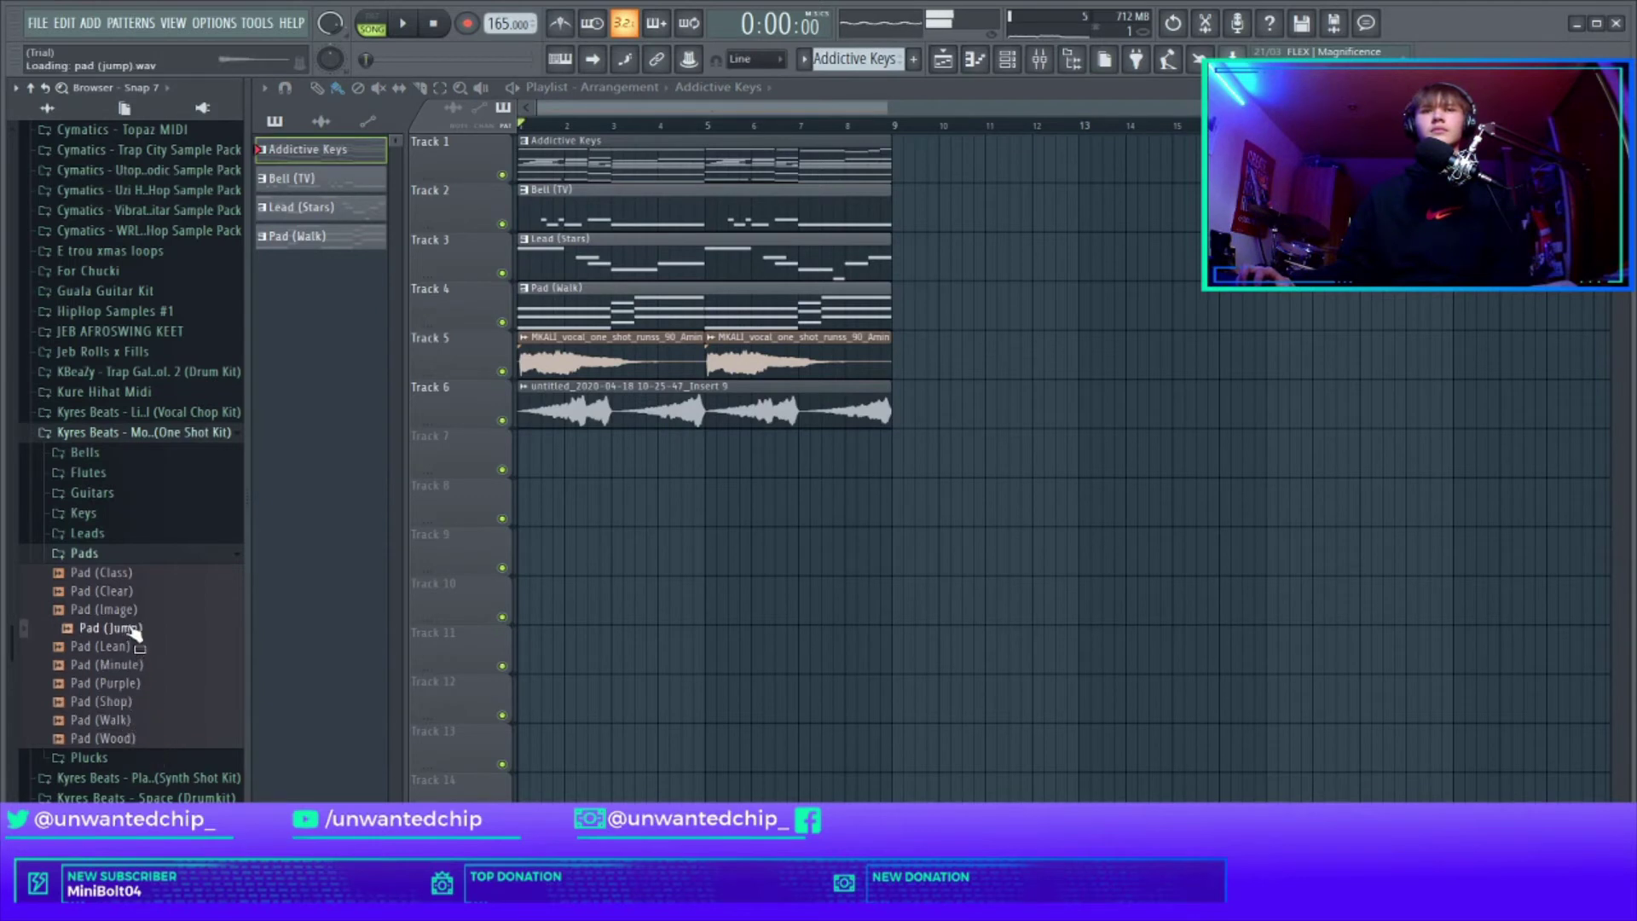
left_click(114, 559)
left_click(113, 516)
key("space")
left_click(134, 555)
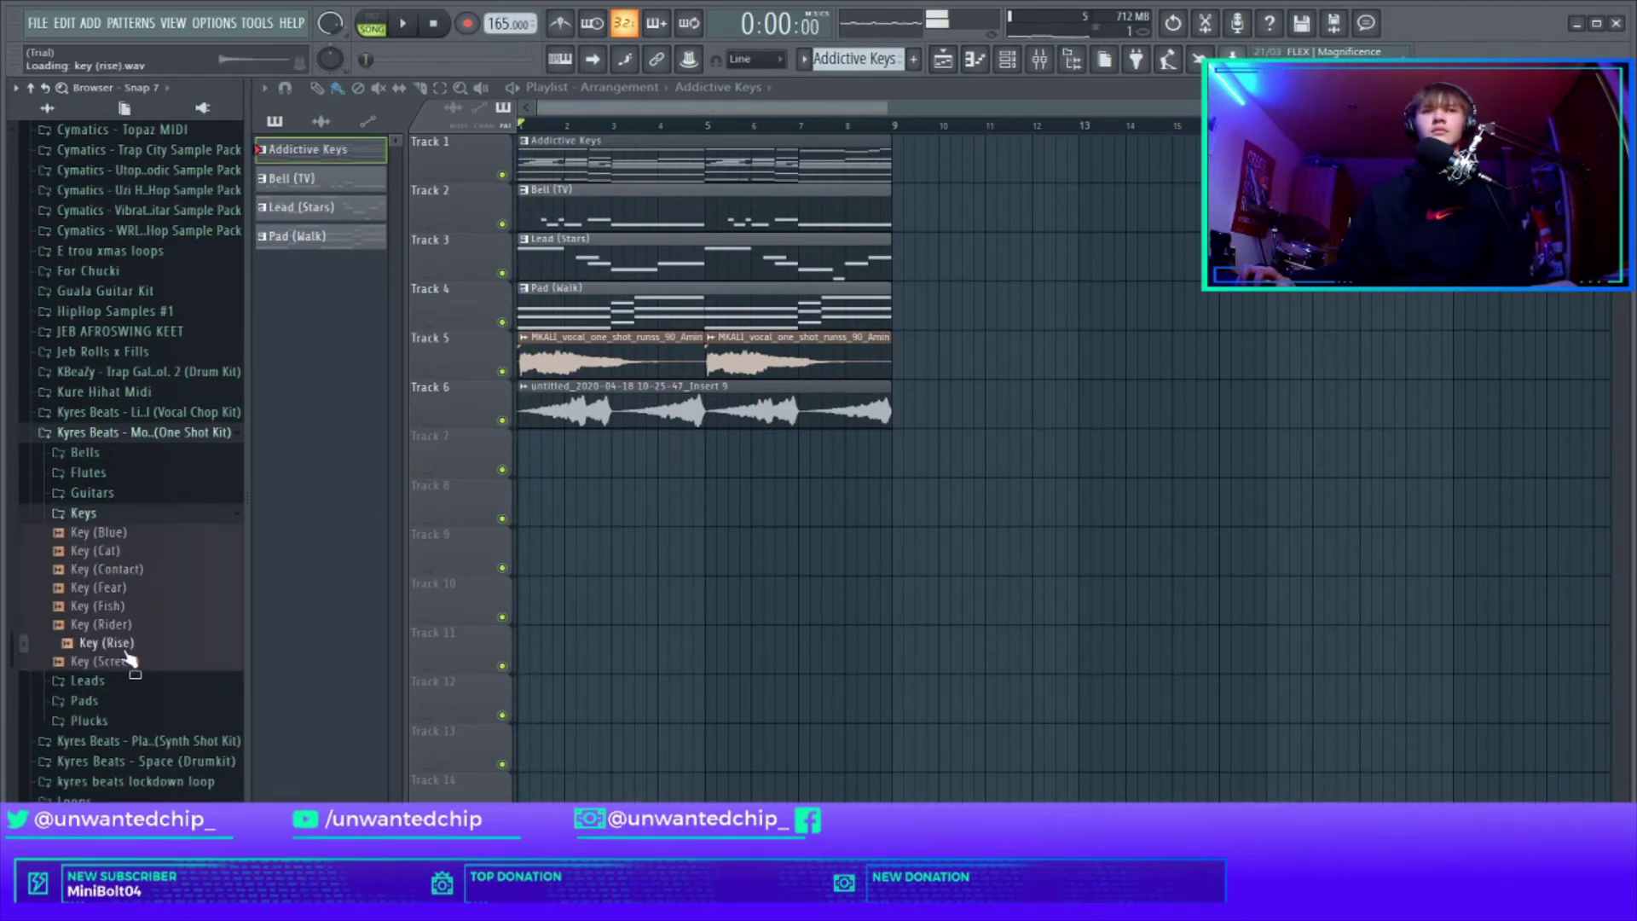
left_click_drag(128, 656, 802, 616)
left_click_drag(659, 533, 611, 524)
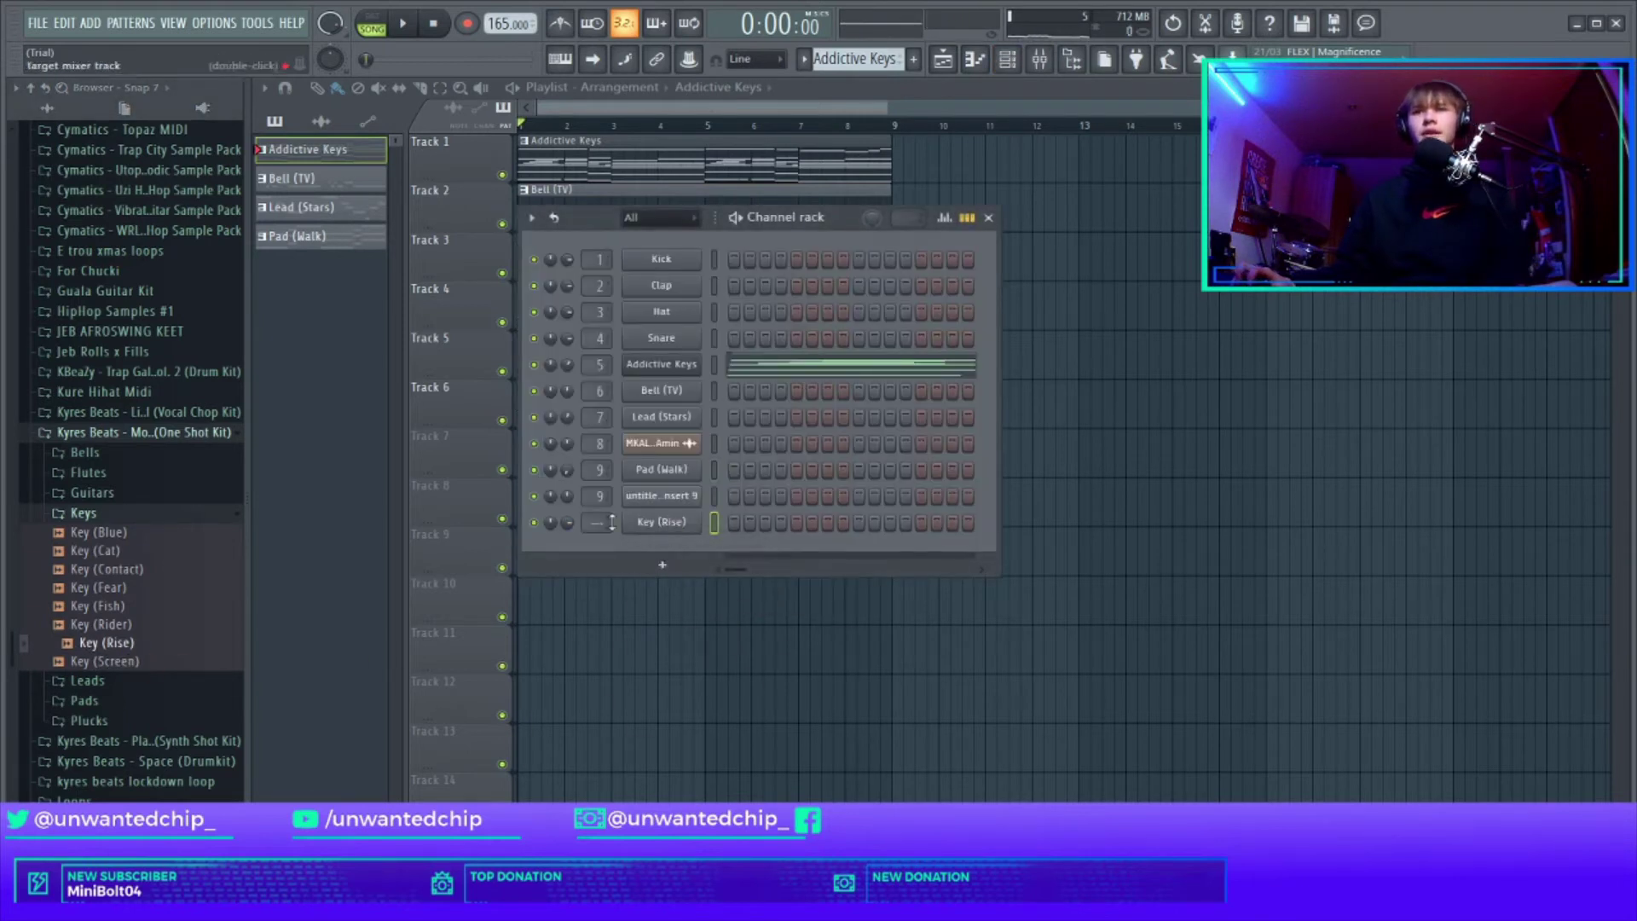
Step: Adjust the hold and release of the volume envelope on the Key (Rise) channel
left_click(662, 523)
left_click(429, 293)
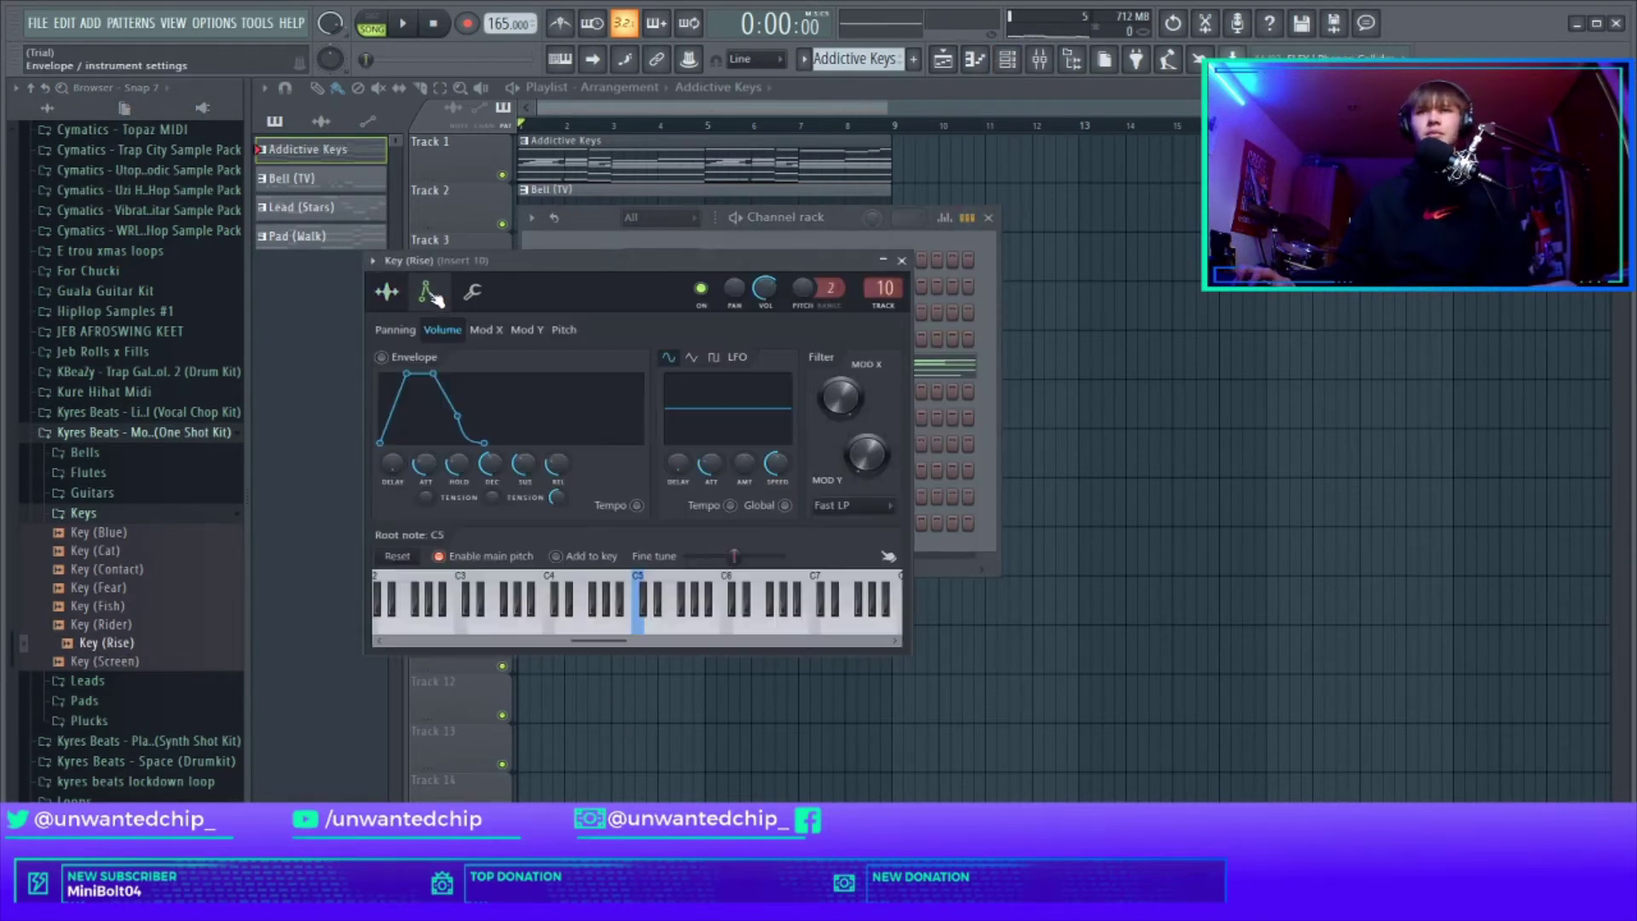
right_click(466, 470)
left_click(557, 462)
left_click(902, 261)
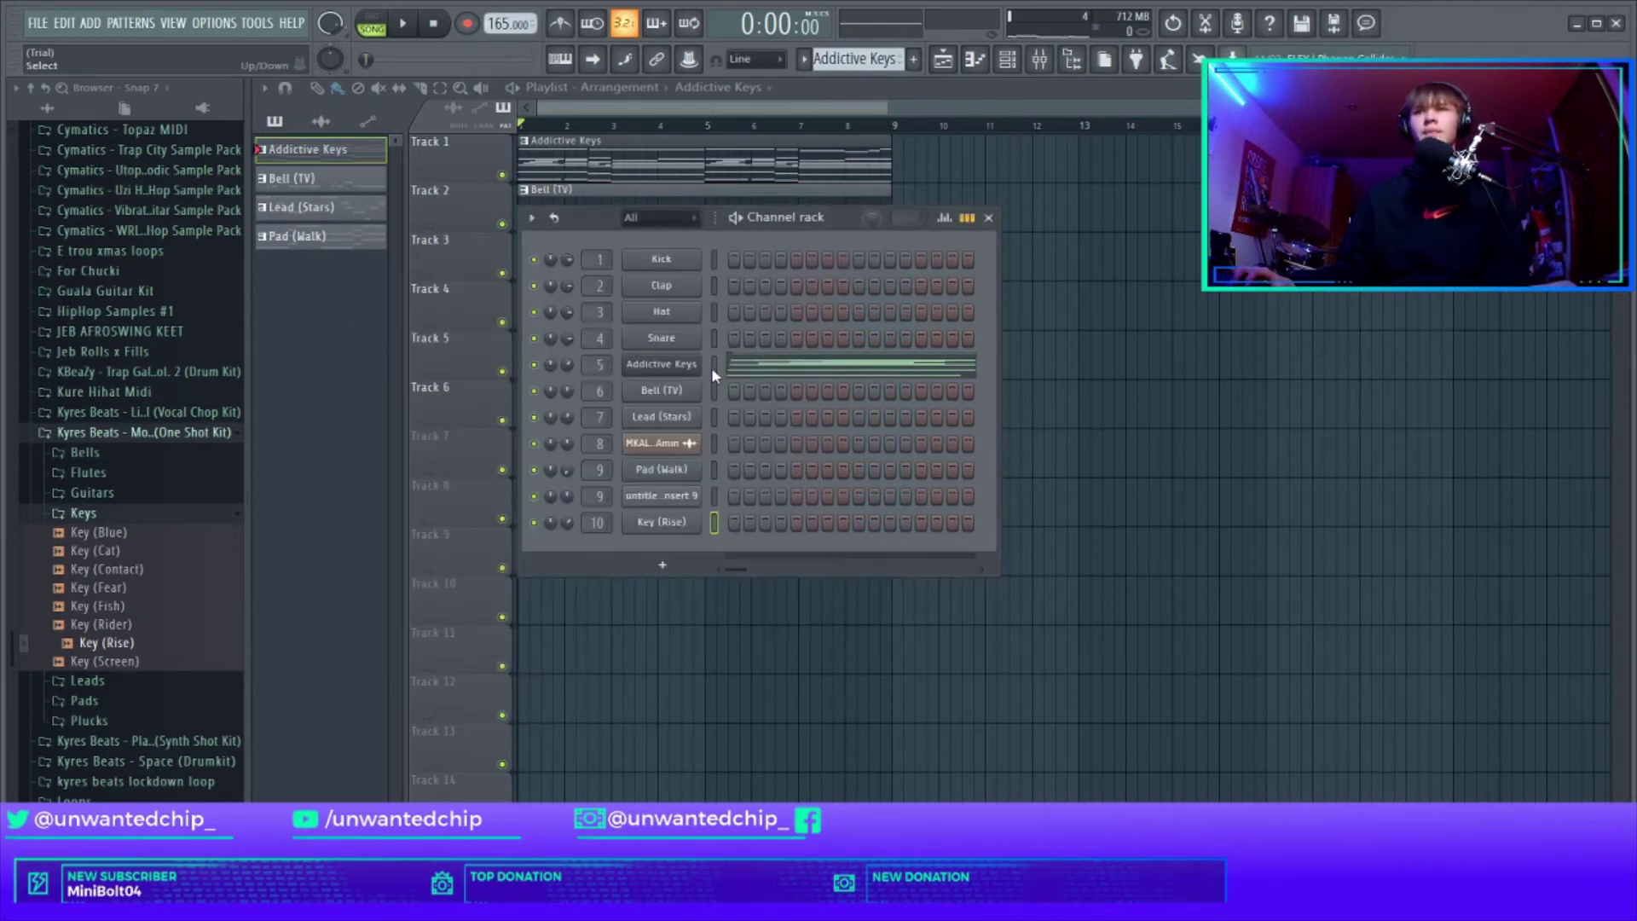
Step: Paste the Addictive Keys notes into the Key (Rise) channel and audition the channel in solo
left_click(709, 520)
key("ctrl+v")
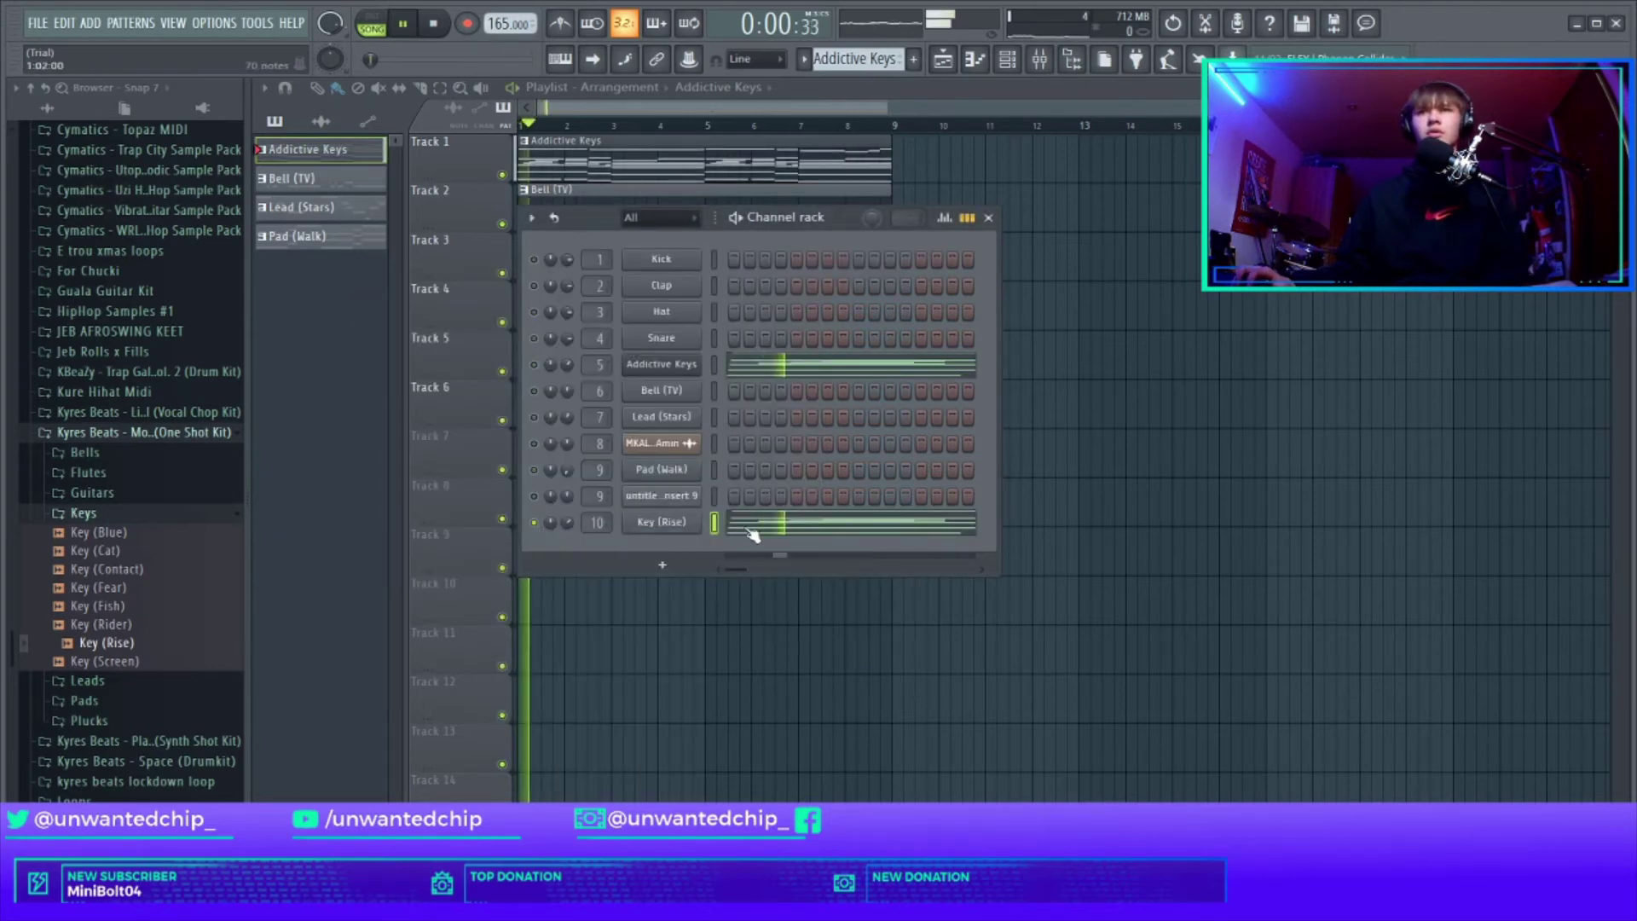
left_click(753, 531)
key("F7")
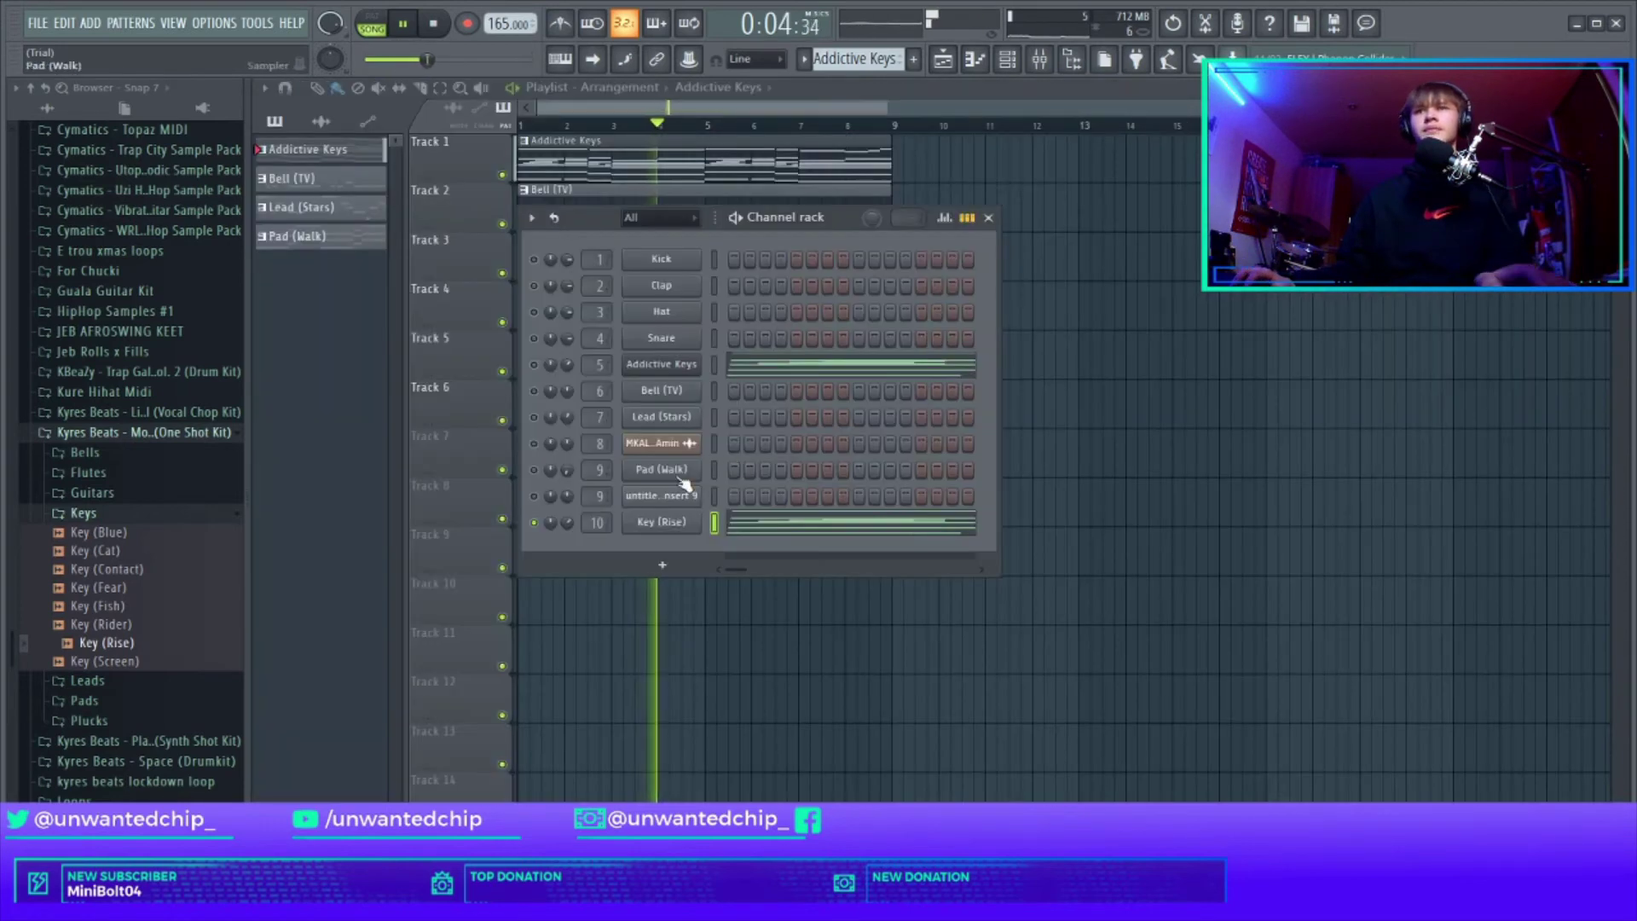
Step: Add Fruity Reeverb 2 to mixer Insert 10 and load the The Venue preset
key("F9")
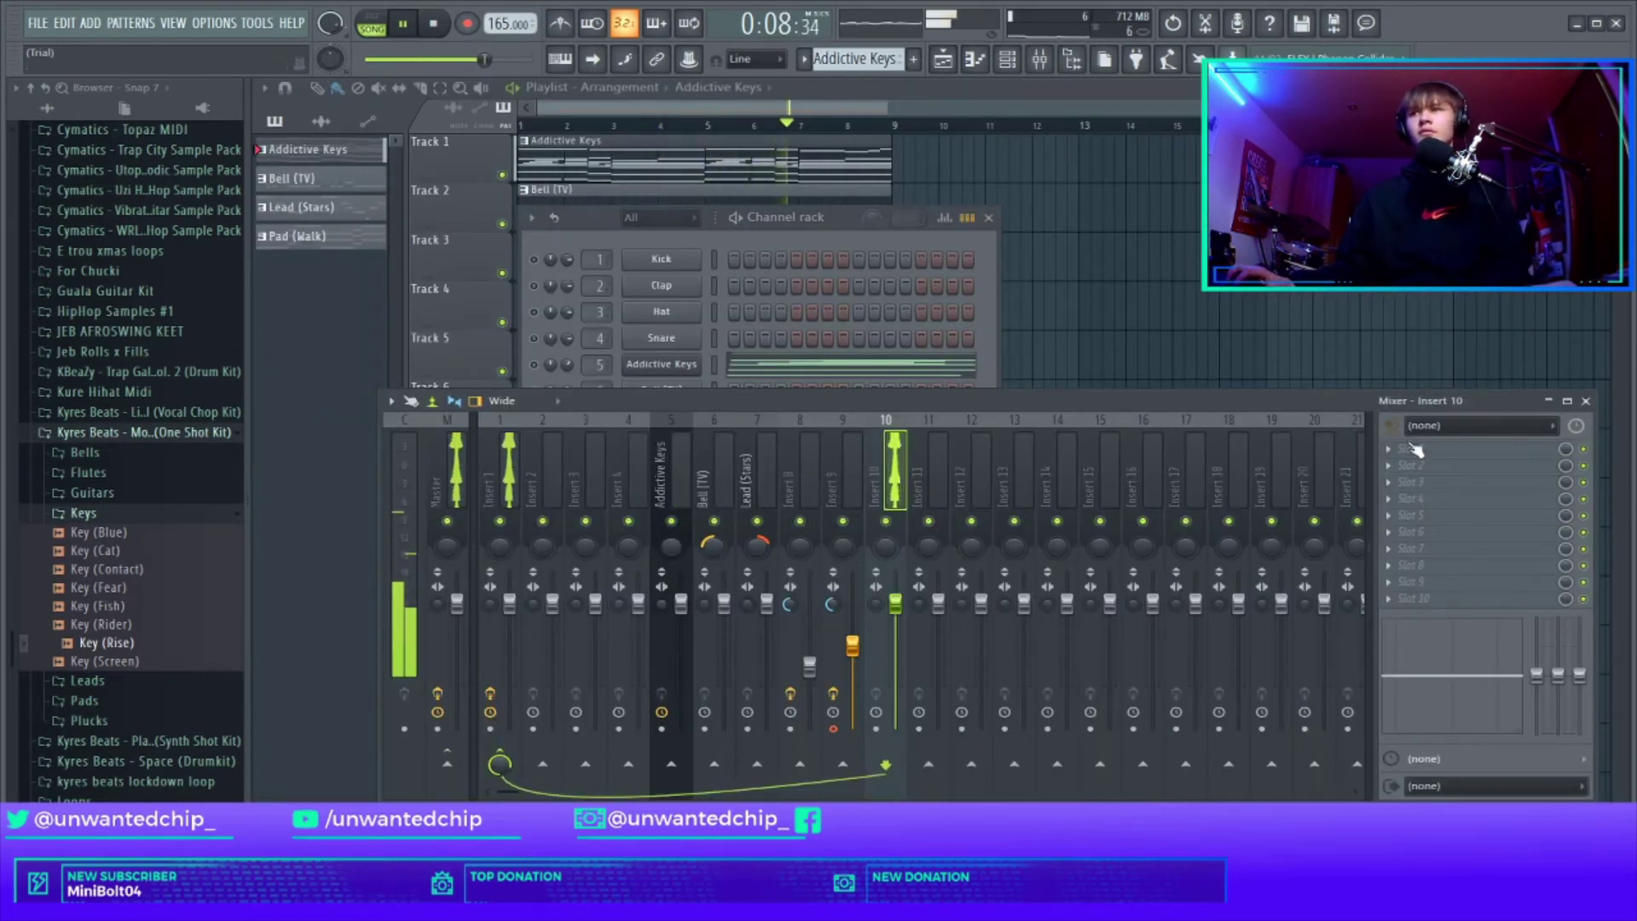
left_click(1411, 447)
left_click(1161, 582)
right_click(884, 308)
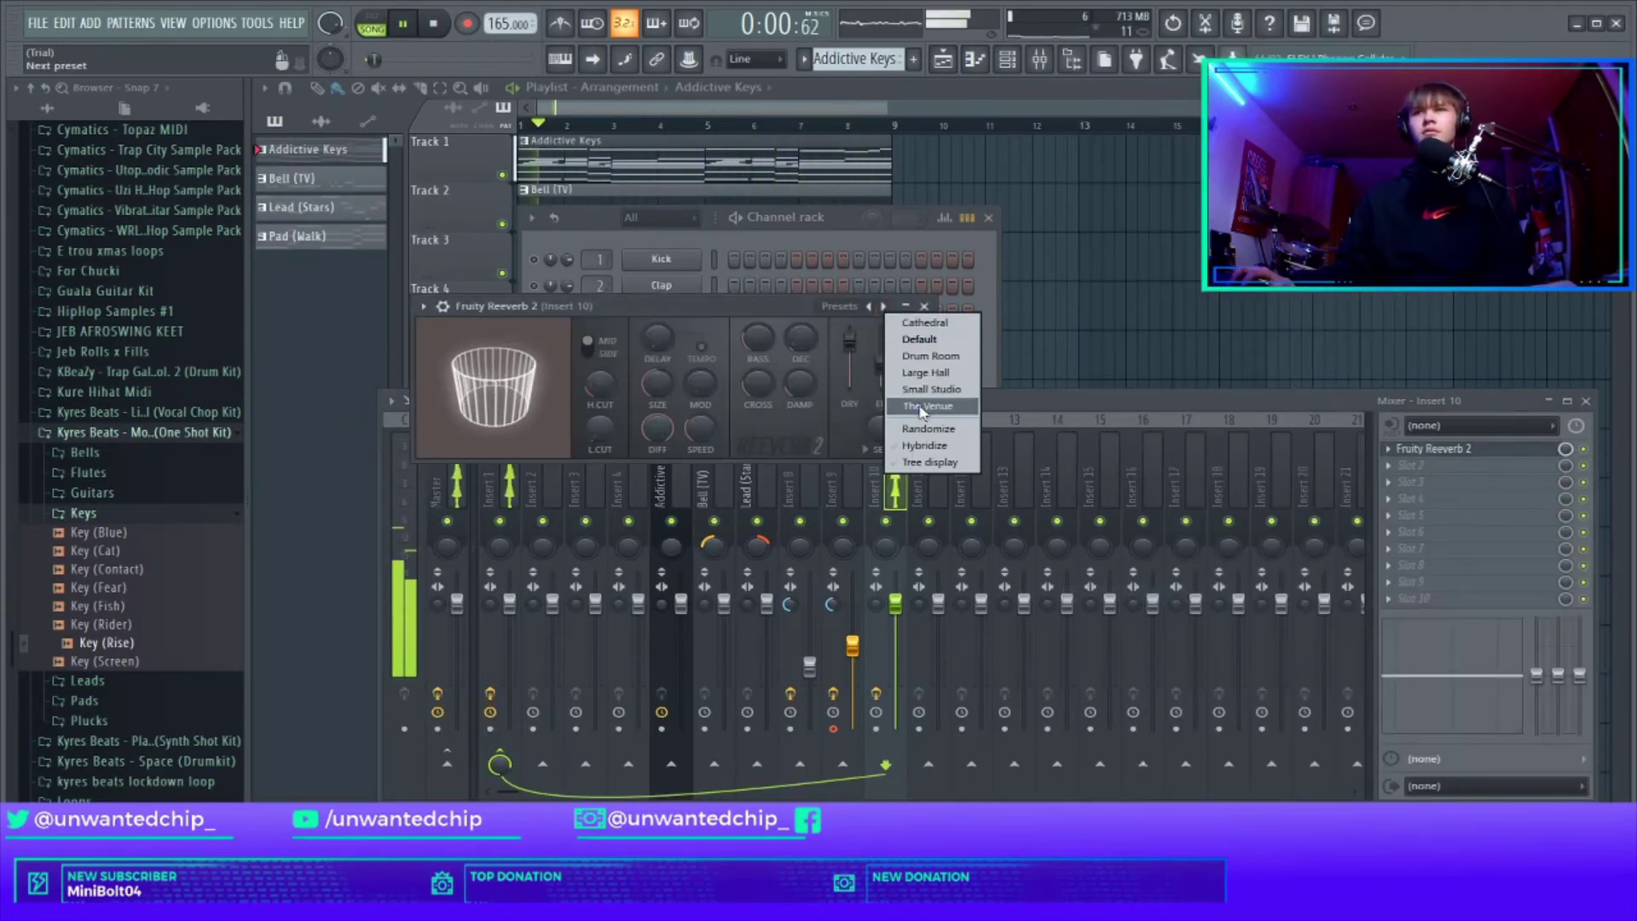
left_click(924, 406)
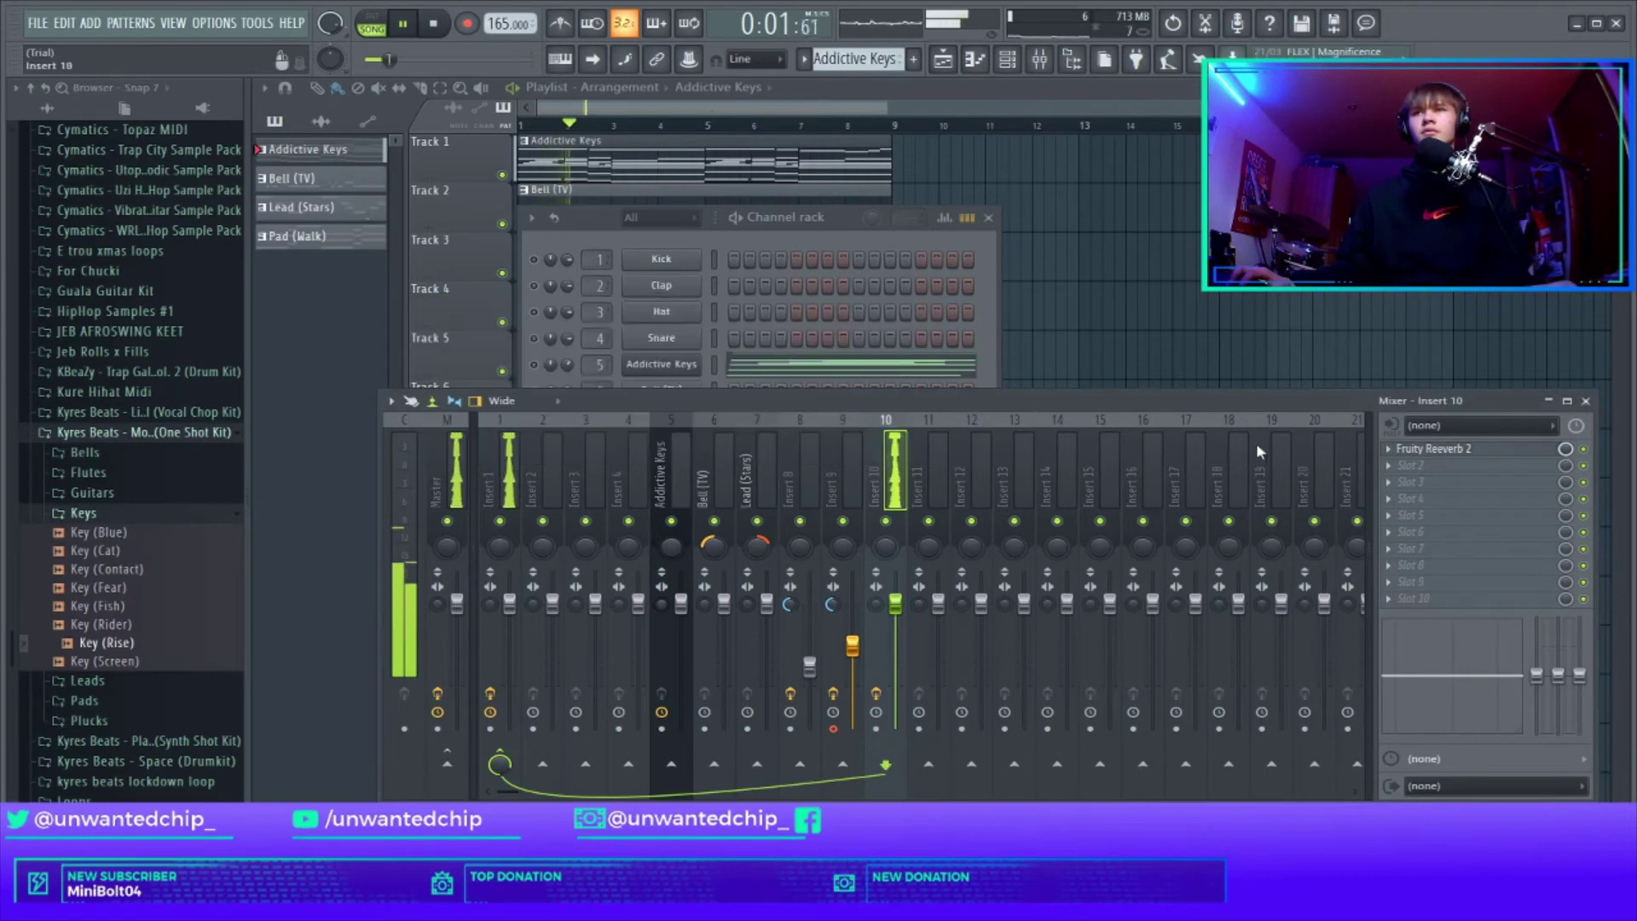
Step: Audition mixer Insert 10 in solo, lower its level slightly and close the channel rack
right_click(886, 521)
right_click(886, 522)
left_click(988, 219)
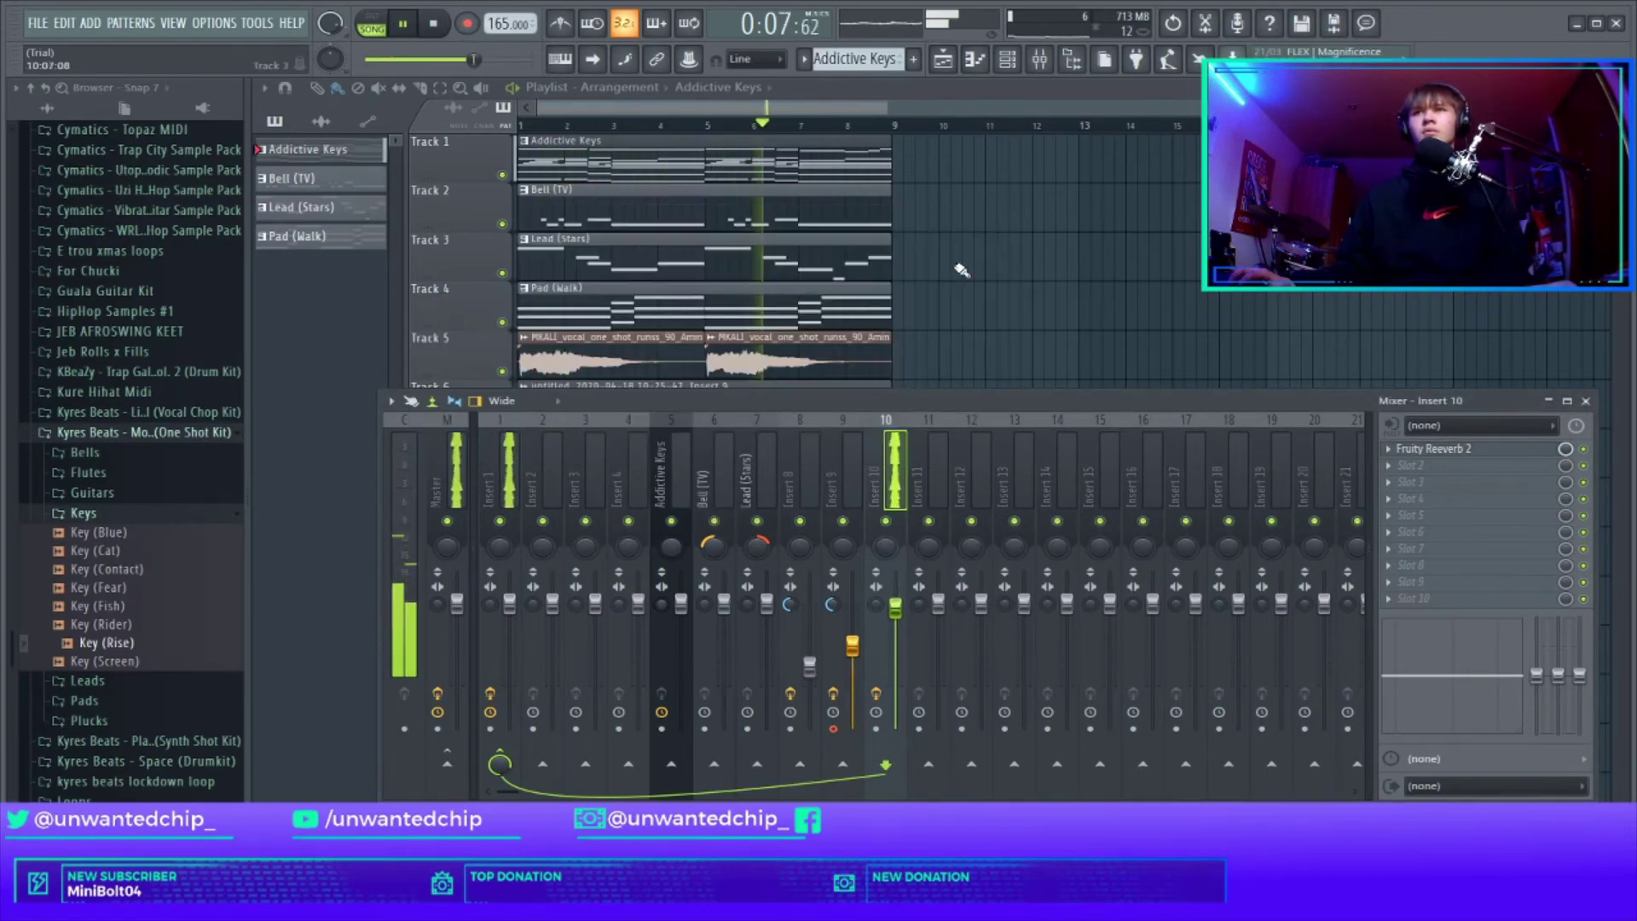
Step: Delete the Pad (Walk) clip from Track 4 of the playlist
left_click(1587, 403)
key("F9")
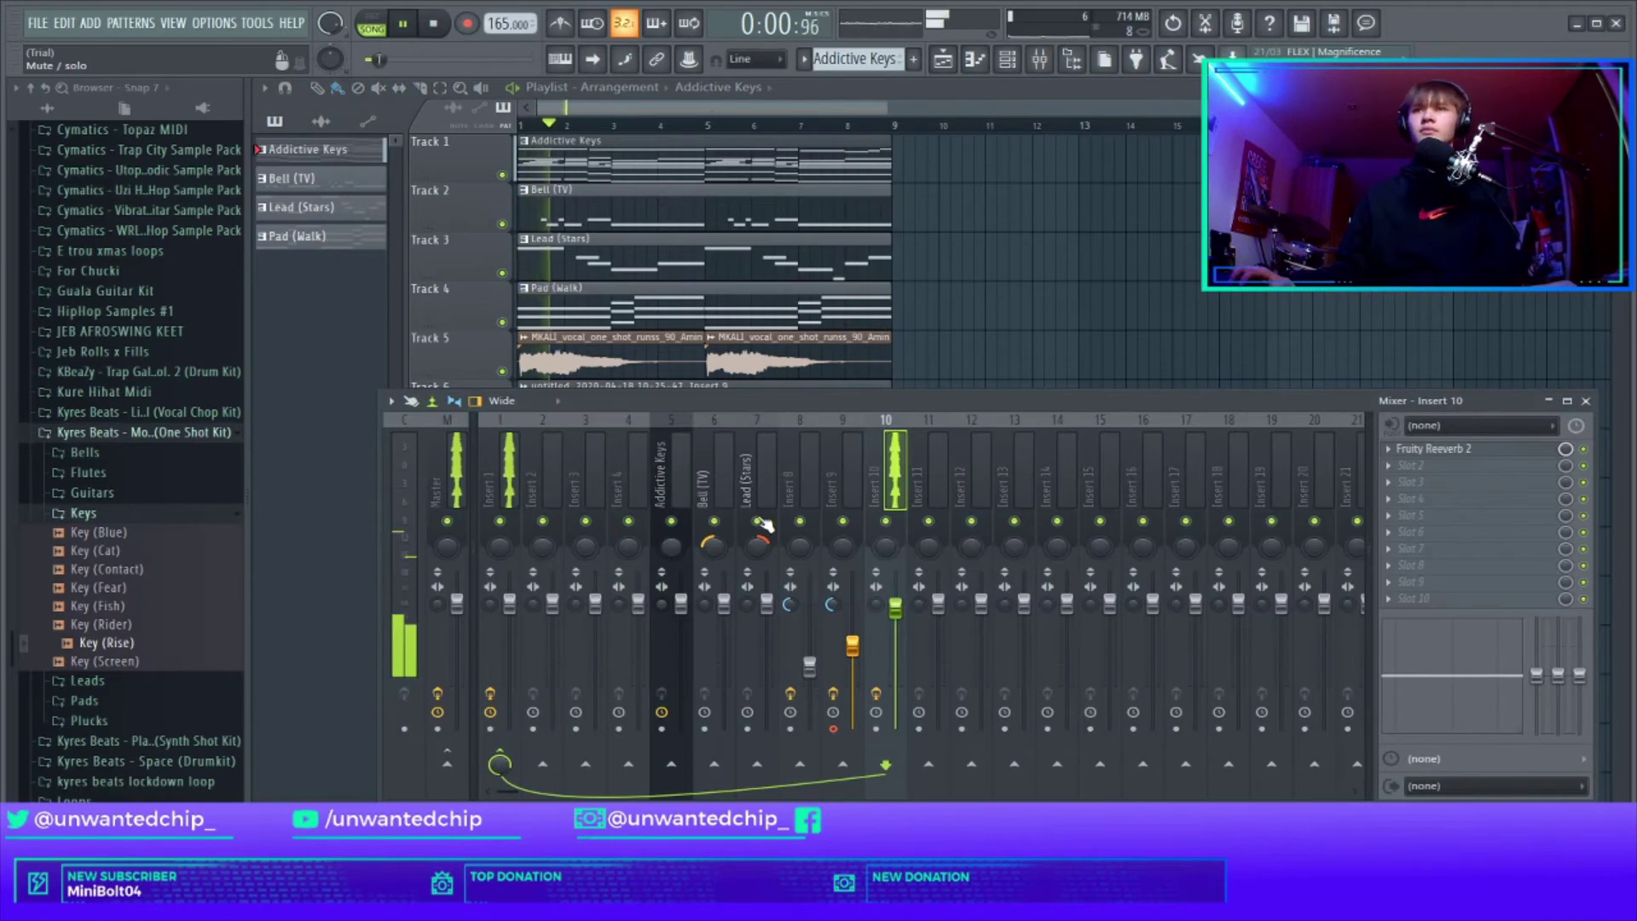
key("F9")
key("F9")
key("F9")
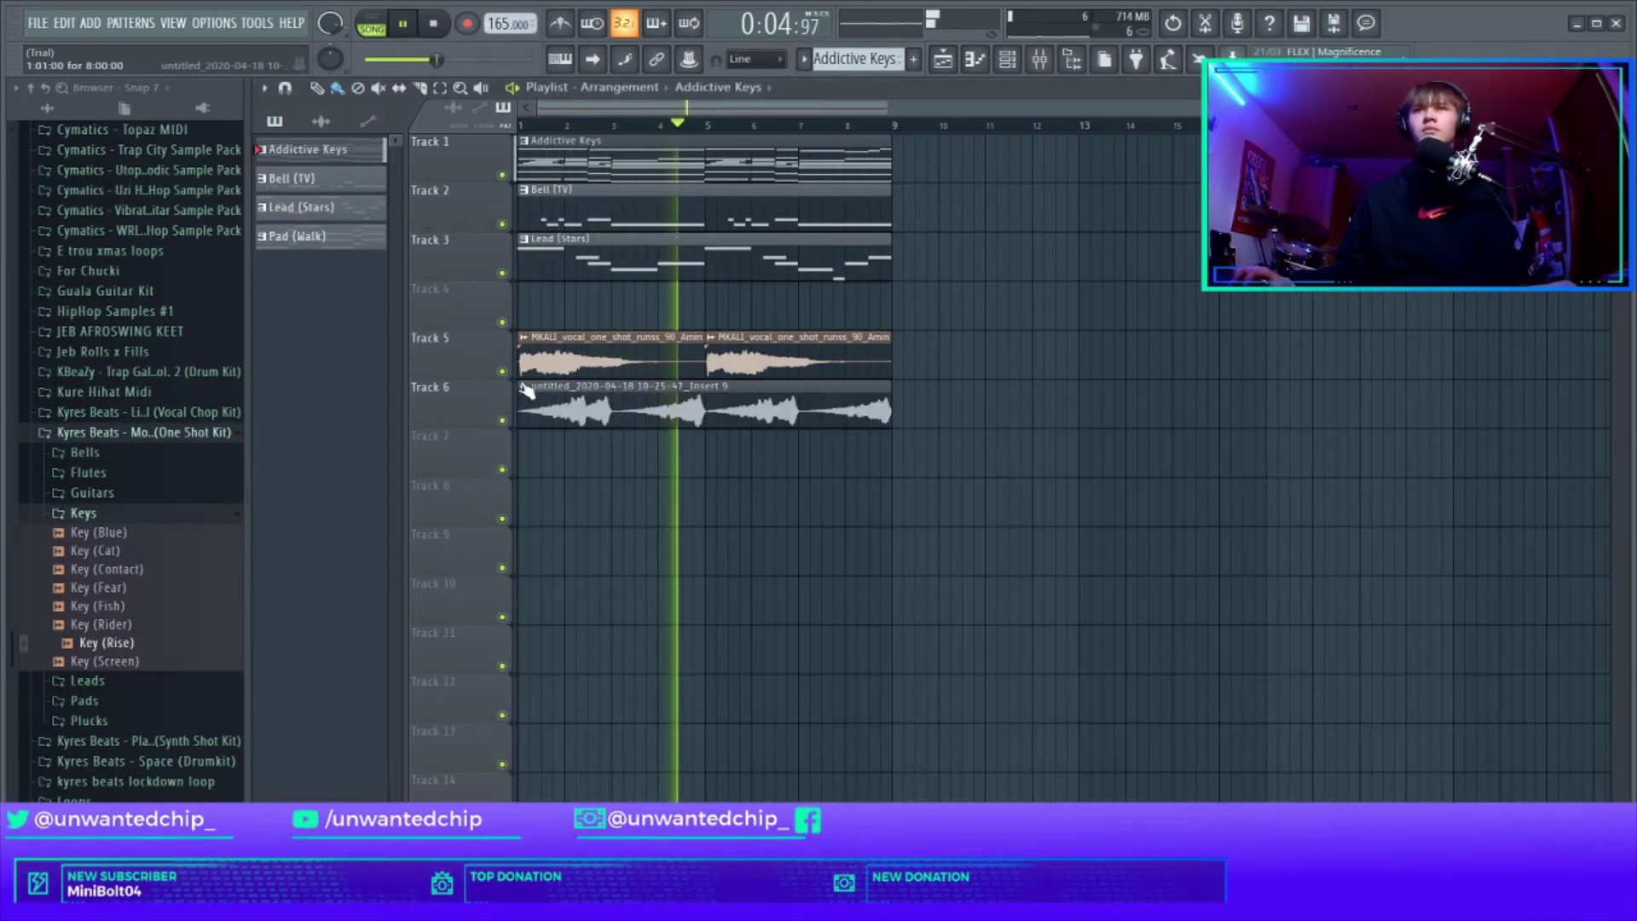
Step: Turn off solo on the Key (Rise) channel and play all the layers together
key("space")
key("F9")
key("F6")
right_click(533, 521)
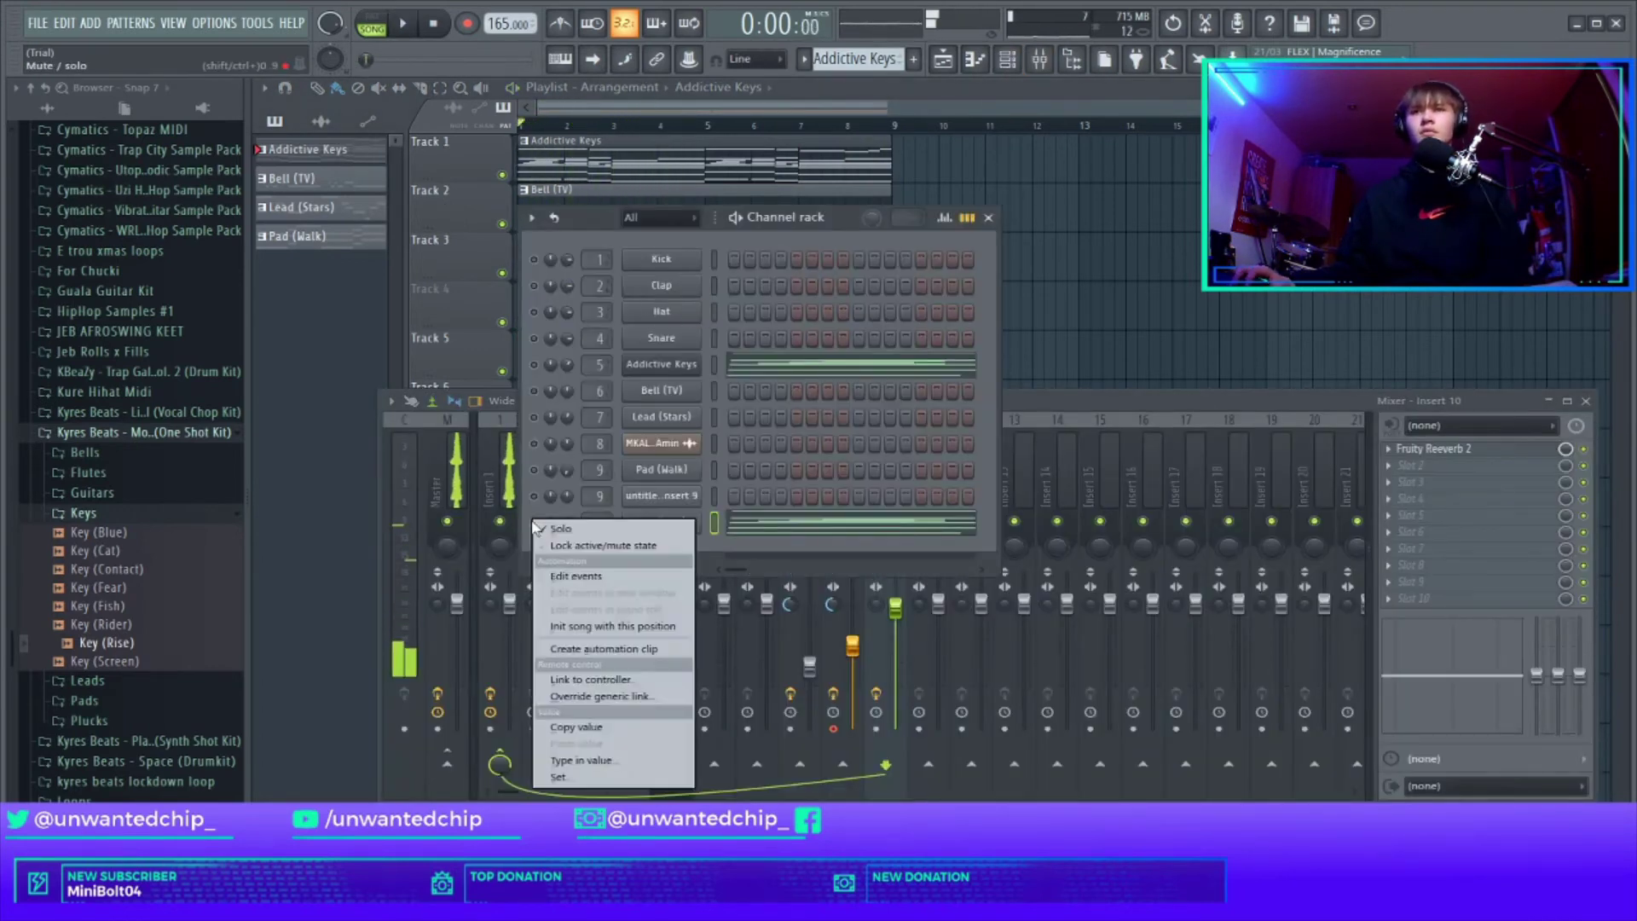
left_click(558, 530)
left_click(989, 217)
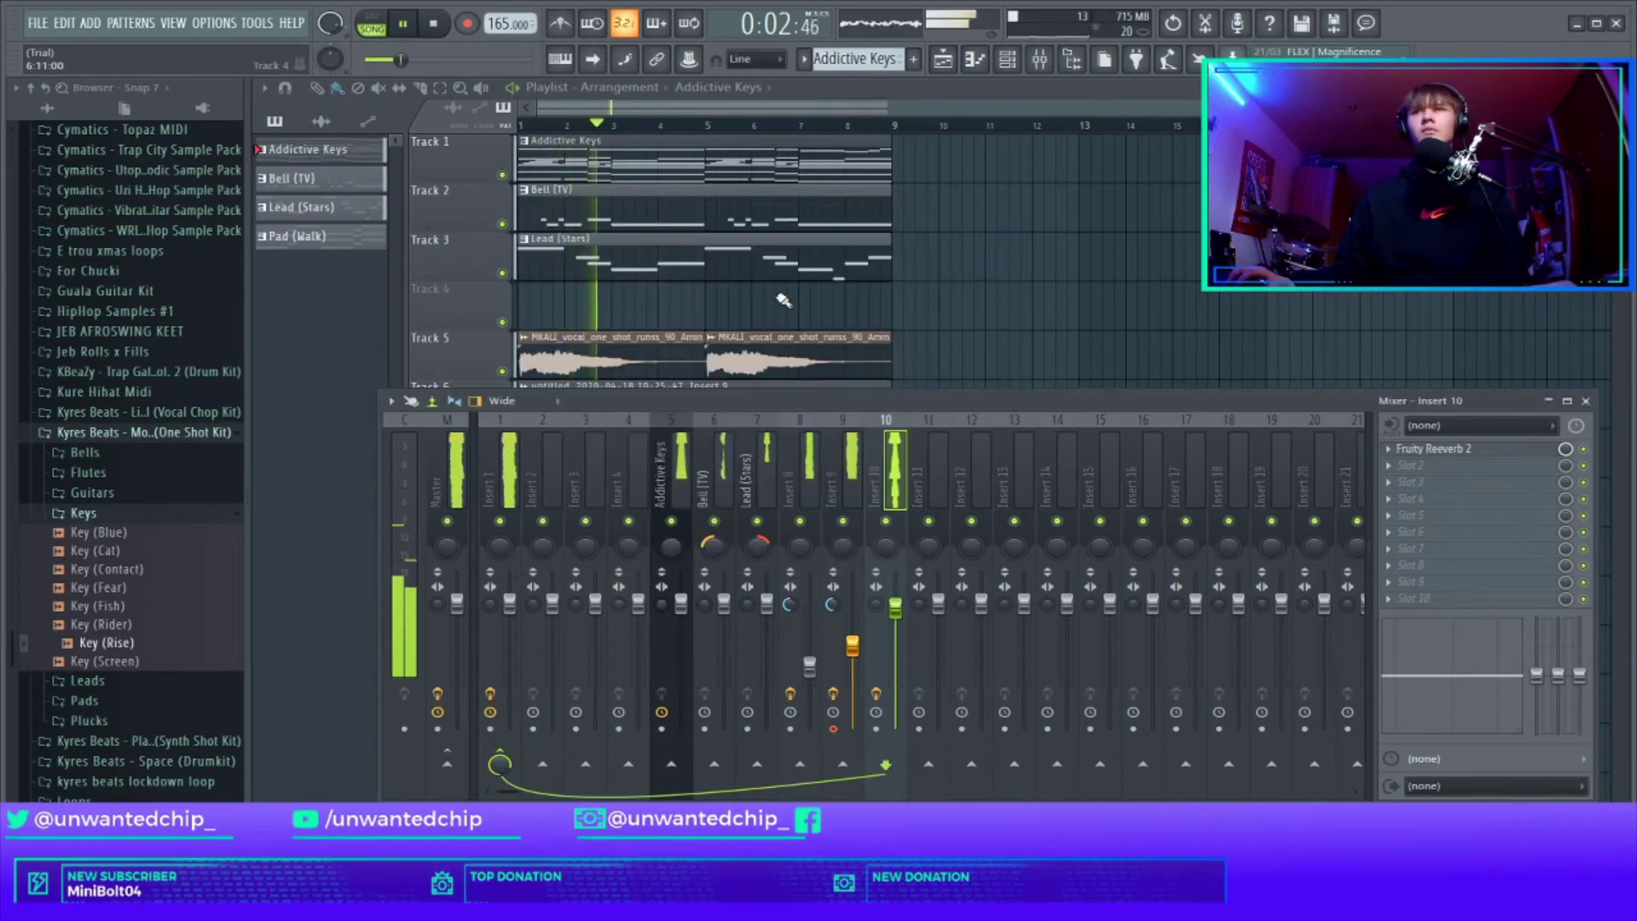
left_click(1586, 401)
Step: Move the Lead (Stars), Bell (TV) and Addictive Keys clips down one track each
left_click_drag(665, 258, 657, 303)
left_click_drag(646, 210, 640, 260)
left_click_drag(620, 162, 613, 218)
Step: Split the Addictive Keys pattern by channel so Addictive Keys and Key (Rise) occupy Tracks 1 and 2 separately
right_click(360, 142)
right_click(346, 151)
left_click(404, 436)
key("space")
Step: Duplicate all the eight-bar playlist clips three times to extend the arrangement to 32 bars
left_click_drag(570, 157, 895, 550)
key("ctrl+b")
key("ctrl+b")
key("ctrl+b")
scroll(898, 552, "down", 3)
left_click(899, 552, "ctrl")
Step: Delete the Key (Rise), Bell (TV), Lead (Stars) and reversed pad clips from the first eight bars and play the song
right_click(597, 224)
key("space")
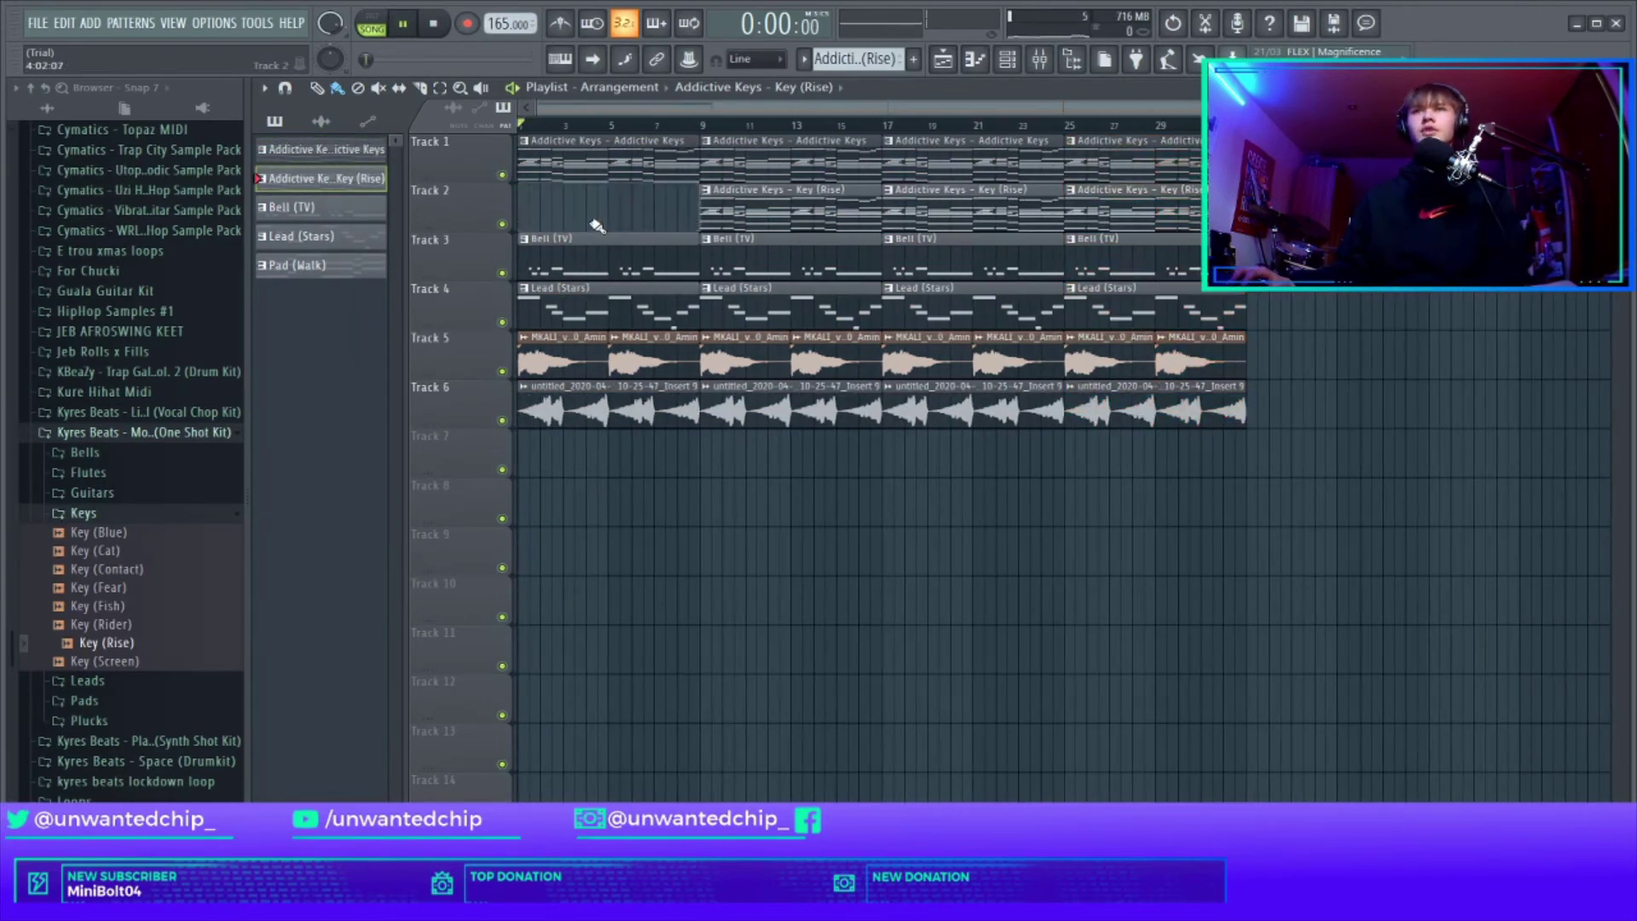
right_click(601, 256)
right_click(607, 305)
right_click(648, 409)
key("space")
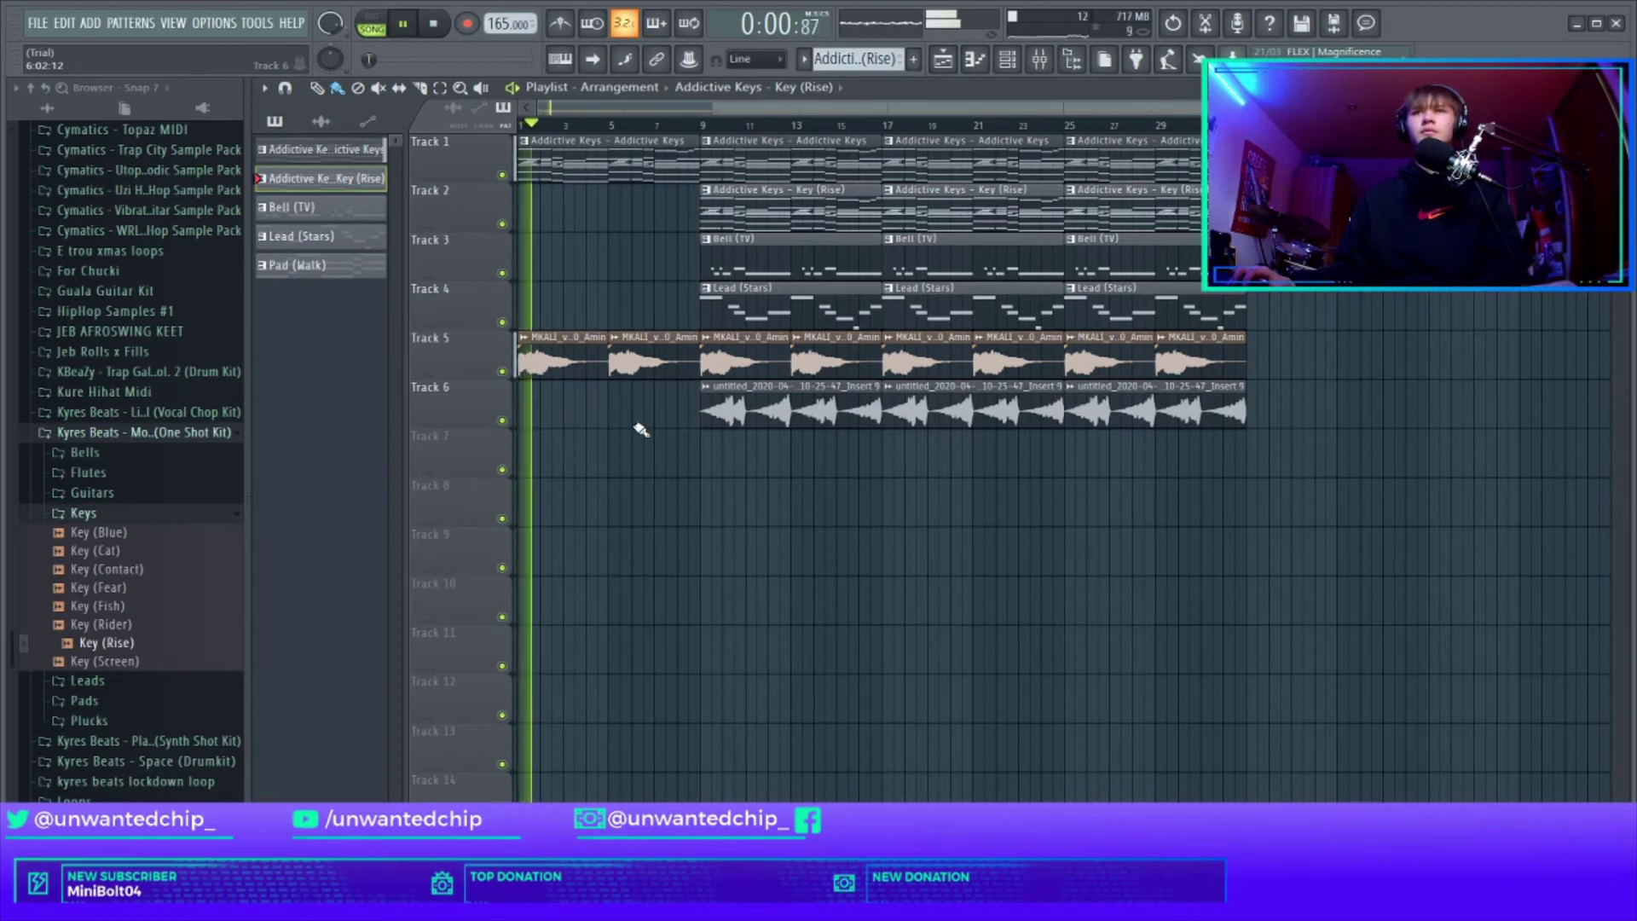
Step: Delete the MKALI vocal clips at bars 1 and 9 on Track 5 and replay from the start
key("p")
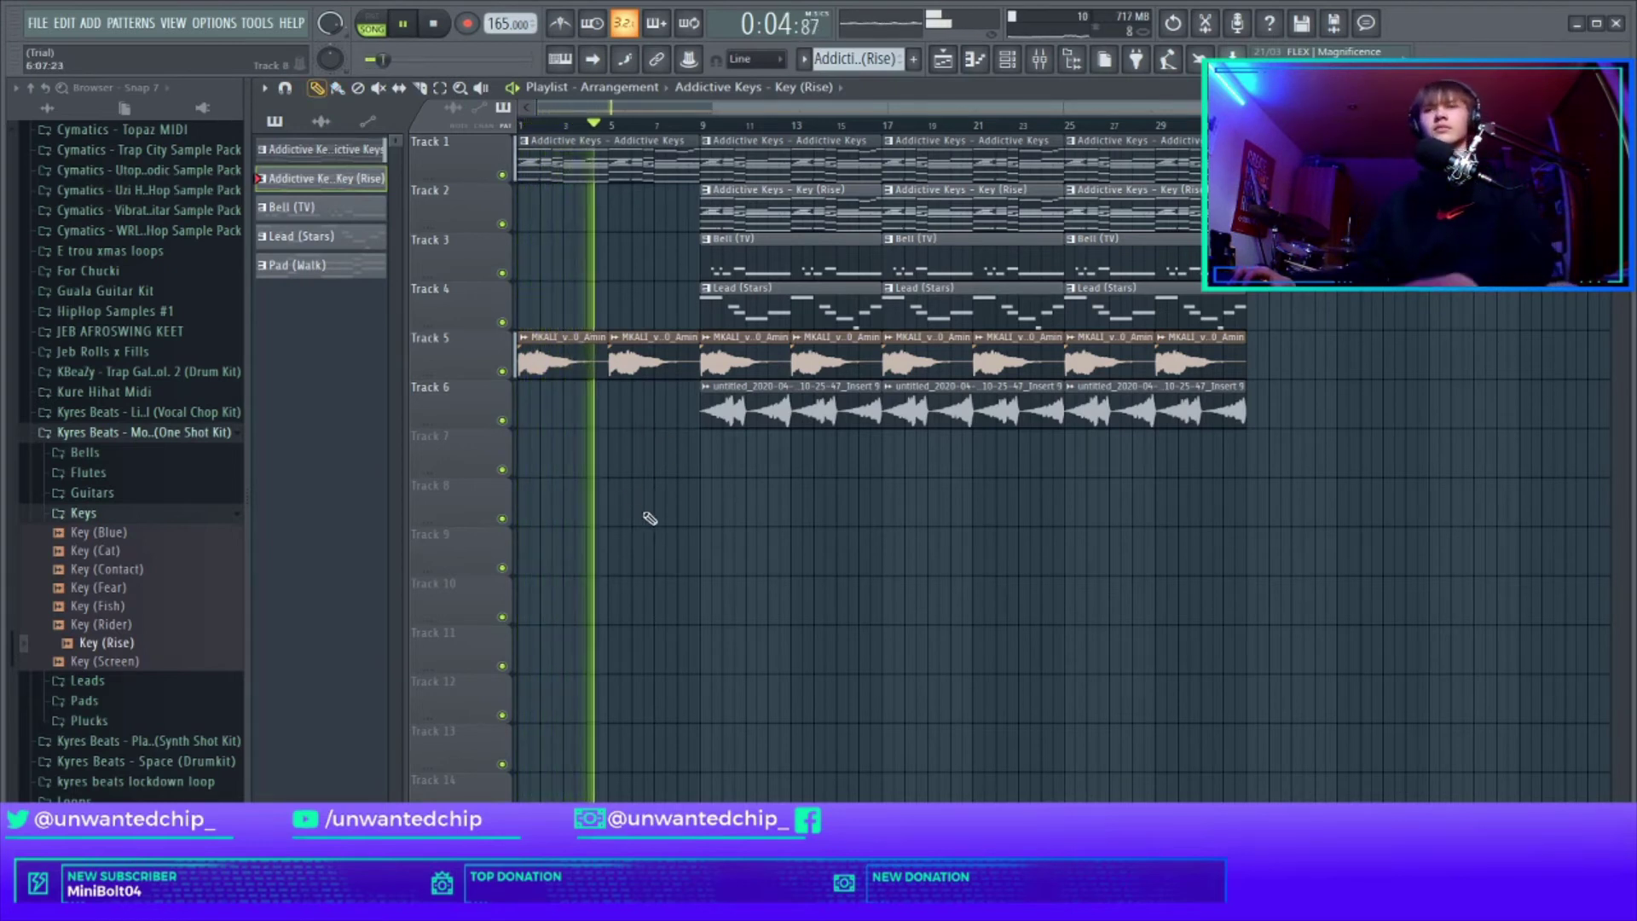
right_click(560, 365)
key("space")
key("space")
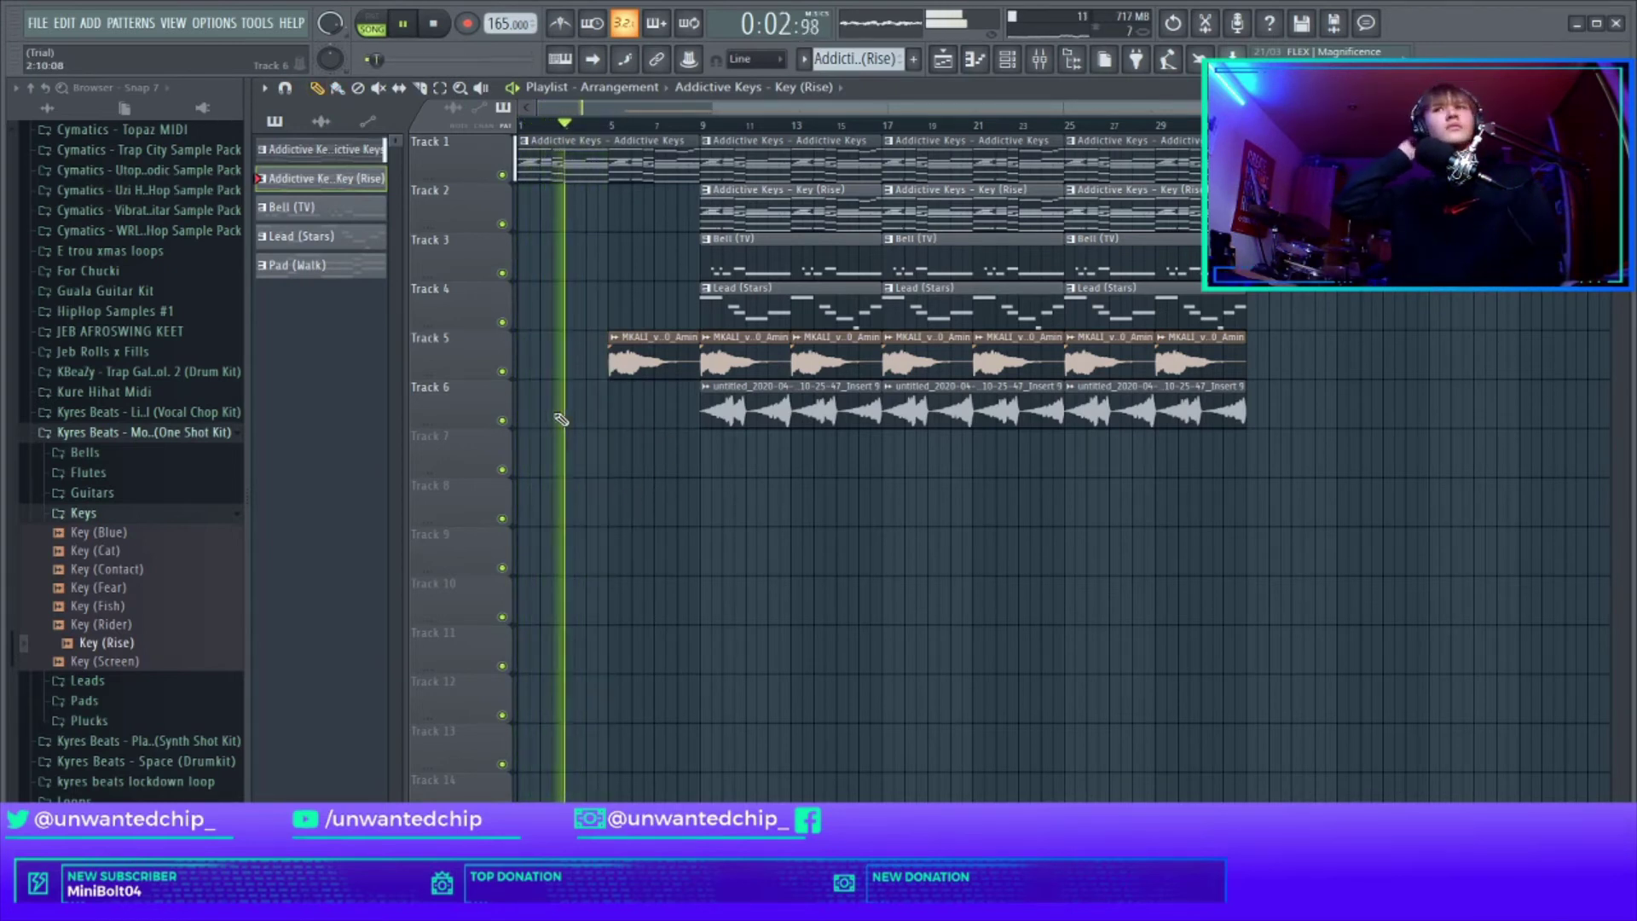
right_click(743, 362)
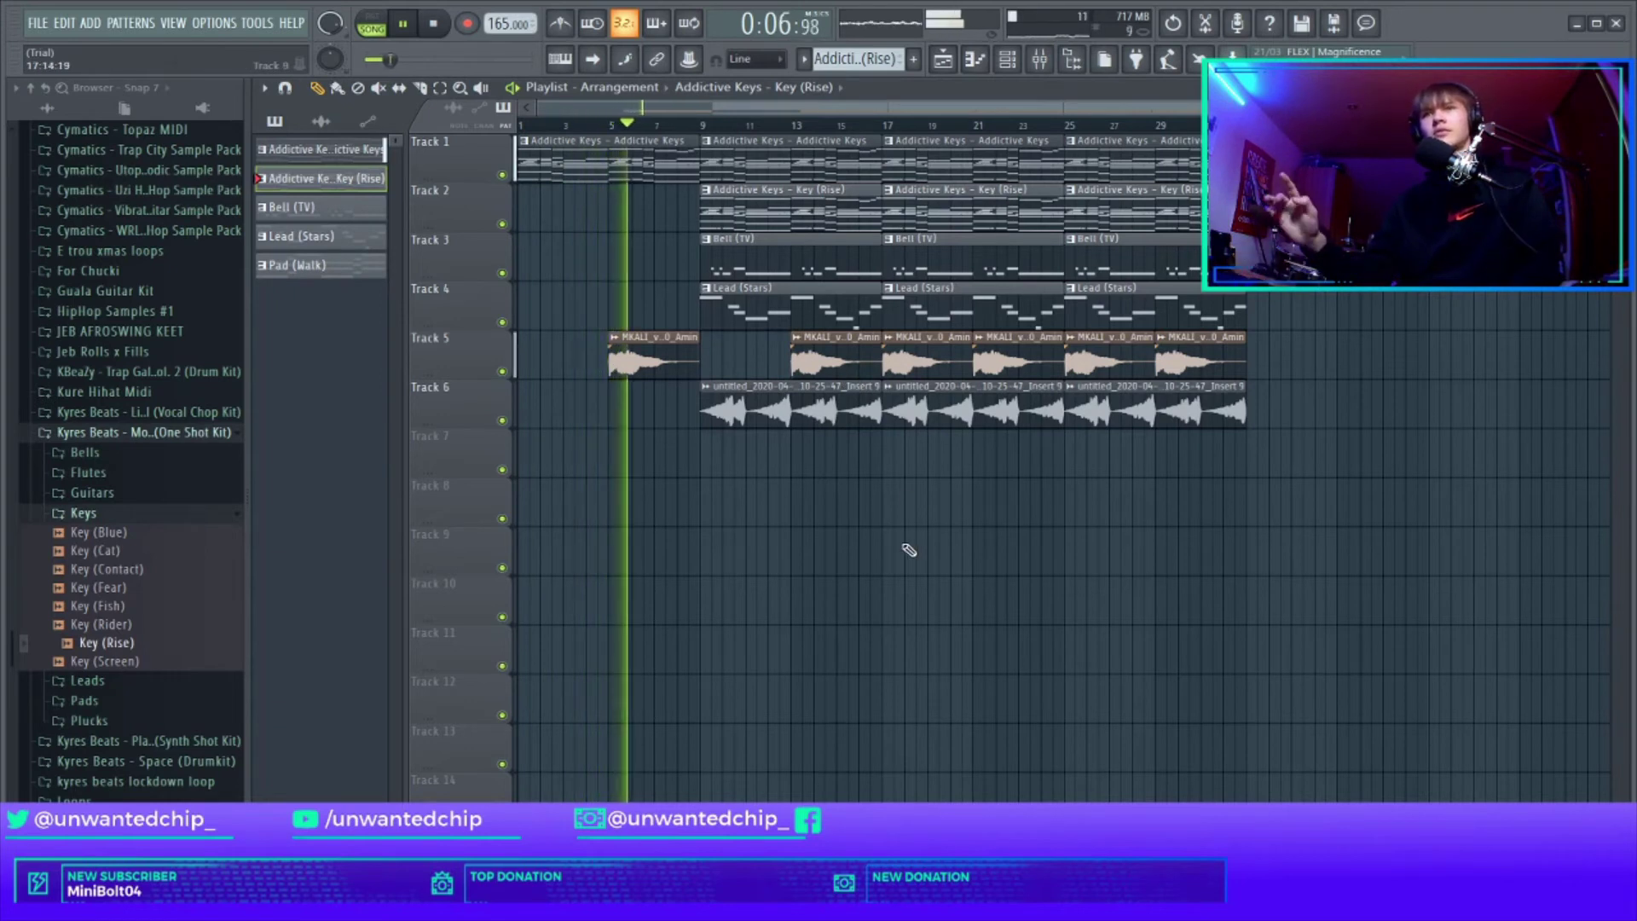
Step: Delete the Key (Rise), Lead (Stars) and reversed pad clips from bars 9 to 16 and play from bar 9
right_click(770, 214)
key("space")
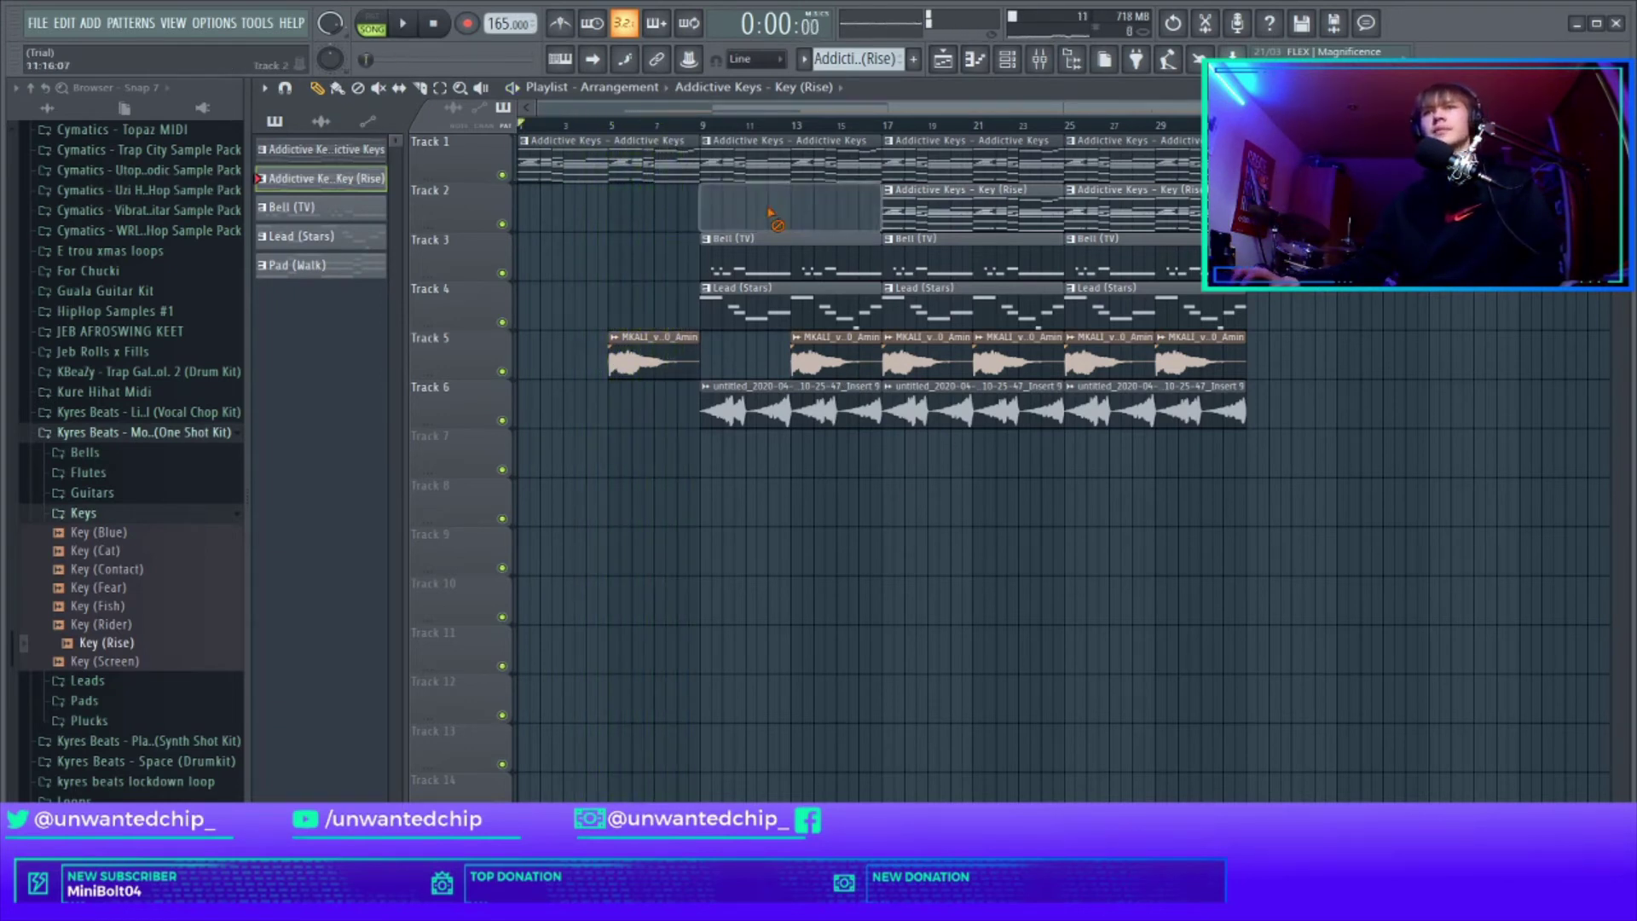
key("space")
right_click(740, 304)
left_click(702, 126)
right_click(769, 409)
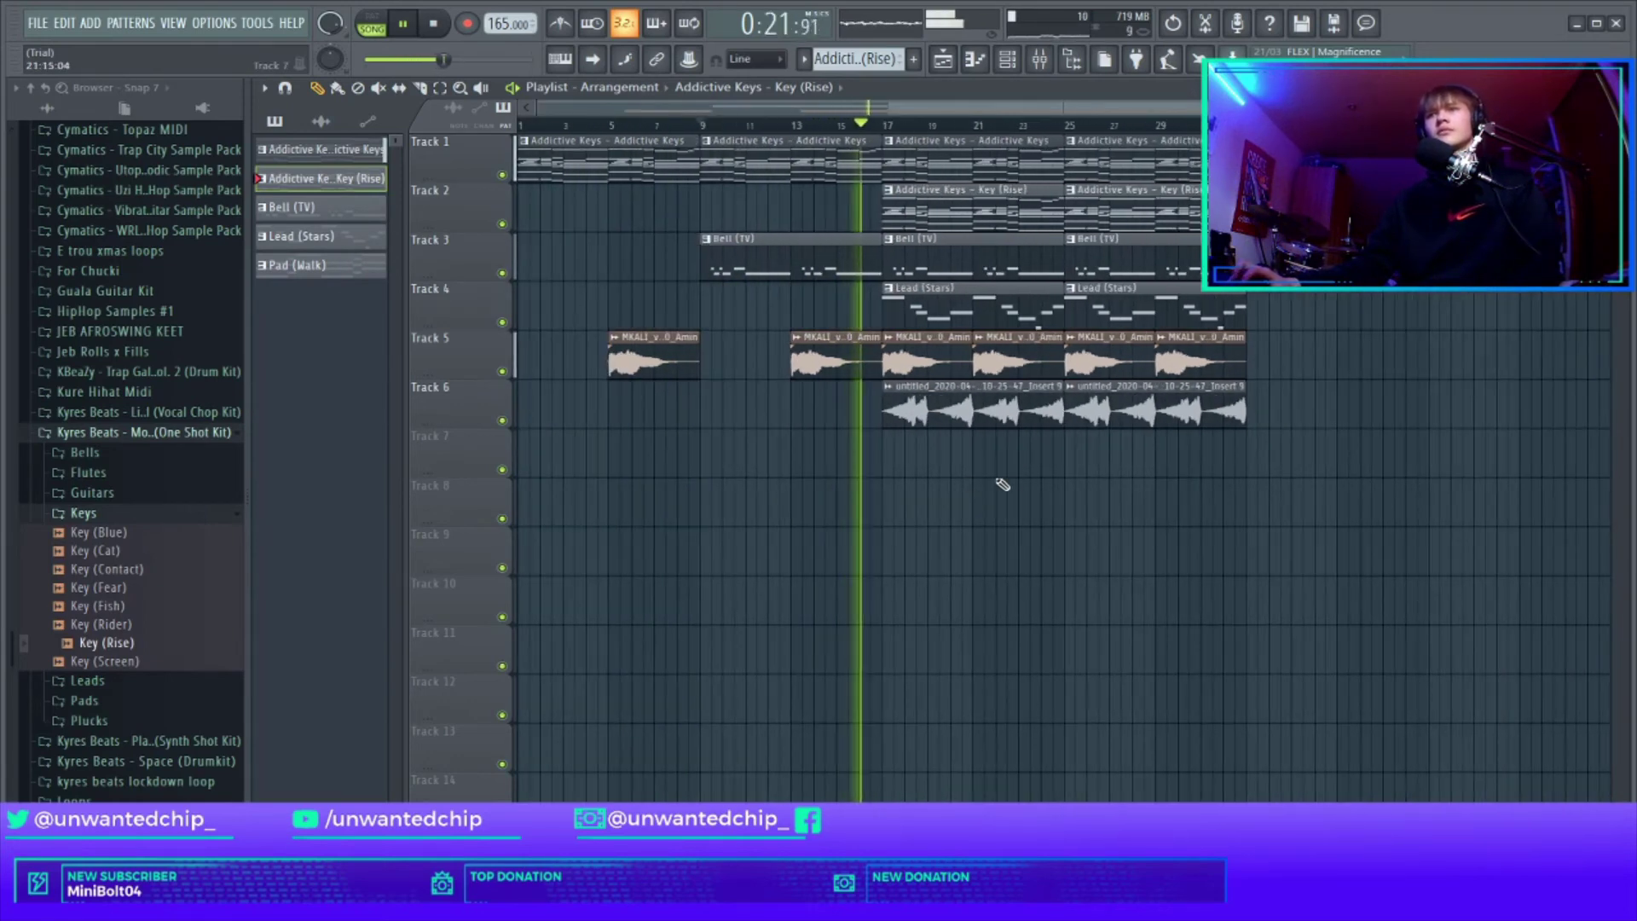
Step: Delete the Key (Rise) clip from bars 17 to 24 and the Addictive Keys clip from bars 25 to 32 during playback
right_click(933, 205)
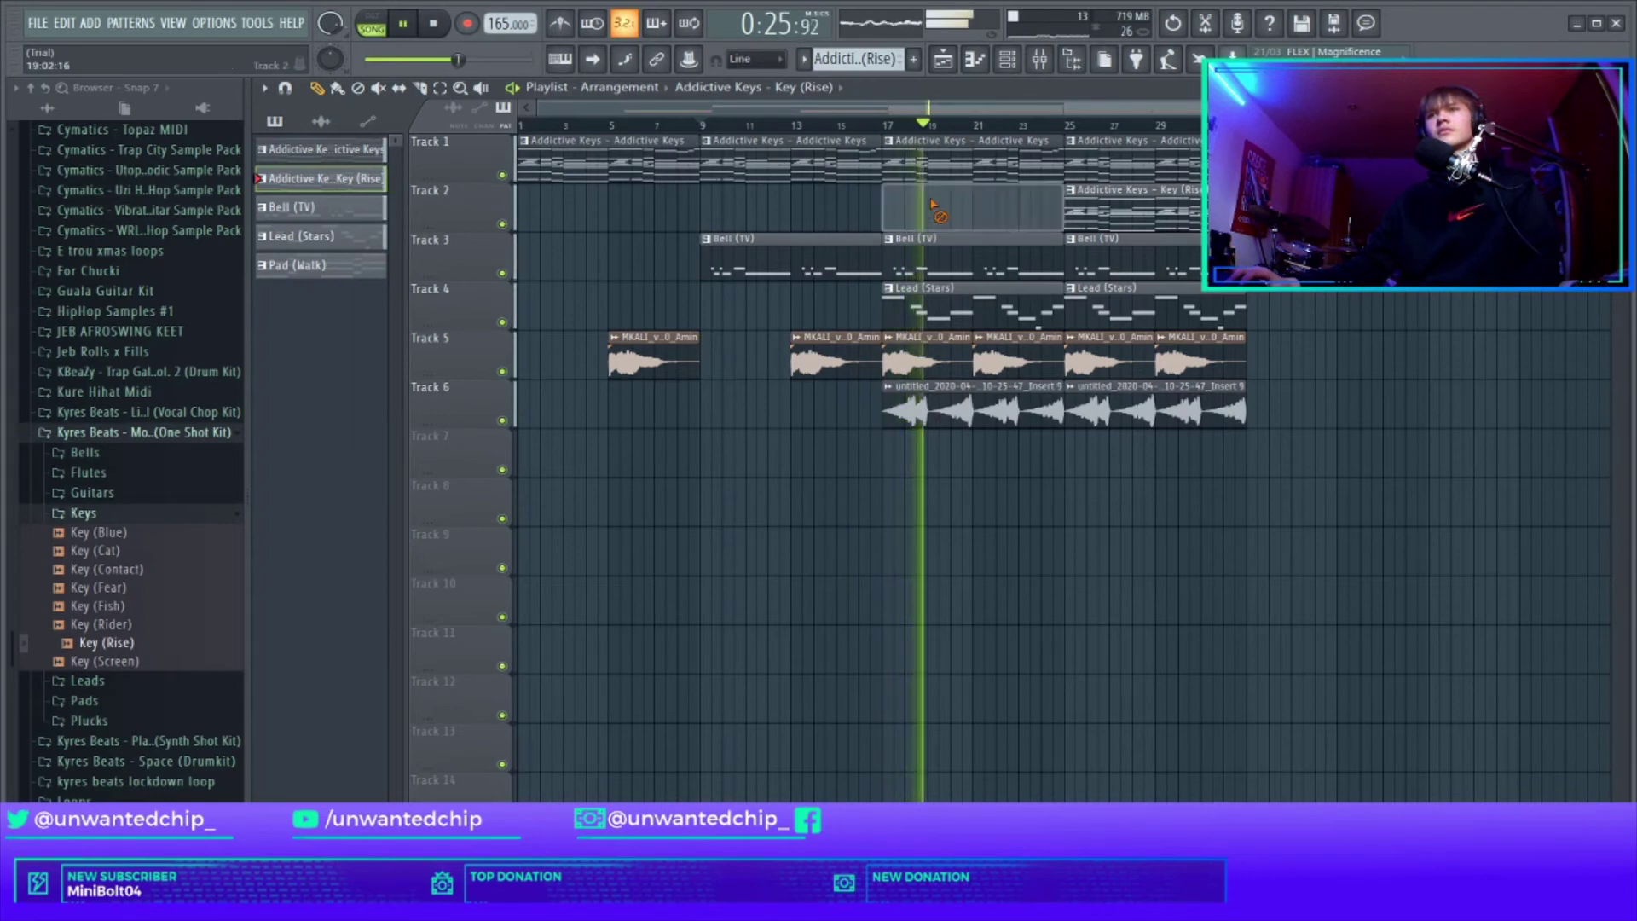
scroll(1347, 446, "up", 3)
scroll(1313, 452, "down", 3)
scroll(1294, 461, "up", 3)
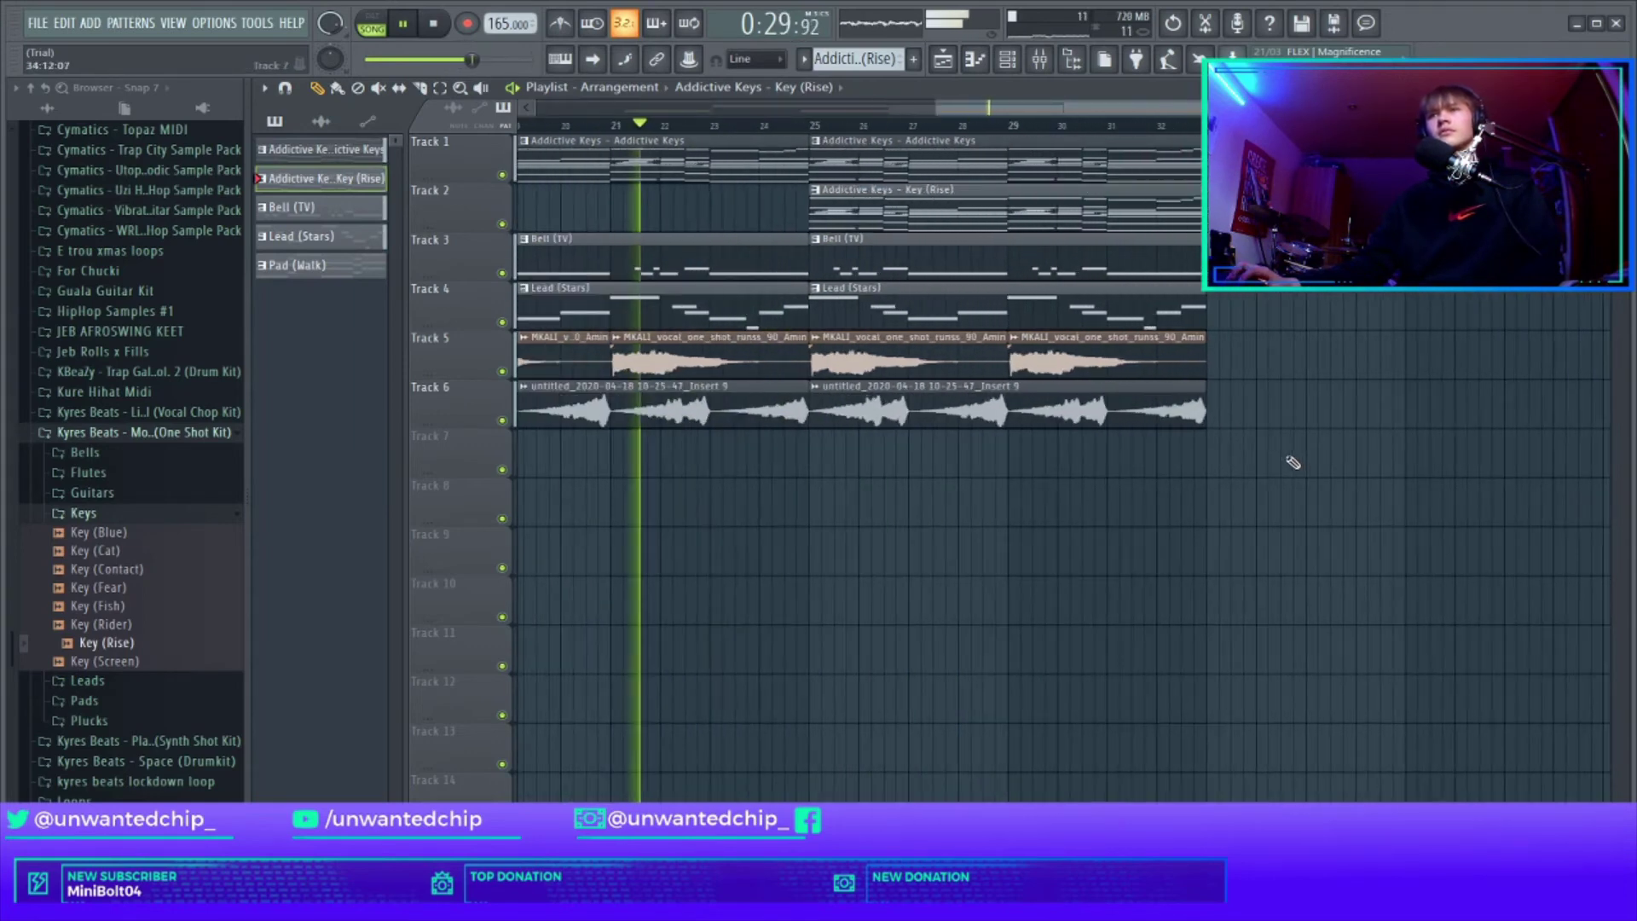
scroll(1287, 463, "down", 3)
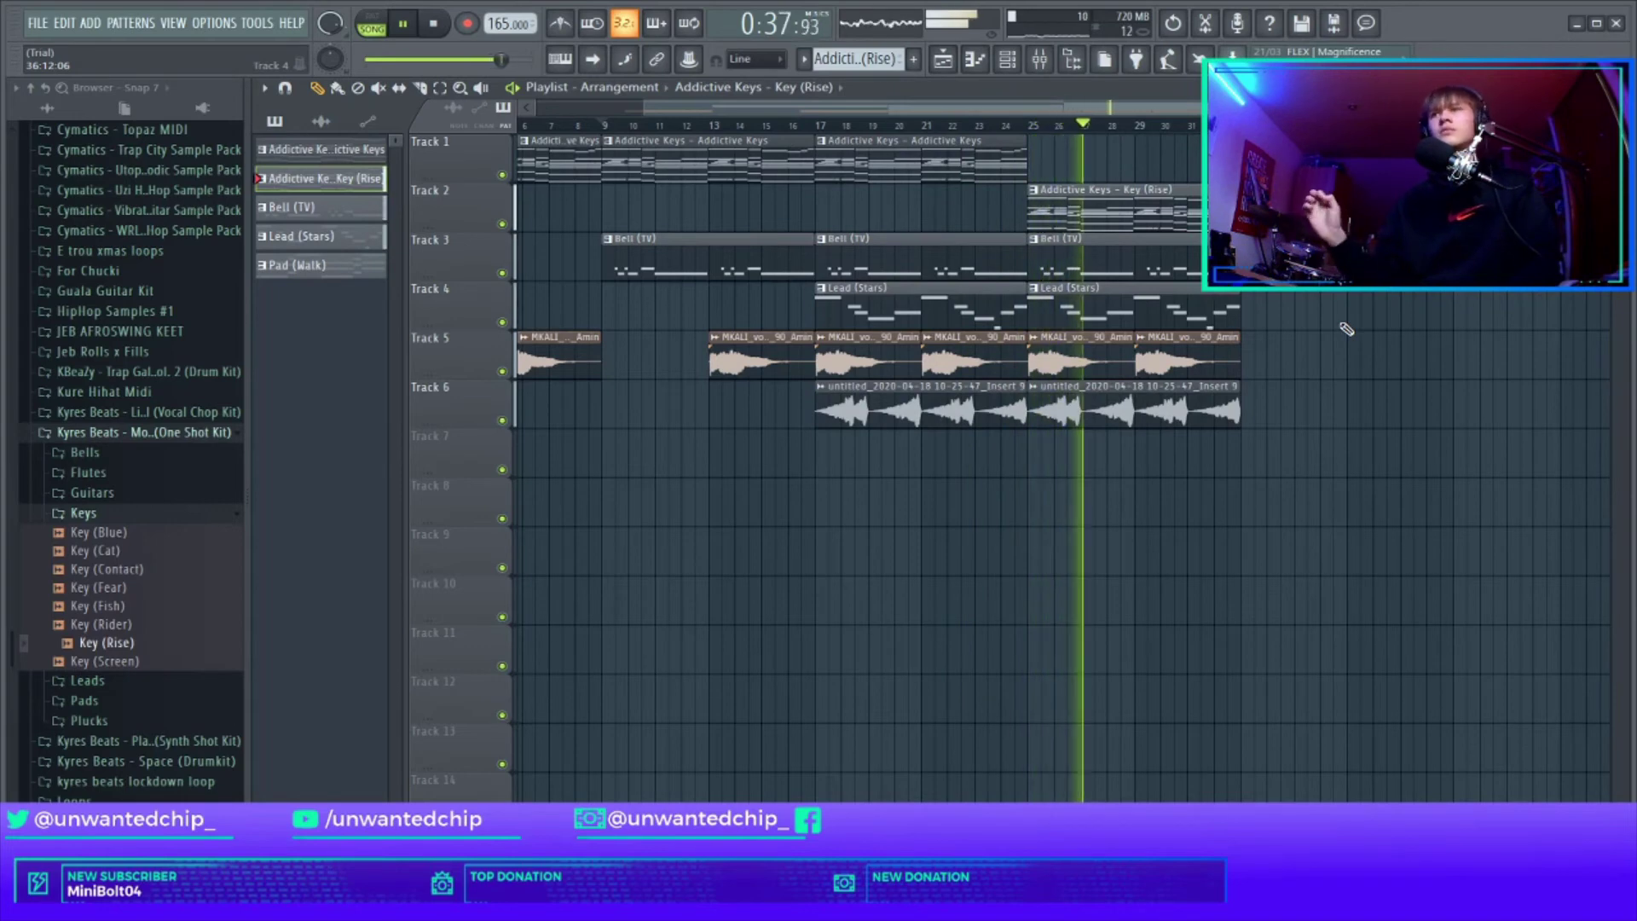
scroll(1355, 464, "up", 3)
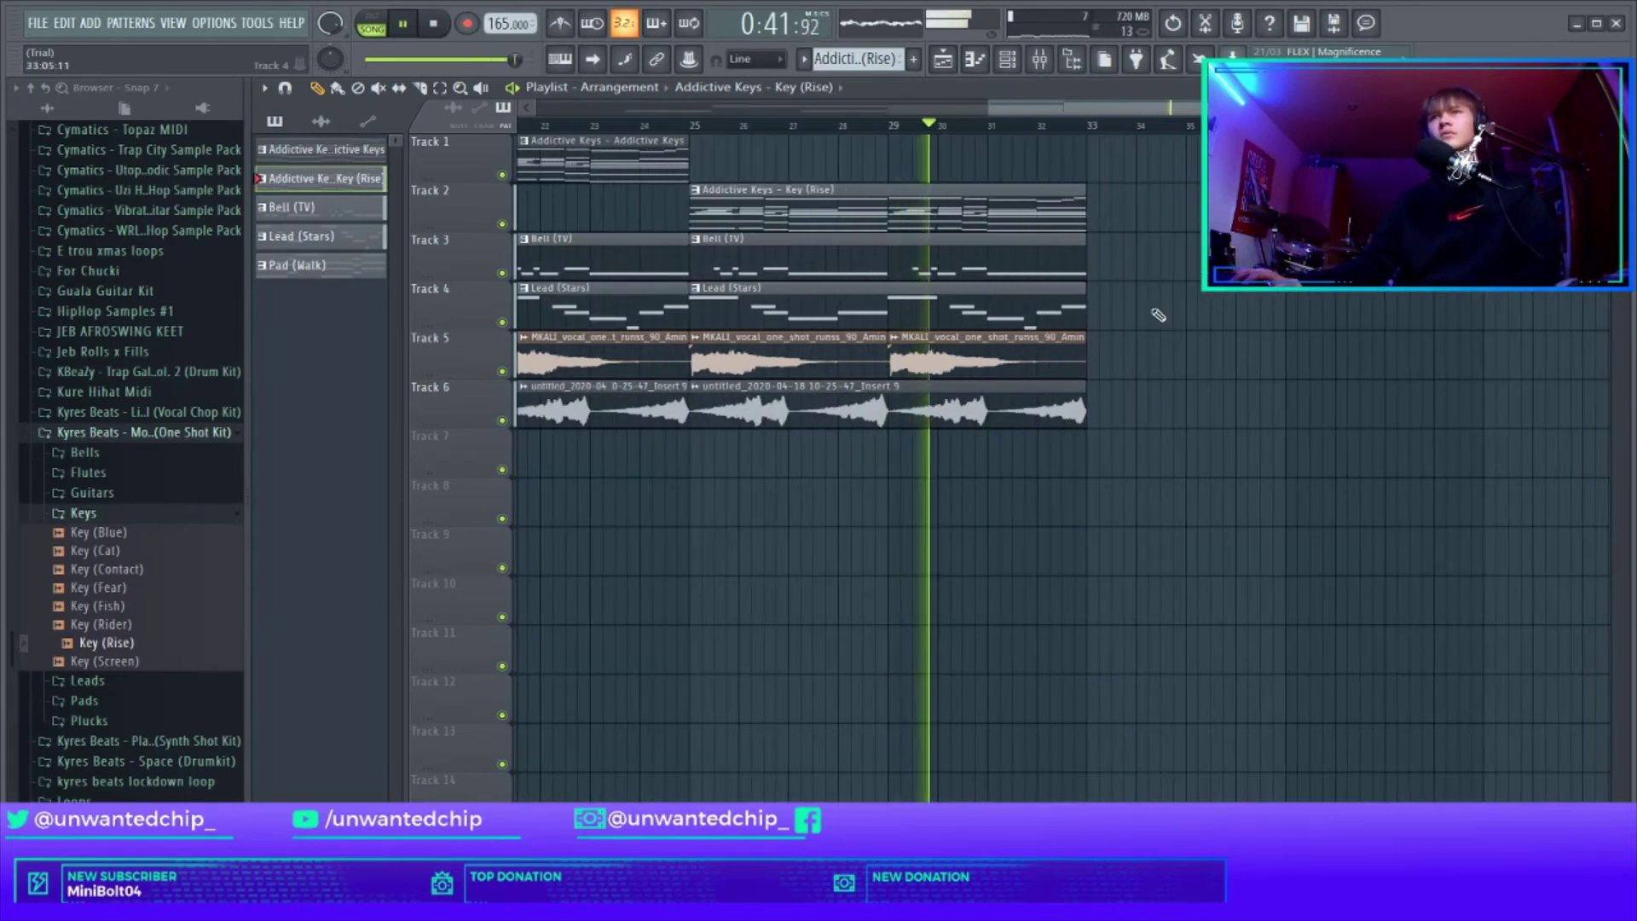
scroll(1157, 316, "down", 3)
Step: Play from bar 25 and delete the Lead (Stars) and reversed pad clips from bars 25 to 32
key("space")
key("space")
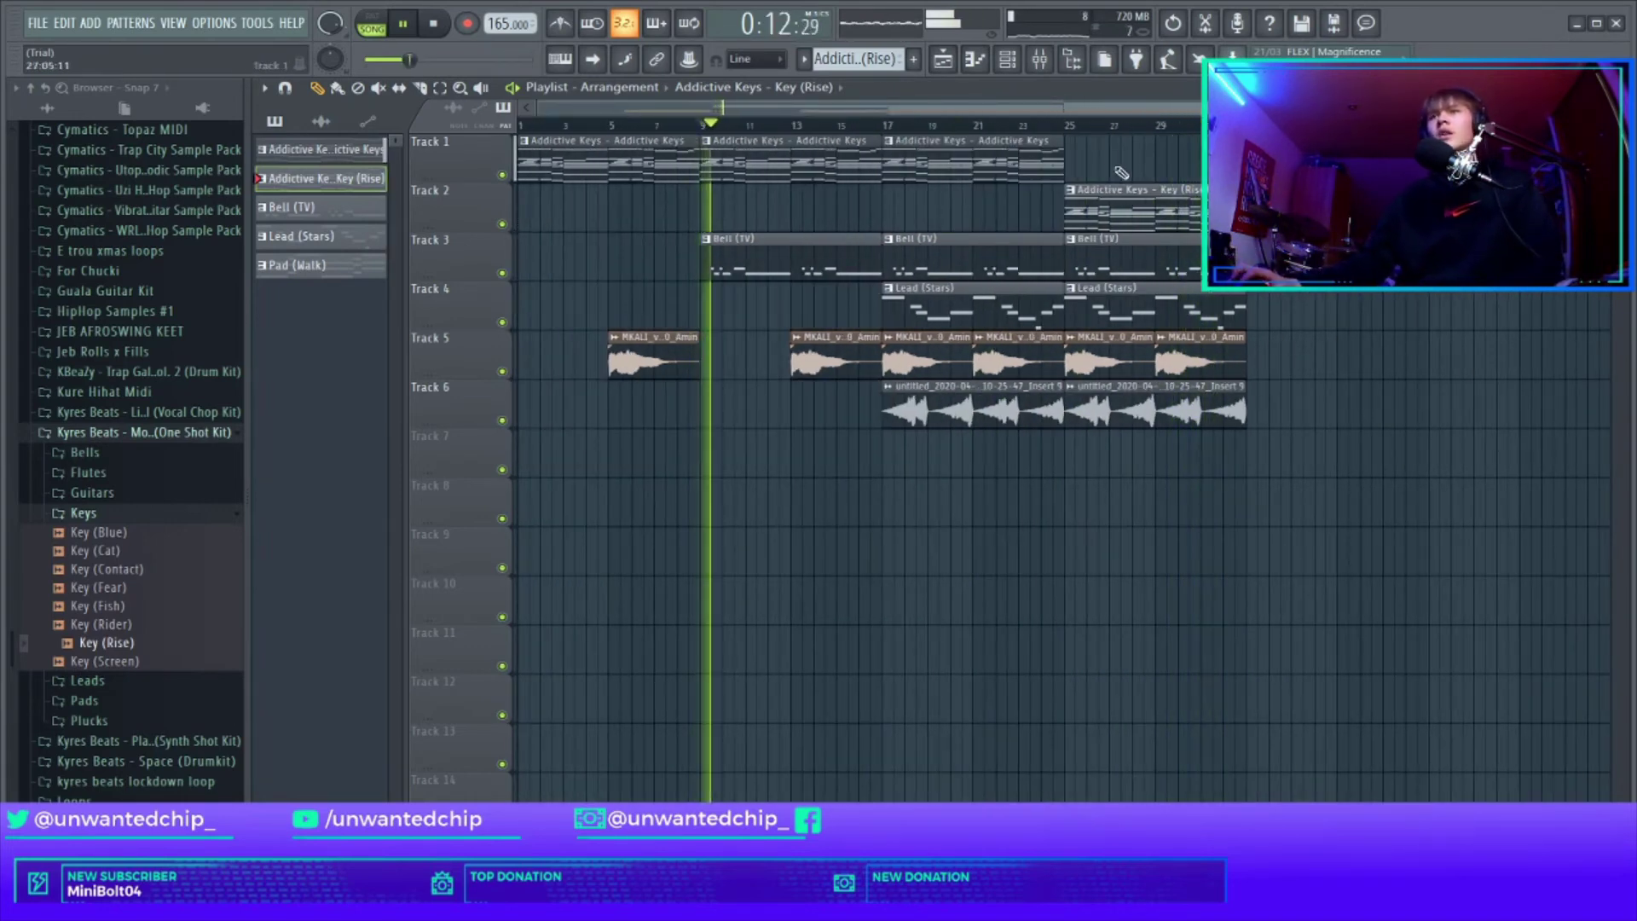
left_click(1067, 126)
right_click(1181, 305)
right_click(1163, 406)
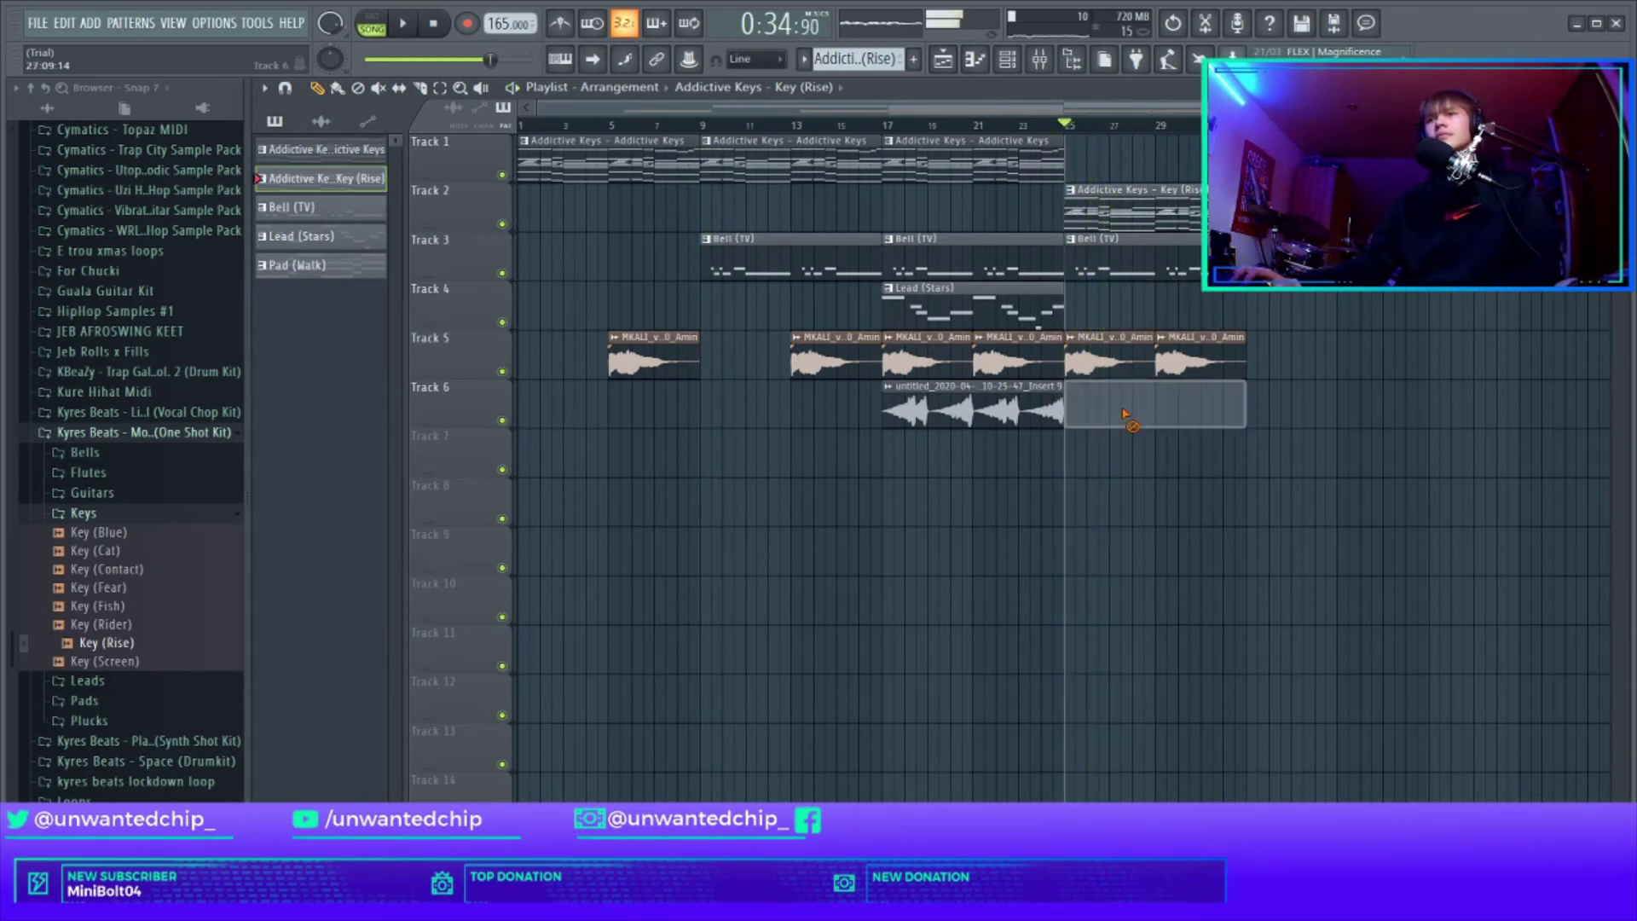
Step: Delete the MKALI vocal clip at bar 25 on Track 5, add a Lead (Stars) clip at bar 25 on Track 4, and play from there
right_click(1102, 351)
left_click(1033, 298)
left_click(1080, 303)
left_click(1068, 126)
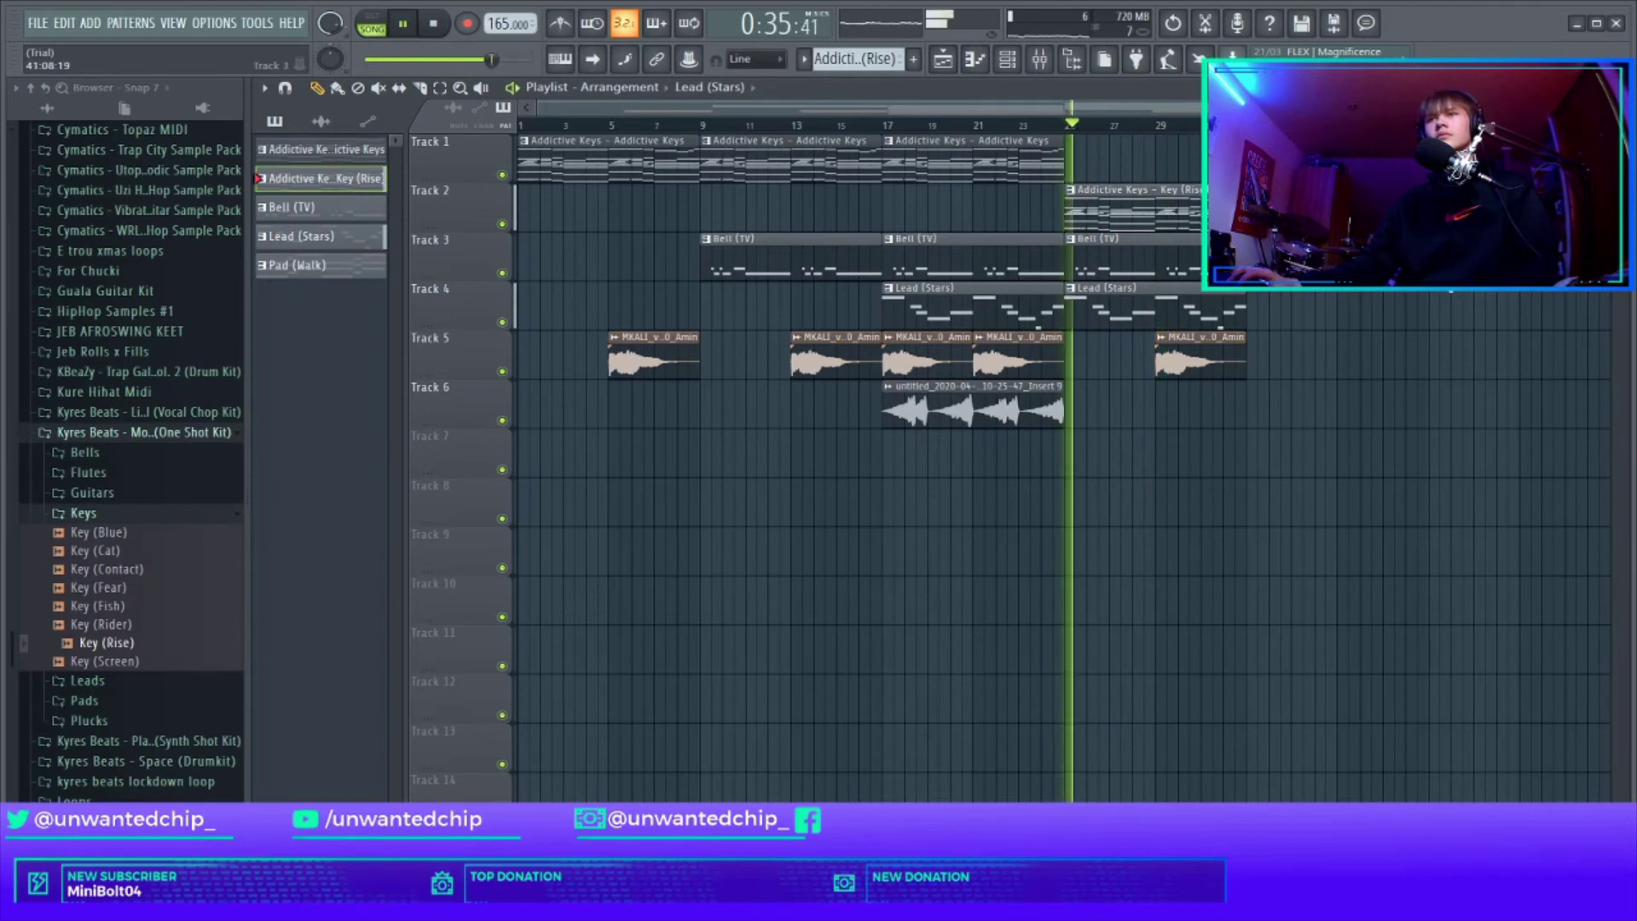
scroll(1377, 381, "up", 3)
scroll(1357, 409, "down", 2)
scroll(1361, 414, "up", 1)
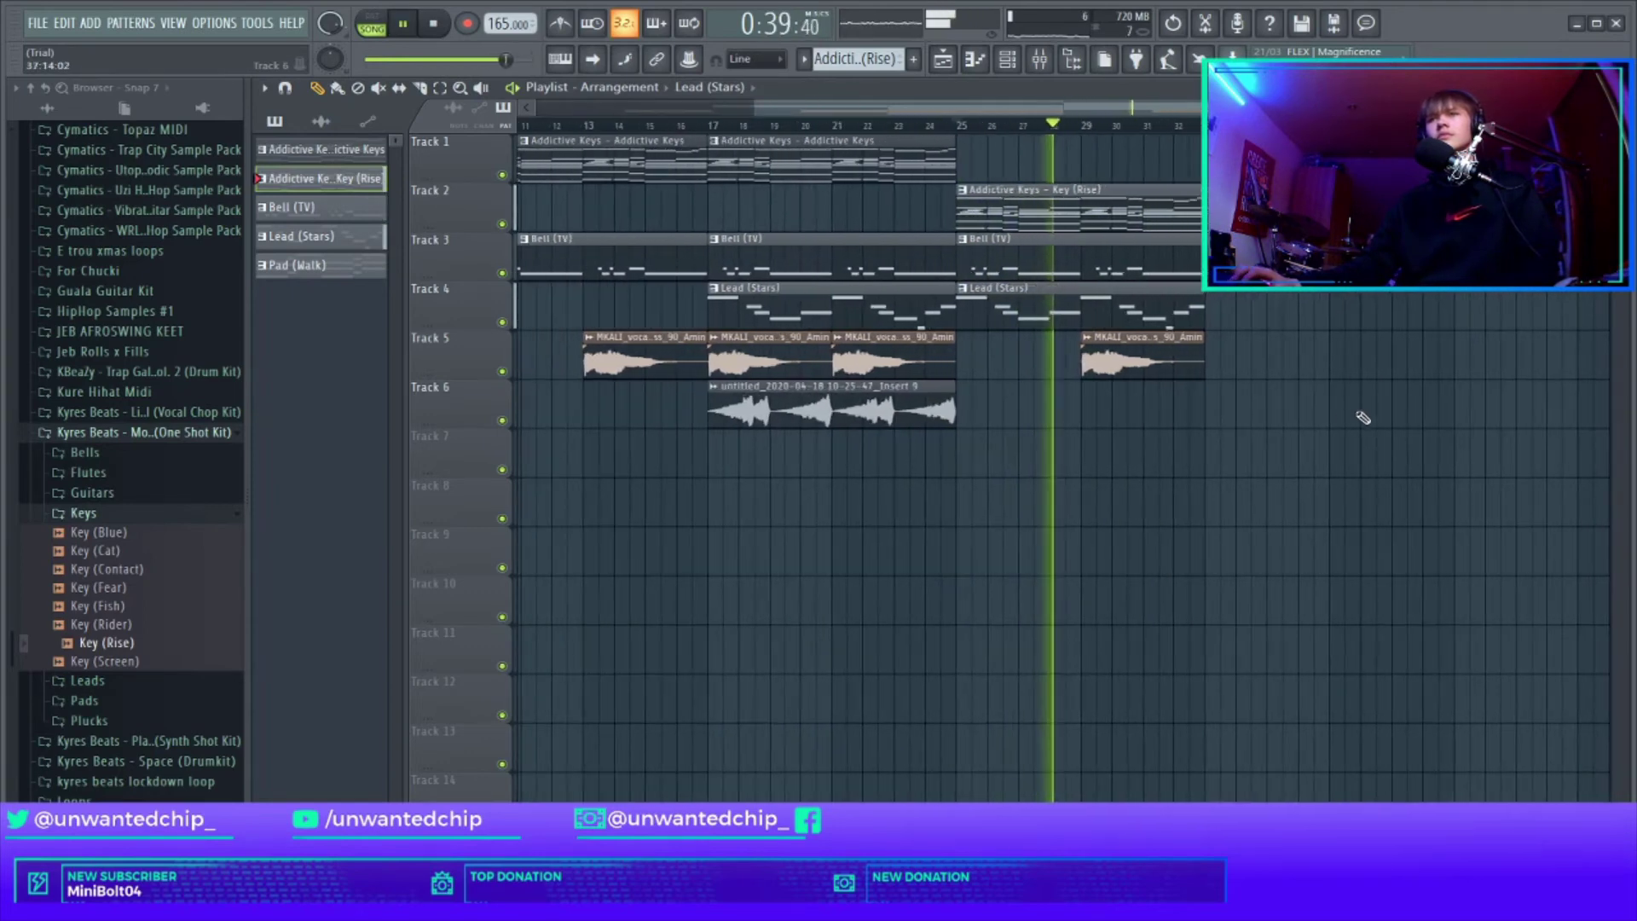
Step: Try a copy of the reversed pad clip at bar 25 on Track 6 and compare playback with and without it
left_click_drag(887, 413, 1135, 411)
key("space")
key("space")
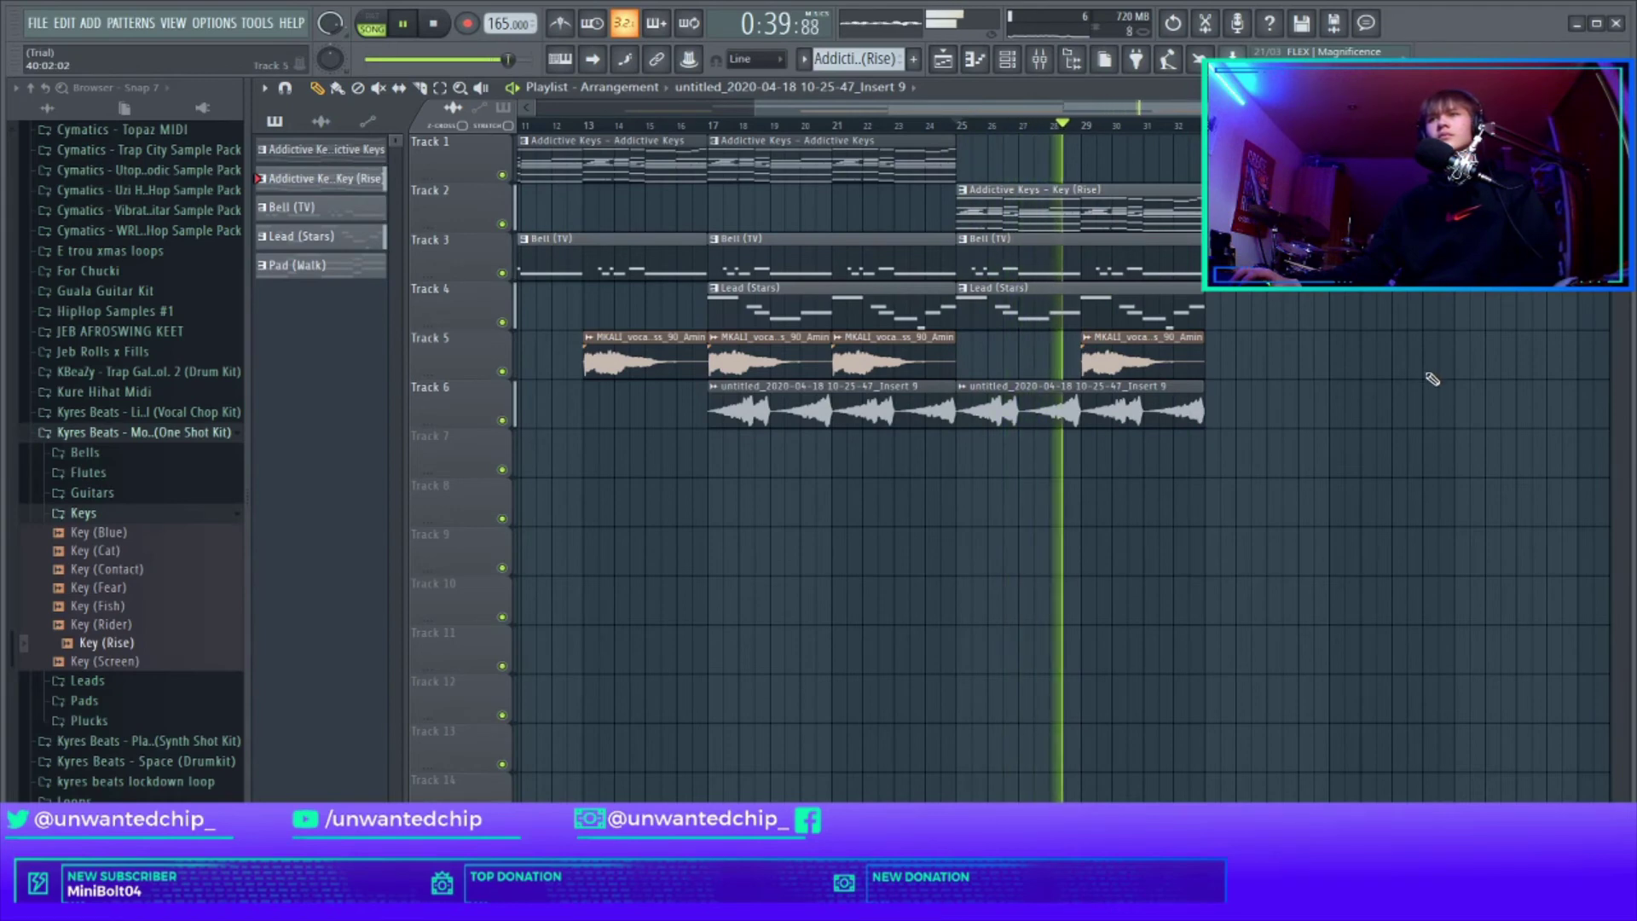
right_click(1162, 402)
key("space")
key("space")
scroll(1342, 415, "down", 1)
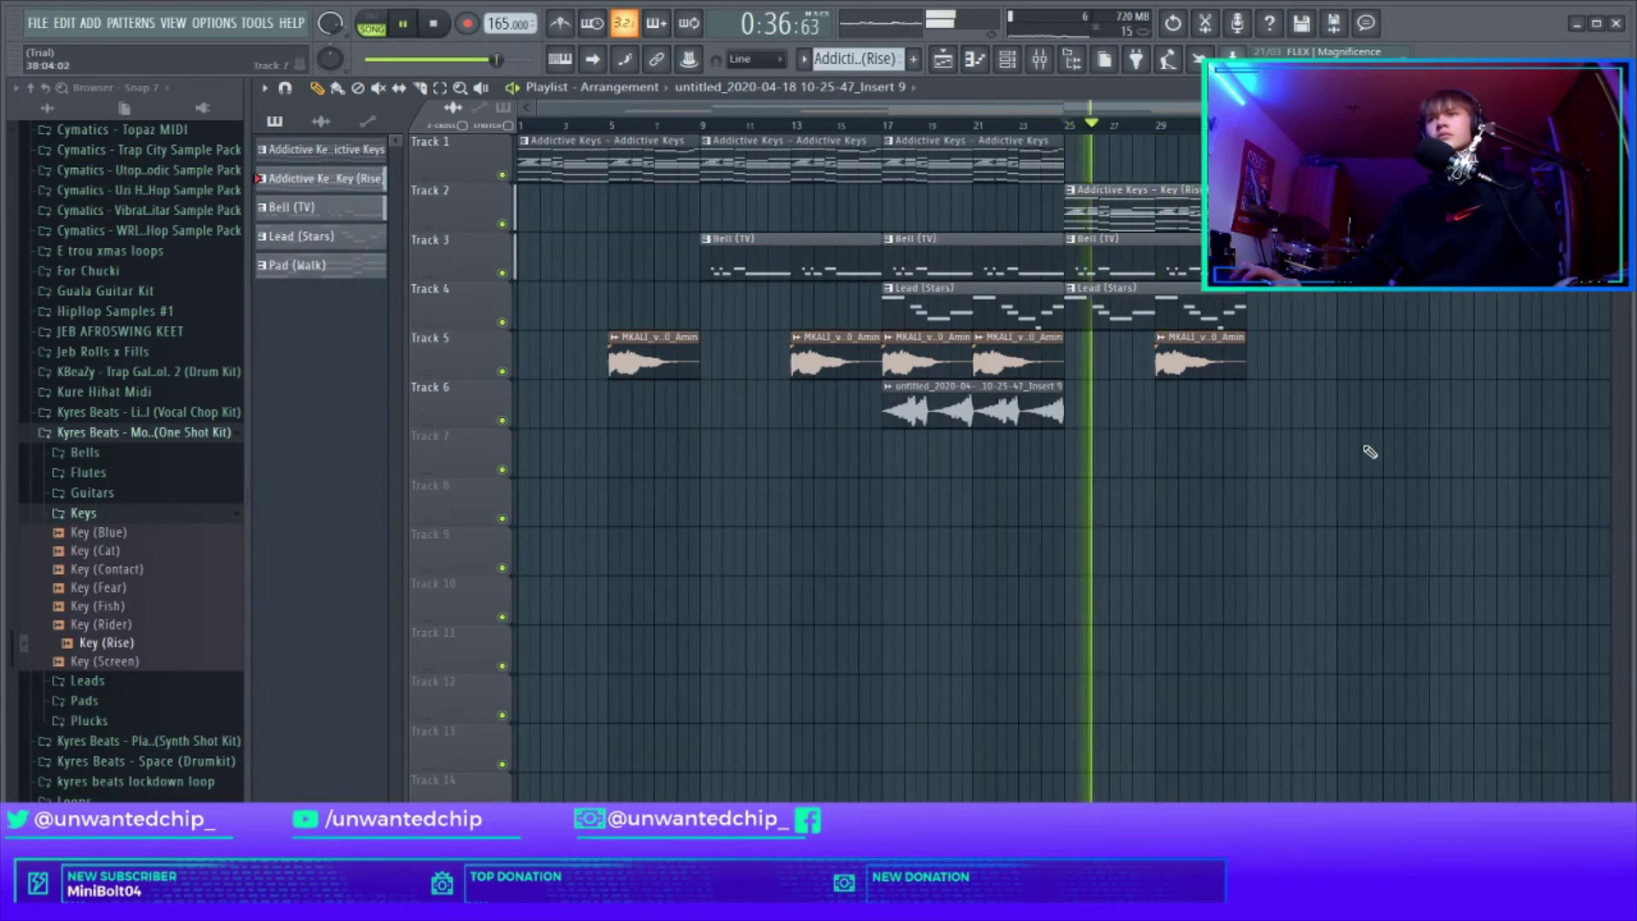
Step: Copy the Addictive Keys and reversed pad clips to bar 33 and the MKALI vocal clip to bar 37
scroll(1351, 452, "up", 2)
scroll(1350, 459, "down", 2)
left_click_drag(996, 166, 1360, 166)
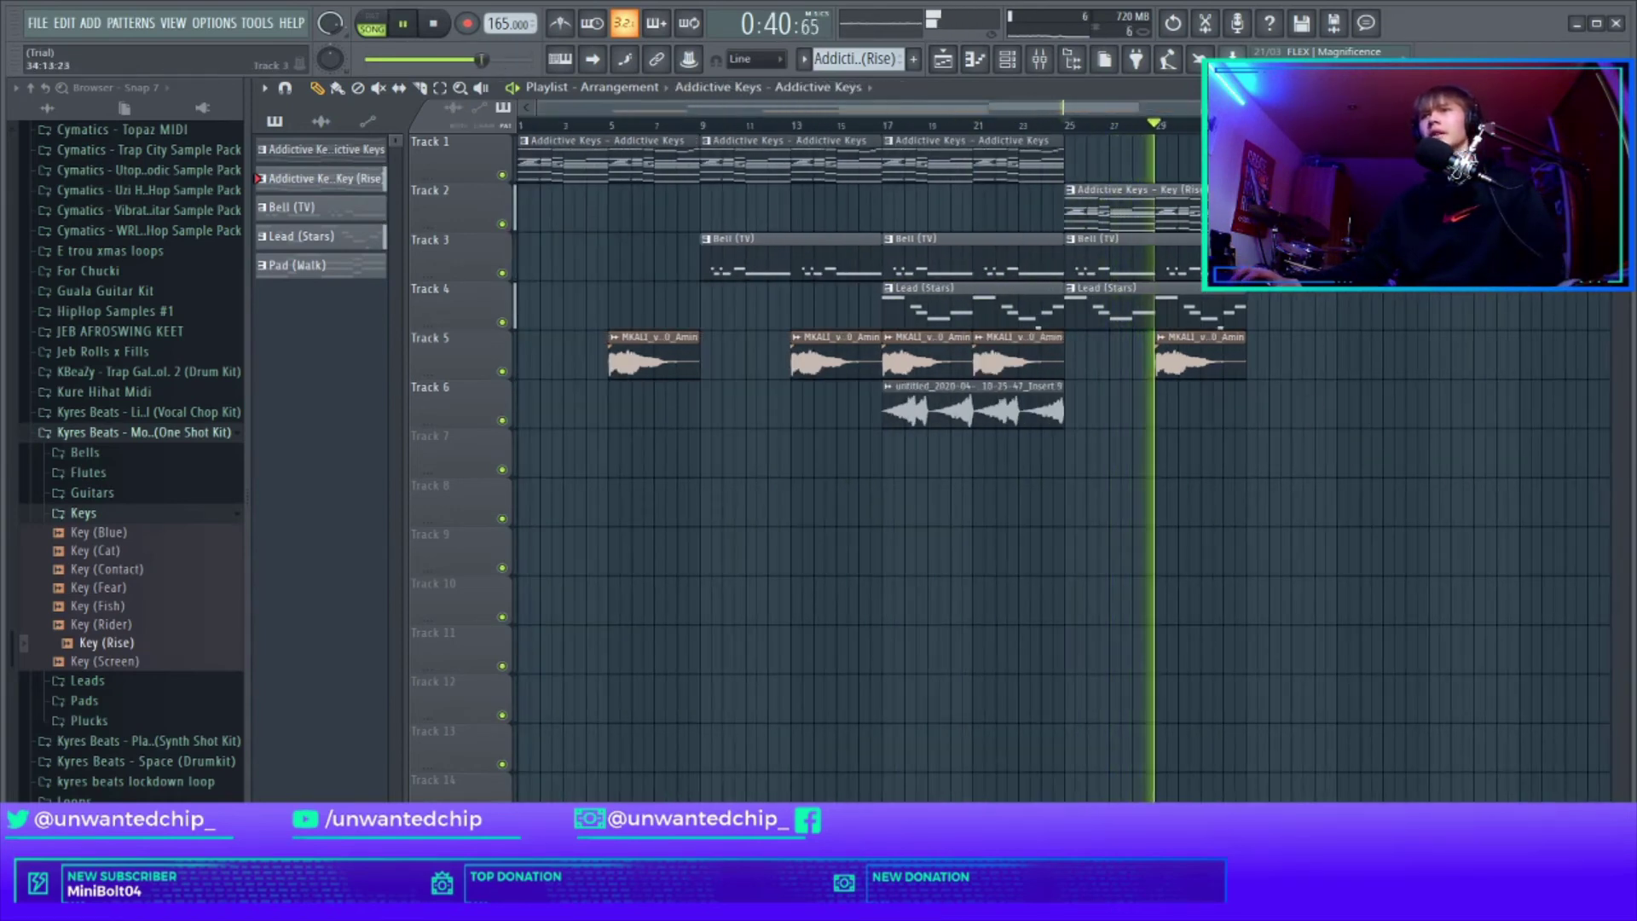
mouse_move(977, 413)
left_mouse_down()
mouse_move(1399, 449)
mouse_move(1341, 418)
left_mouse_up()
left_click_drag(1195, 362, 1378, 369)
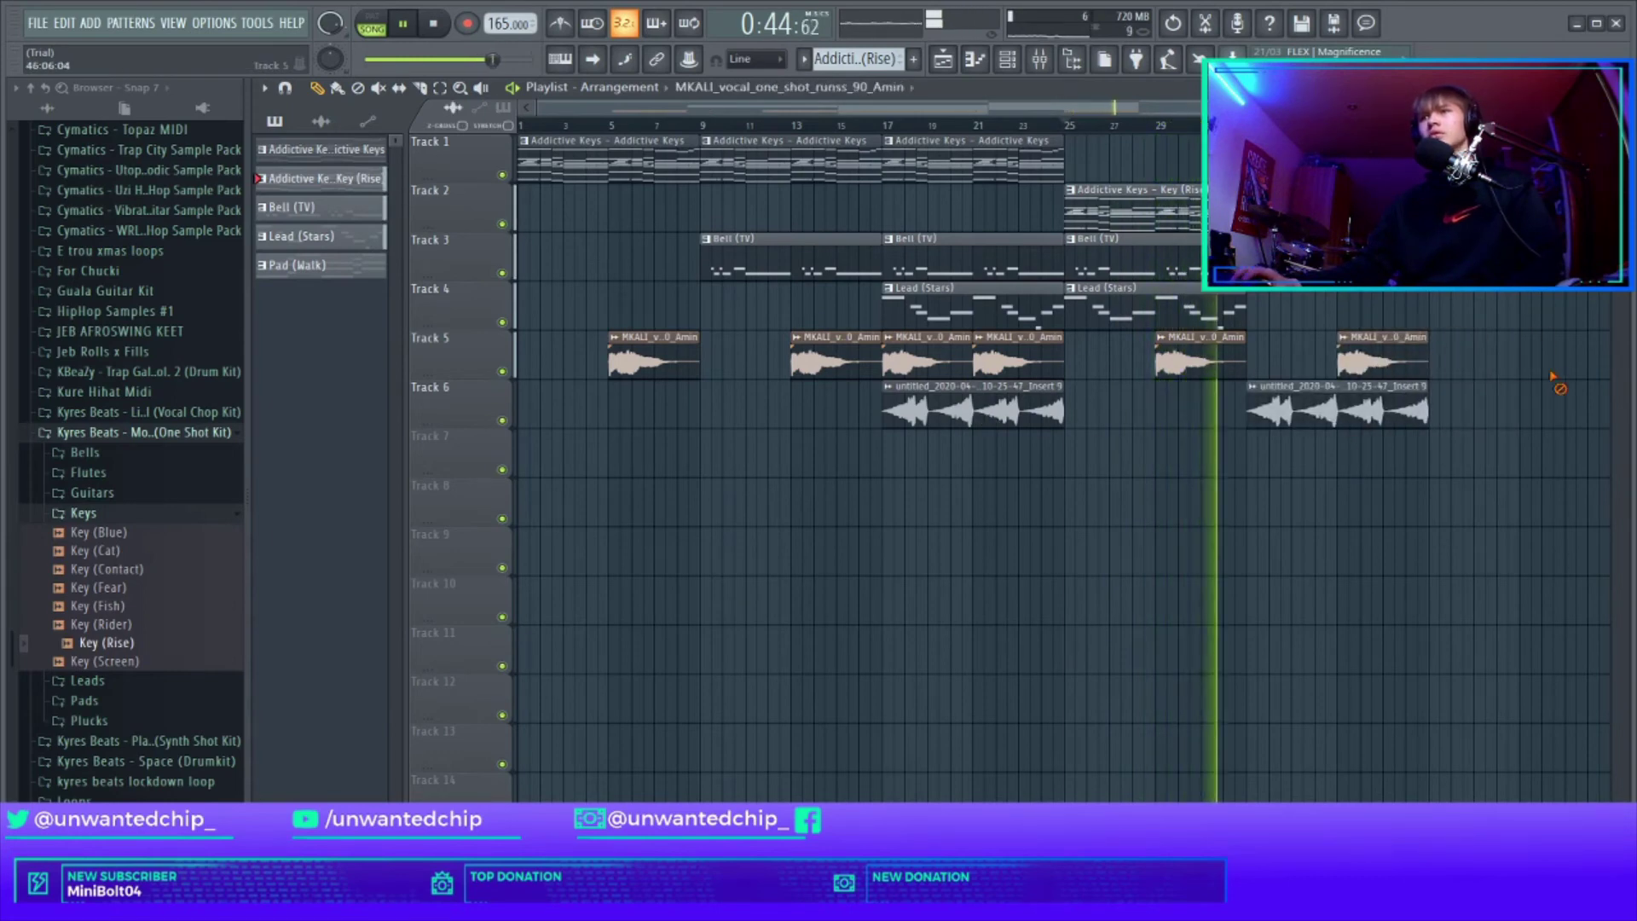
scroll(1555, 375, "down", 1)
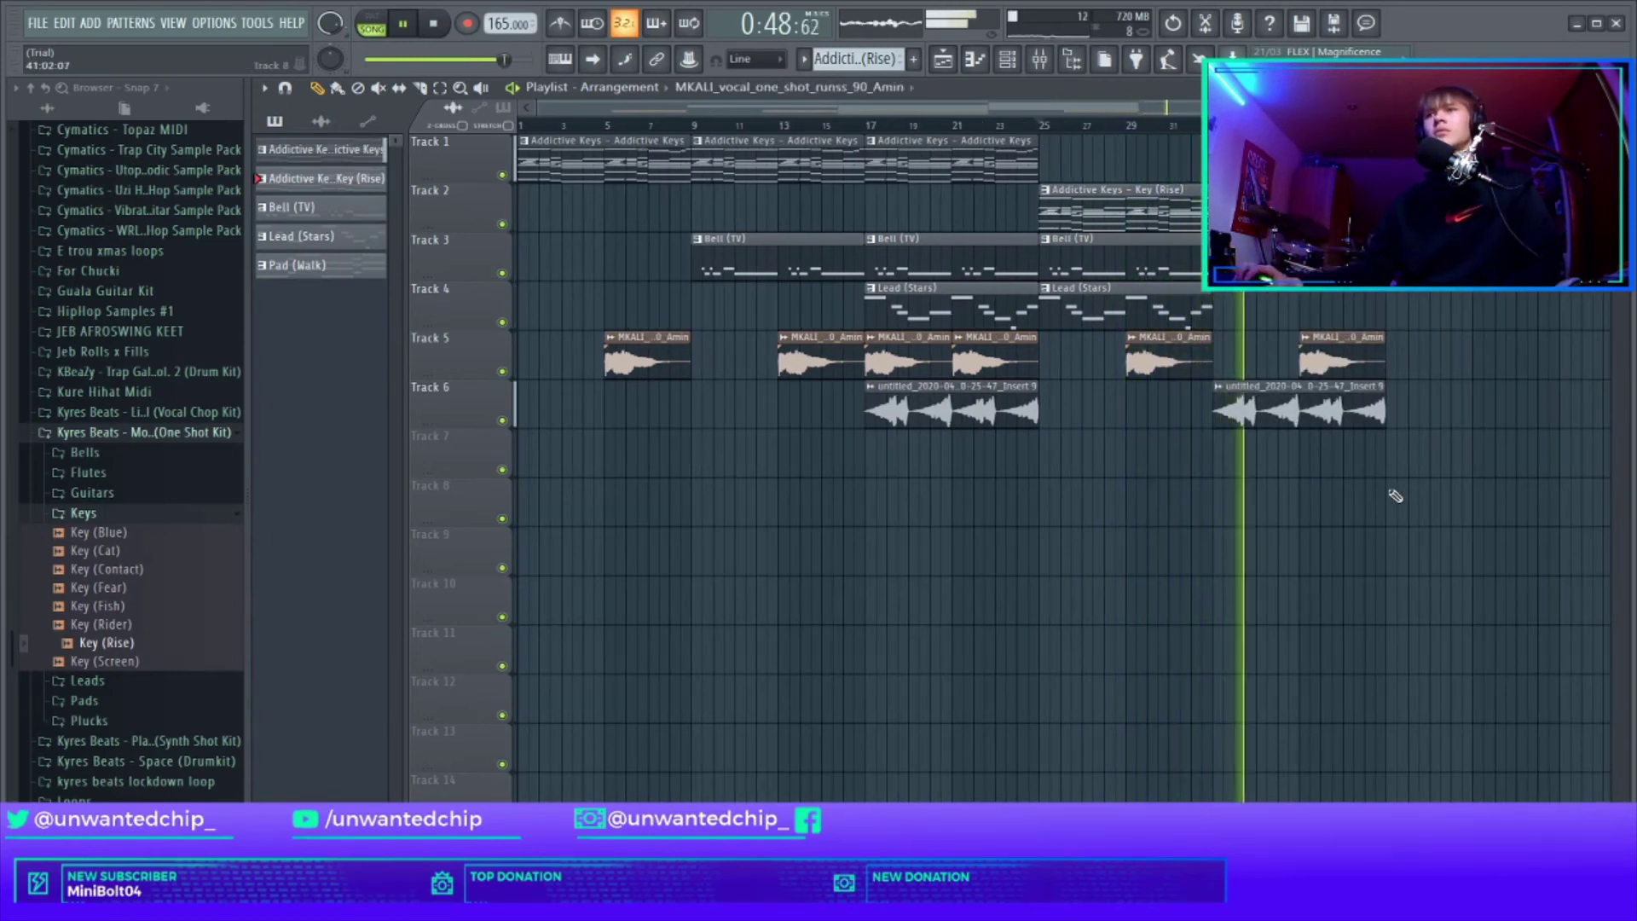
scroll(1304, 482, "down", 1)
key("space")
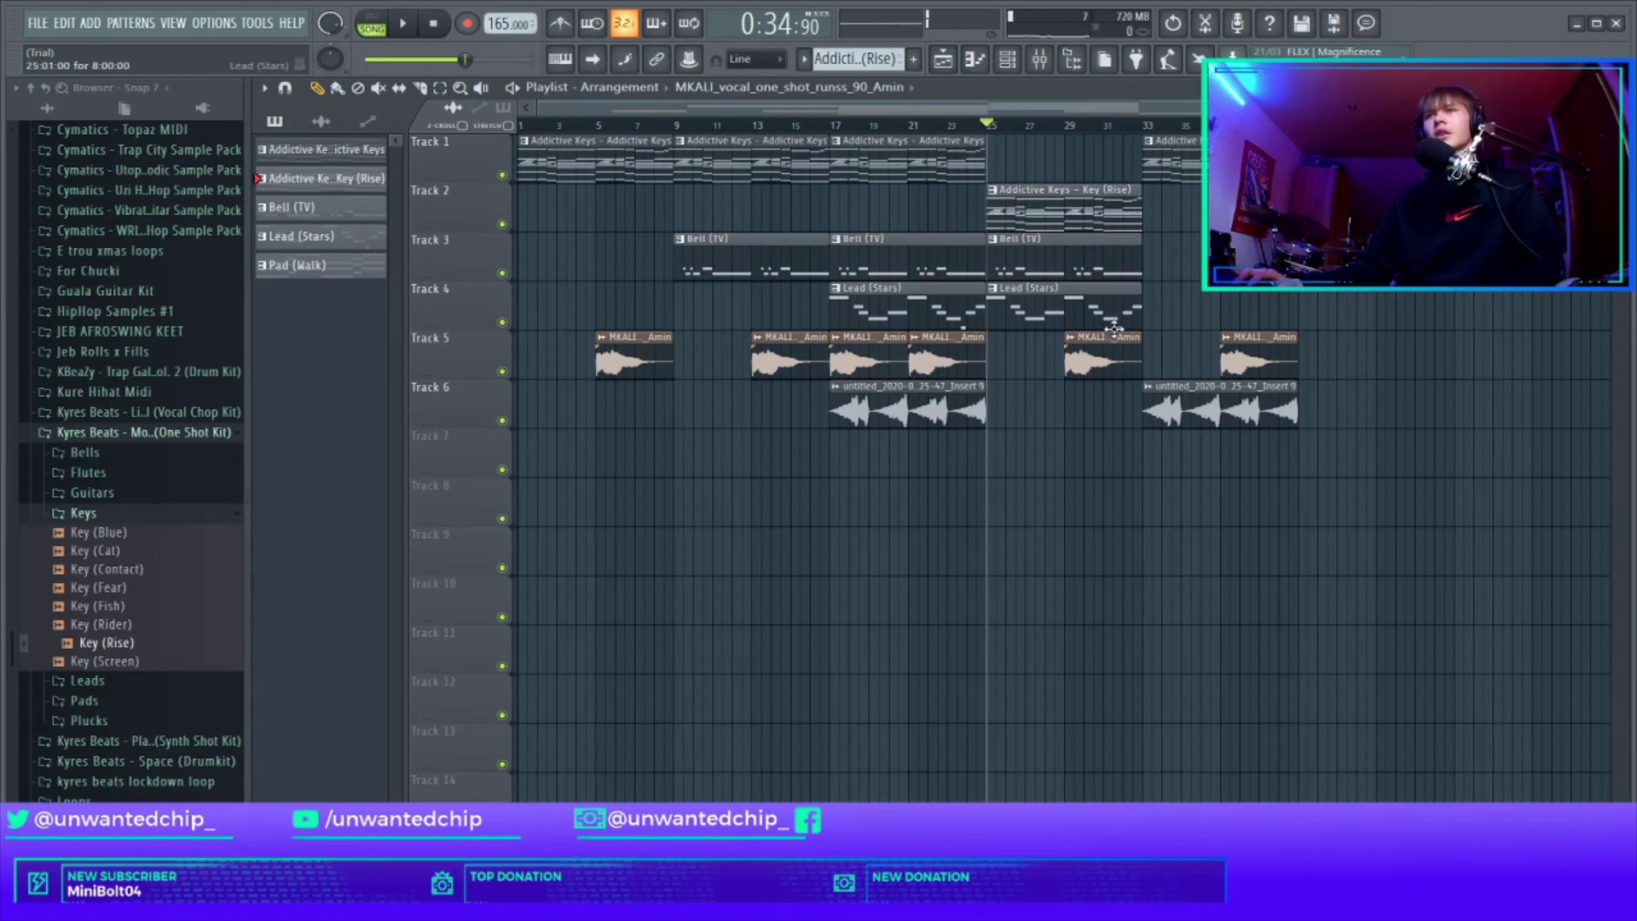
Step: Place a Lead (Stars) clip at bar 33 on Track 4 and cut it down to four bars
key("space")
left_click_drag(1144, 125, 1087, 125)
scroll(1385, 256, "up", 1)
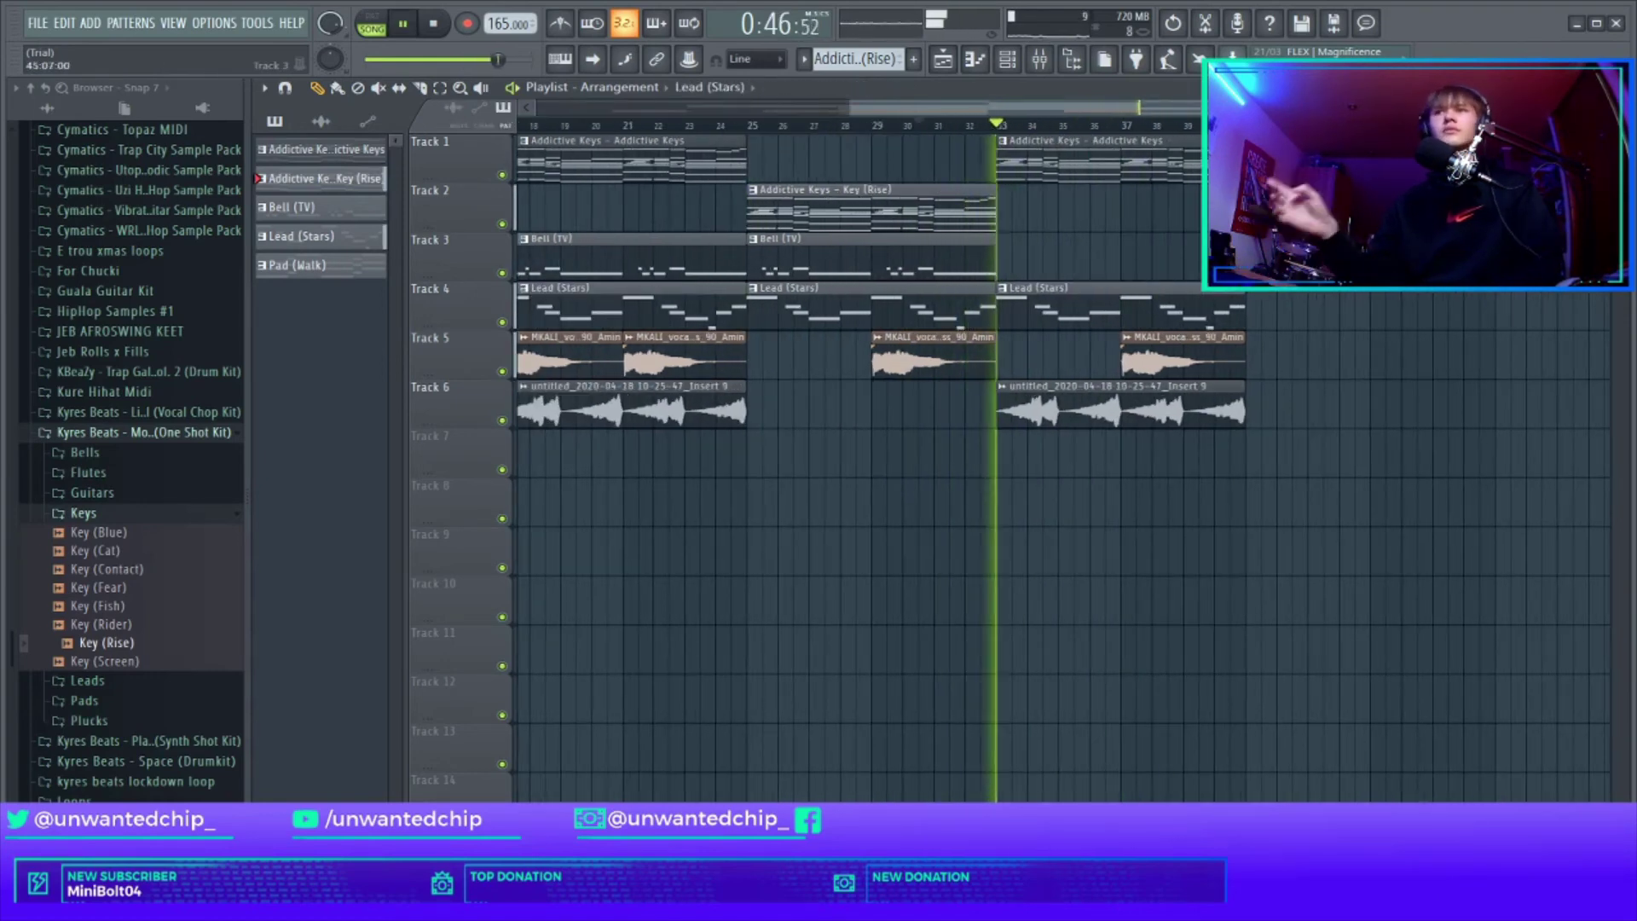
right_click(1123, 295, "shift")
right_click(1145, 324)
Step: Copy the MKALI vocal and reversed pad clips of bars 33 to 40 eight bars later and clear the selection
scroll(1374, 443, "down", 2)
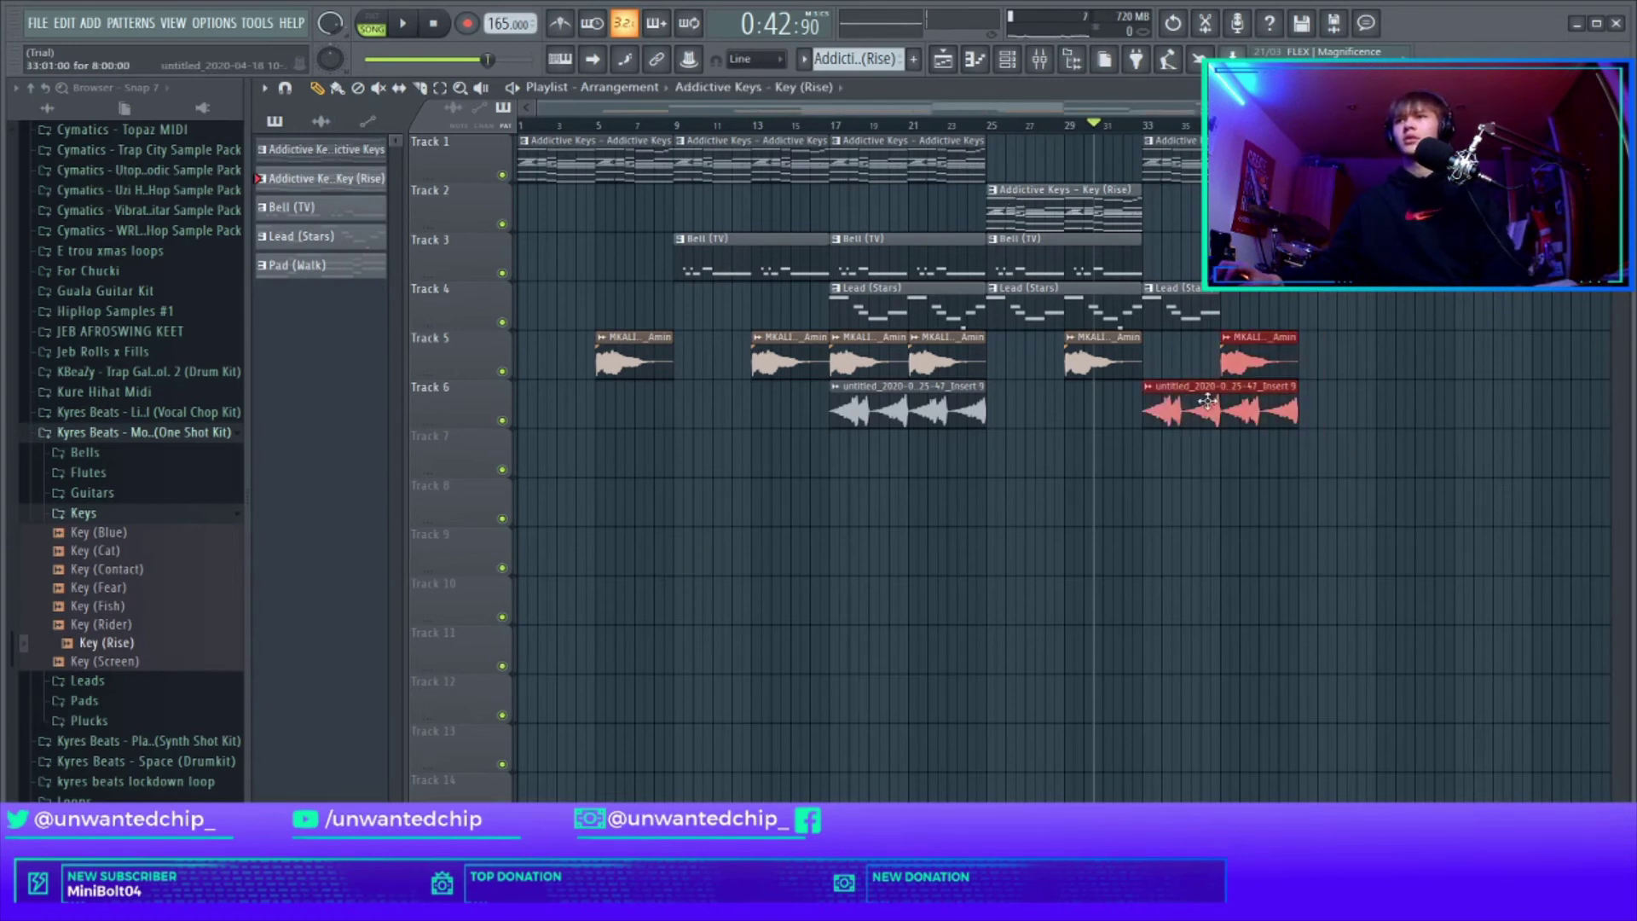
left_click_drag(1207, 400, 1371, 418, "shift")
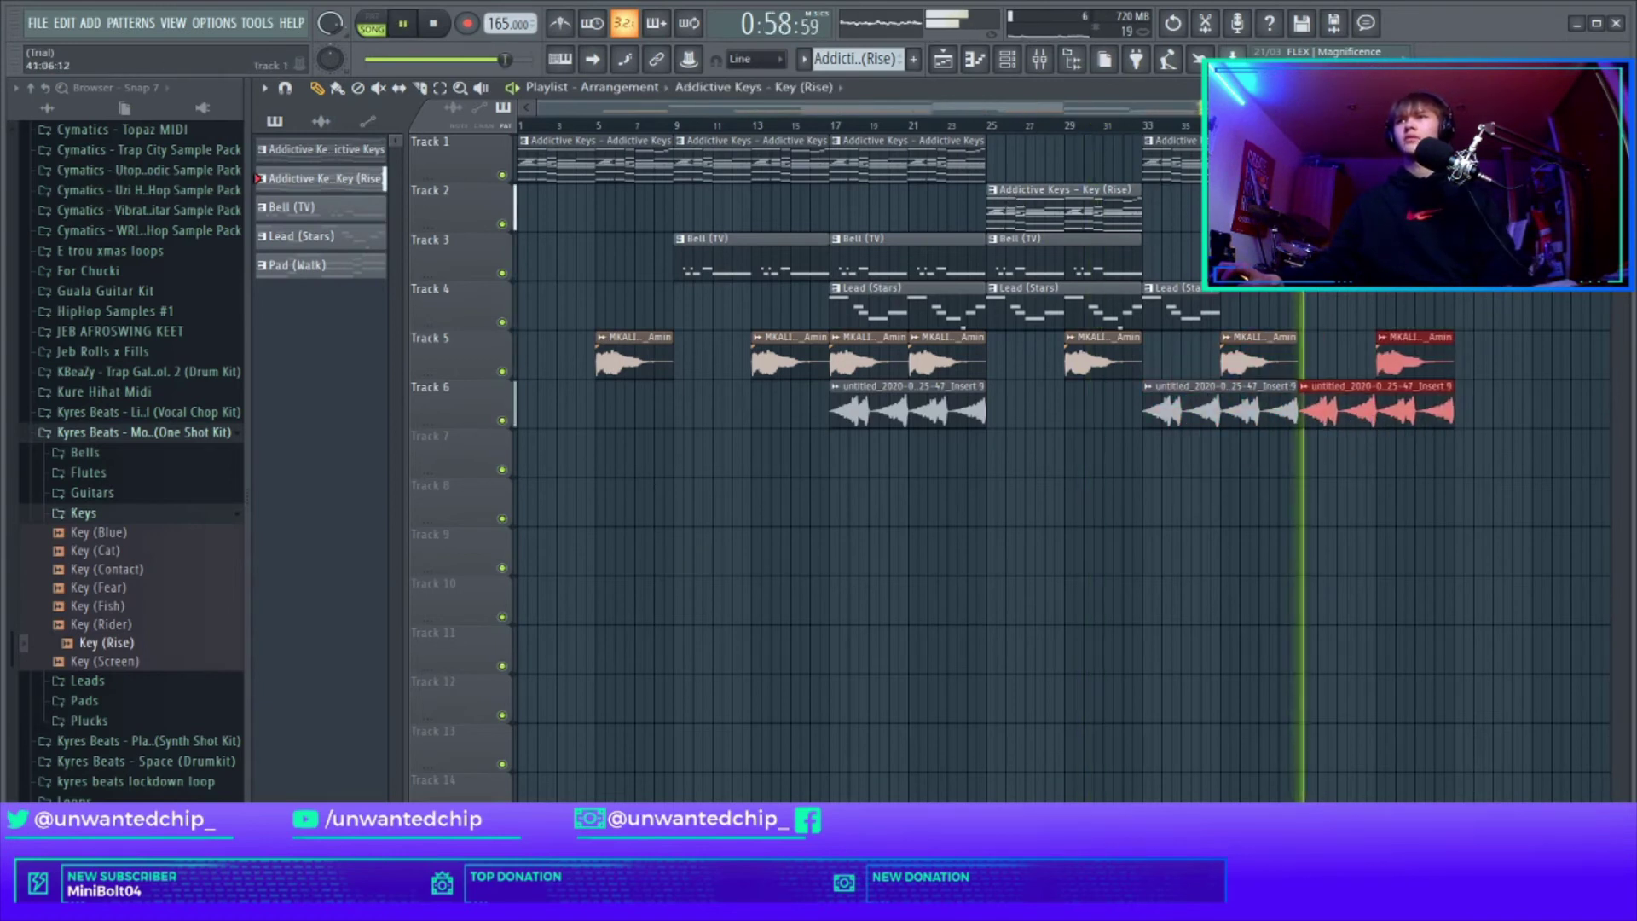
key("ctrl+d")
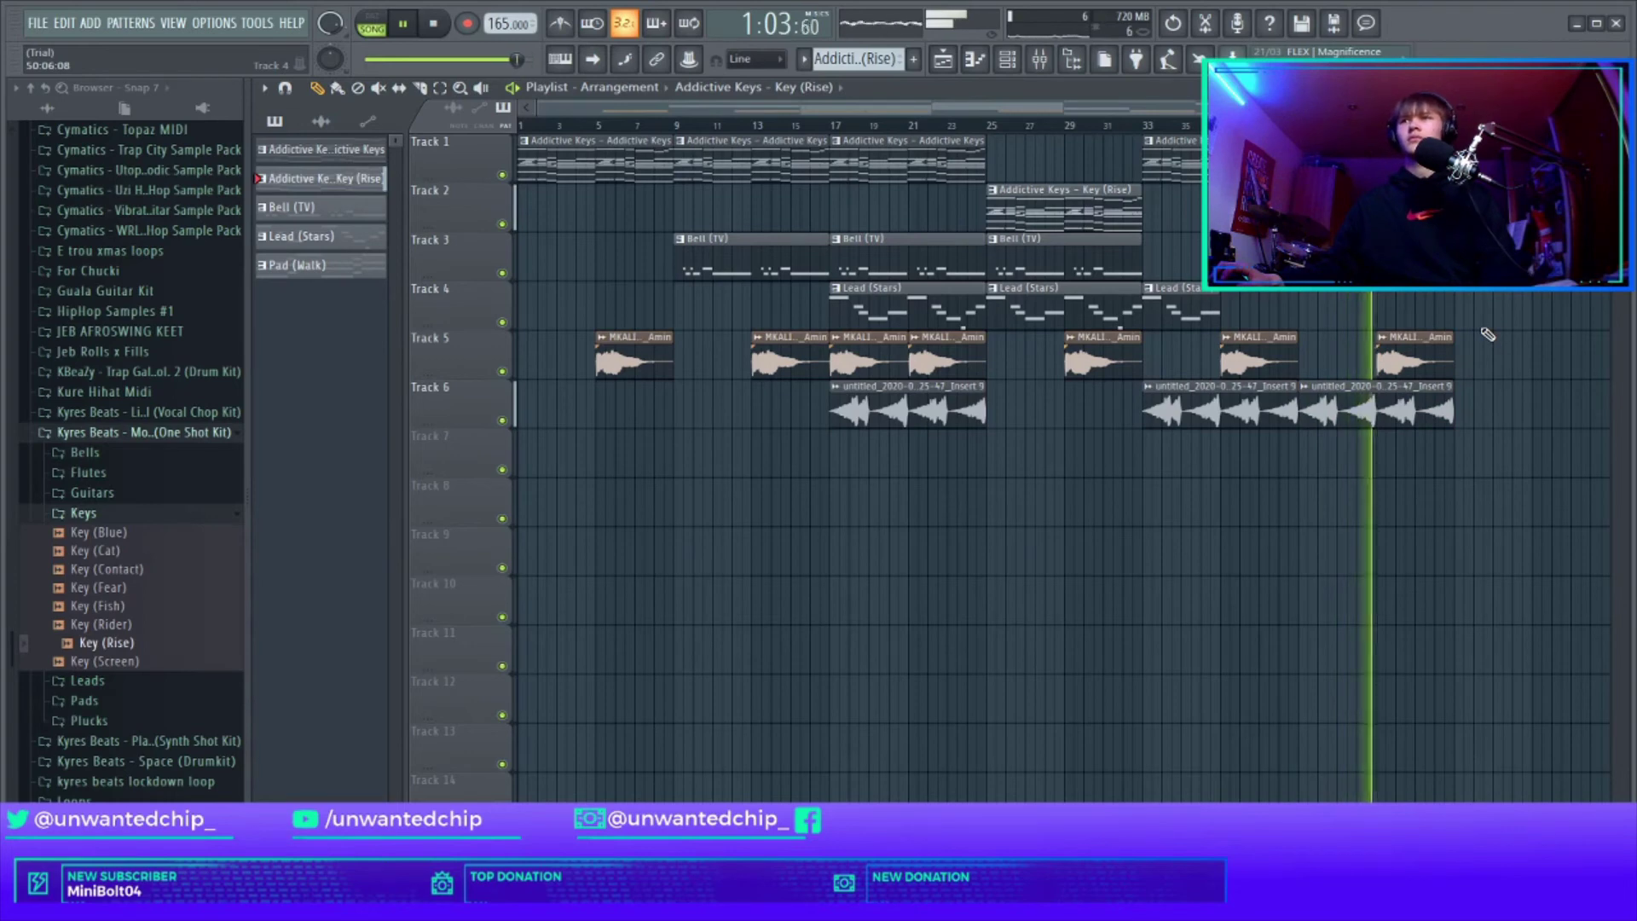
Step: Load Gross Beat into slot 3 of mixer Insert 1, delete a point near the end of its Complex 5 time envelope, and play it
left_click(1039, 59)
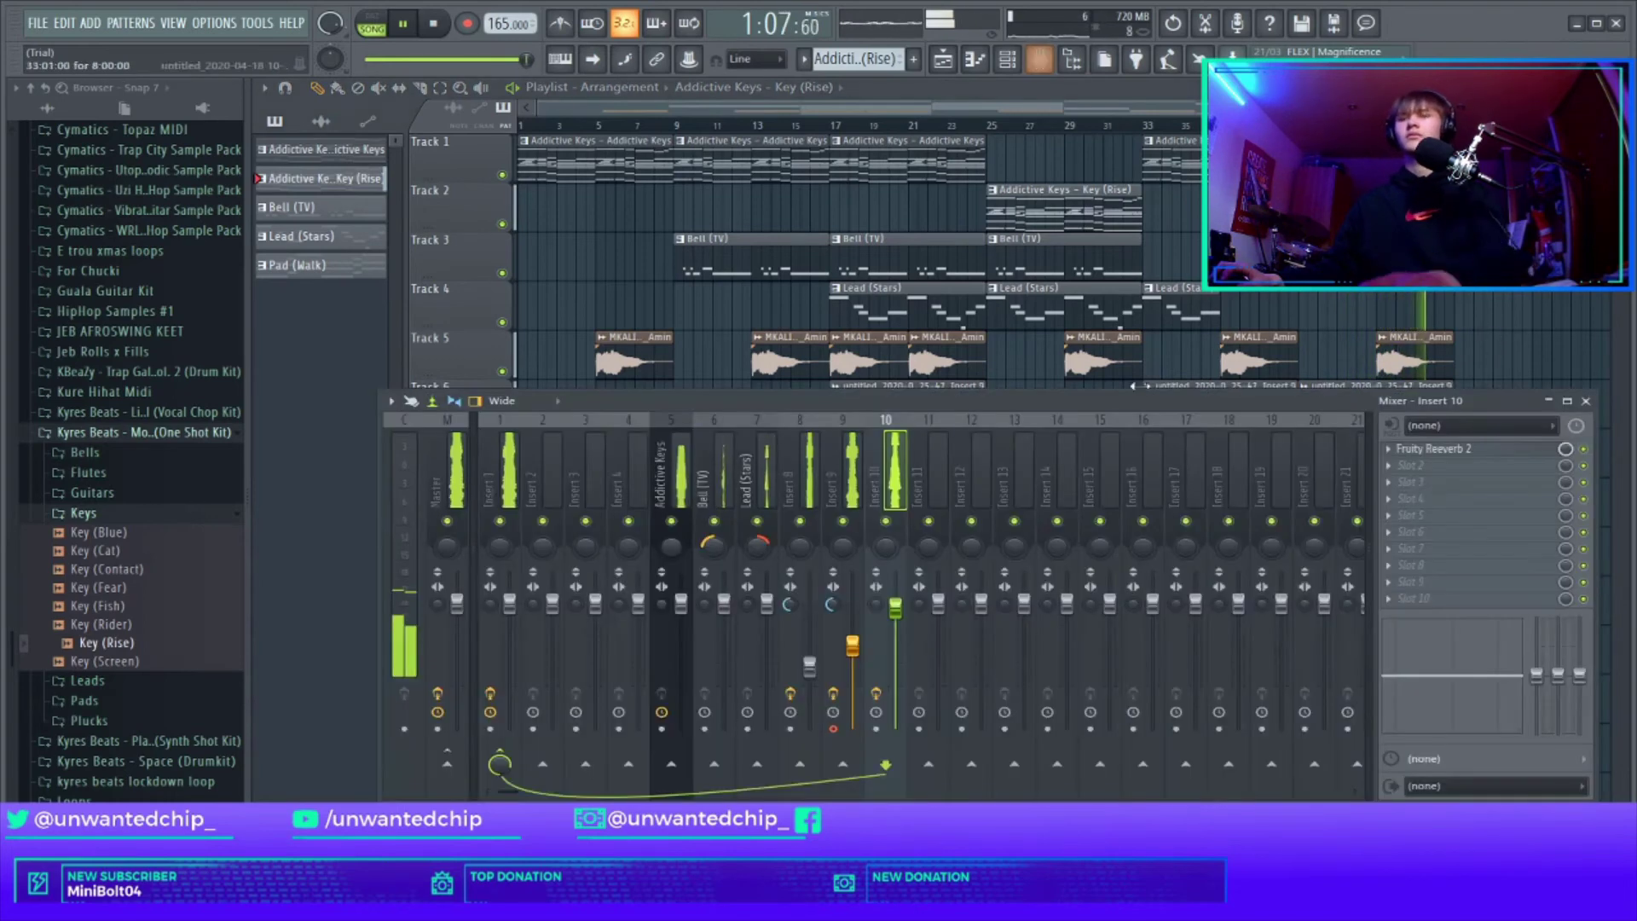
left_click(501, 486)
key("space")
left_click(1389, 482)
mouse_move(1413, 491)
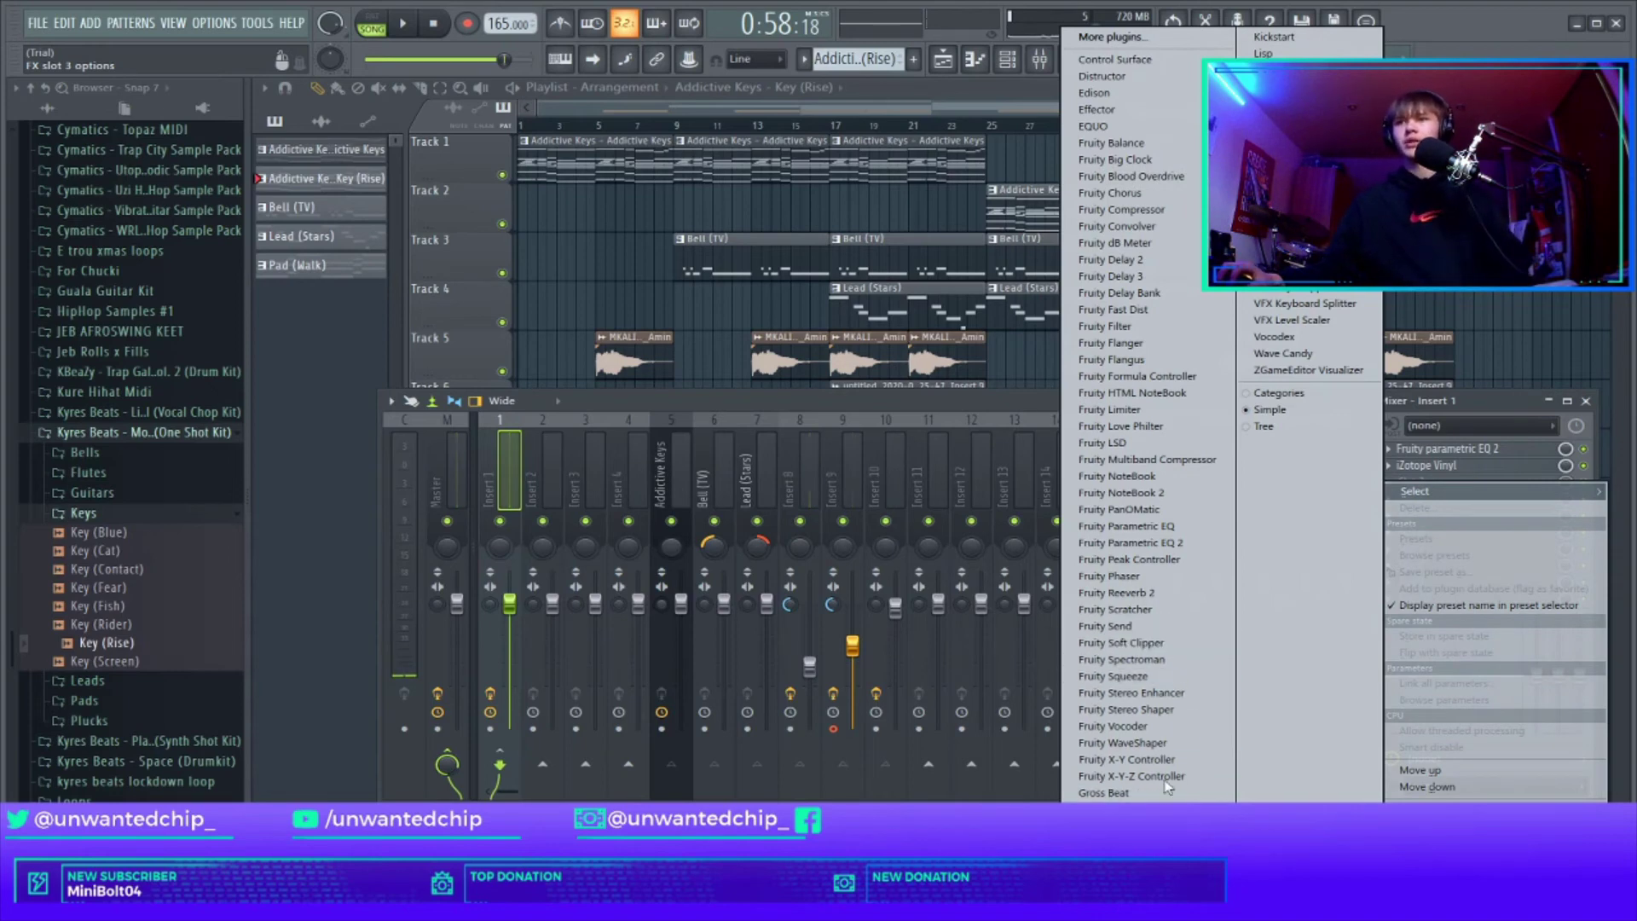
left_click(1108, 793)
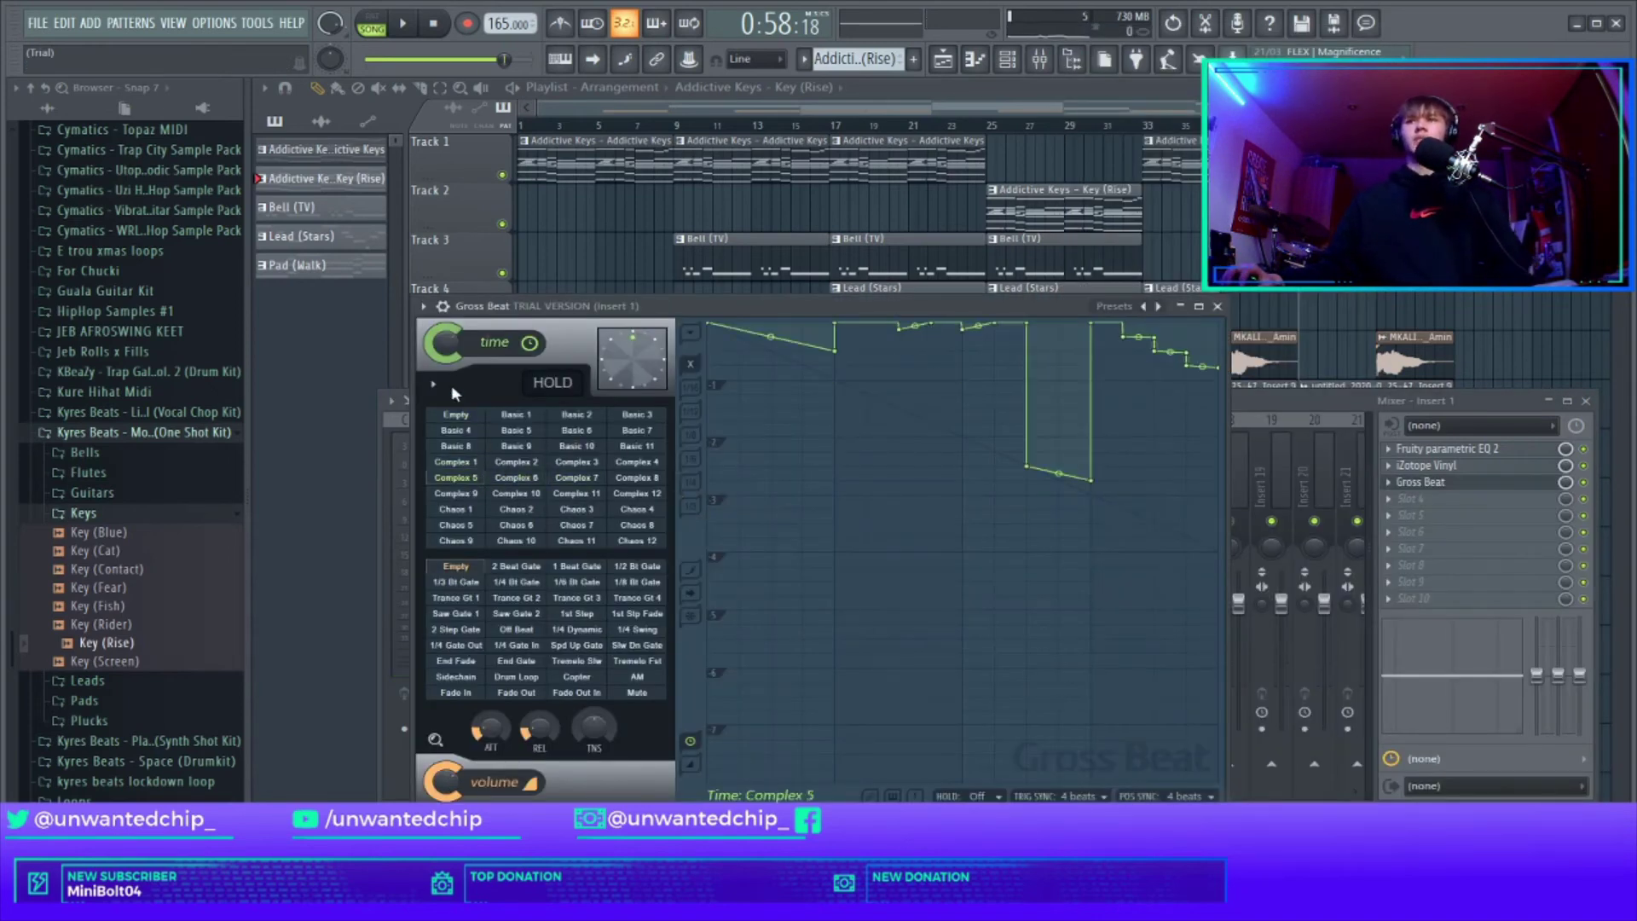
right_click(1187, 356)
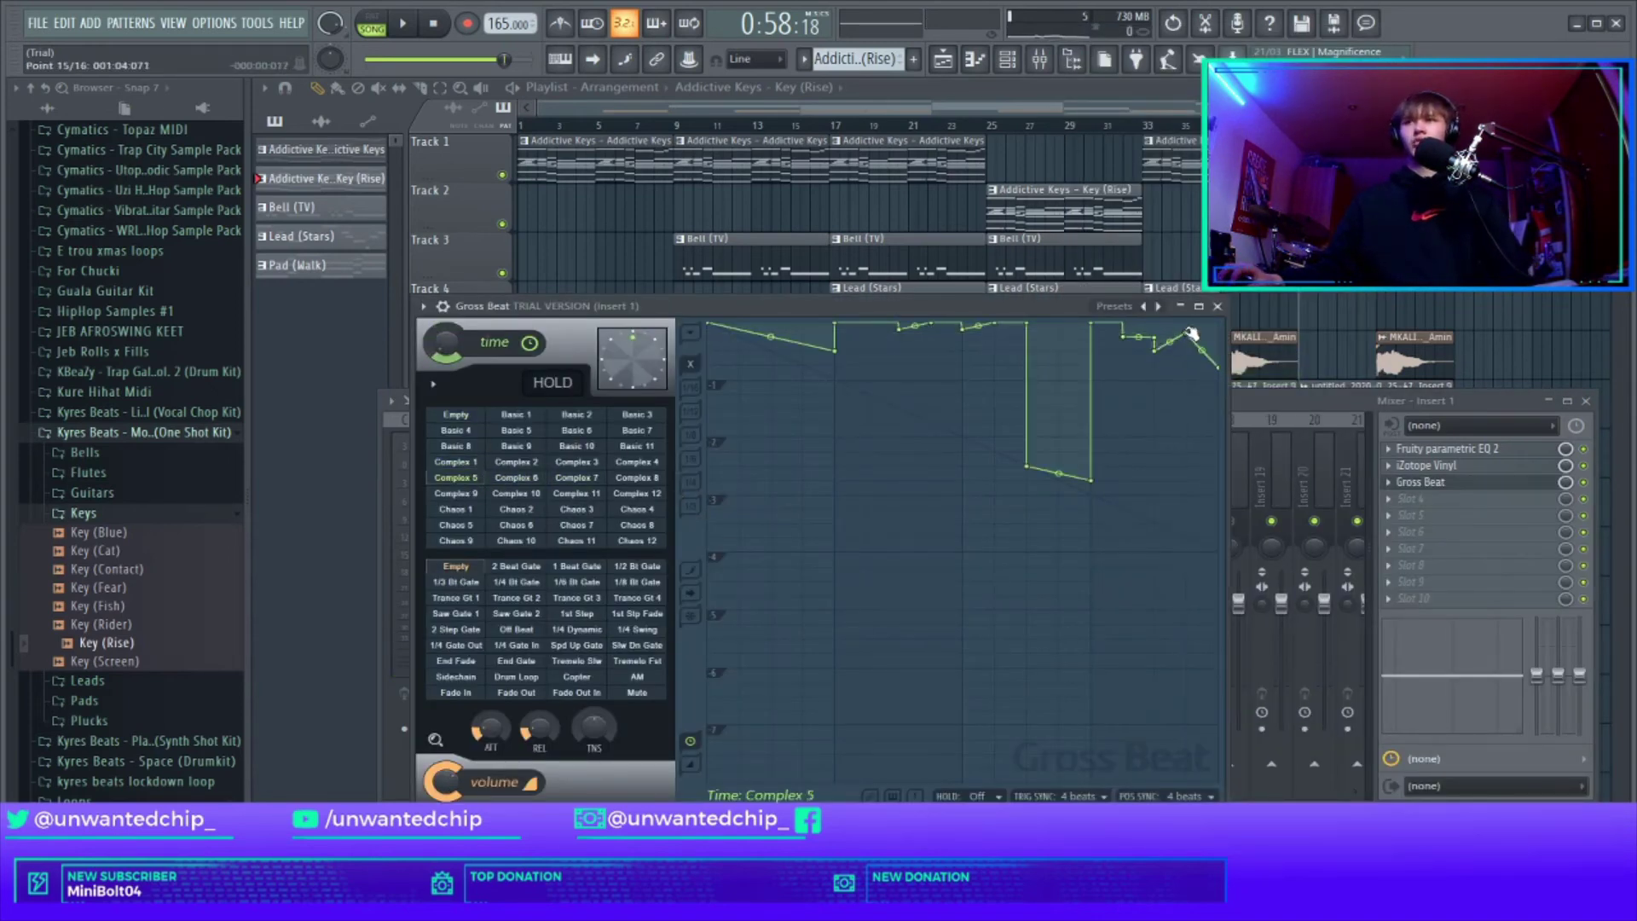
left_click(1216, 305)
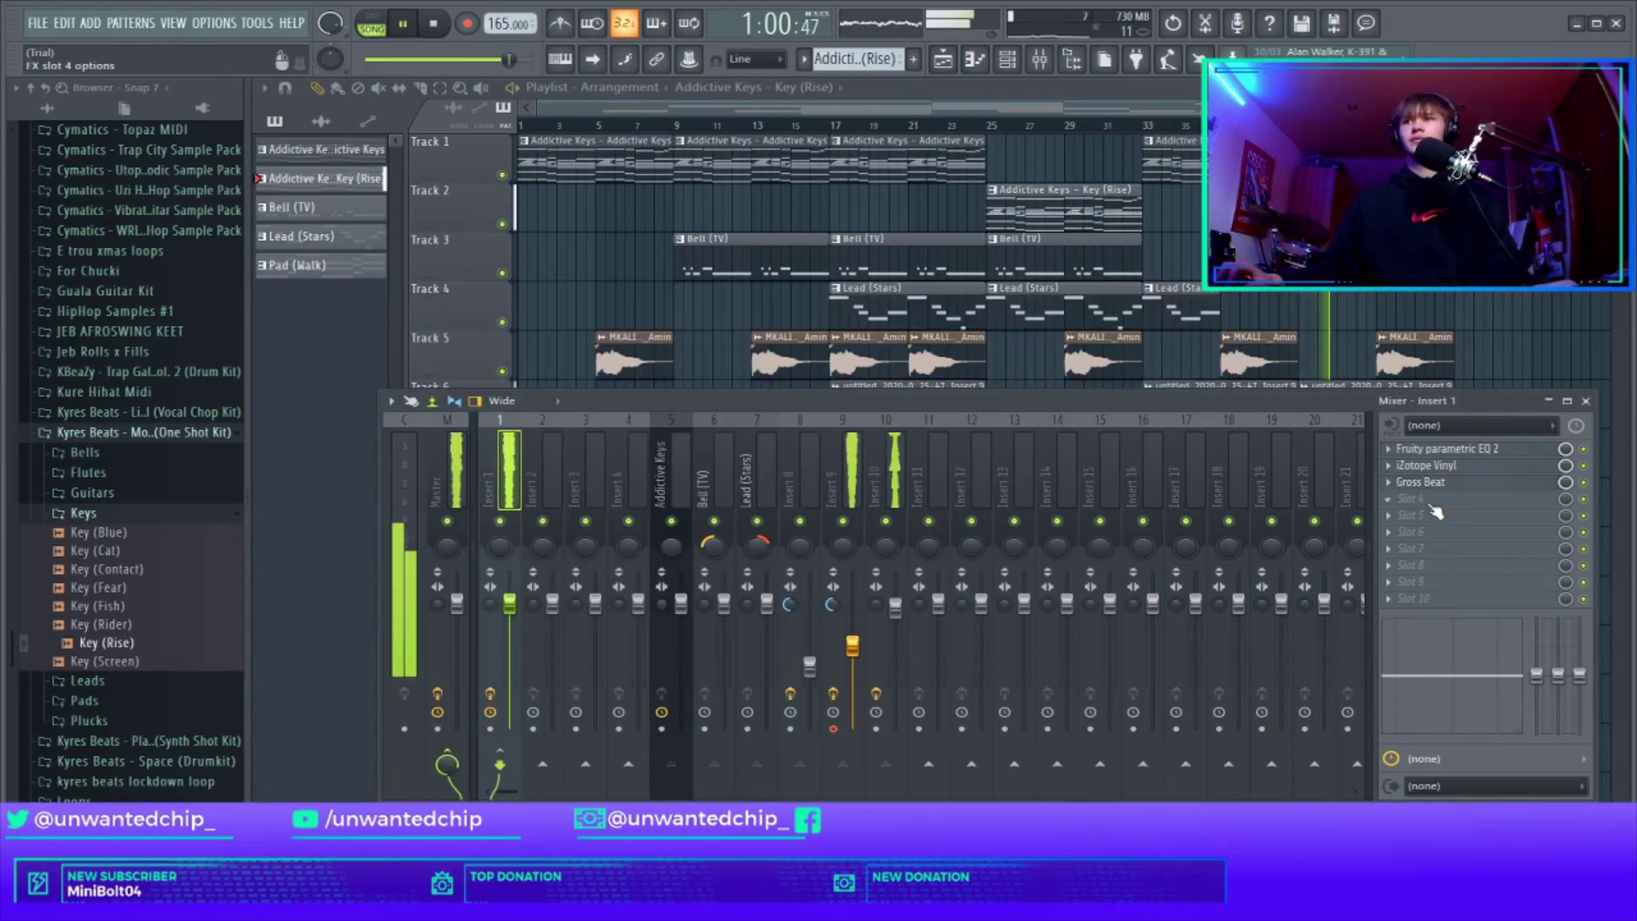
left_click(1424, 482)
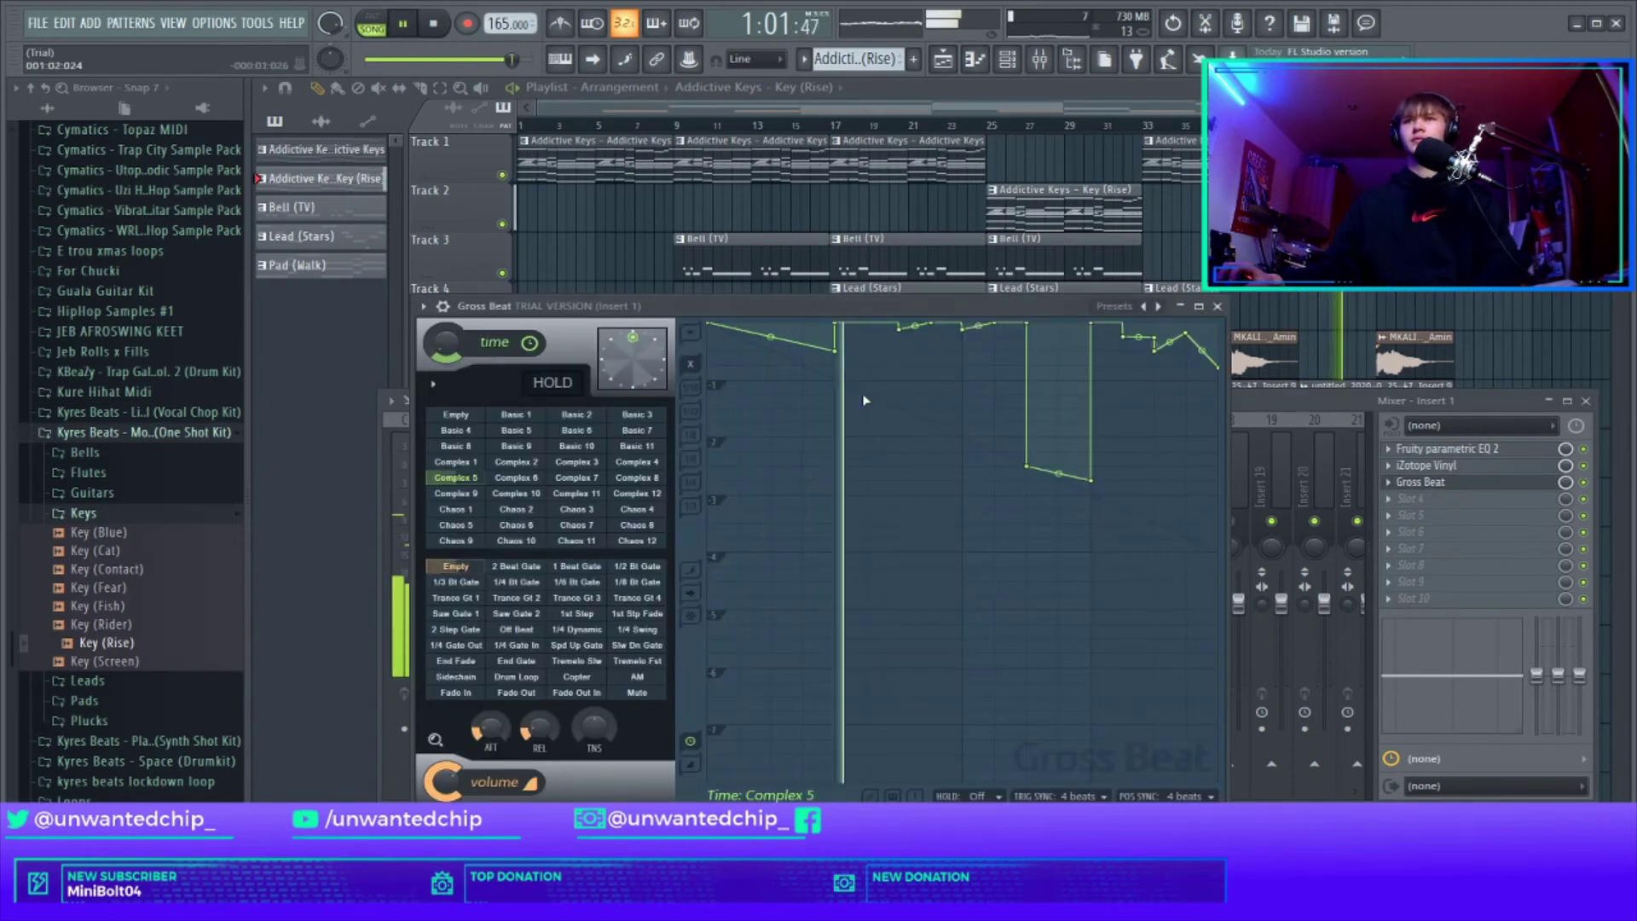
left_click(1216, 305)
Step: Load Fruity Chorus into slot 4 of Insert 1 and replay the section while checking the Gross Beat envelope
left_click(1398, 499)
mouse_move(1415, 491)
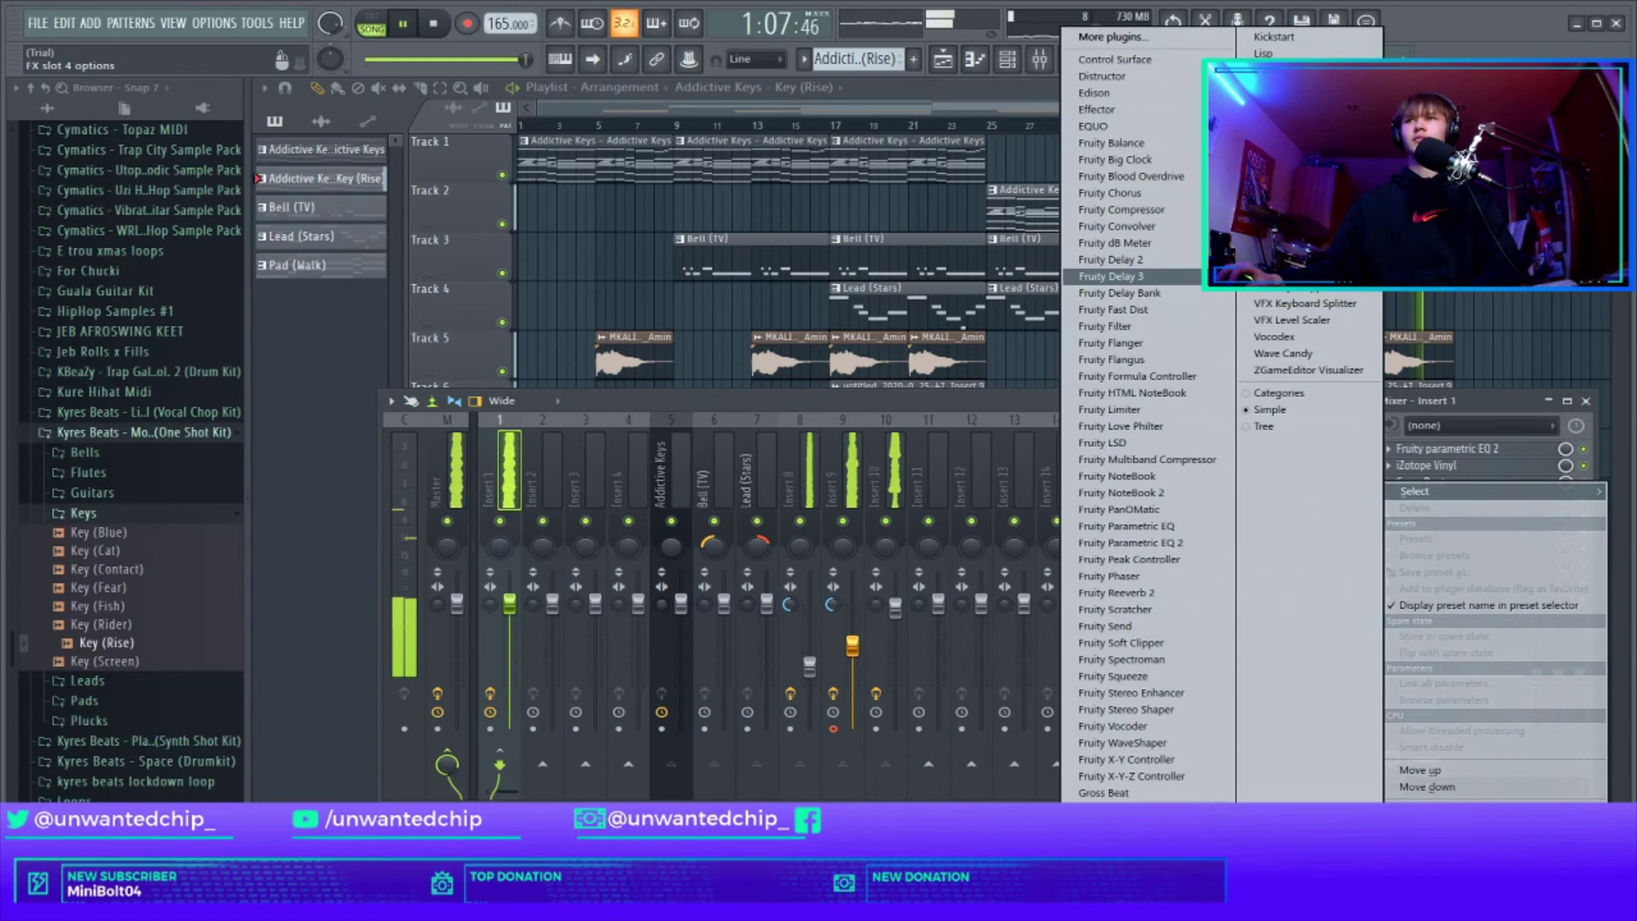
left_click(1163, 198)
left_click(925, 327)
key("space")
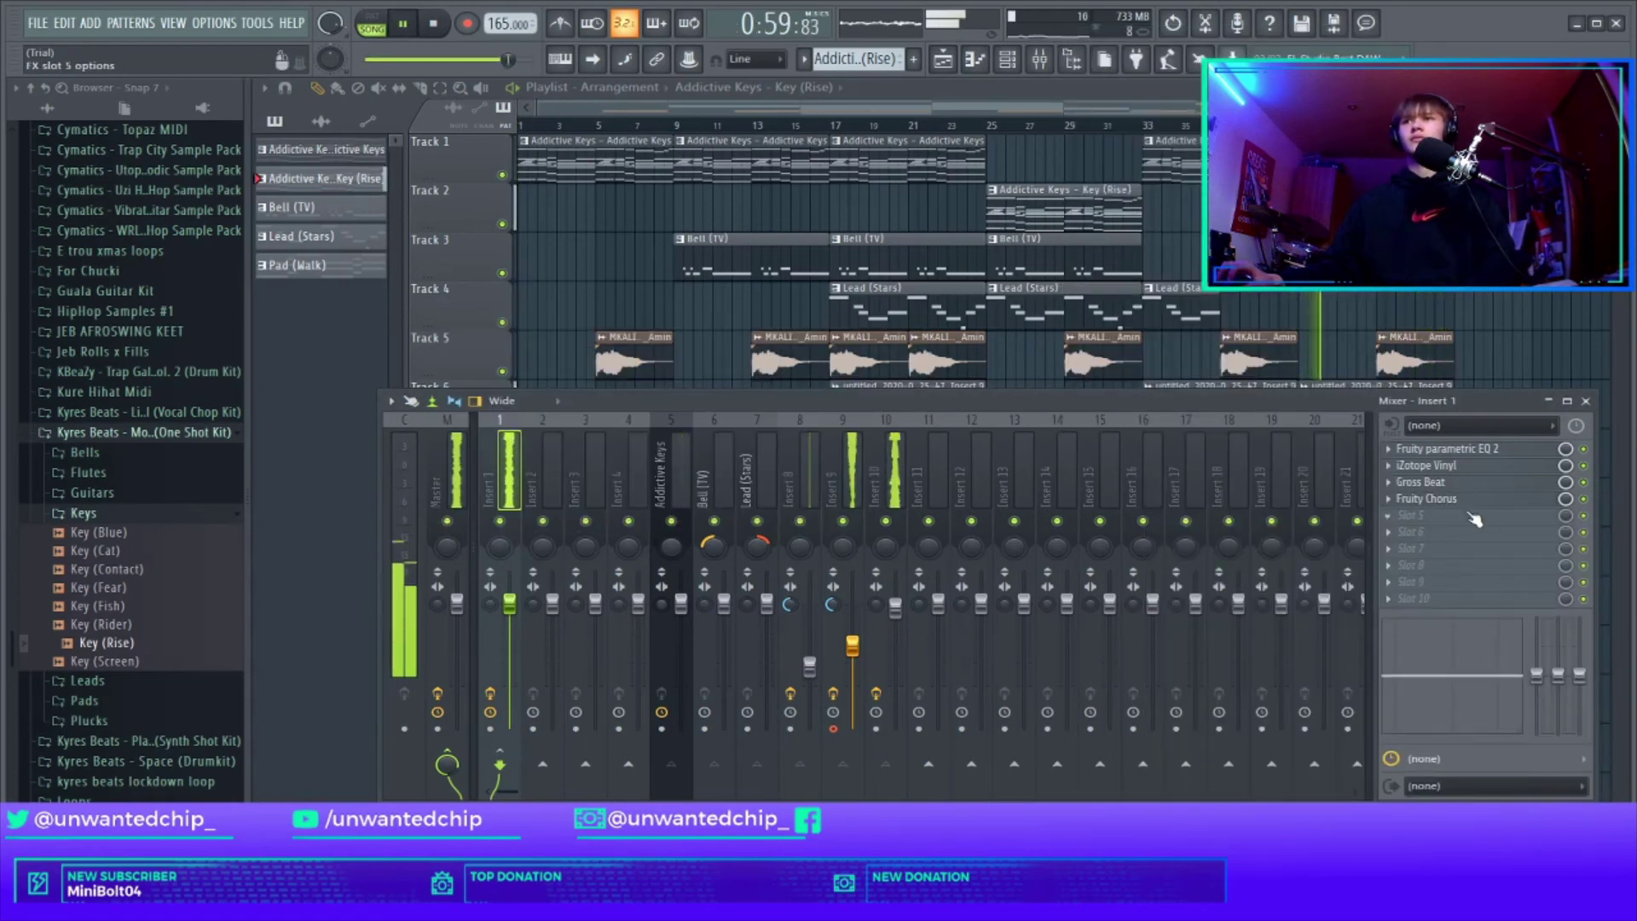
left_click(1443, 486)
key("space")
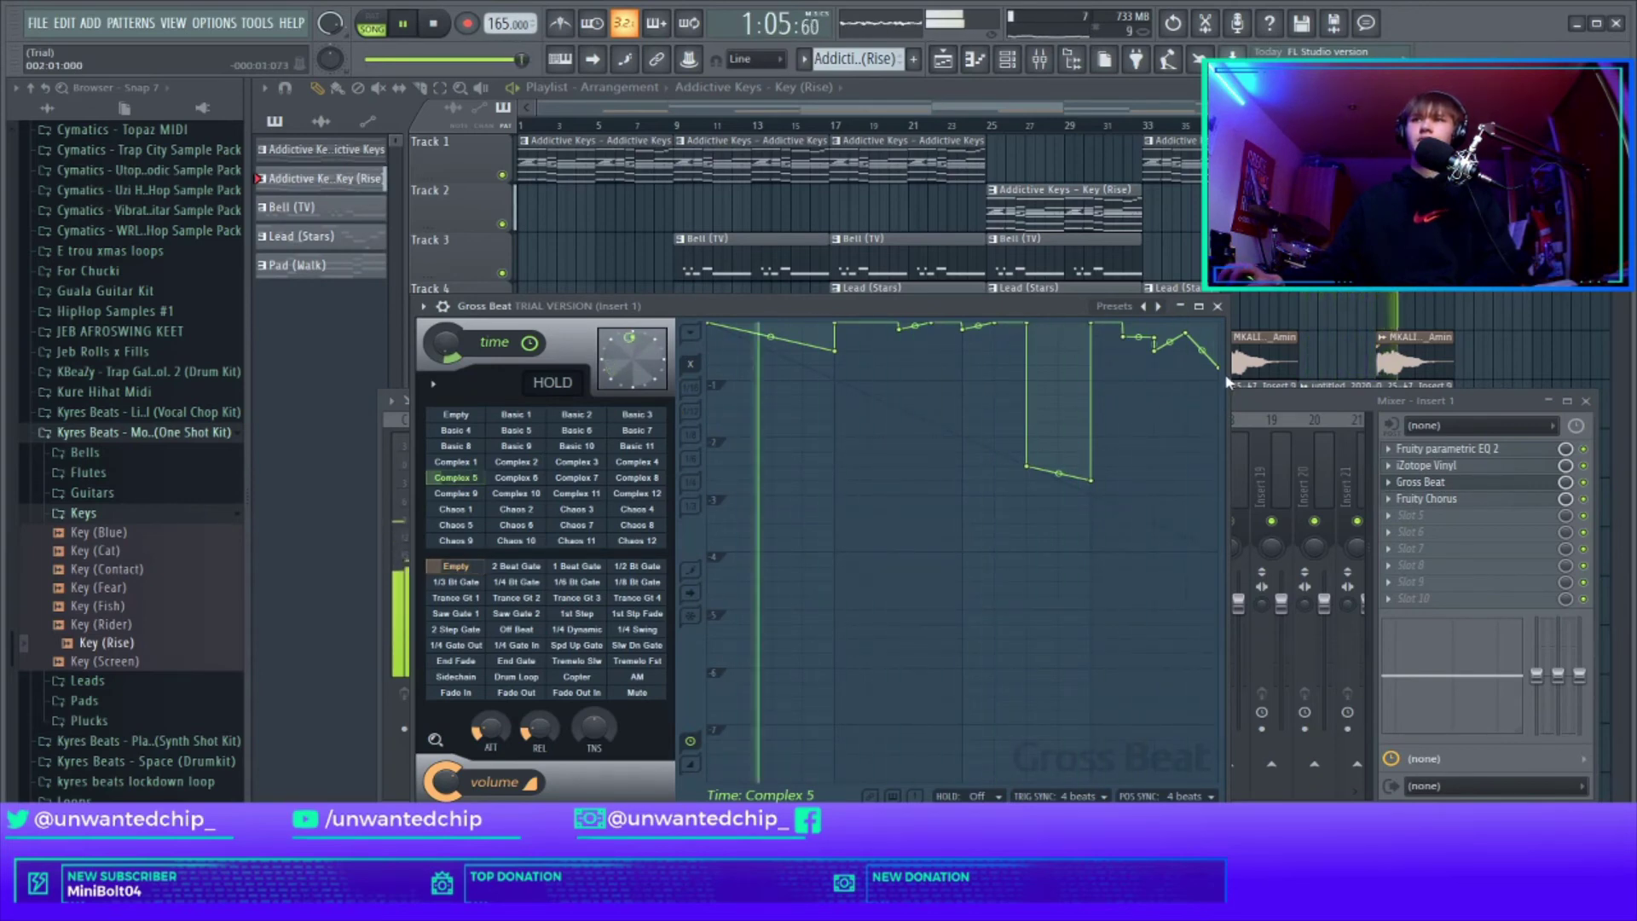
left_click(1218, 306)
key("space")
Step: Create automation clips for the mix levels of Gross Beat and Fruity Chorus on Insert 1
right_click(1565, 483)
left_click(1535, 599)
right_click(1565, 499)
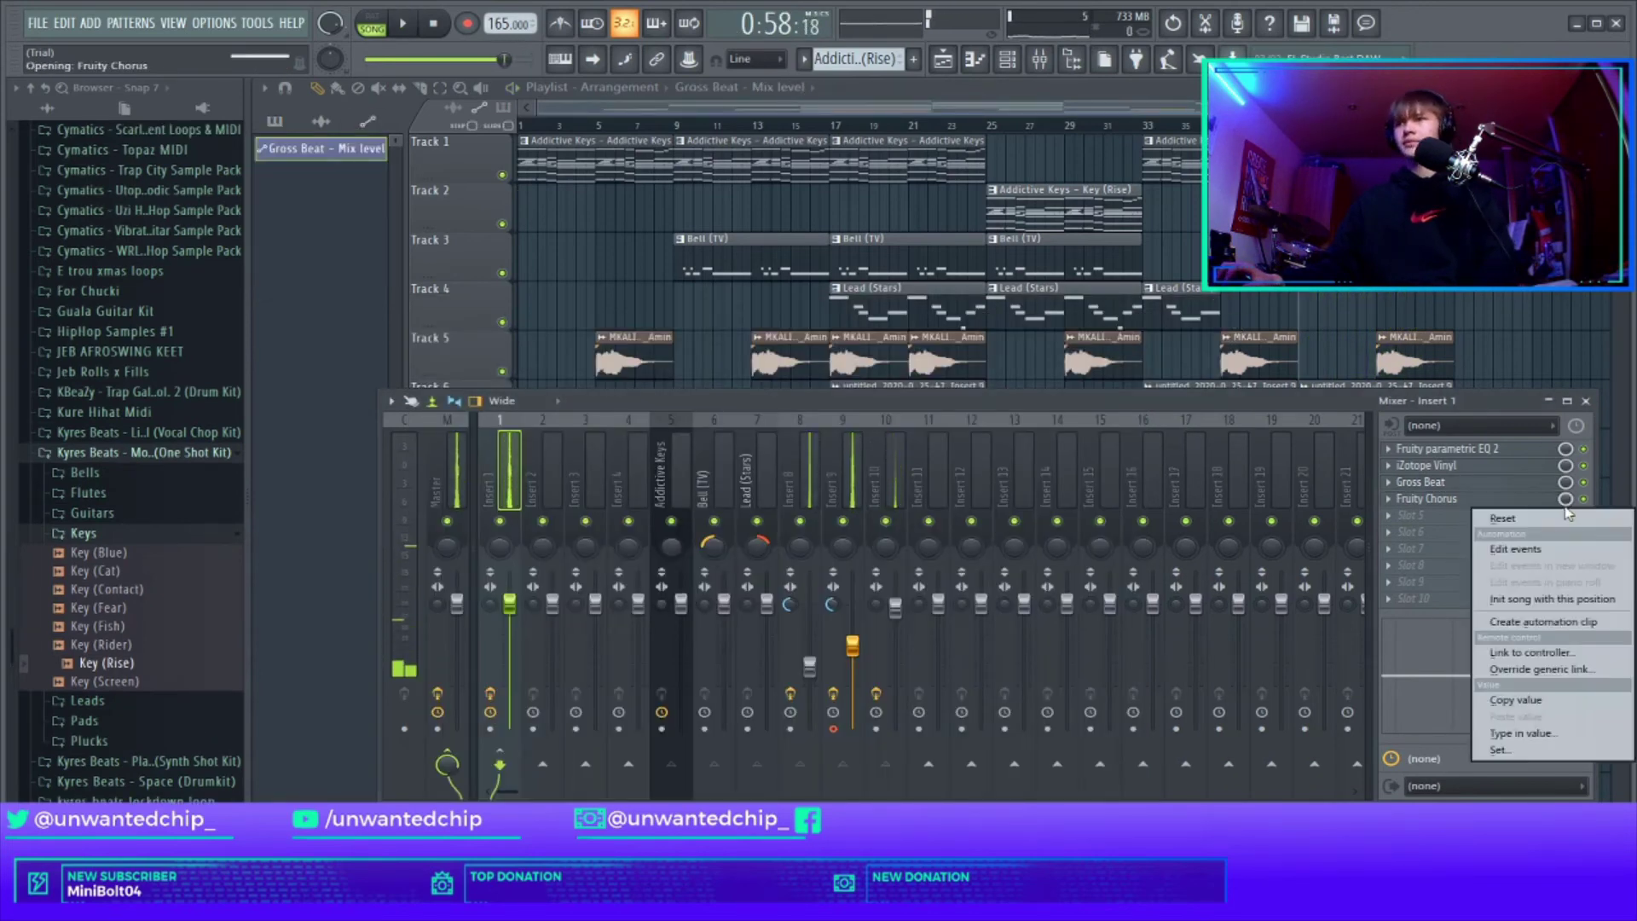
left_click(1534, 620)
left_click(1586, 400)
Step: Shape the Gross Beat mix level automation on Track 7 to stay at minimum until bar 41 and jump up there
scroll(1300, 449, "up", 4)
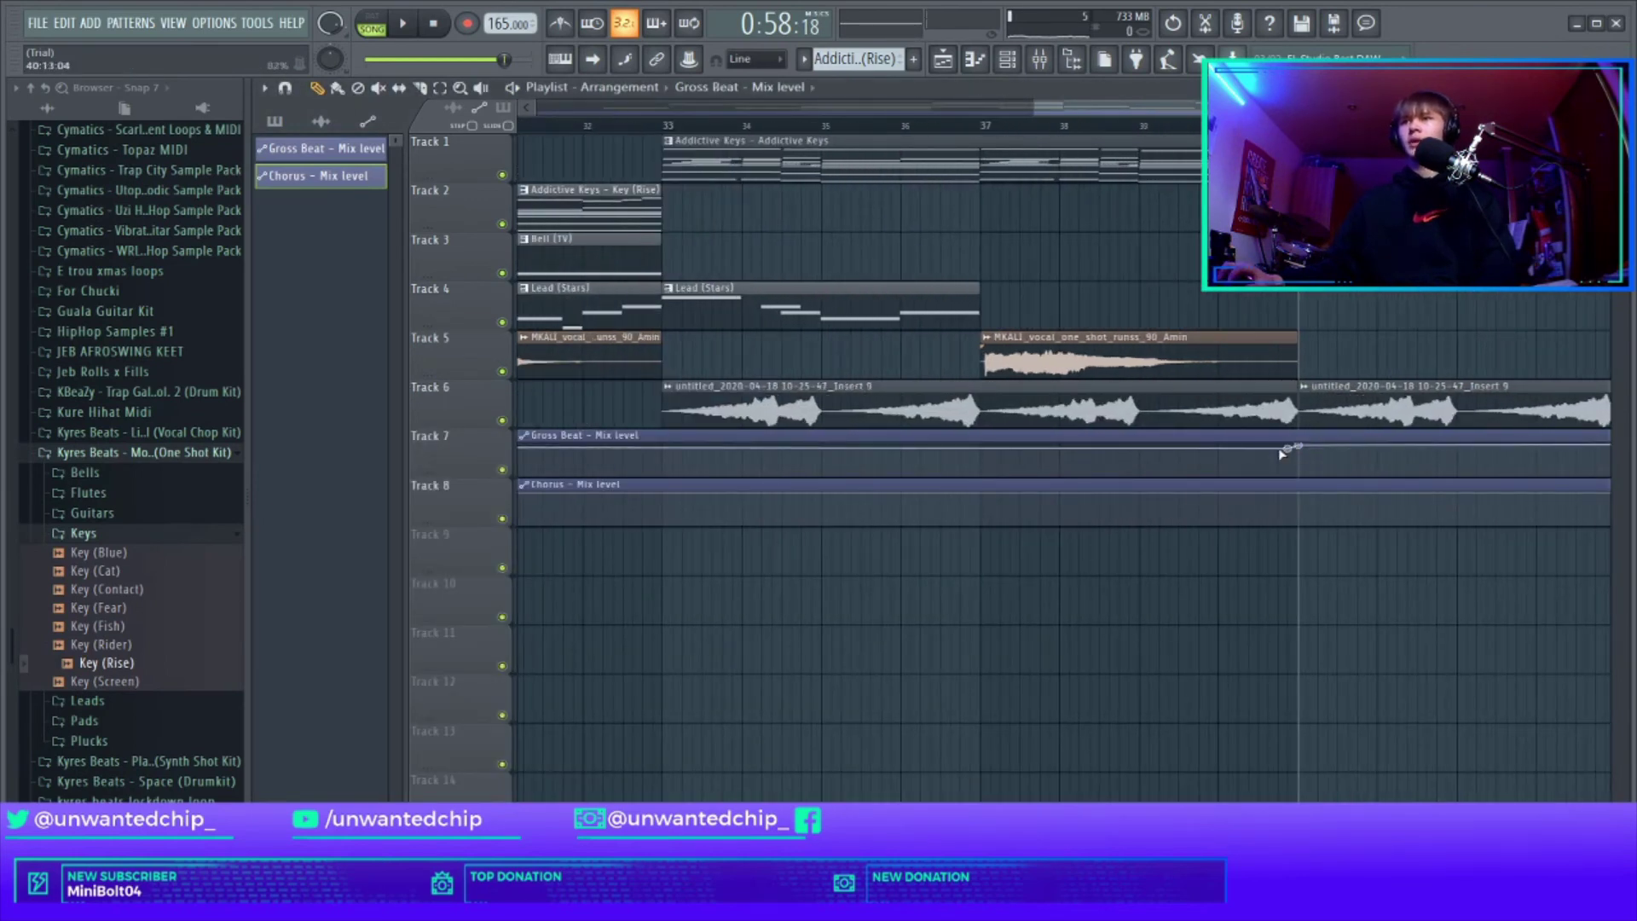
left_click_drag(1282, 453, 1287, 474)
scroll(1287, 474, "down", 5)
left_click_drag(521, 445, 518, 483)
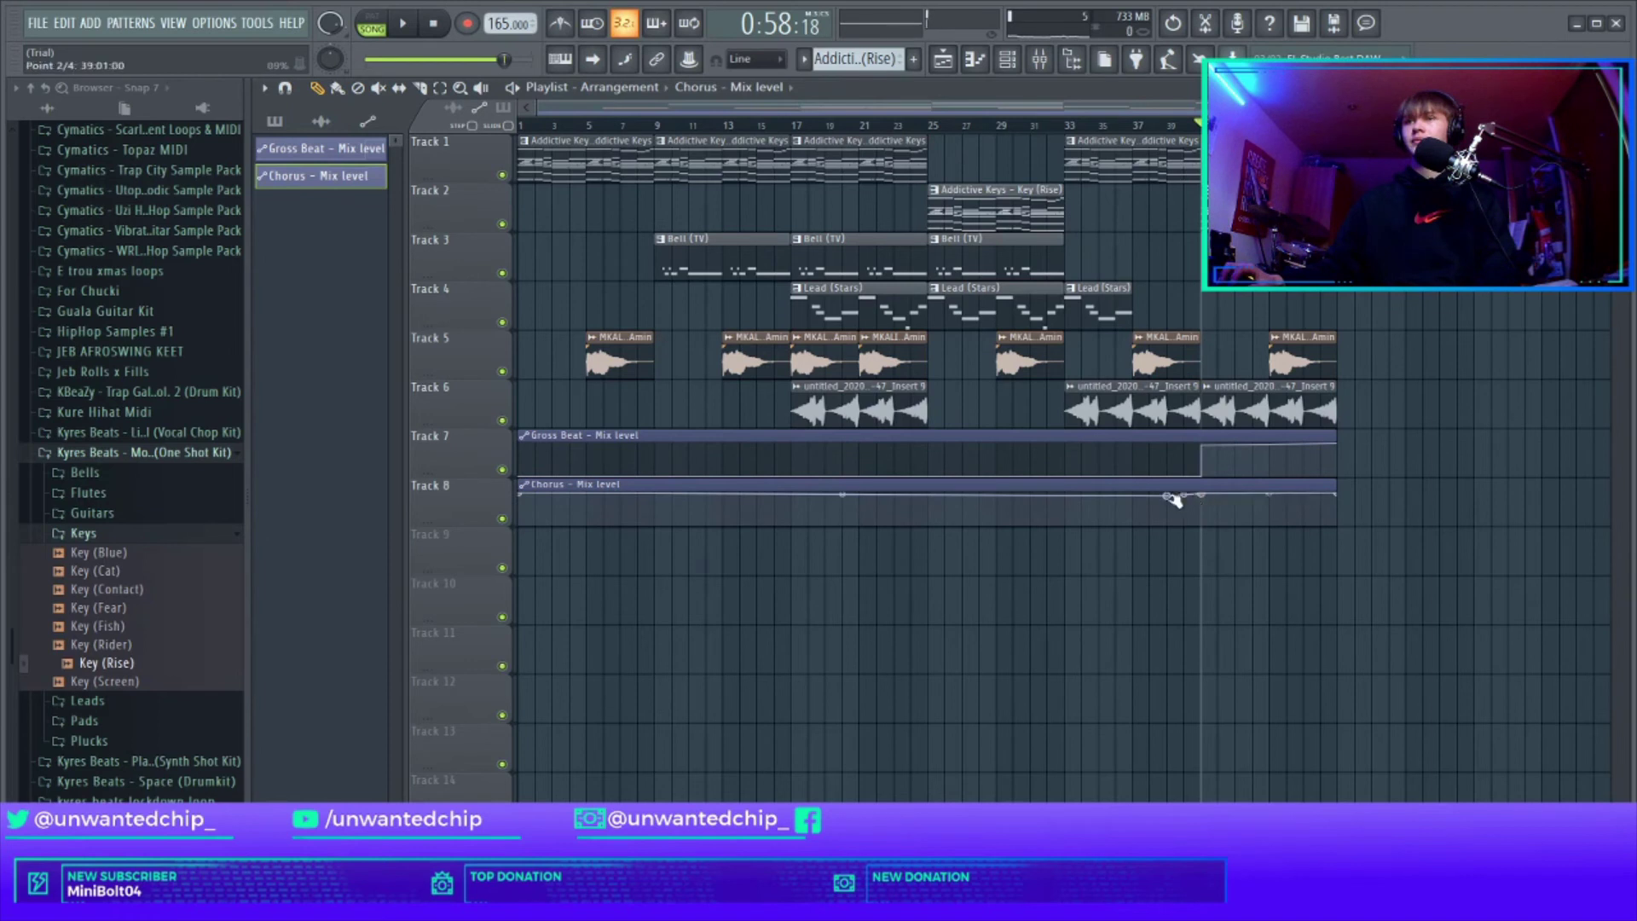
Step: Shape the Chorus mix level automation on Track 8 to stay at minimum until bar 39 and ramp up to bar 41; stop playback after listening
left_click_drag(520, 494, 521, 553)
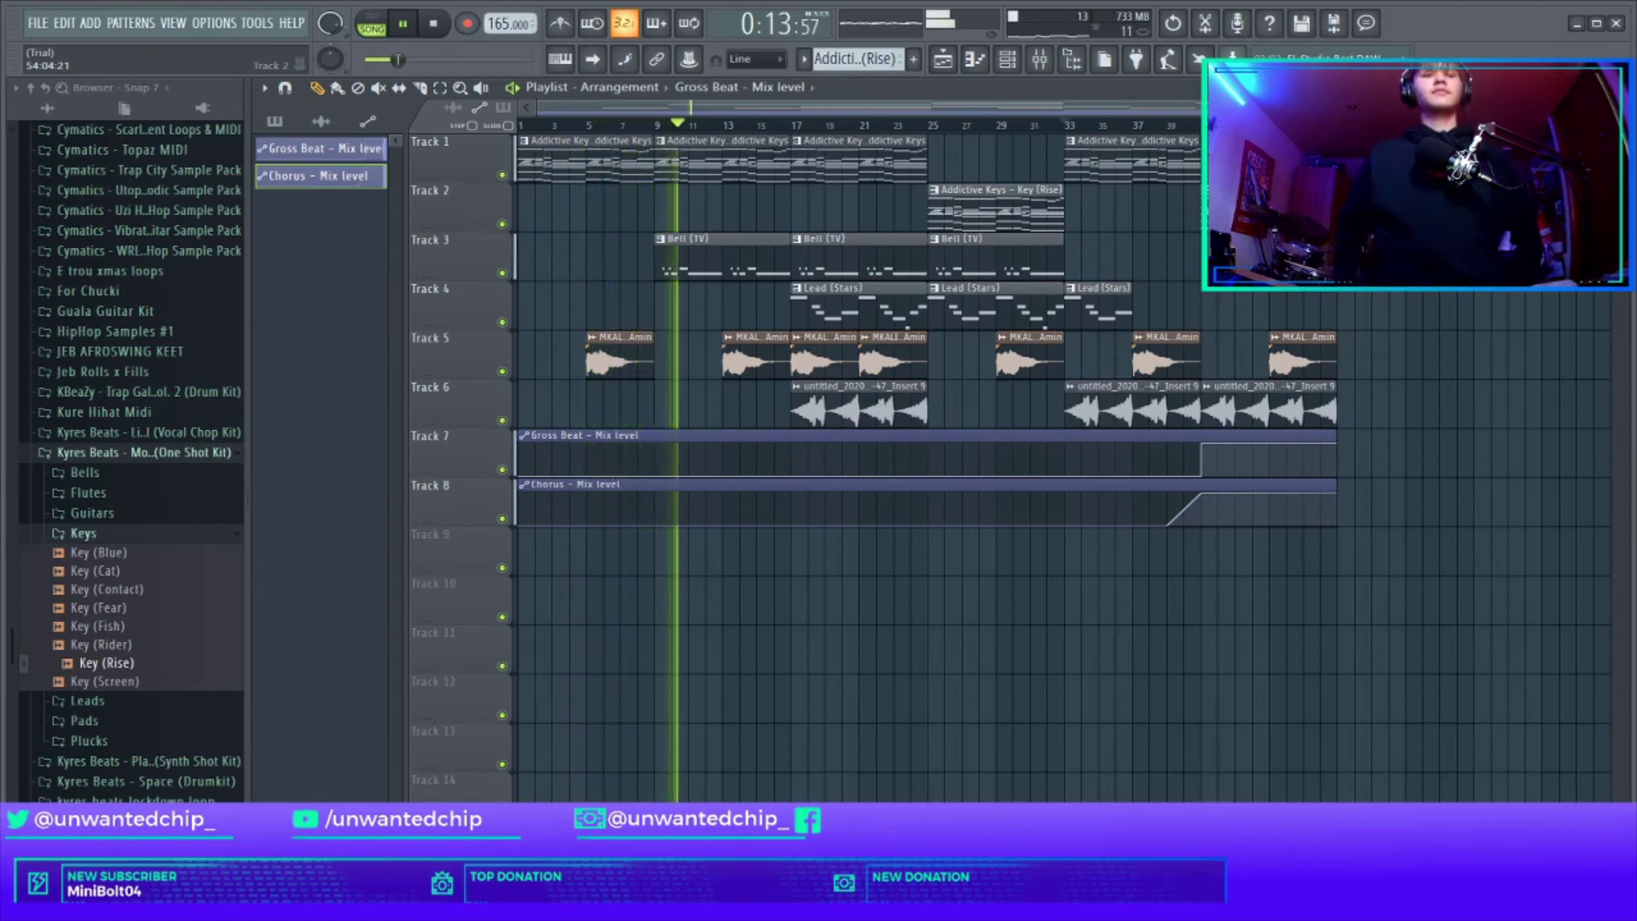
left_click(434, 24)
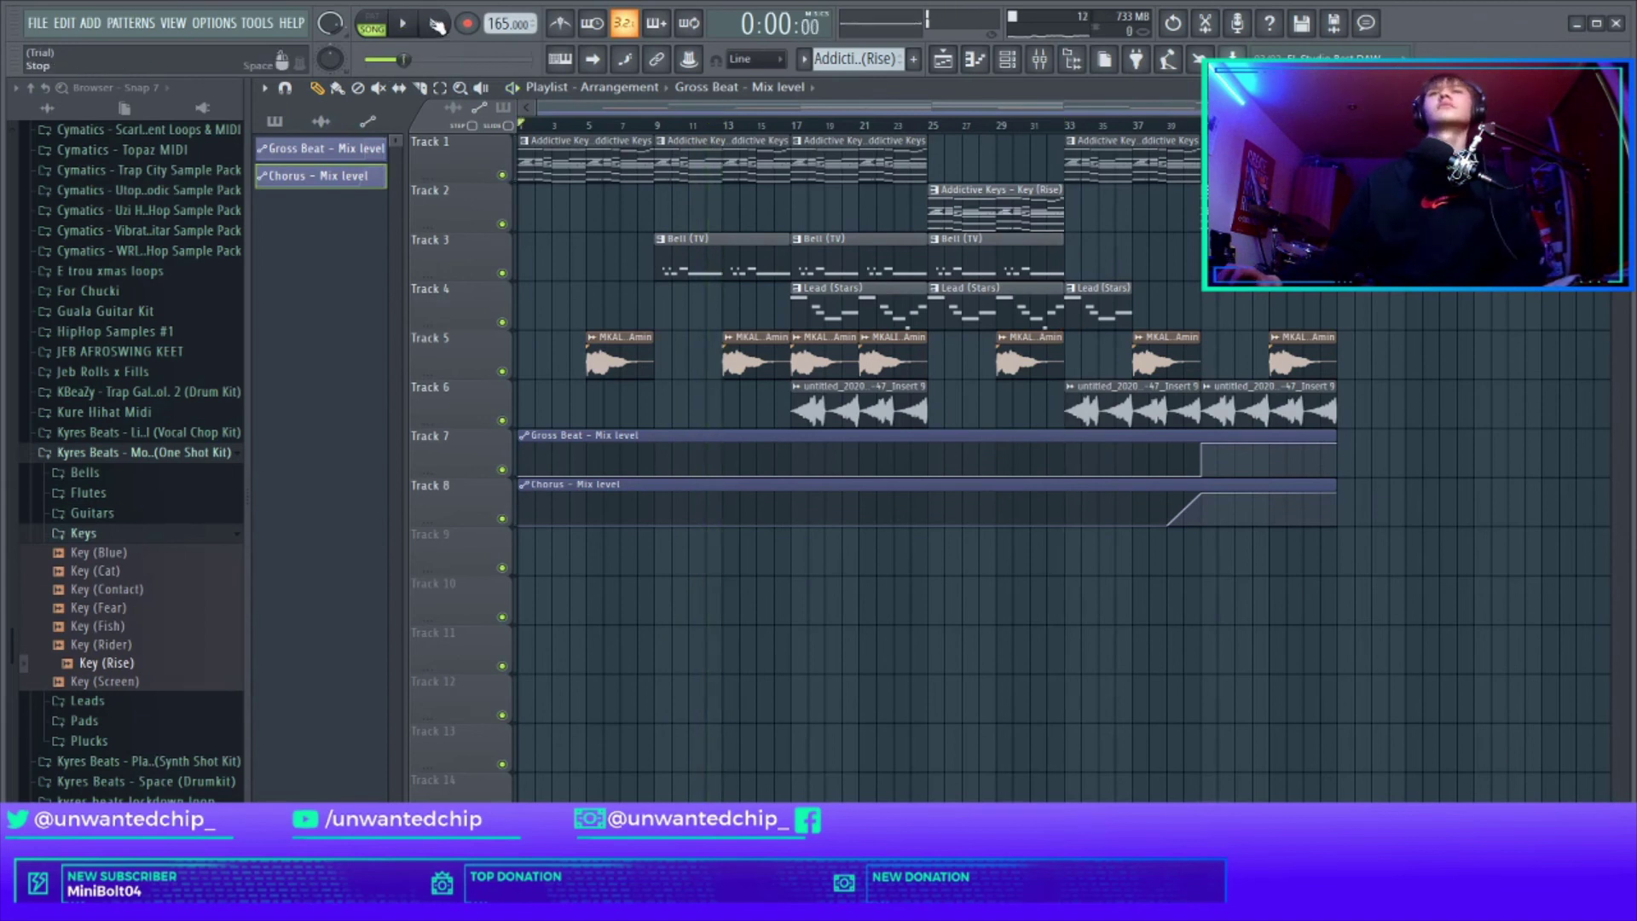